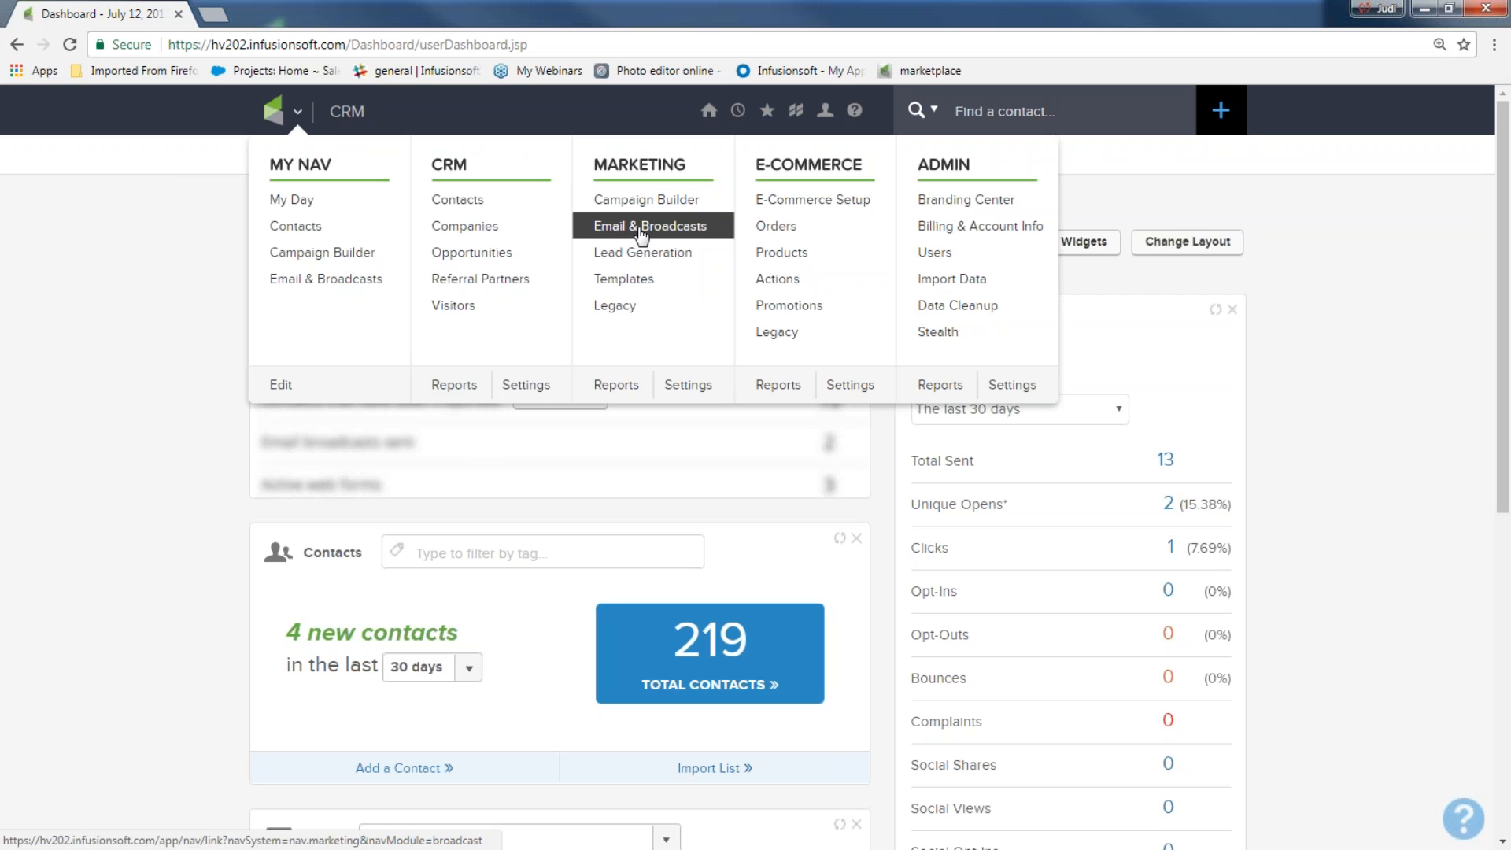
Go to Email & Broadcasts and start a new email broadcast
{"action": "left_click", "coordinate": [645, 227]}
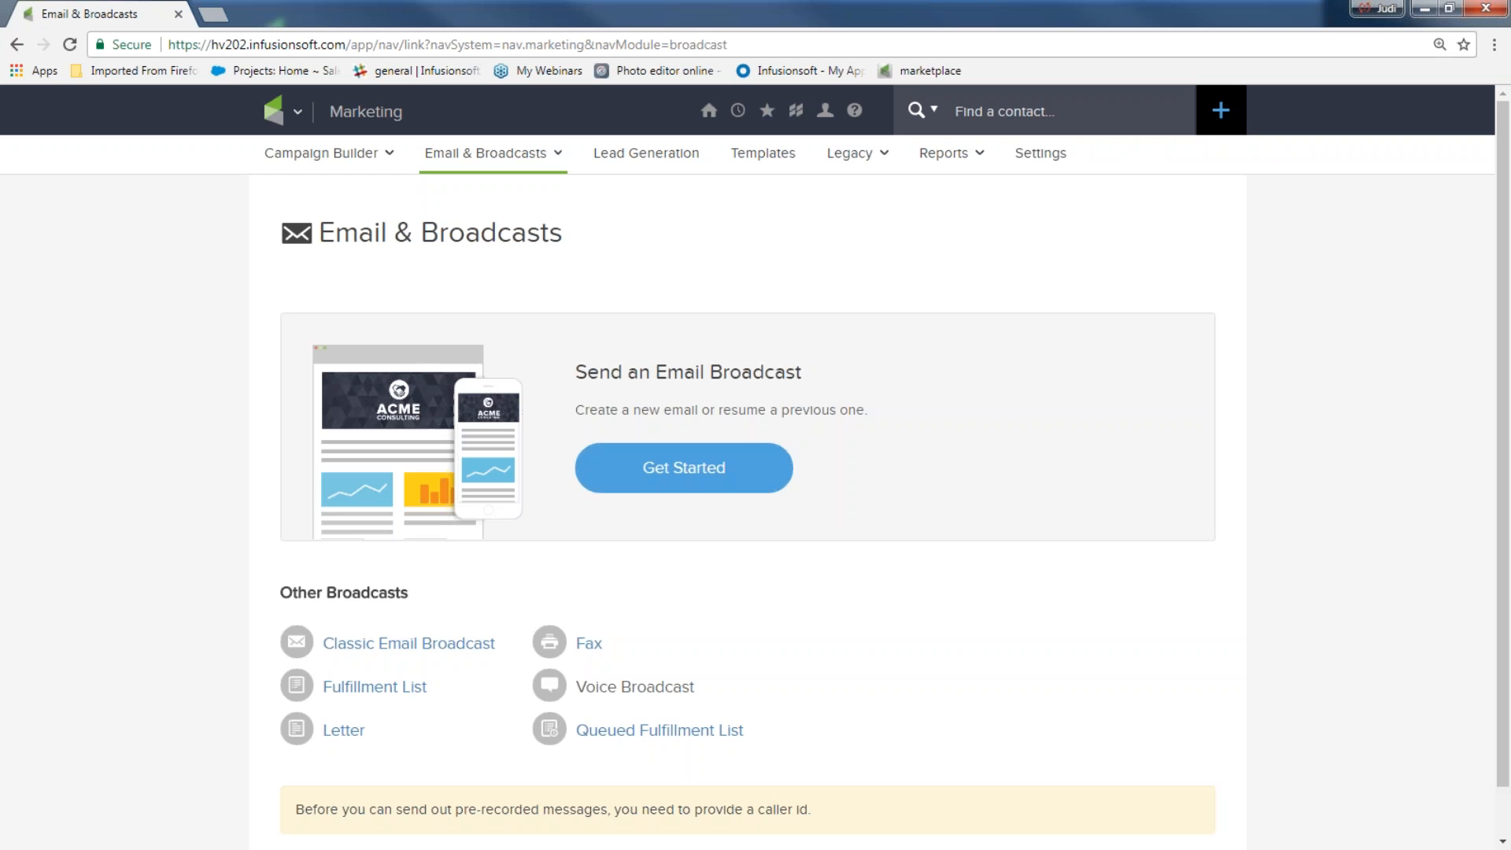
{"action": "left_click", "coordinate": [714, 477]}
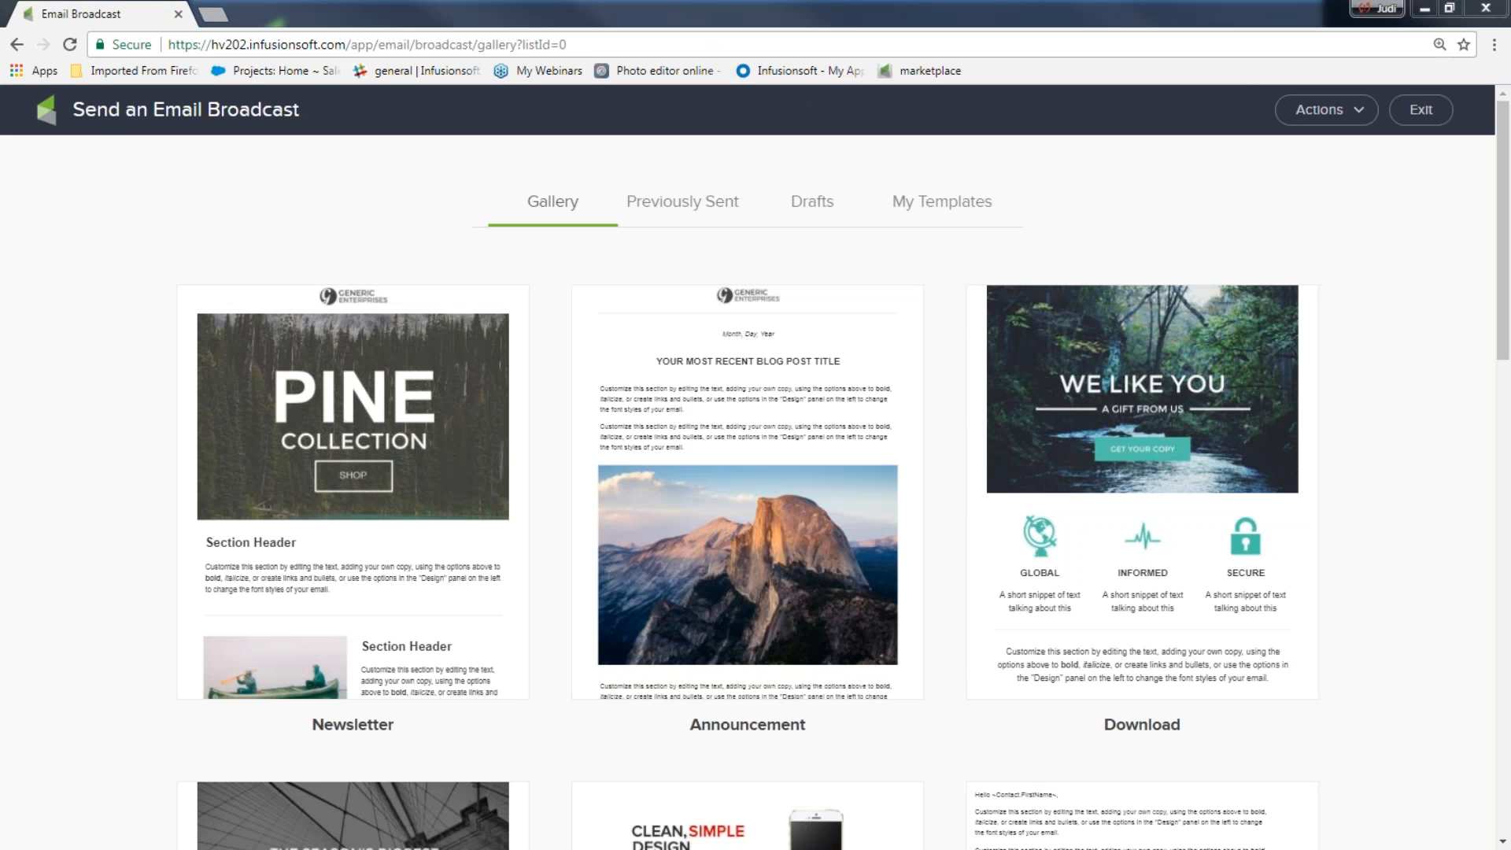
{"action": "mouse_move", "coordinate": [652, 163]}
{"action": "left_mouse_down"}
{"action": "mouse_move", "coordinate": [543, 160]}
{"action": "mouse_move", "coordinate": [772, 230]}
{"action": "mouse_move", "coordinate": [1017, 172]}
{"action": "mouse_move", "coordinate": [516, 169]}
{"action": "mouse_move", "coordinate": [584, 234]}
{"action": "mouse_move", "coordinate": [547, 176]}
{"action": "left_mouse_up"}
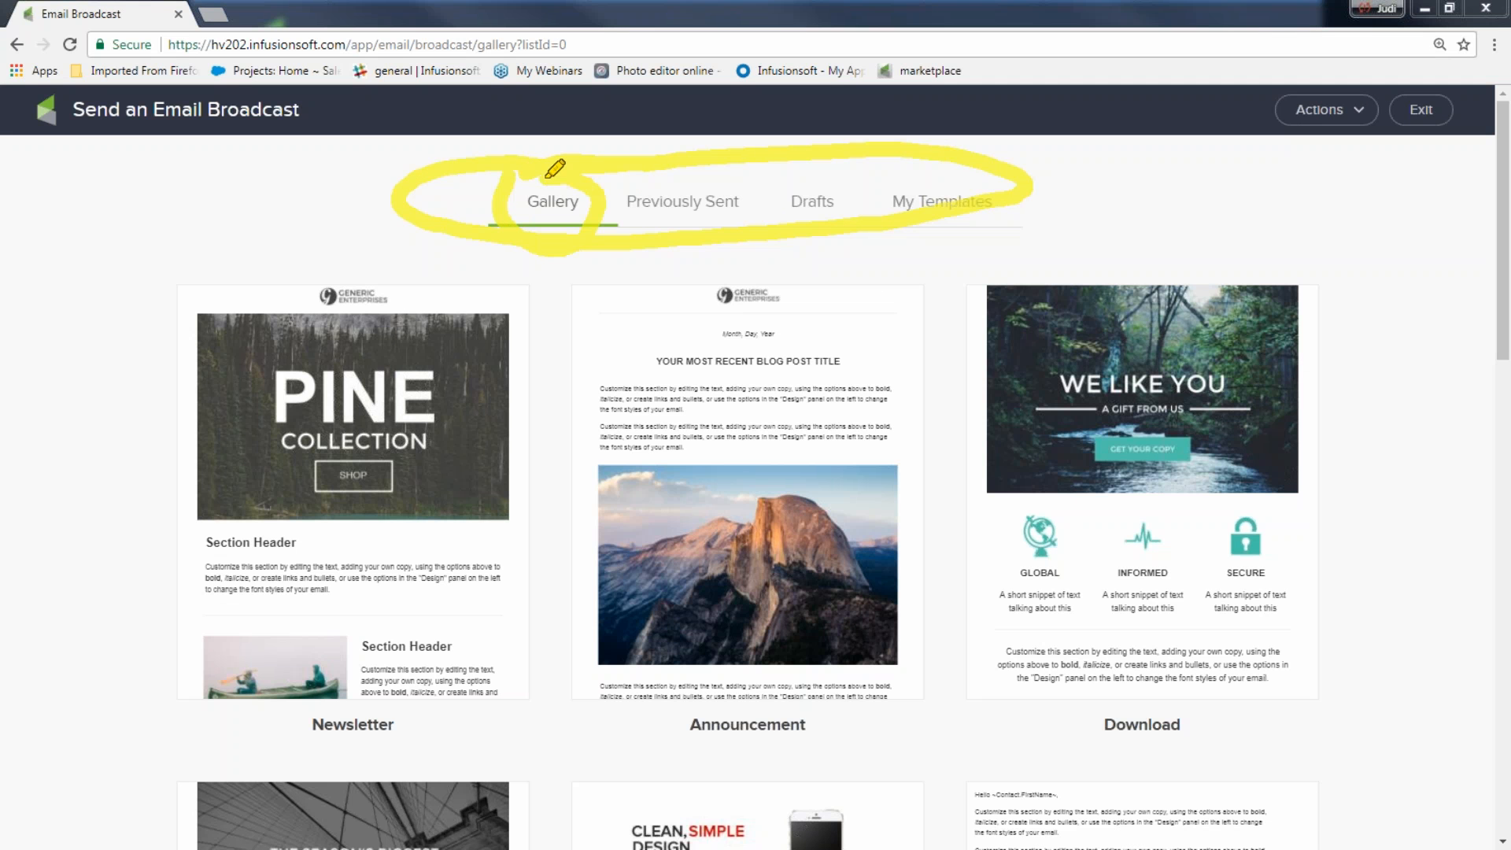
{"action": "mouse_move", "coordinate": [148, 274]}
{"action": "left_mouse_down"}
{"action": "mouse_move", "coordinate": [169, 641]}
{"action": "mouse_move", "coordinate": [376, 697]}
{"action": "mouse_move", "coordinate": [511, 331]}
{"action": "mouse_move", "coordinate": [252, 272]}
{"action": "mouse_move", "coordinate": [145, 283]}
{"action": "left_mouse_up"}
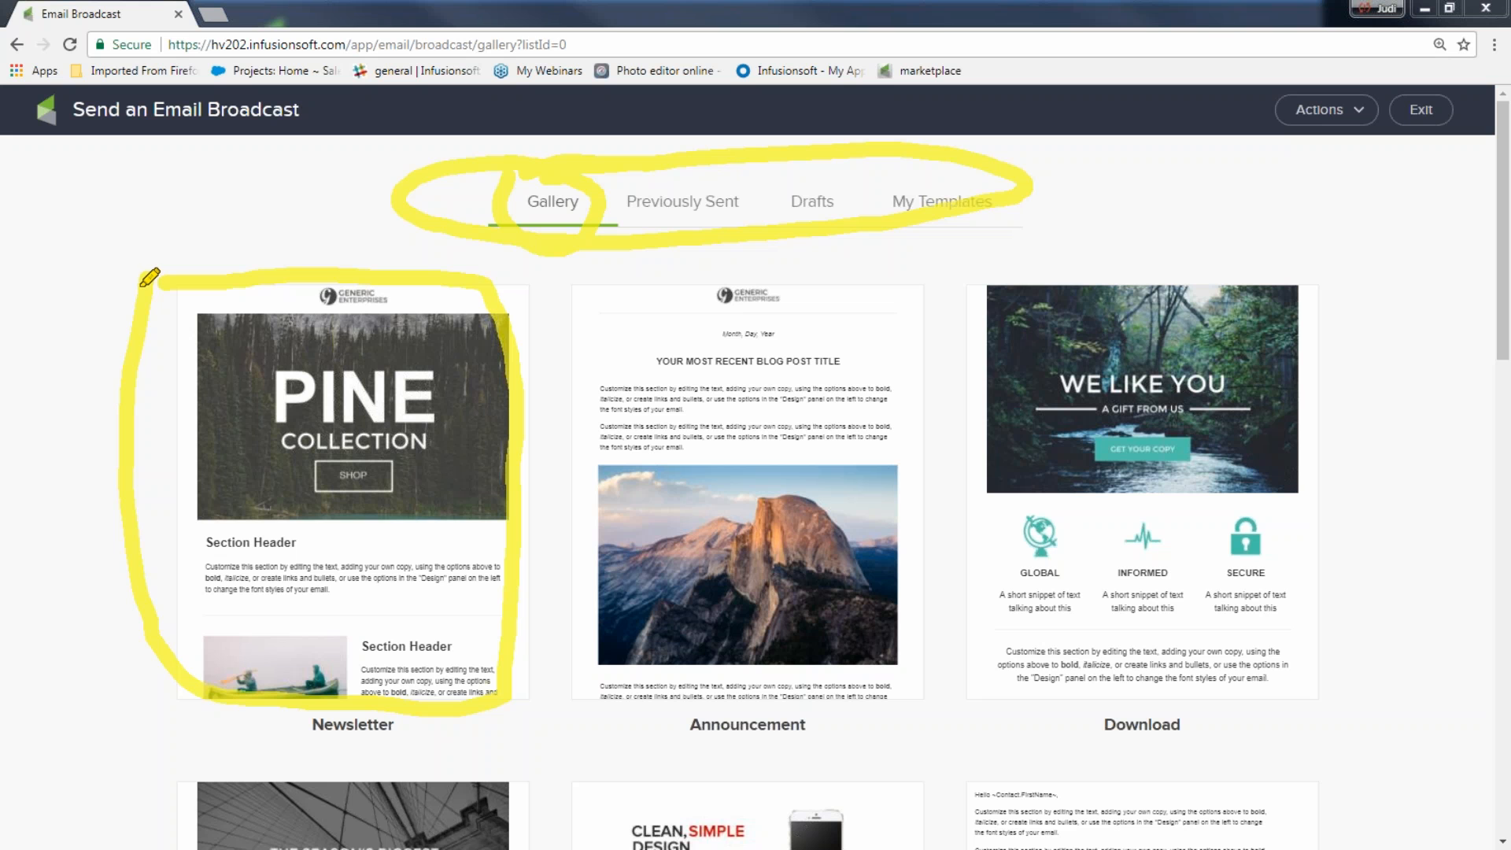
{"action": "mouse_move", "coordinate": [686, 172]}
{"action": "left_mouse_down"}
{"action": "mouse_move", "coordinate": [596, 203]}
{"action": "mouse_move", "coordinate": [748, 181]}
{"action": "left_mouse_up"}
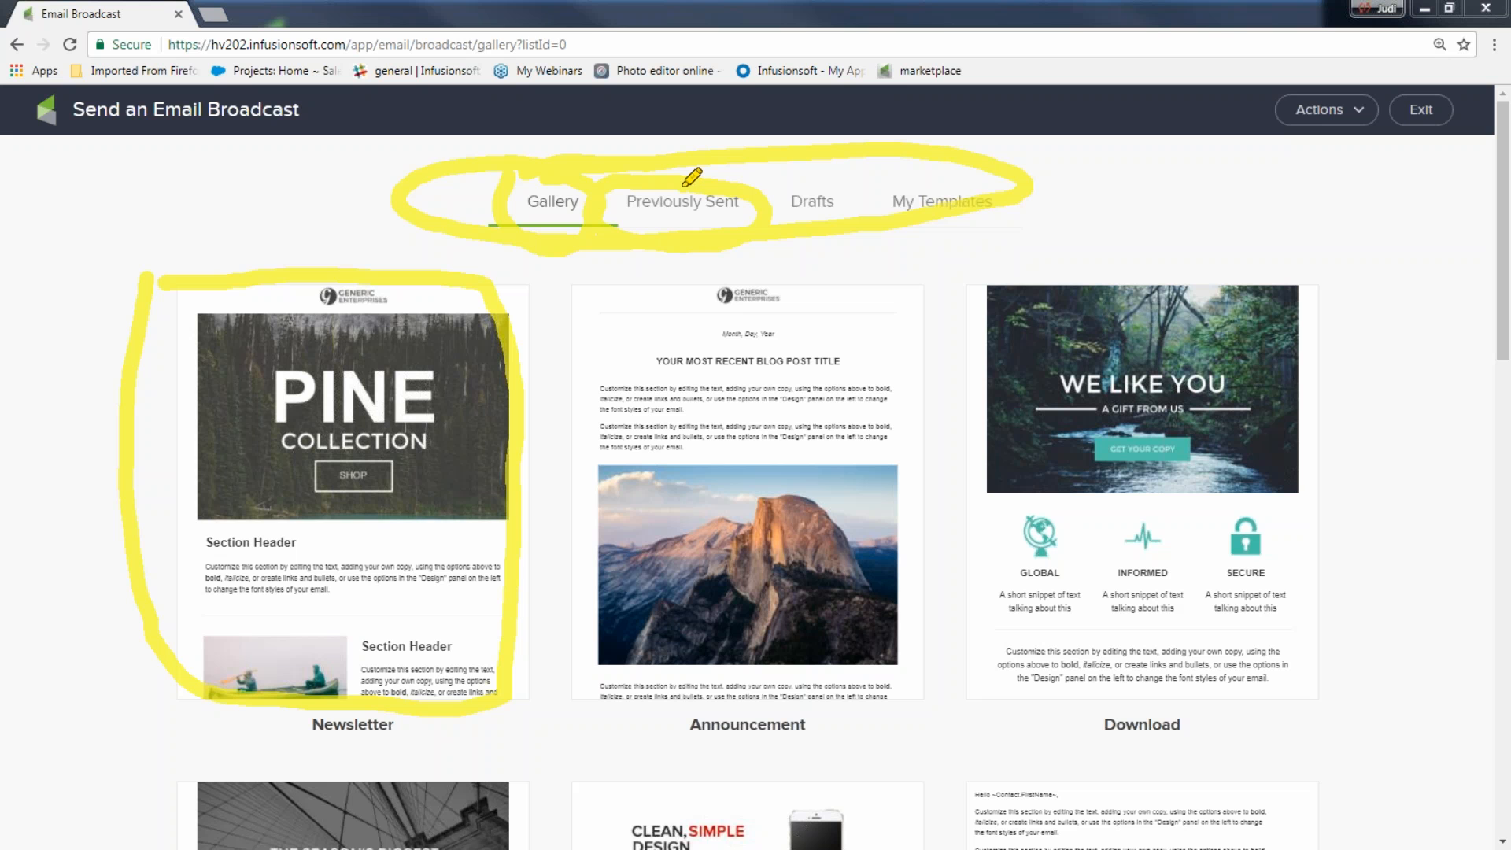
{"action": "mouse_move", "coordinate": [888, 185]}
{"action": "left_mouse_down"}
{"action": "mouse_move", "coordinate": [747, 207]}
{"action": "mouse_move", "coordinate": [843, 248]}
{"action": "mouse_move", "coordinate": [871, 182]}
{"action": "left_mouse_up"}
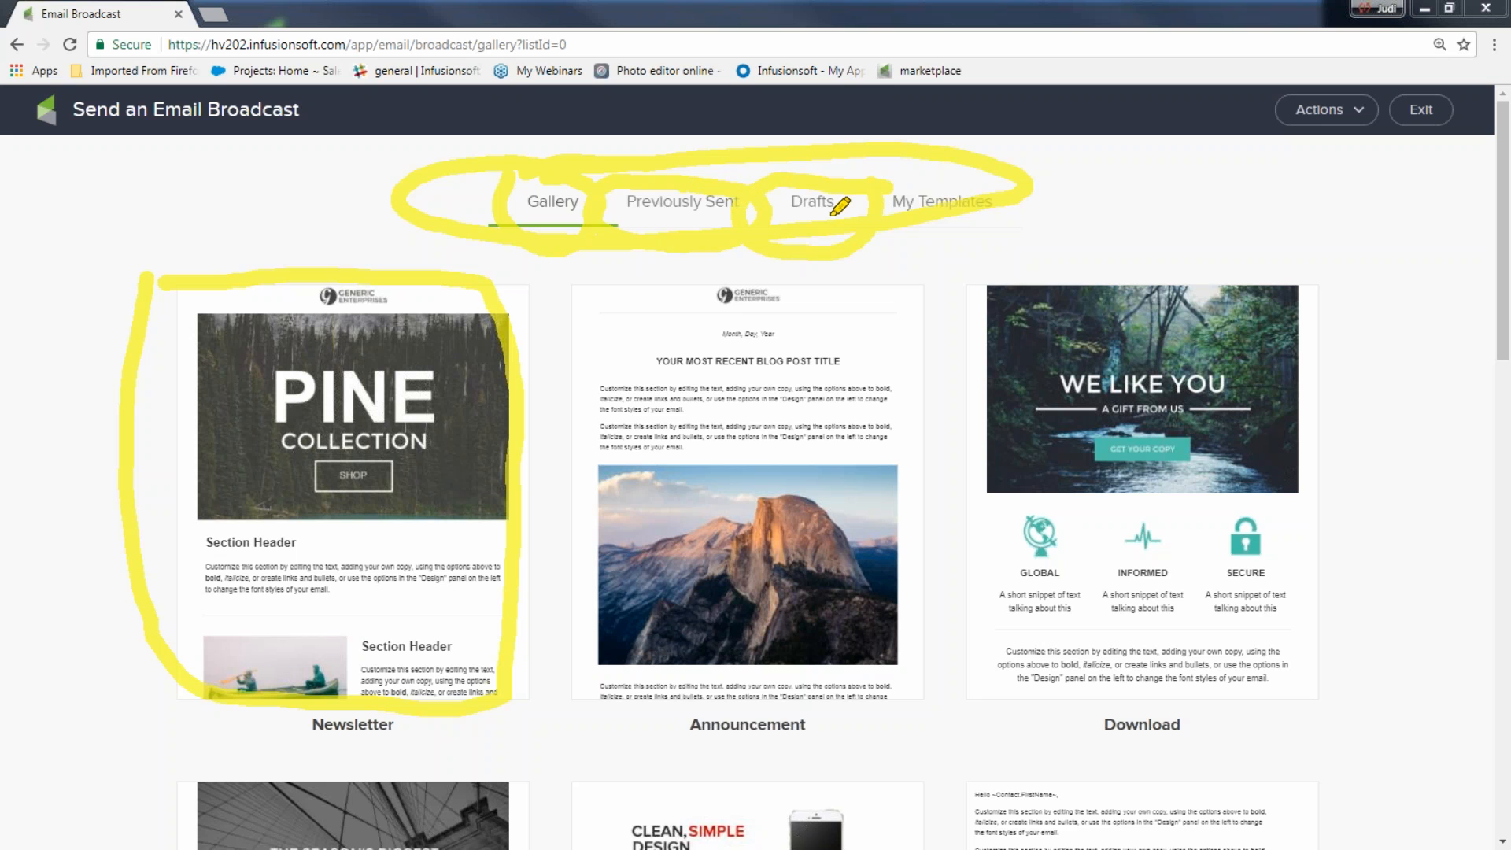
{"action": "mouse_move", "coordinate": [833, 214]}
{"action": "left_mouse_down"}
{"action": "mouse_move", "coordinate": [925, 201]}
{"action": "mouse_move", "coordinate": [972, 169]}
{"action": "mouse_move", "coordinate": [862, 228]}
{"action": "mouse_move", "coordinate": [862, 198]}
{"action": "left_mouse_up"}
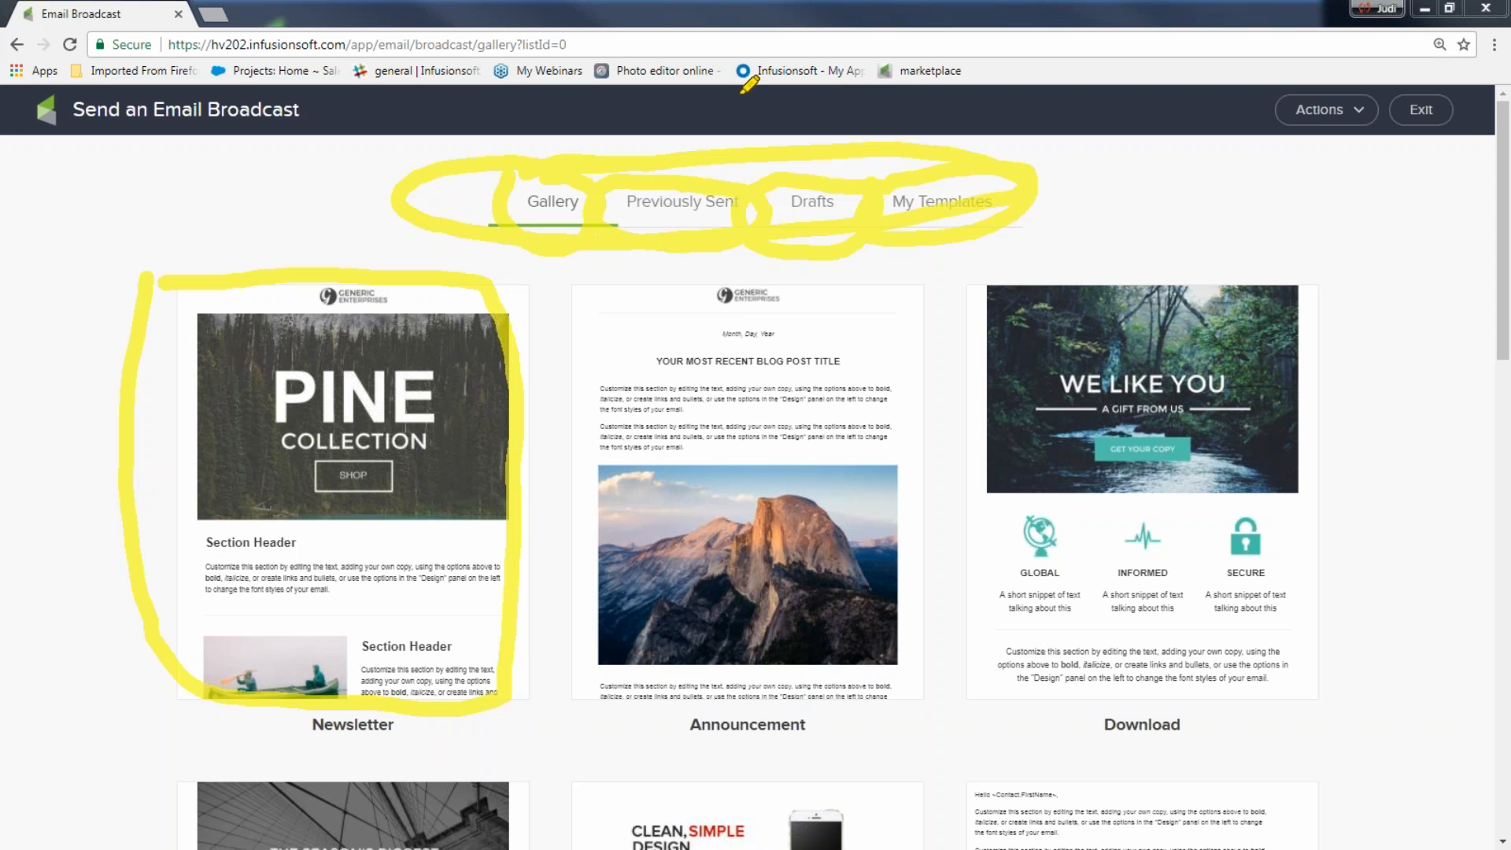
{"action": "key", "text": "Escape"}
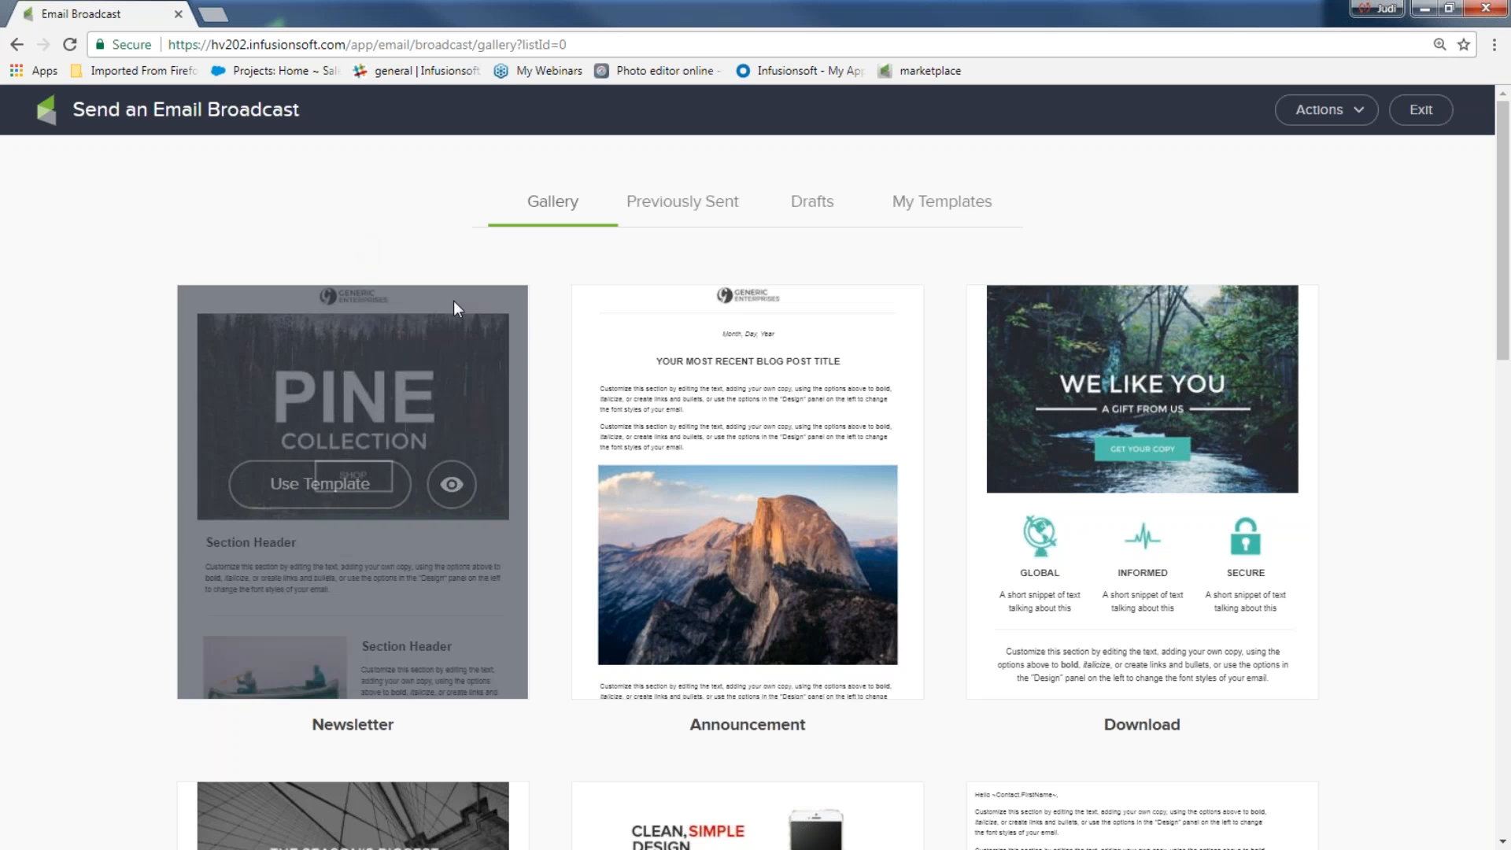
Preview the Offer template in the gallery and use it for the broadcast
{"action": "scroll", "coordinate": [1305, 445], "scroll_direction": "down", "scroll_amount": 5}
{"action": "scroll", "coordinate": [1305, 449], "scroll_direction": "down", "scroll_amount": 5}
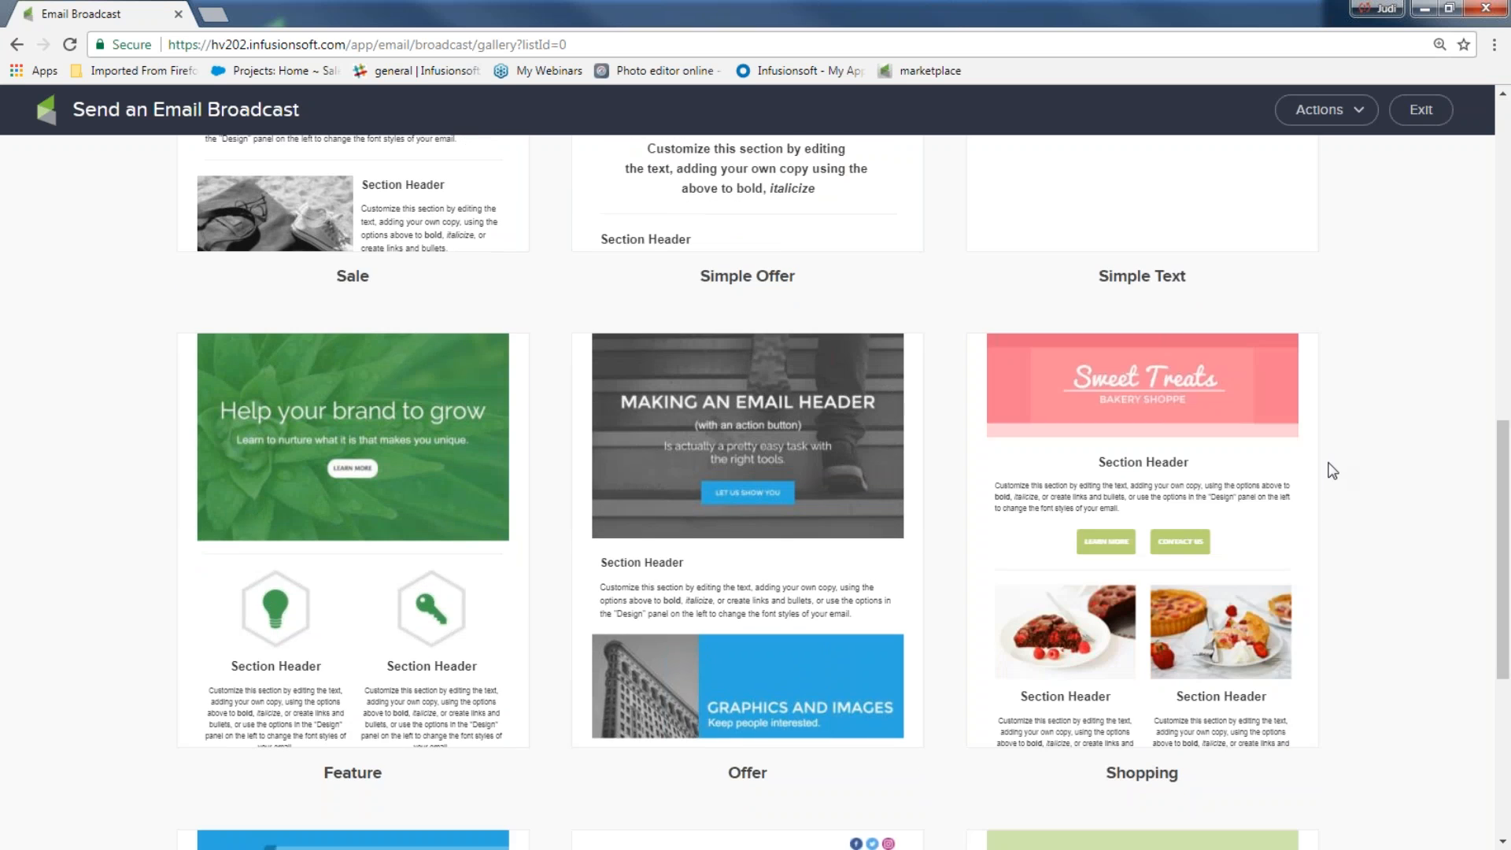
{"action": "scroll", "coordinate": [1336, 464], "scroll_direction": "down", "scroll_amount": 2}
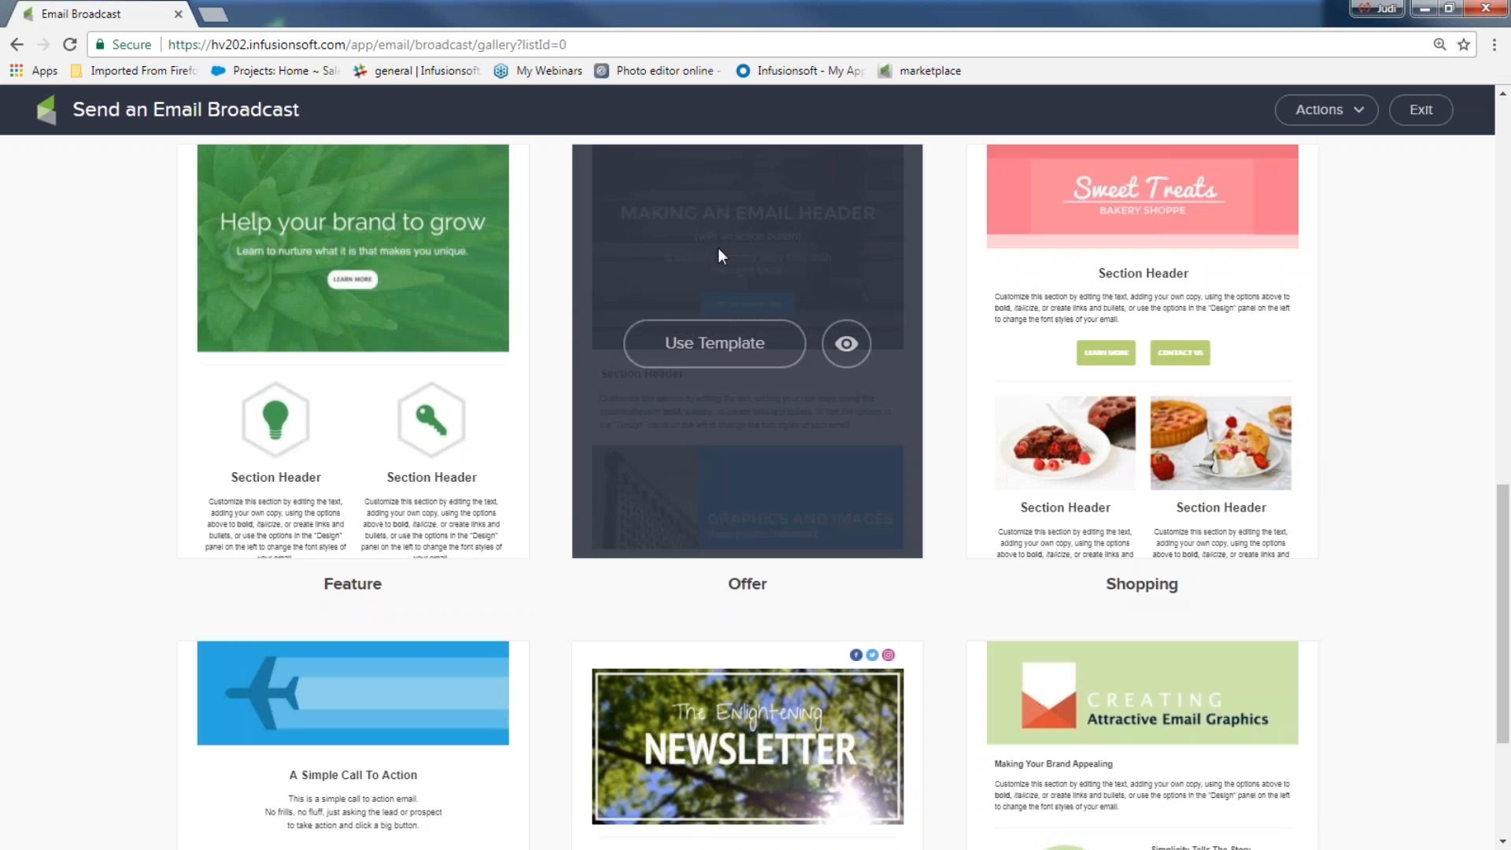
{"action": "left_click", "coordinate": [848, 344]}
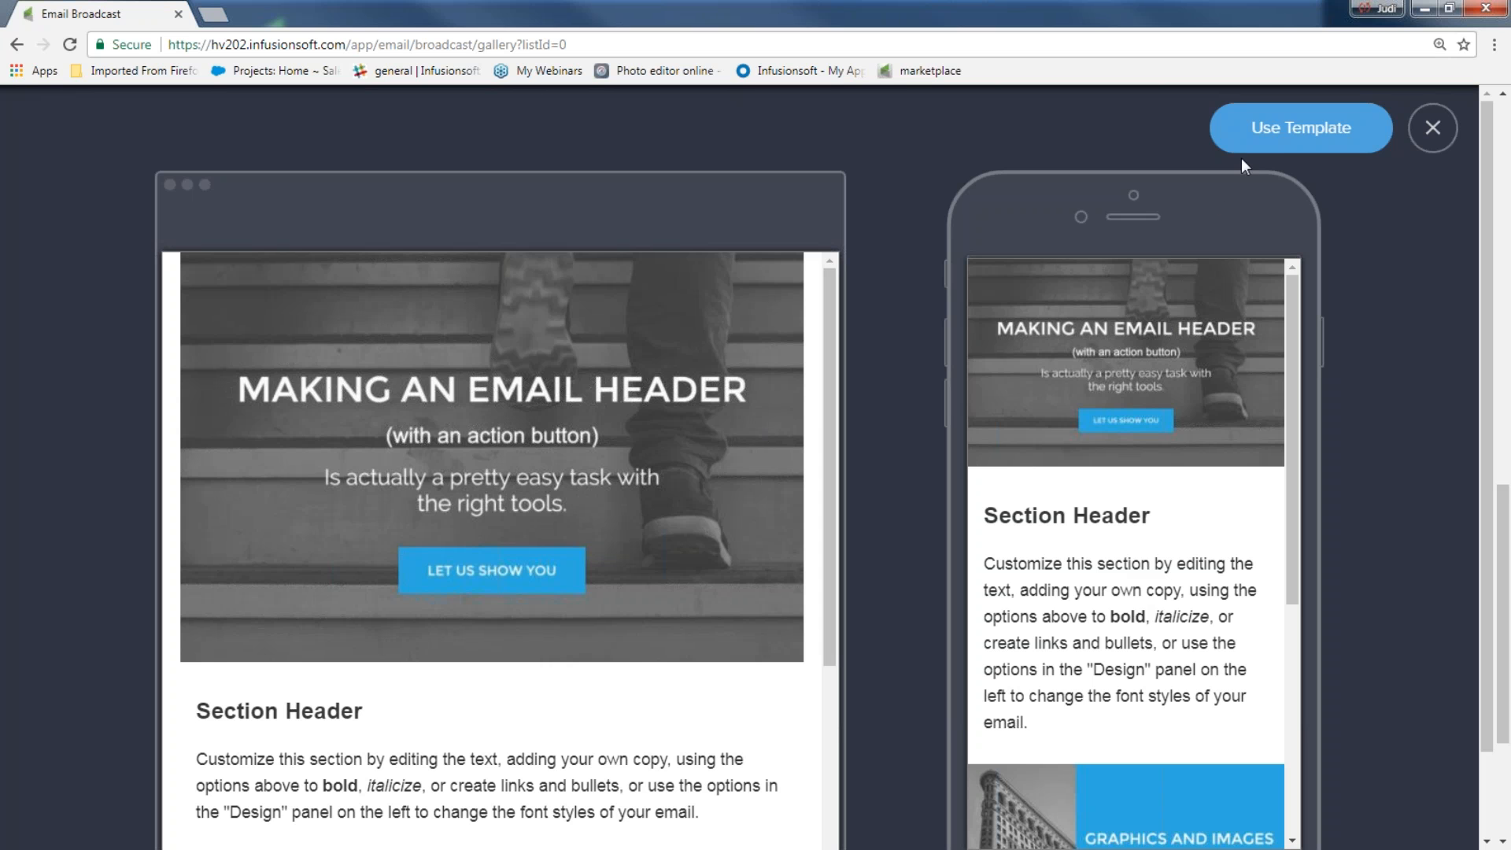
{"action": "left_click", "coordinate": [1264, 139]}
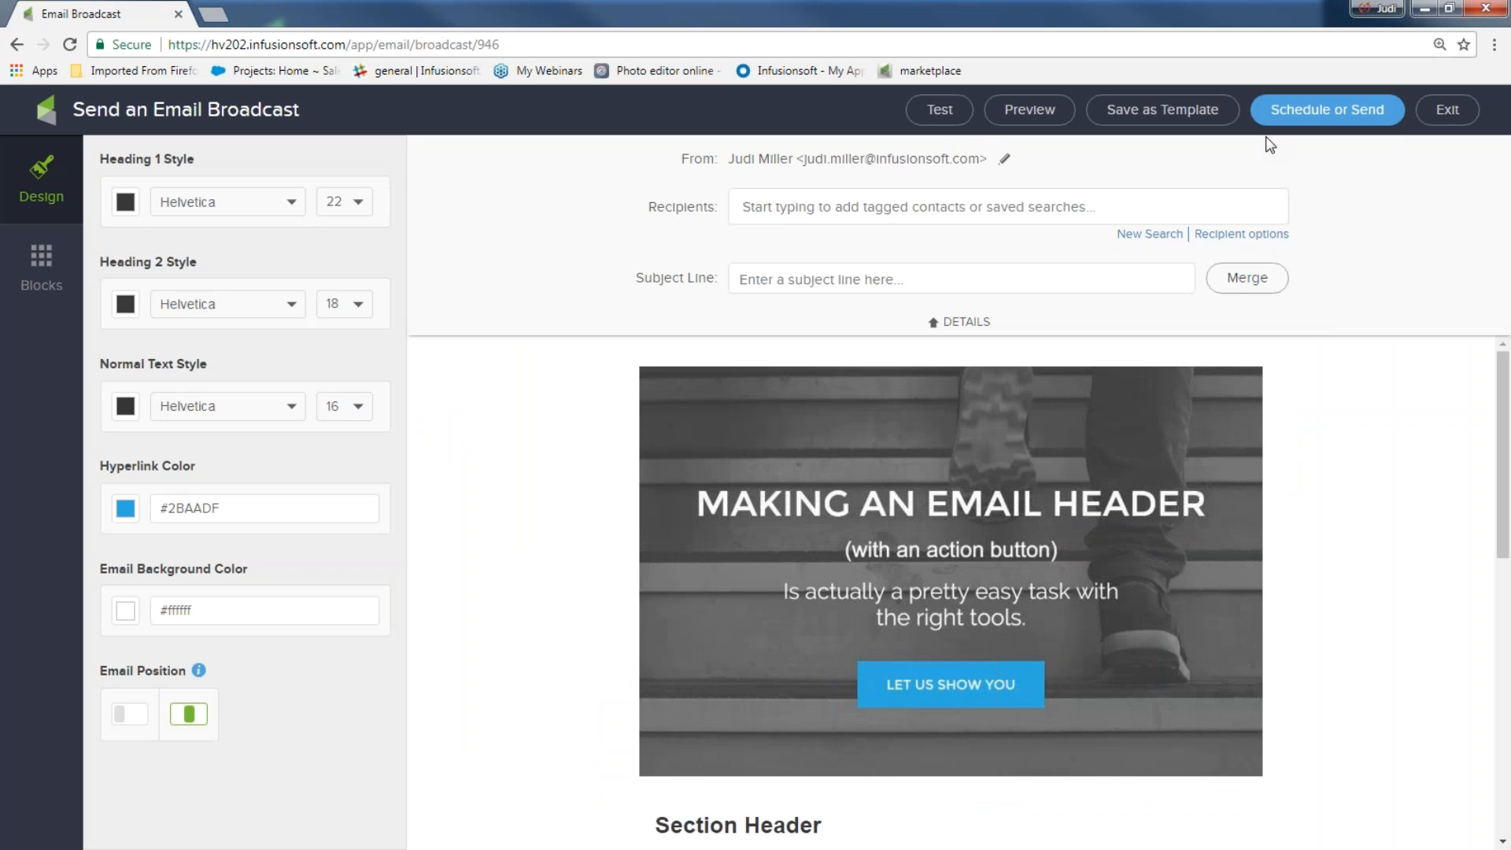
{"action": "left_click", "coordinate": [937, 332]}
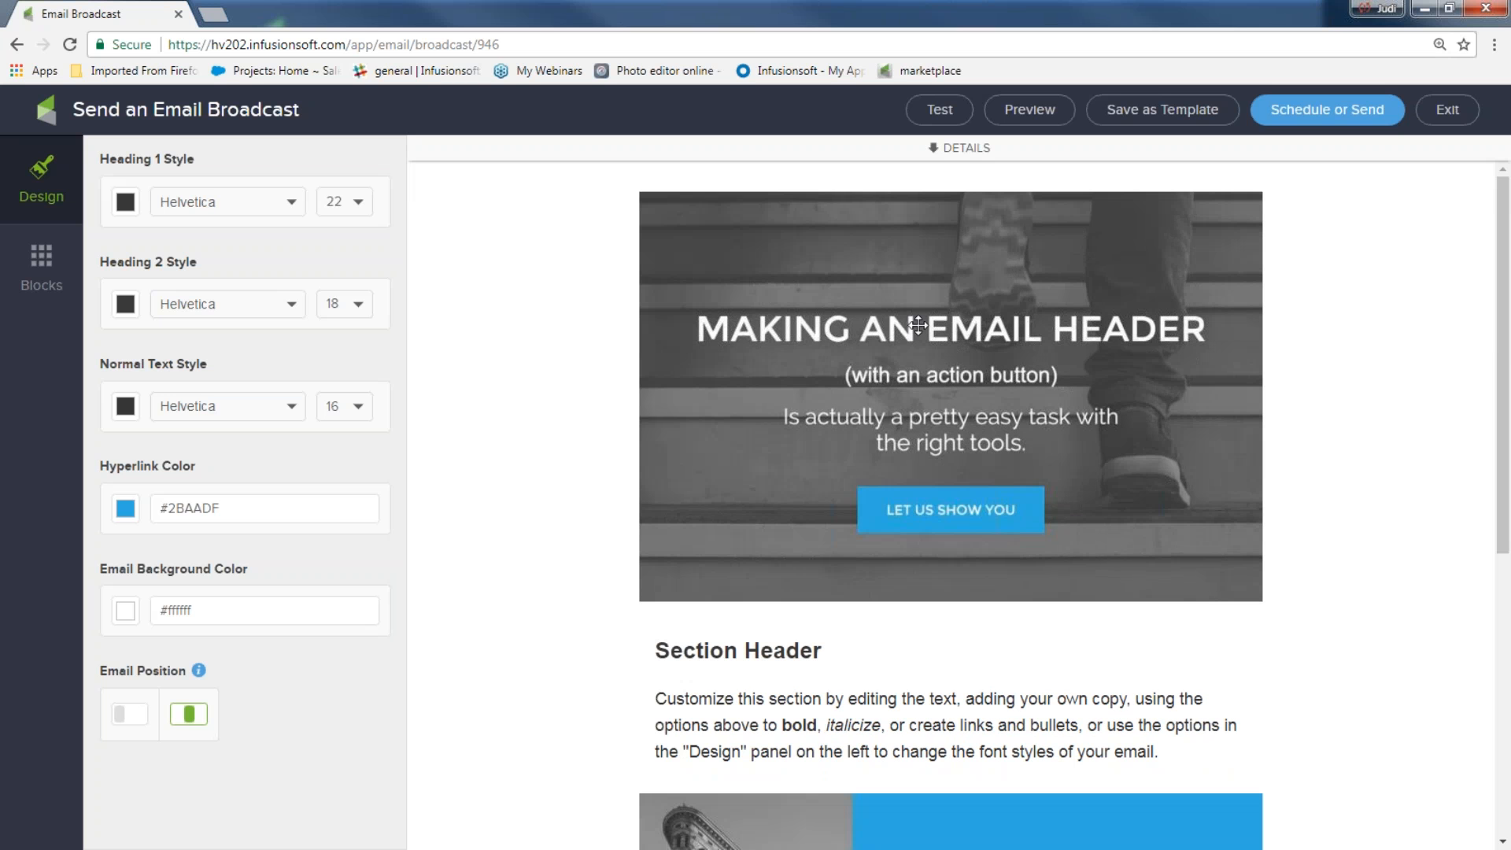
{"action": "left_click", "coordinate": [937, 149]}
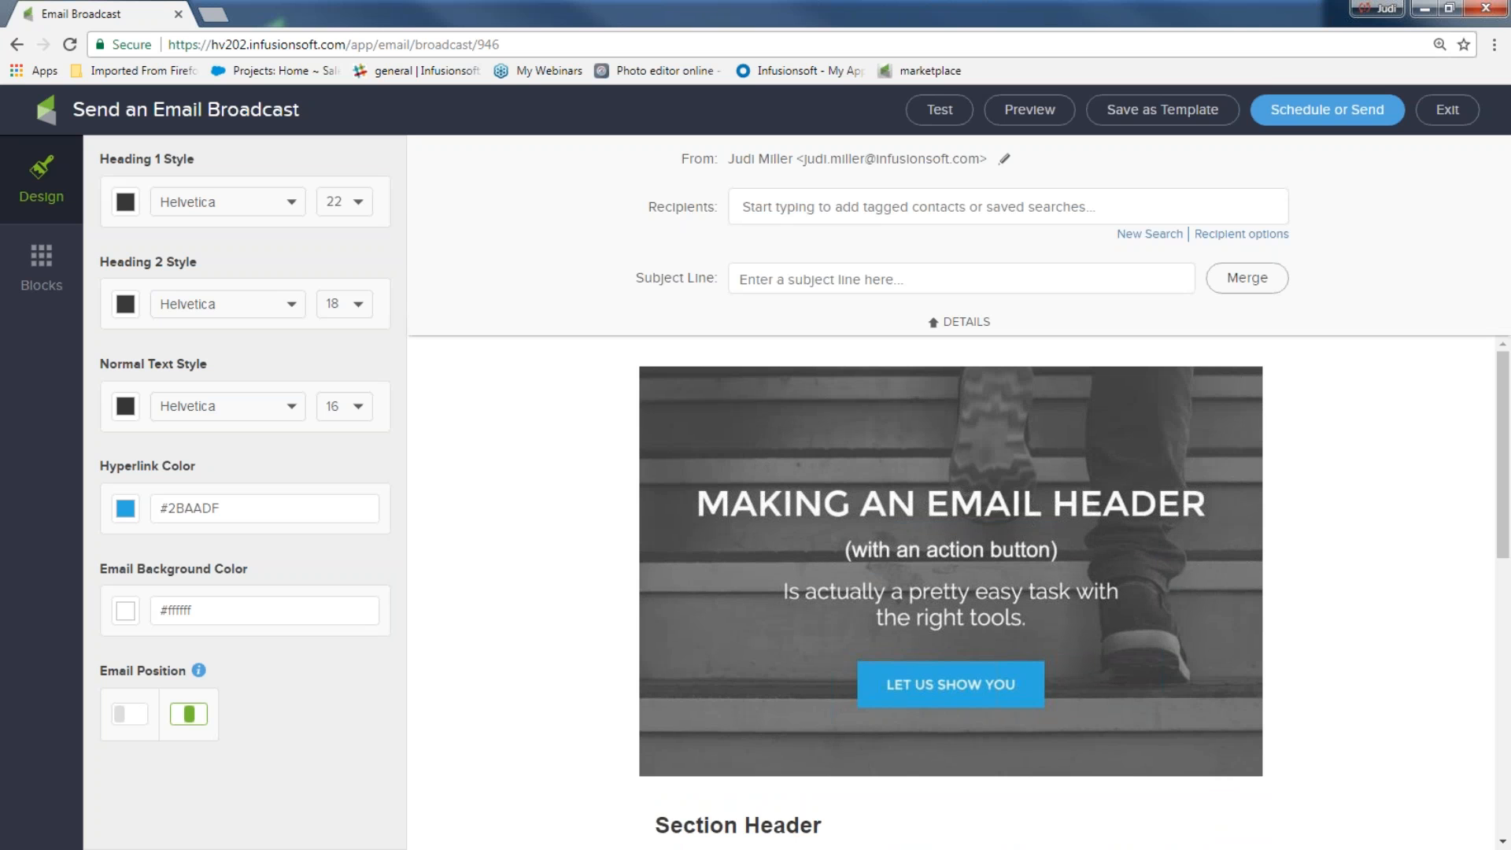
{"action": "left_click_drag", "start_coordinate": [680, 169], "coordinate": [858, 179]}
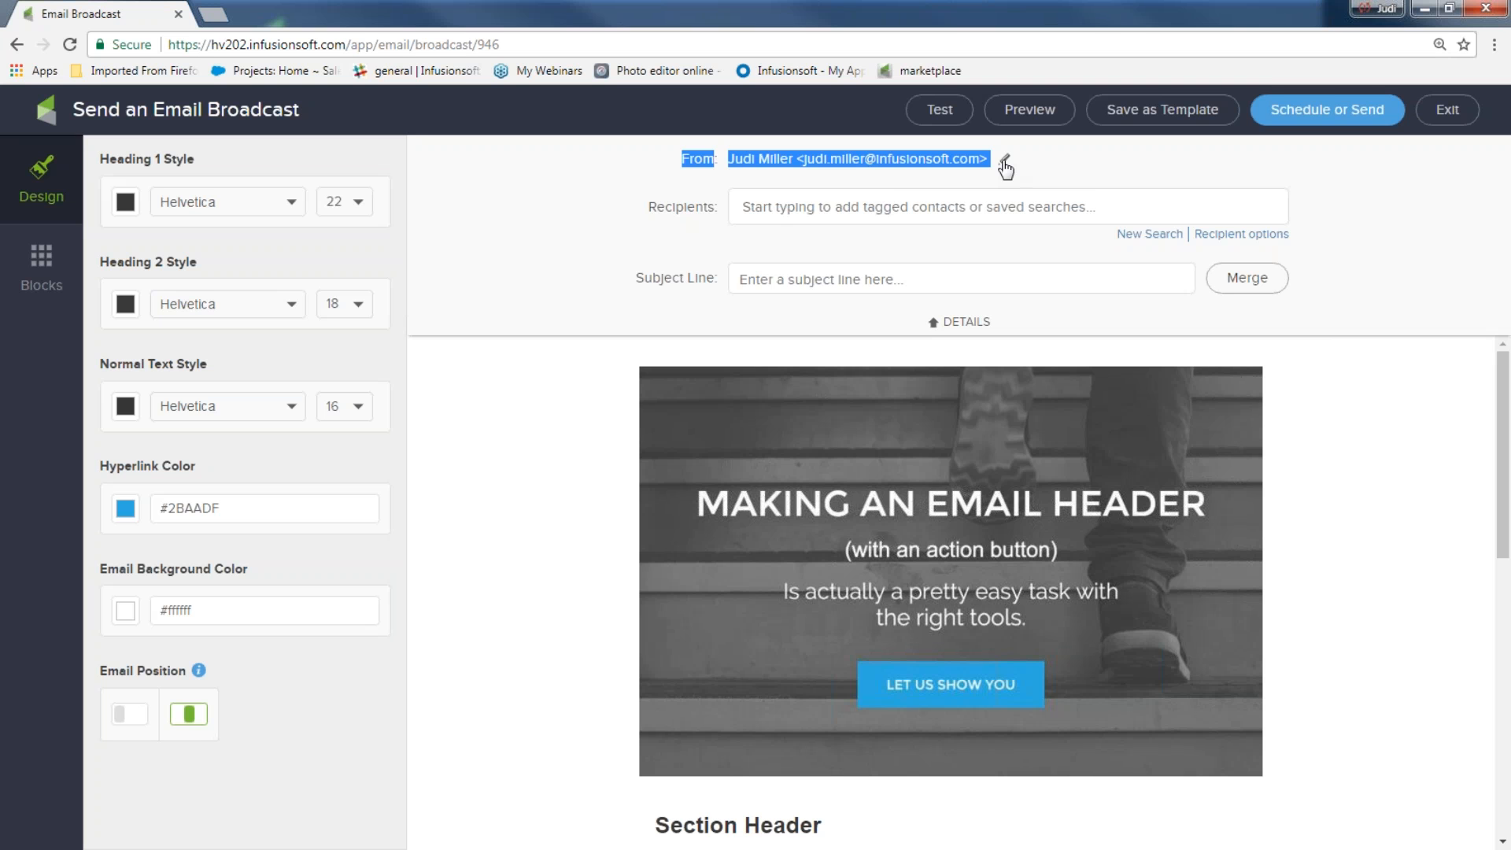
Save a custom sender named Instant Marketing Ideas with its own from e-mail address
{"action": "left_click", "coordinate": [1005, 163]}
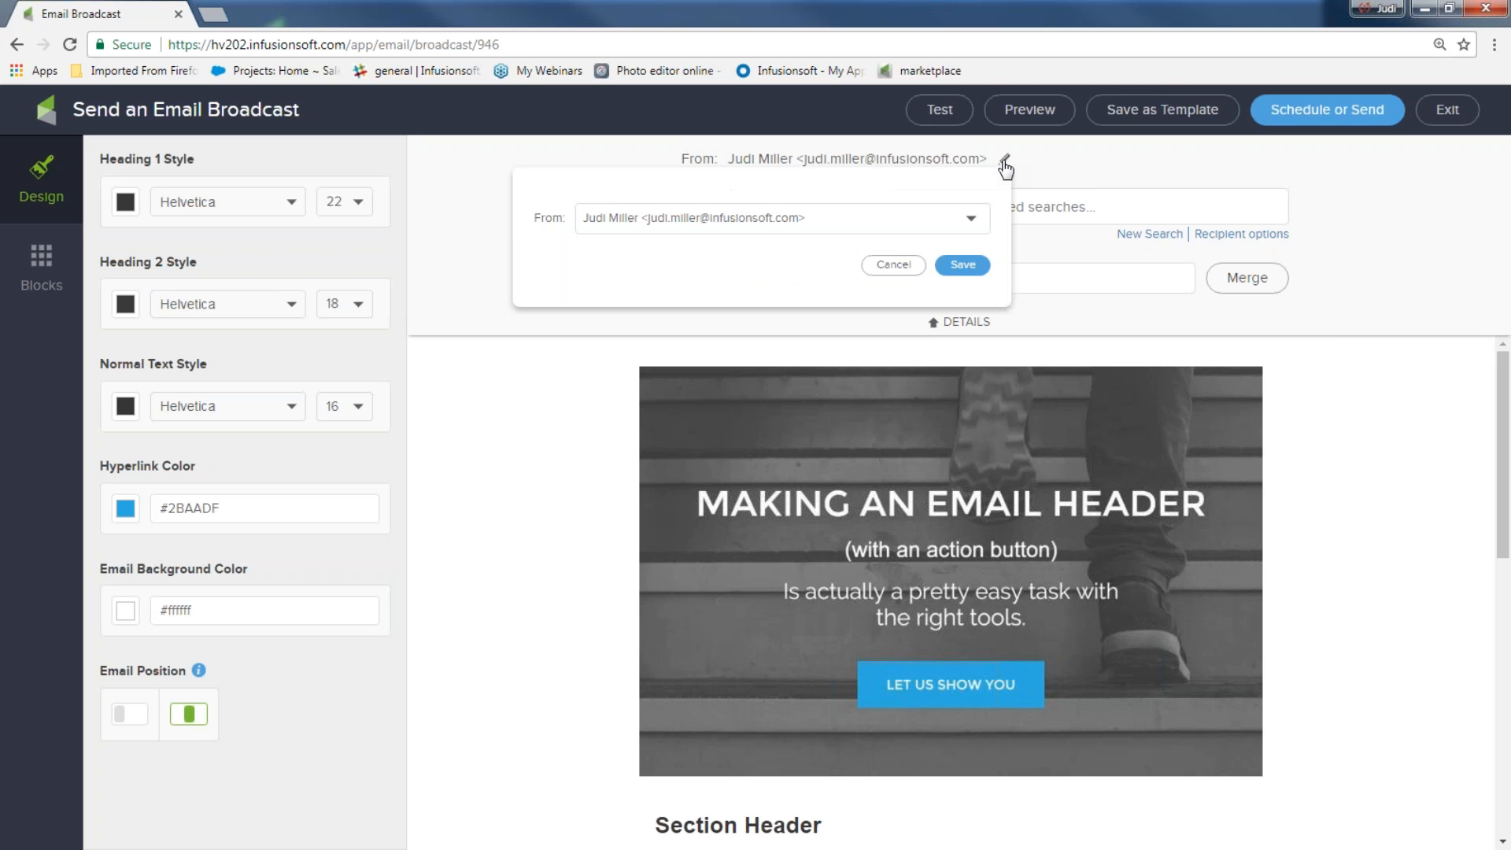
{"action": "left_click", "coordinate": [703, 228]}
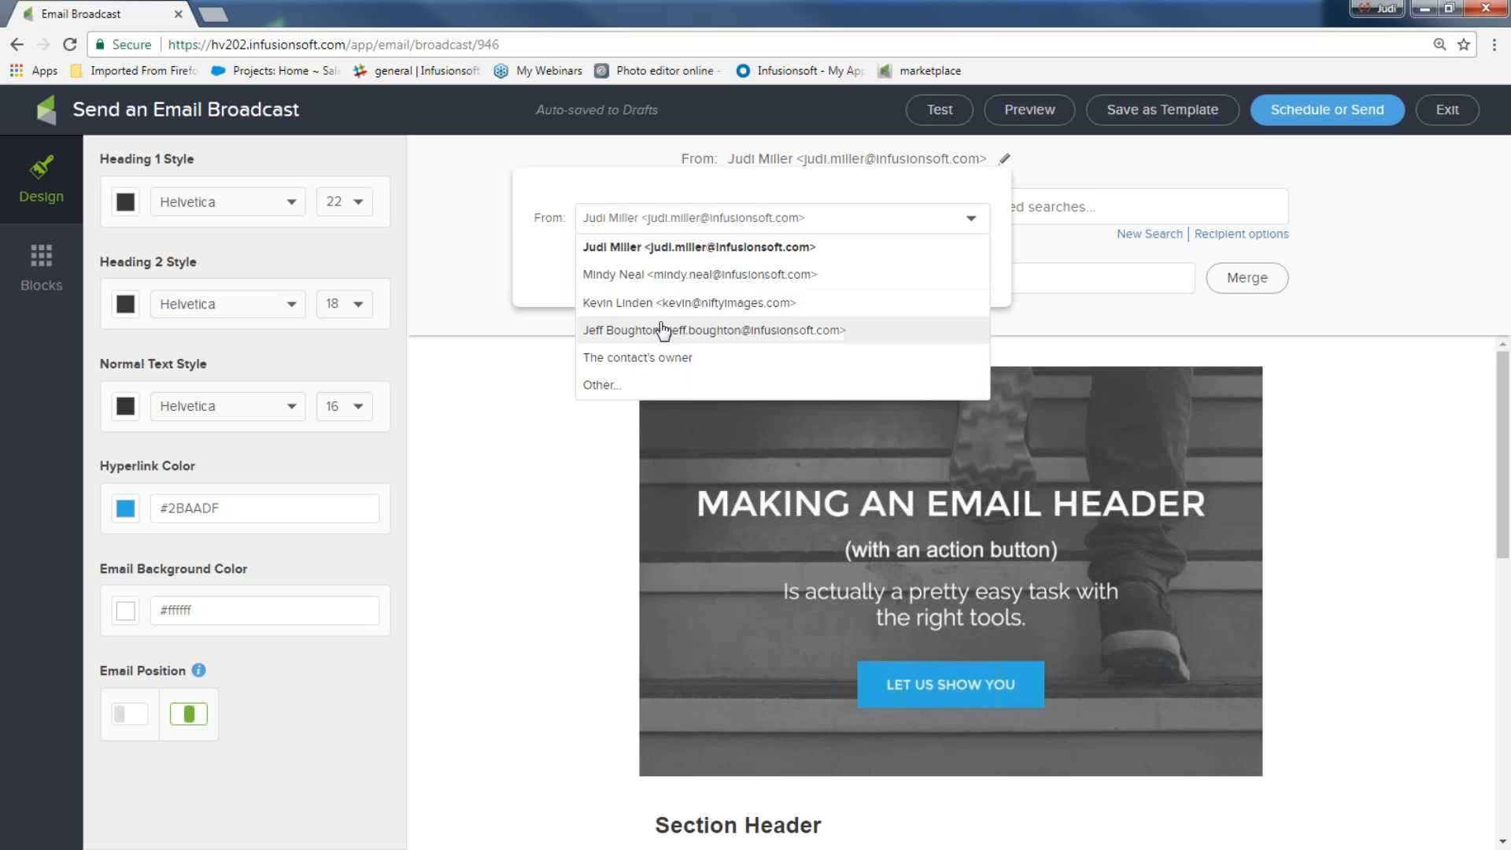
{"action": "left_click", "coordinate": [633, 384]}
{"action": "left_click", "coordinate": [659, 261]}
{"action": "type", "text": "Instant Marketing ideas"}
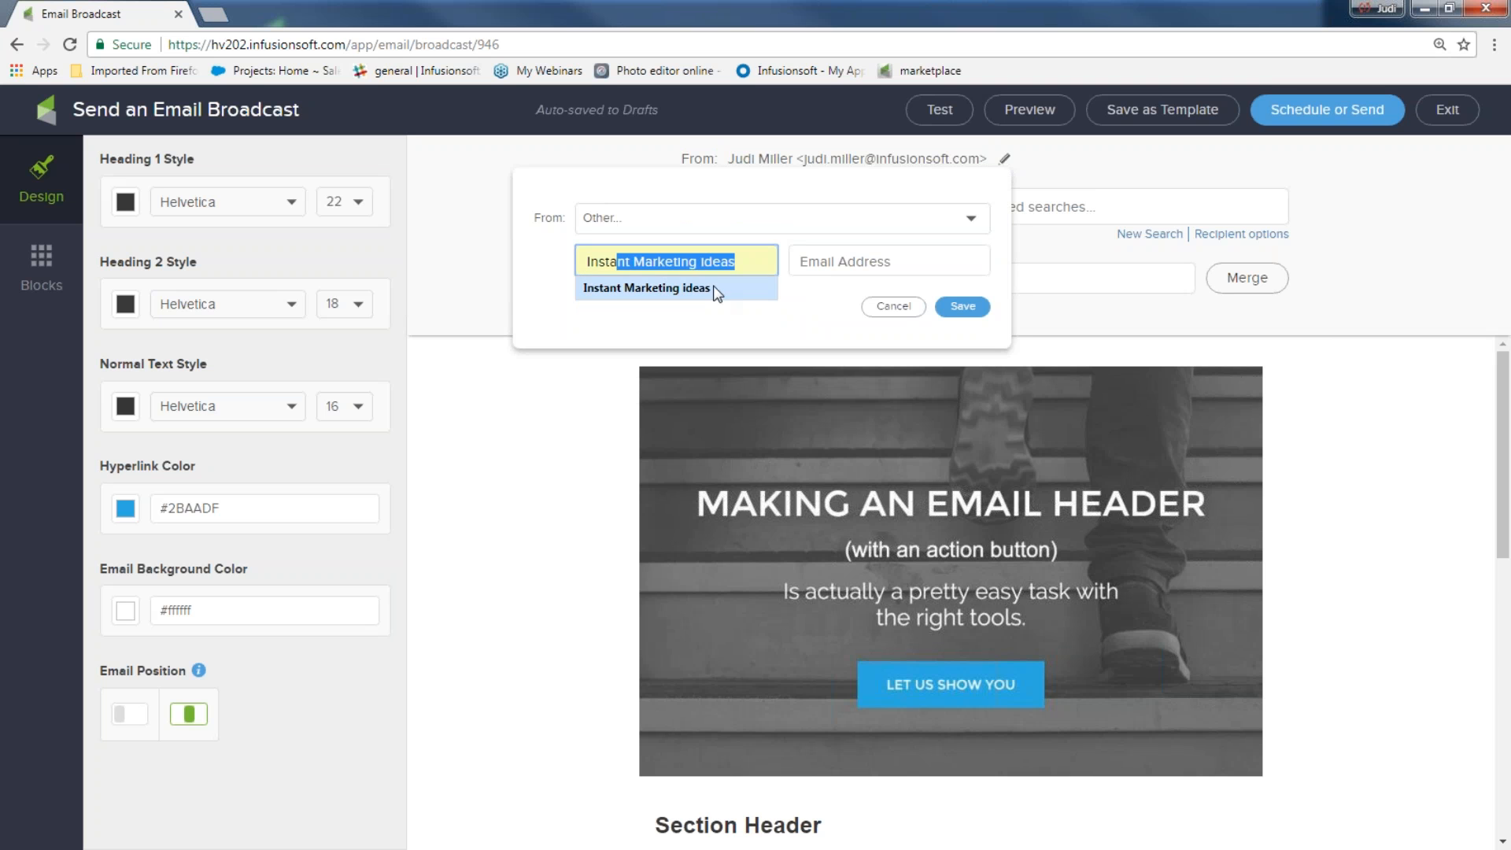
{"action": "left_click", "coordinate": [716, 288]}
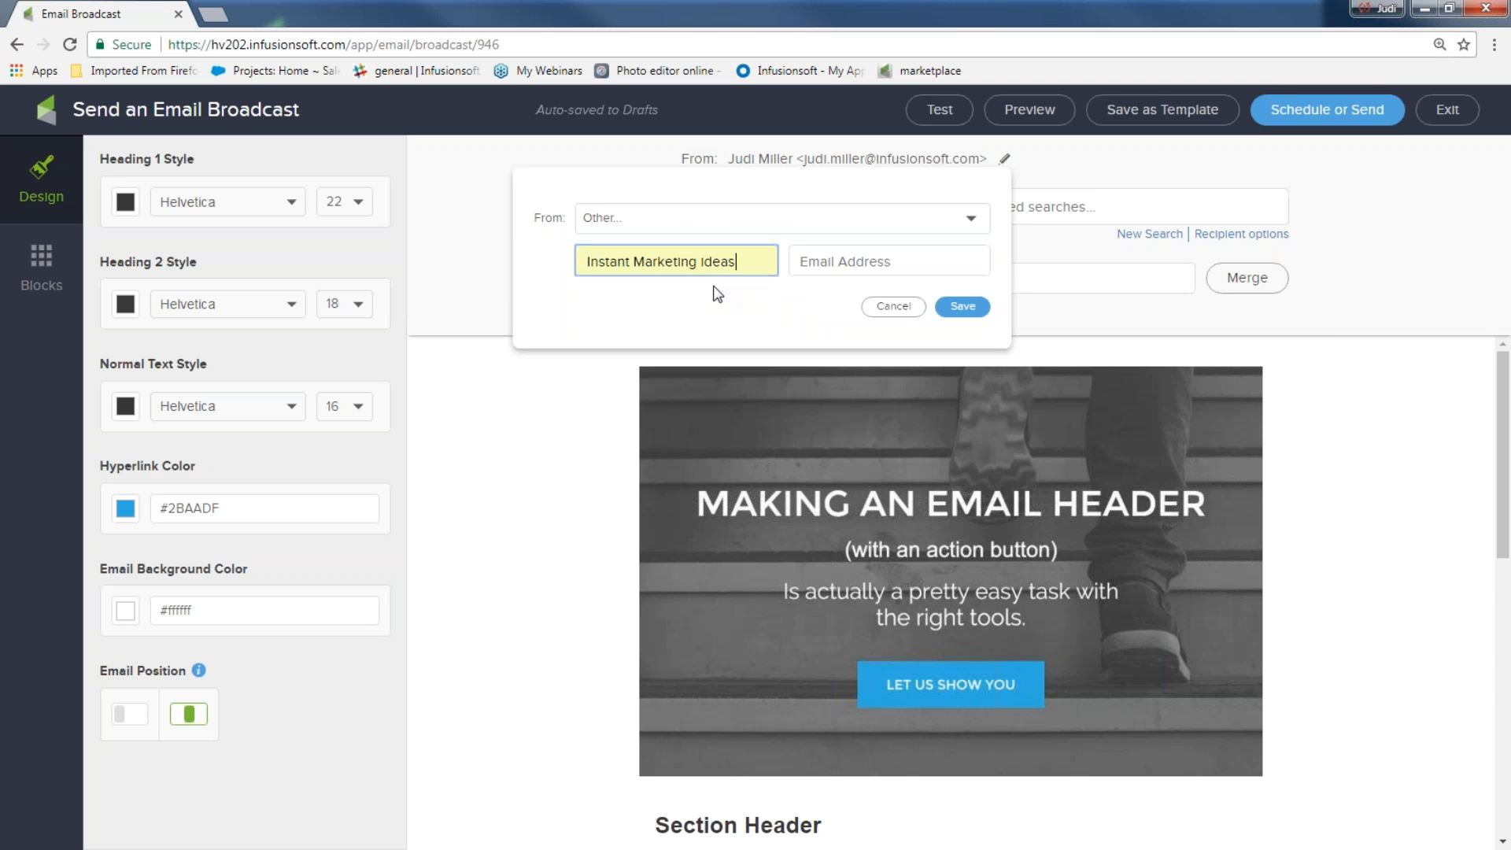
{"action": "left_click", "coordinate": [846, 268]}
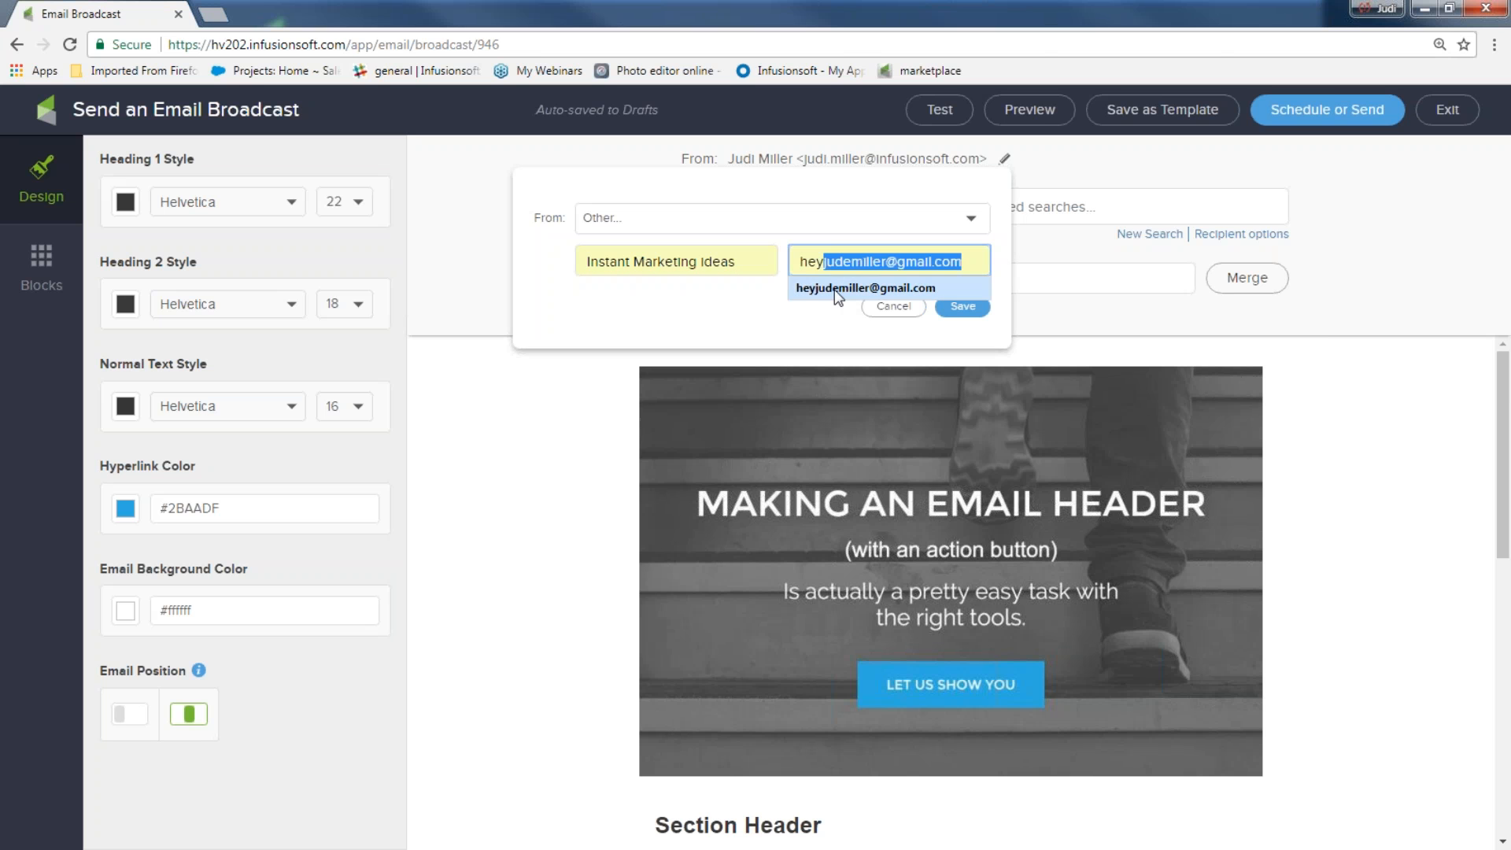
{"action": "left_click", "coordinate": [835, 289]}
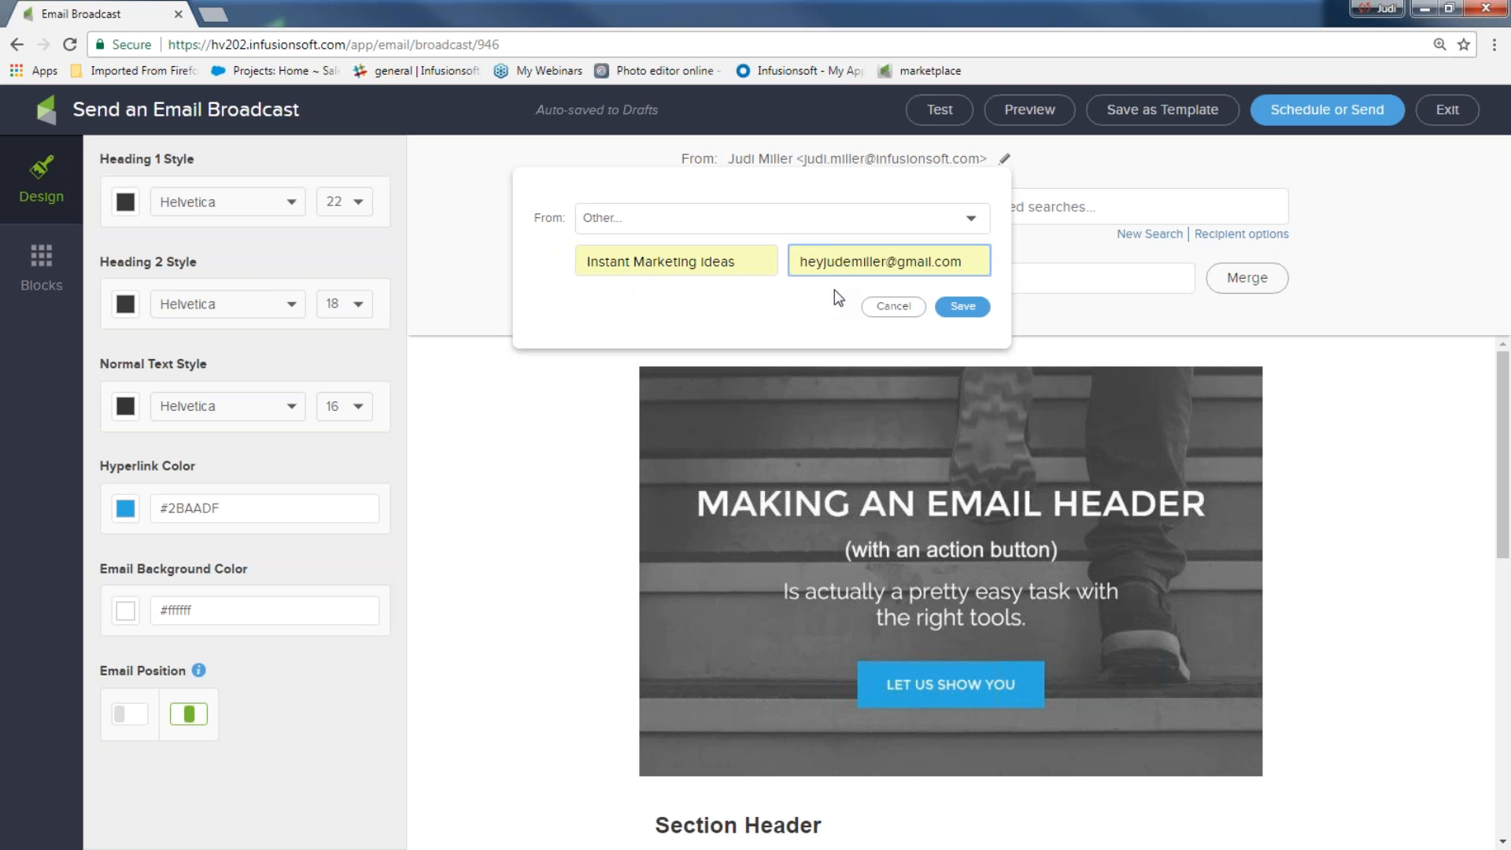
{"action": "left_click_drag", "start_coordinate": [972, 262], "coordinate": [792, 268]}
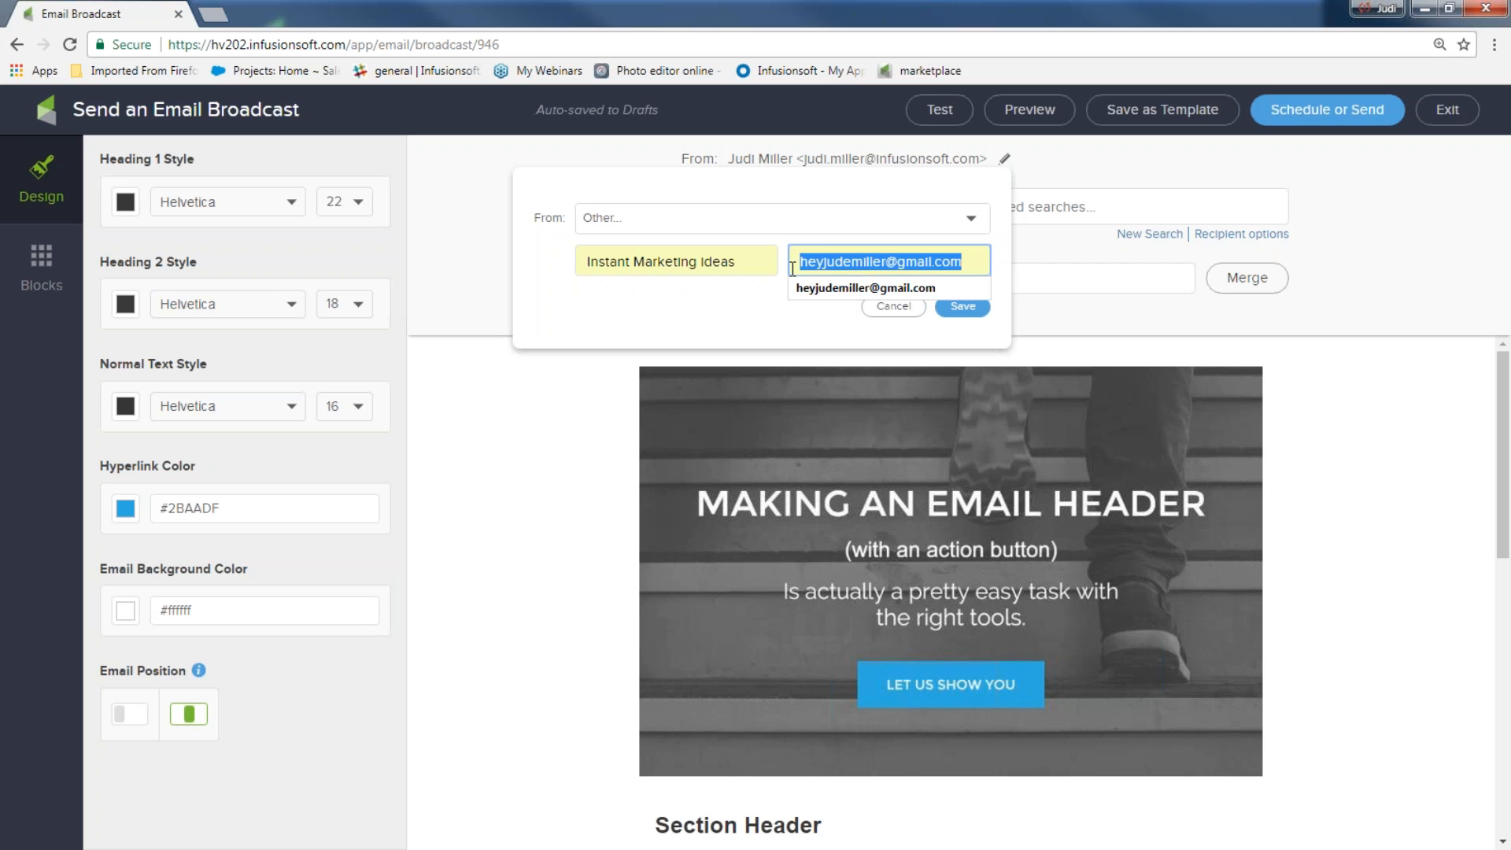
{"action": "left_click", "coordinate": [608, 408]}
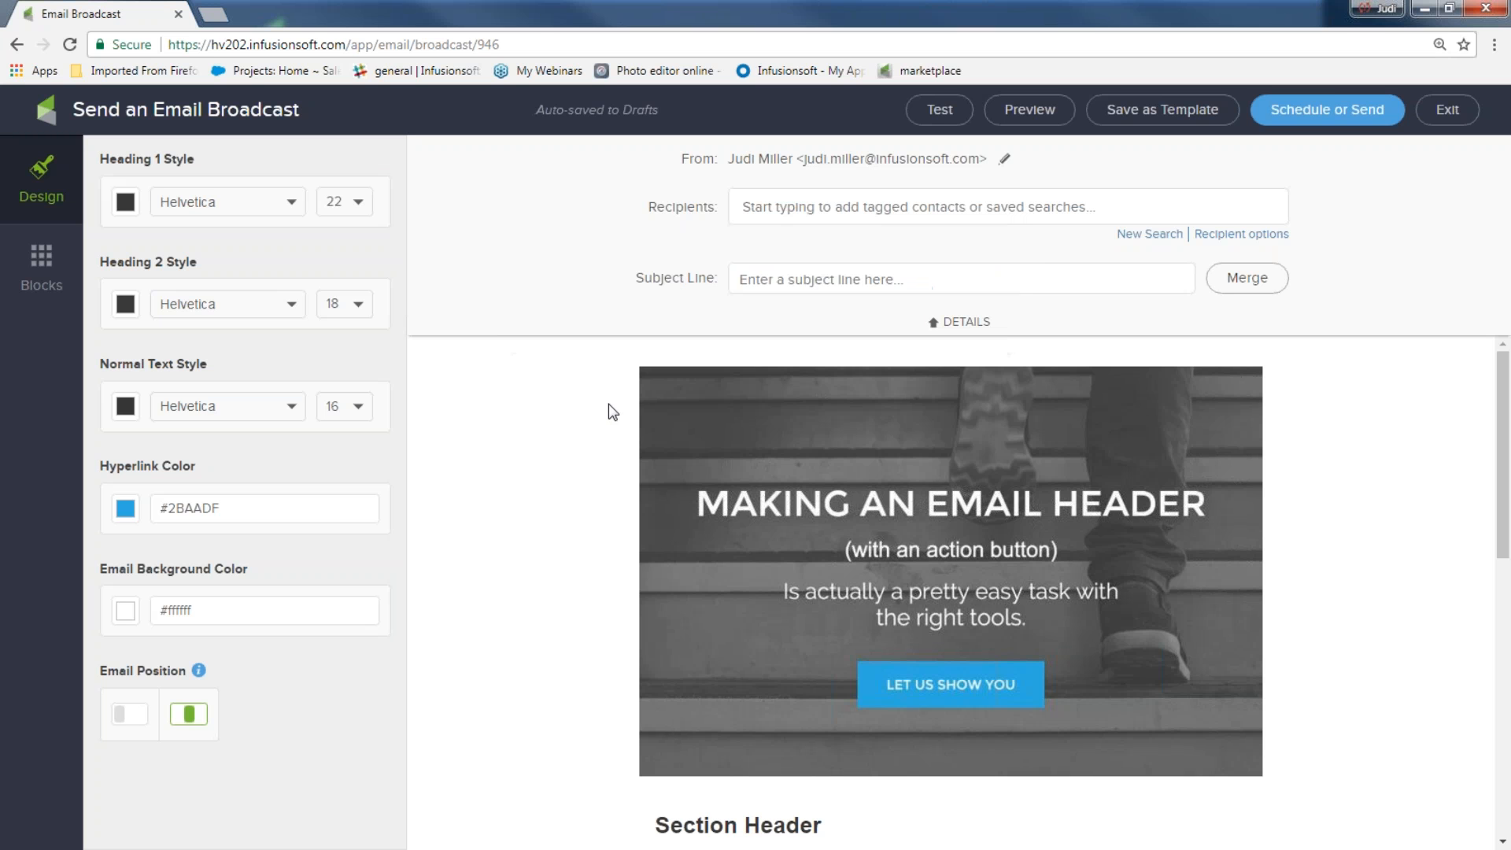
{"action": "left_click", "coordinate": [1004, 158]}
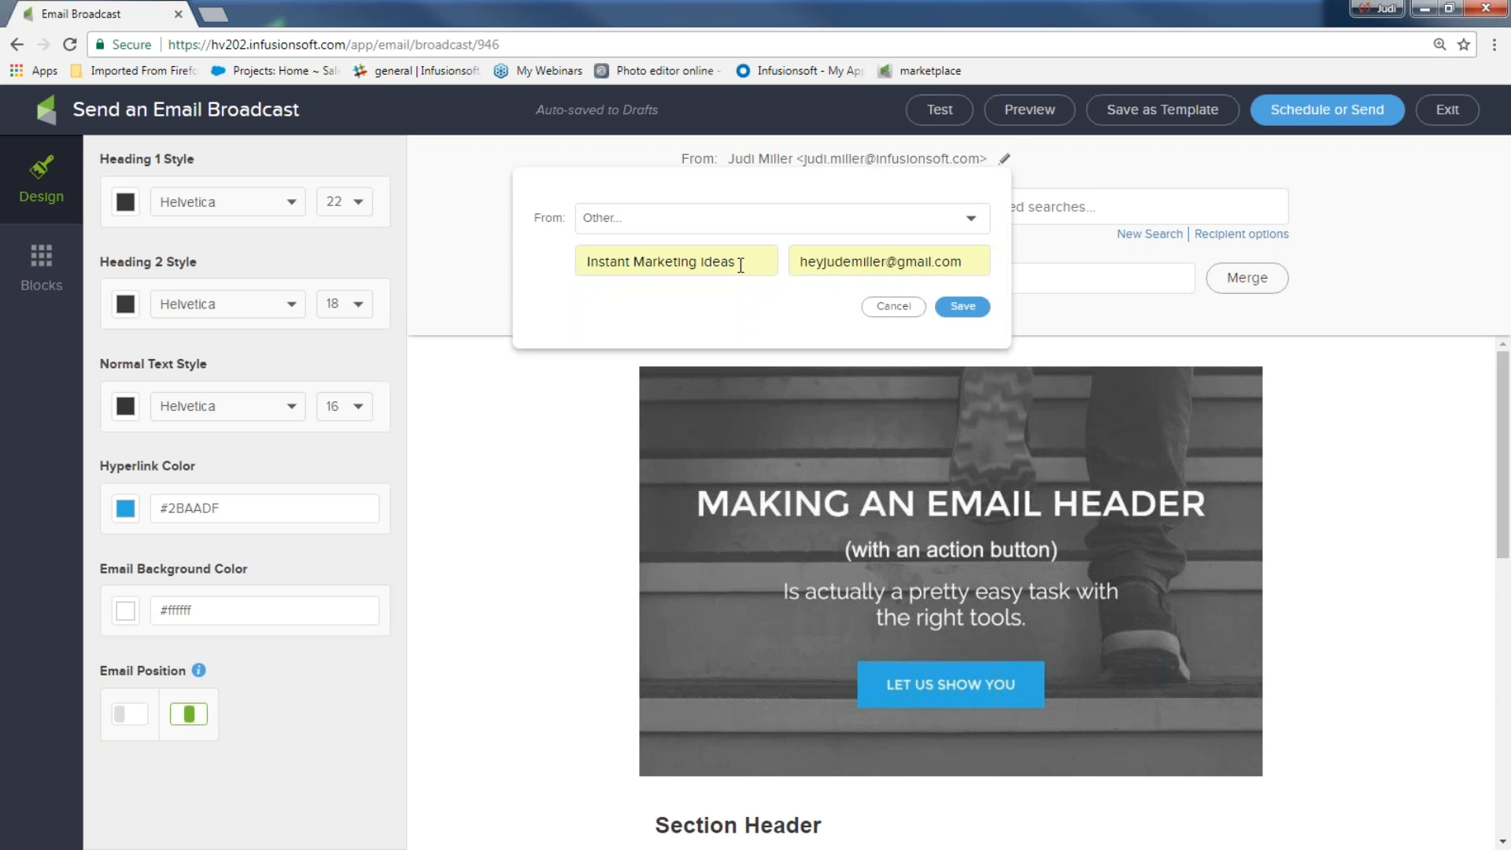
{"action": "left_click", "coordinate": [962, 306]}
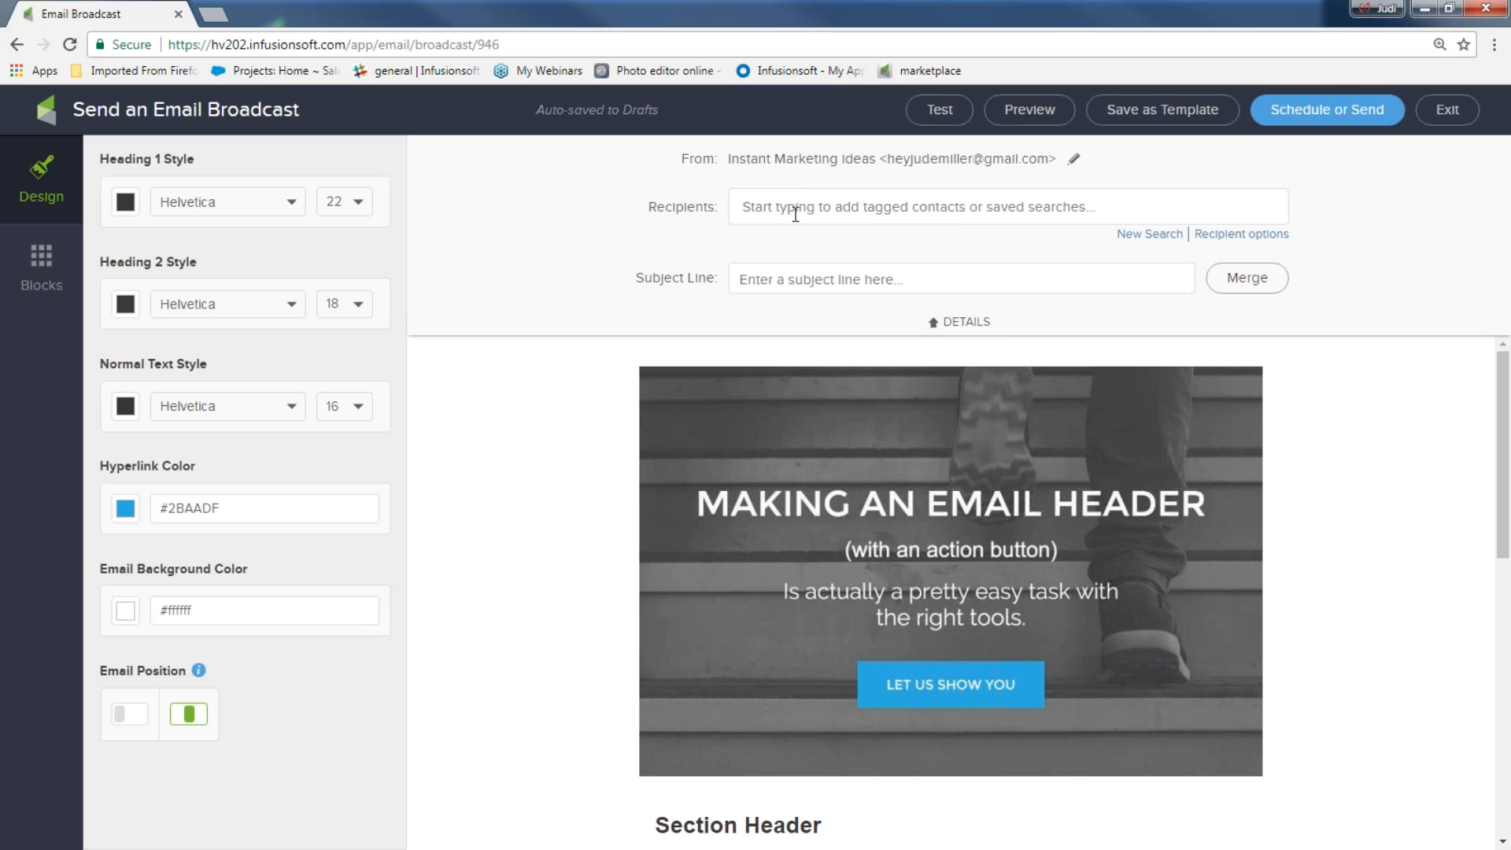
Start the subject with 'Happy' followed by the Date day-of-week merge field
{"action": "left_click", "coordinate": [768, 284]}
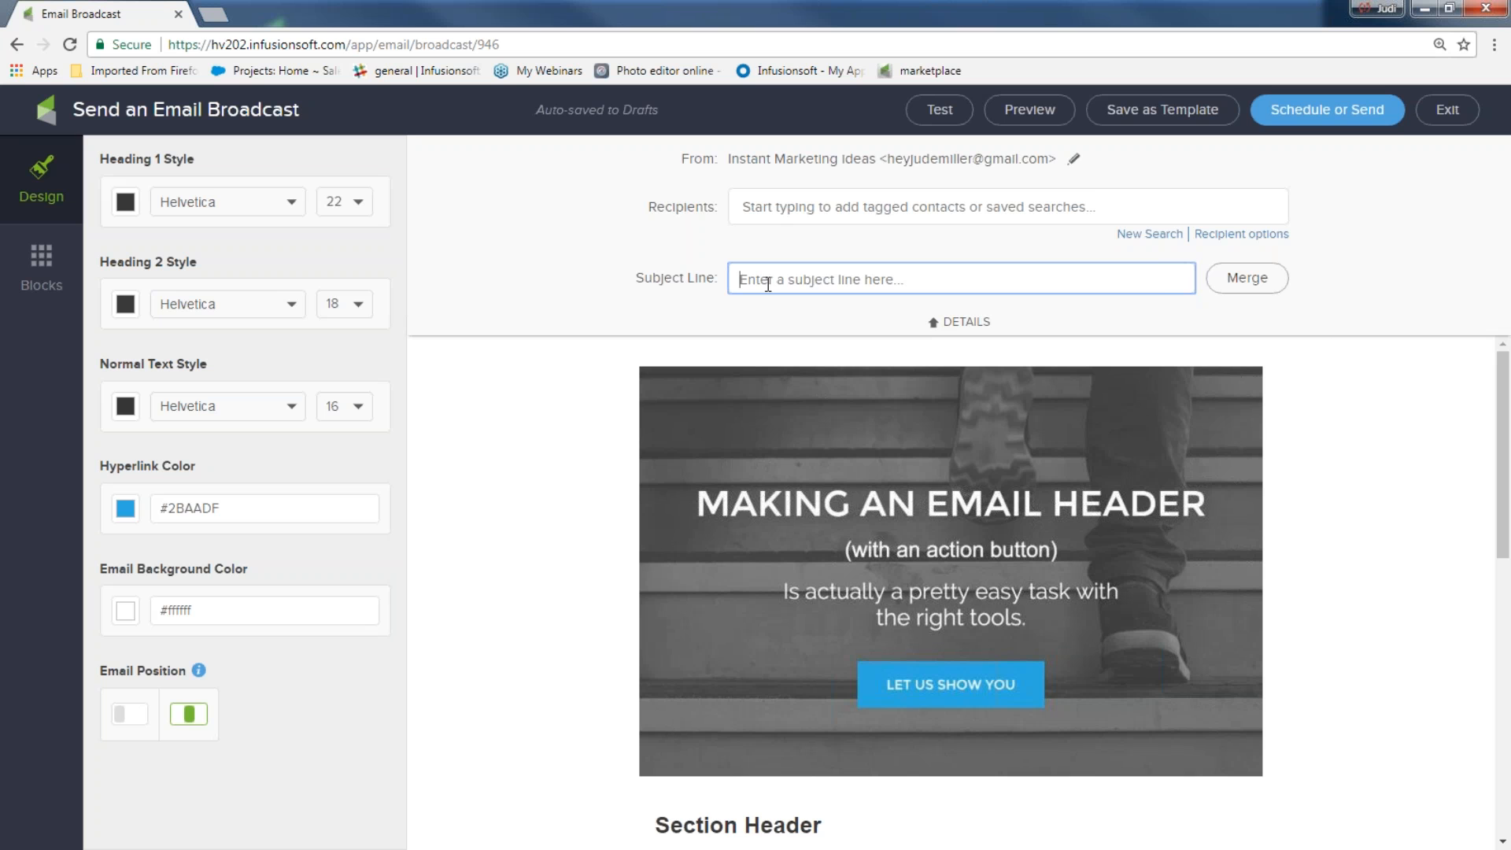
{"action": "type", "text": "Happy"}
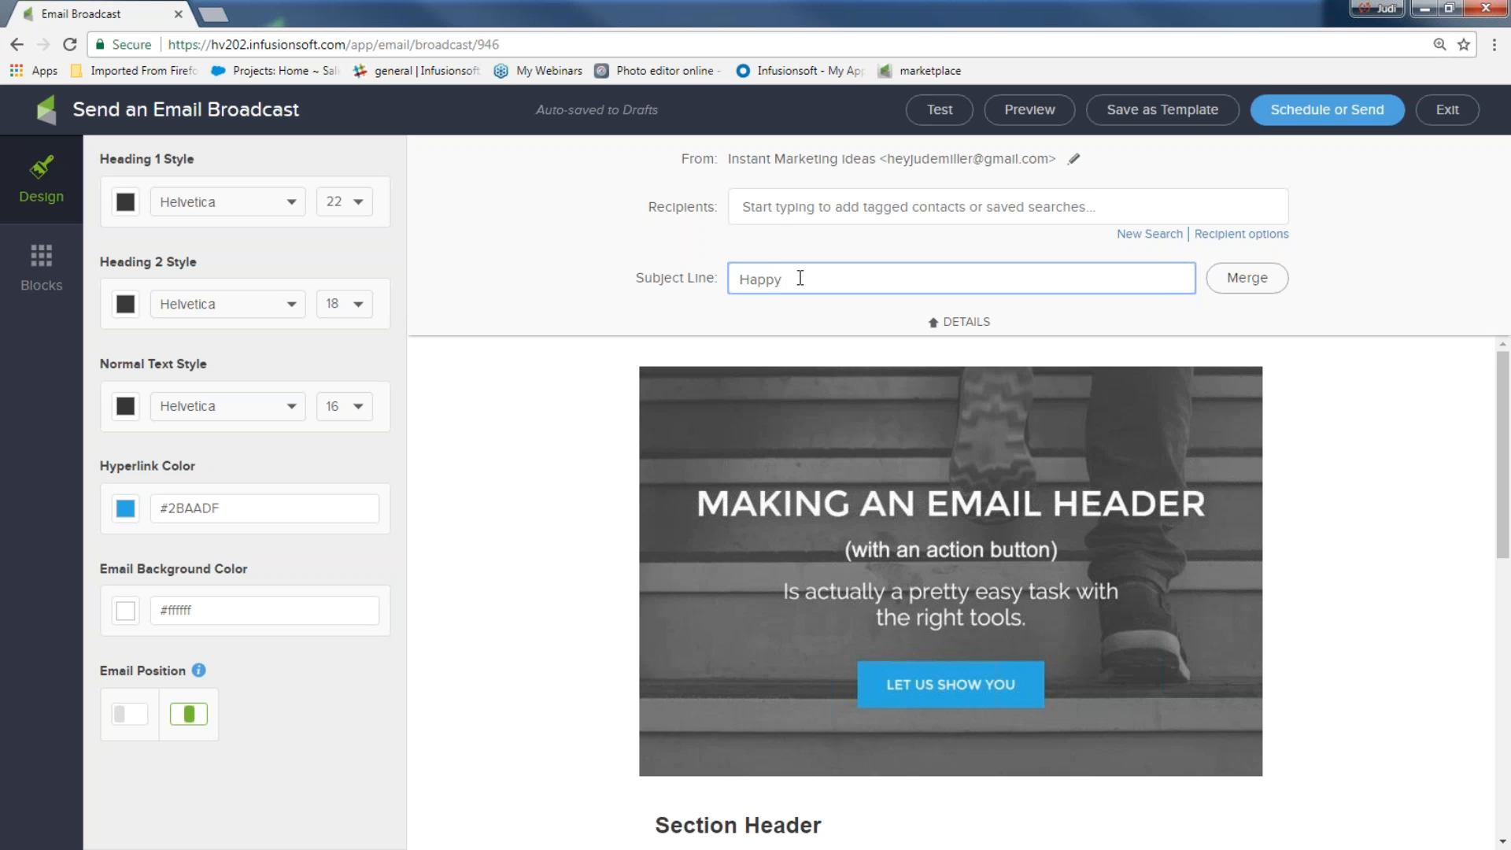
{"action": "left_click", "coordinate": [1244, 287]}
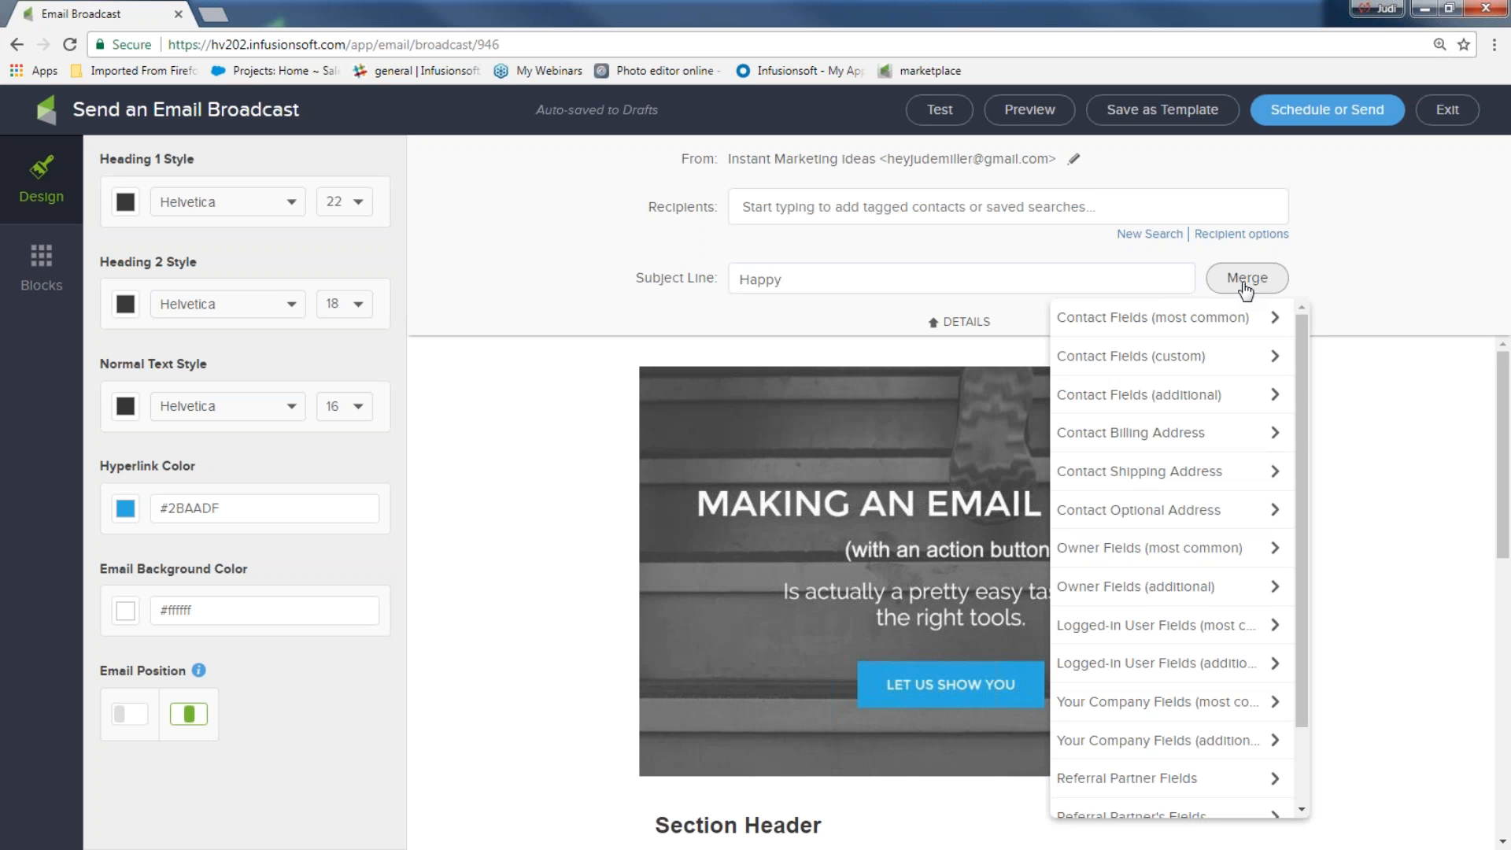
{"action": "scroll", "coordinate": [1204, 464], "scroll_direction": "down", "scroll_amount": 1}
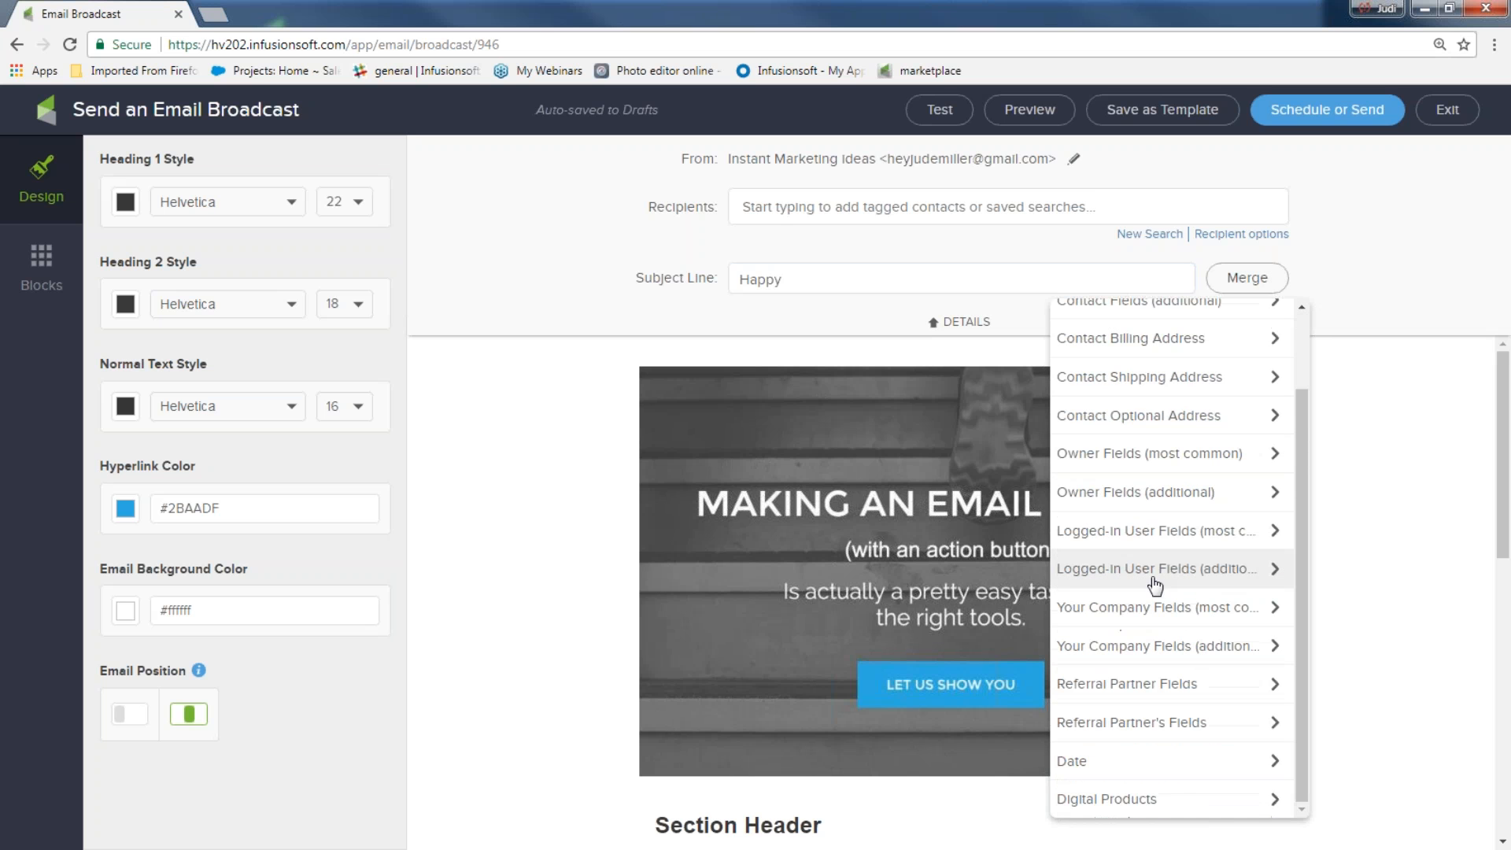
{"action": "left_click", "coordinate": [1071, 763]}
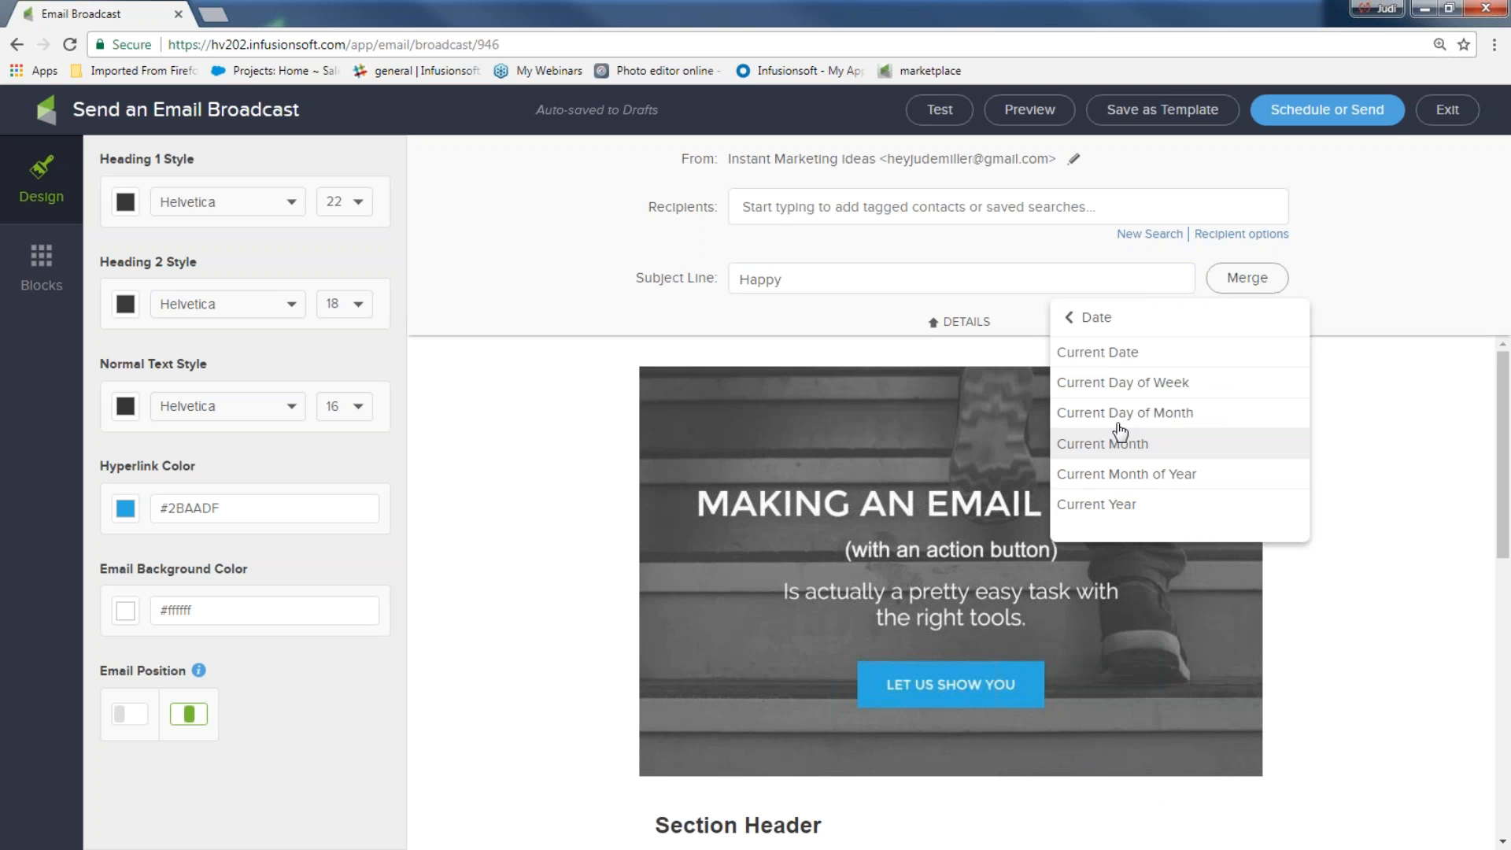
{"action": "left_click", "coordinate": [1114, 391]}
{"action": "left_click", "coordinate": [968, 285]}
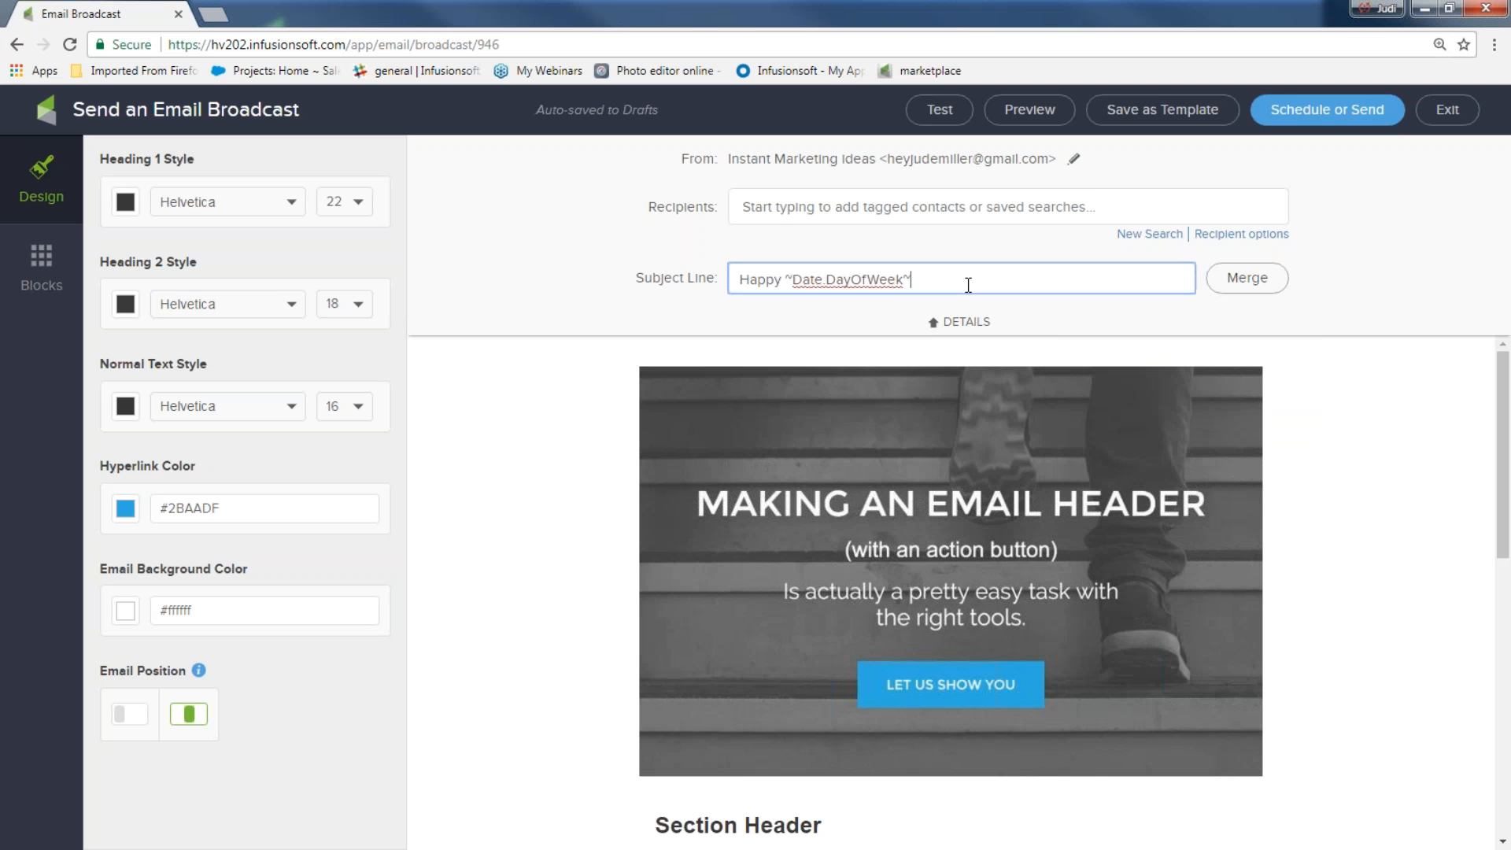
Add a comma and the Contact First Name merge field to the subject
{"action": "type", "text": ","}
{"action": "left_click", "coordinate": [1259, 280]}
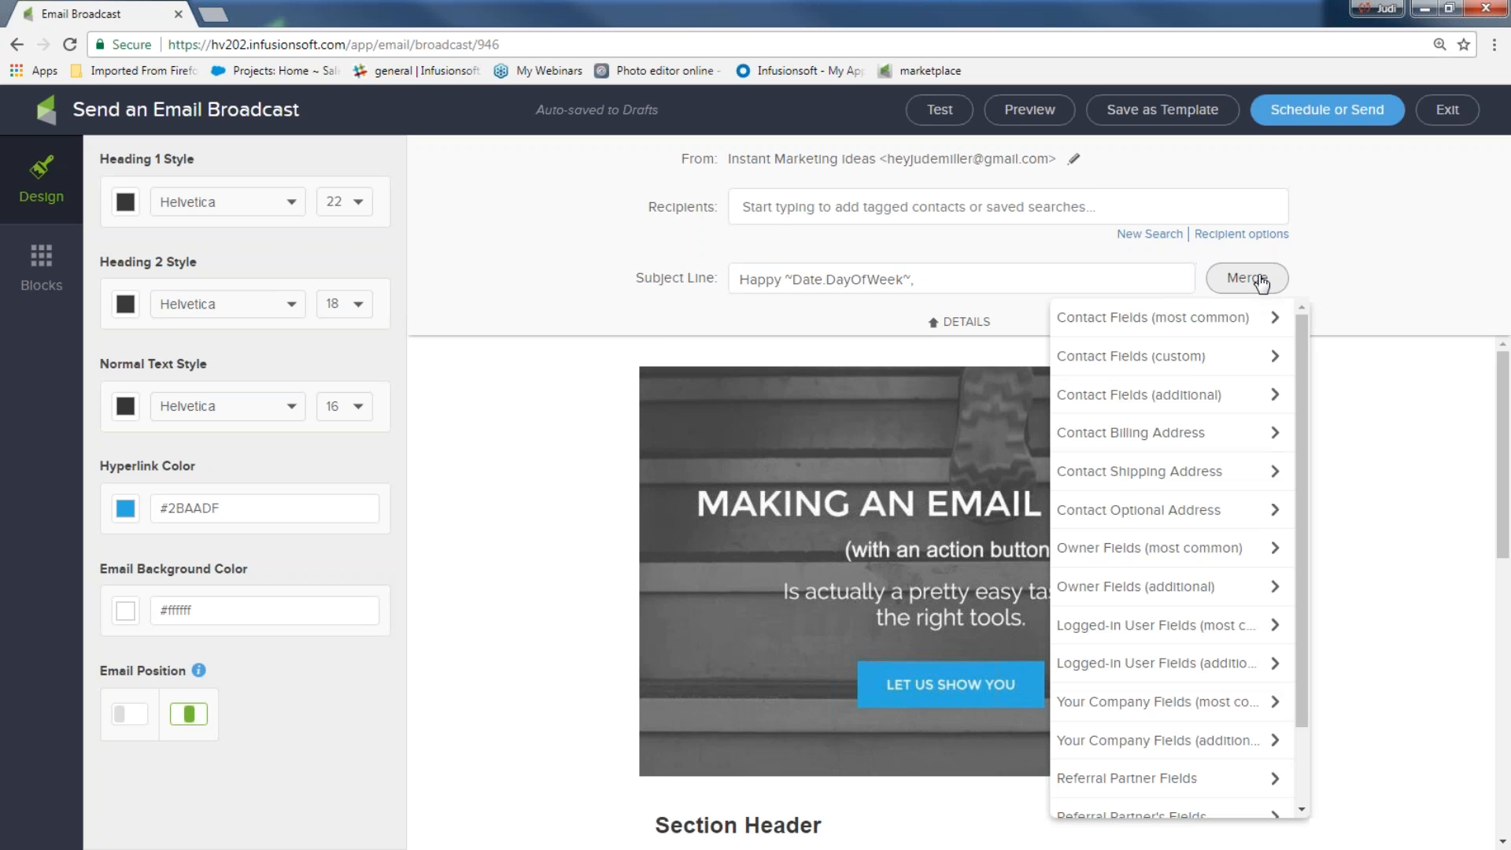
{"action": "left_click", "coordinate": [1221, 318]}
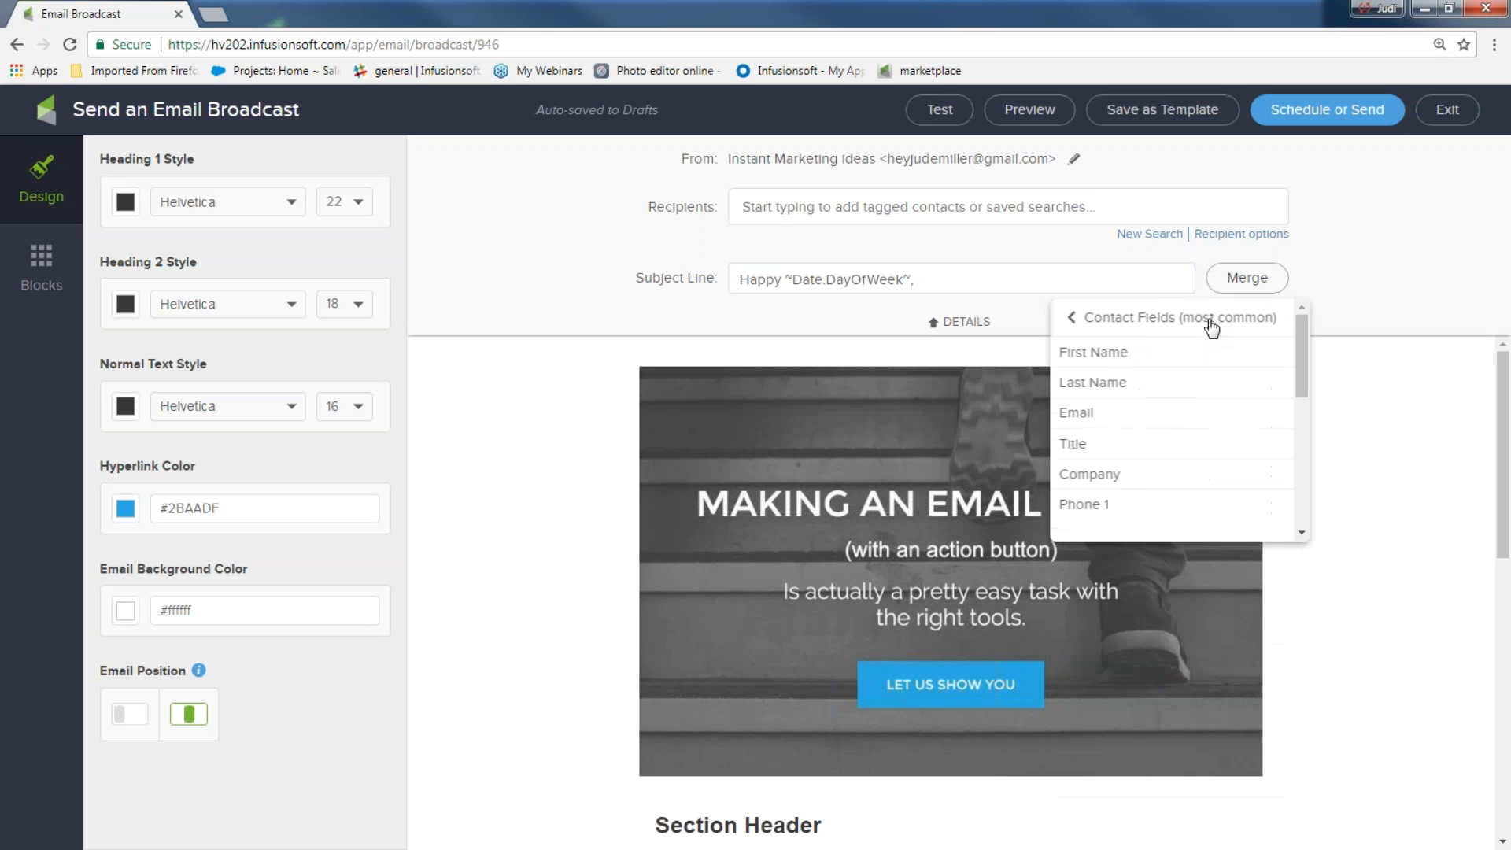
{"action": "left_click", "coordinate": [1135, 354]}
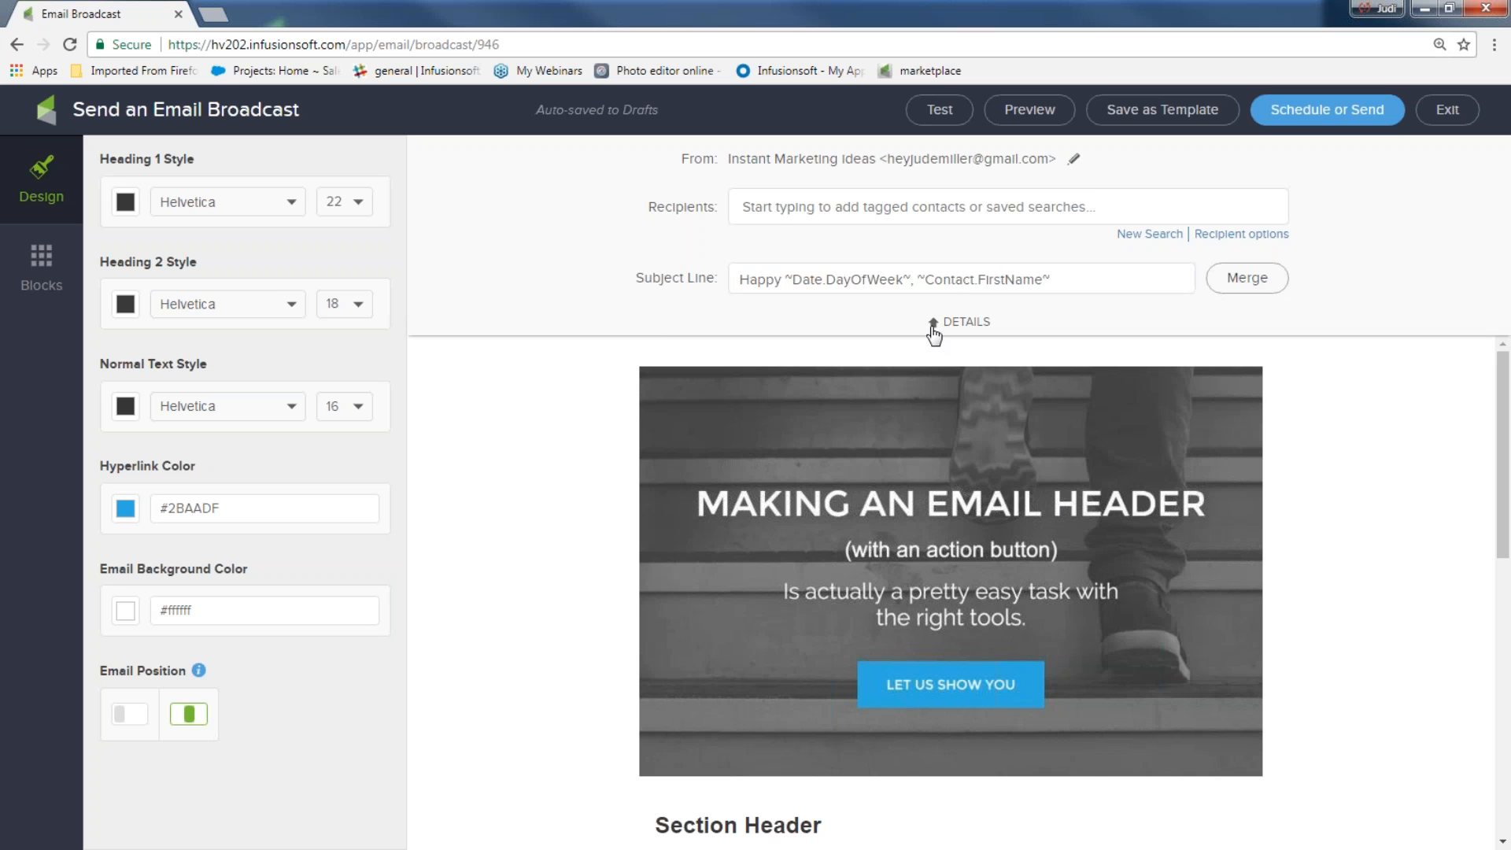
Collapse the broadcast details and make the Heading 1 style colour red
{"action": "left_click", "coordinate": [934, 327]}
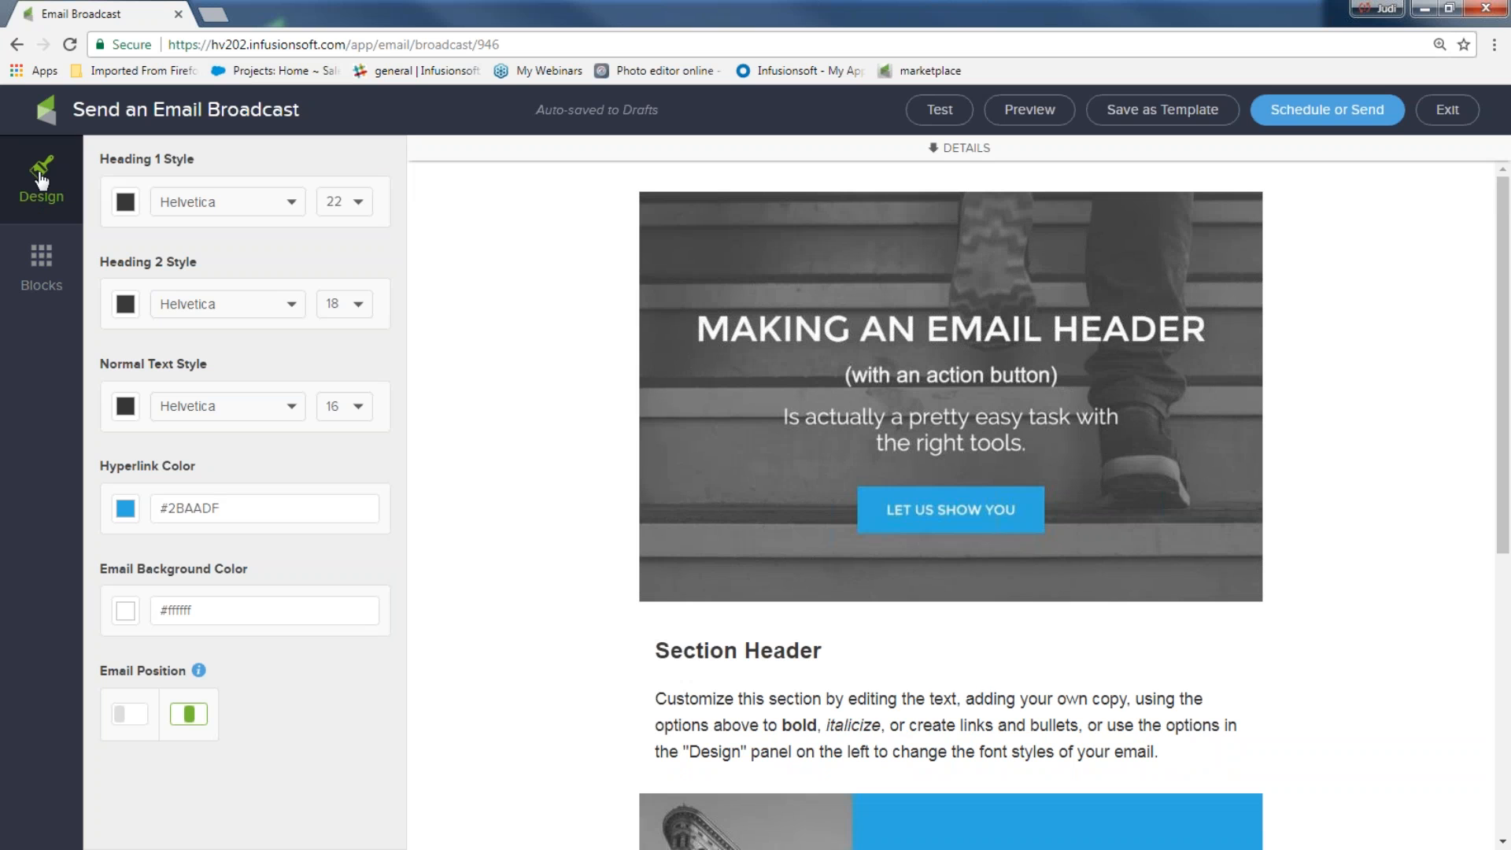
{"action": "left_click", "coordinate": [42, 255]}
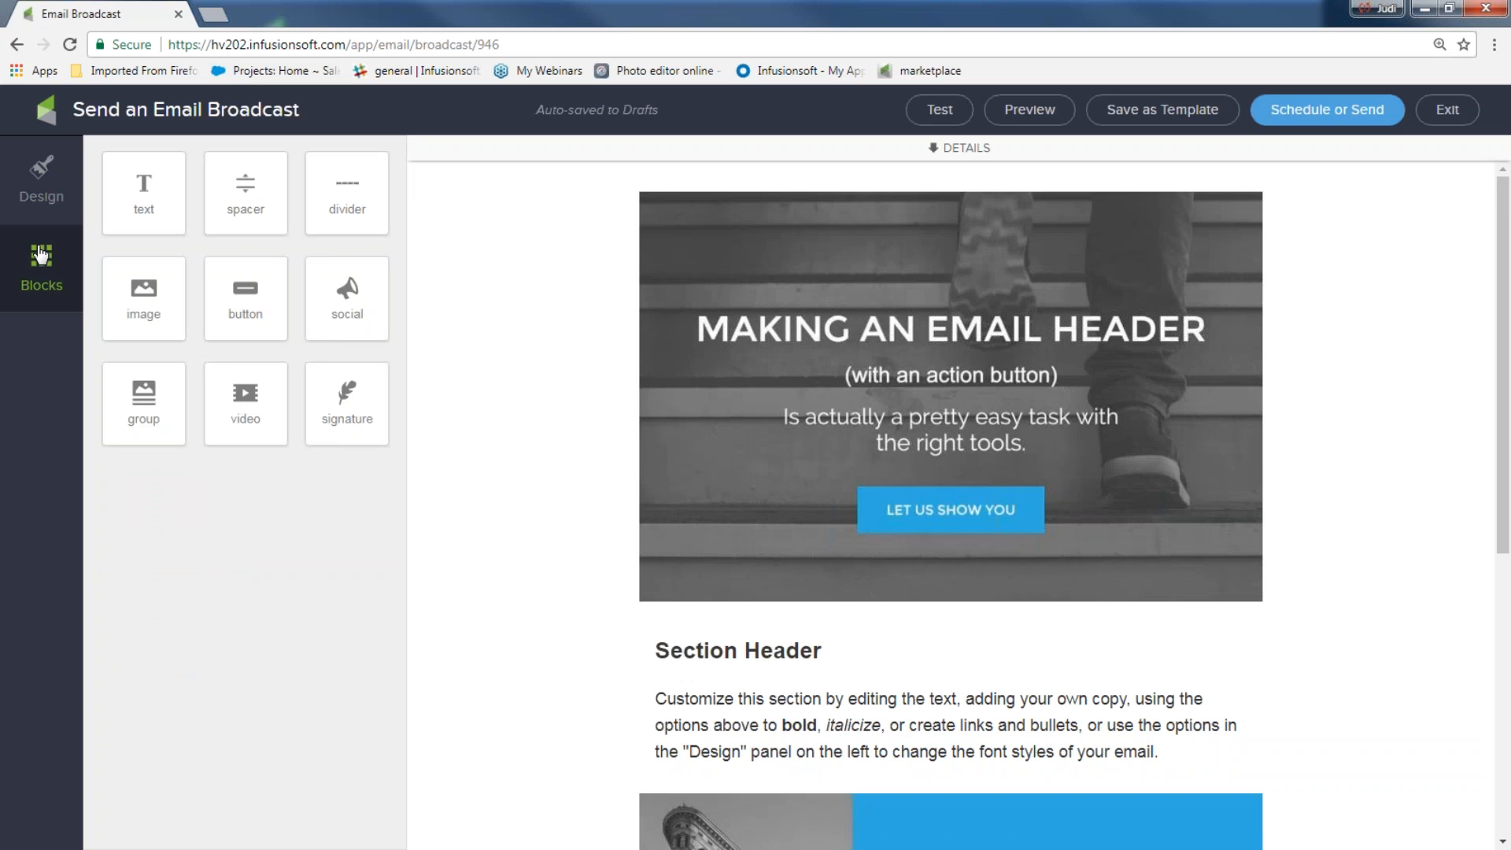
{"action": "left_click", "coordinate": [21, 179]}
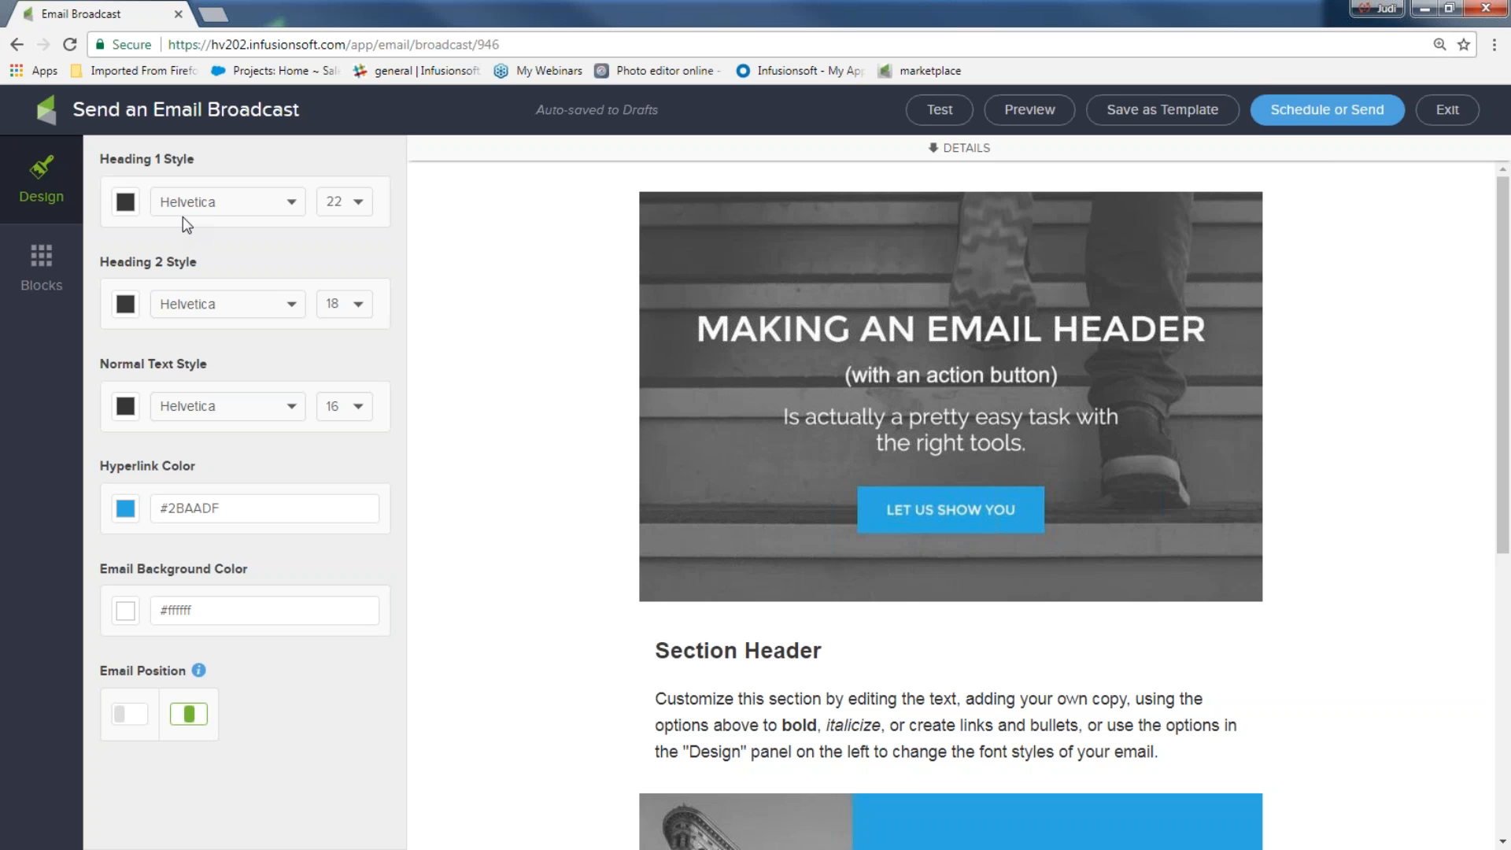
{"action": "left_click", "coordinate": [128, 210]}
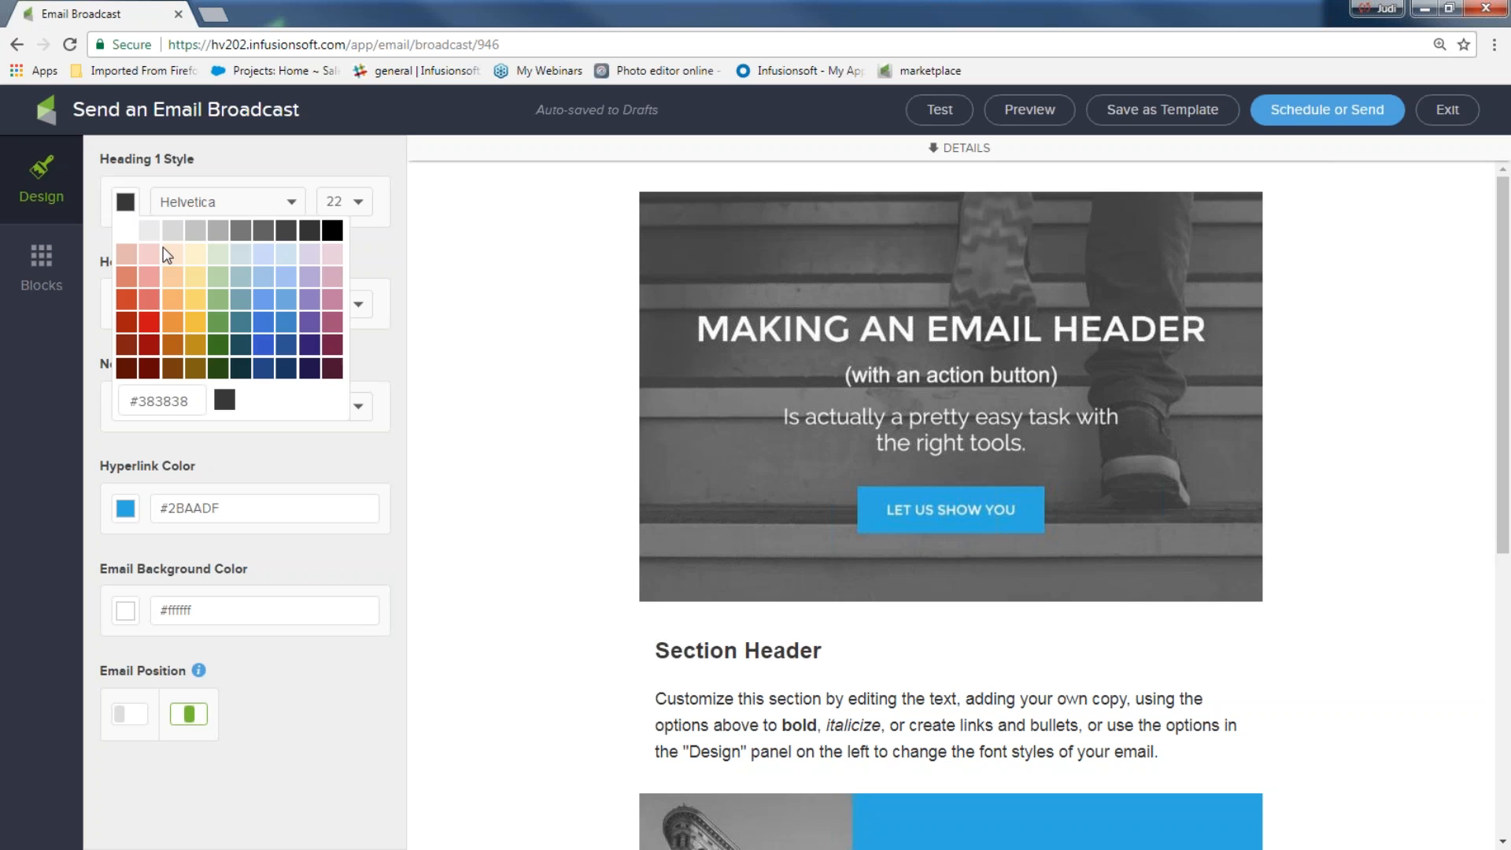
{"action": "left_click", "coordinate": [149, 320]}
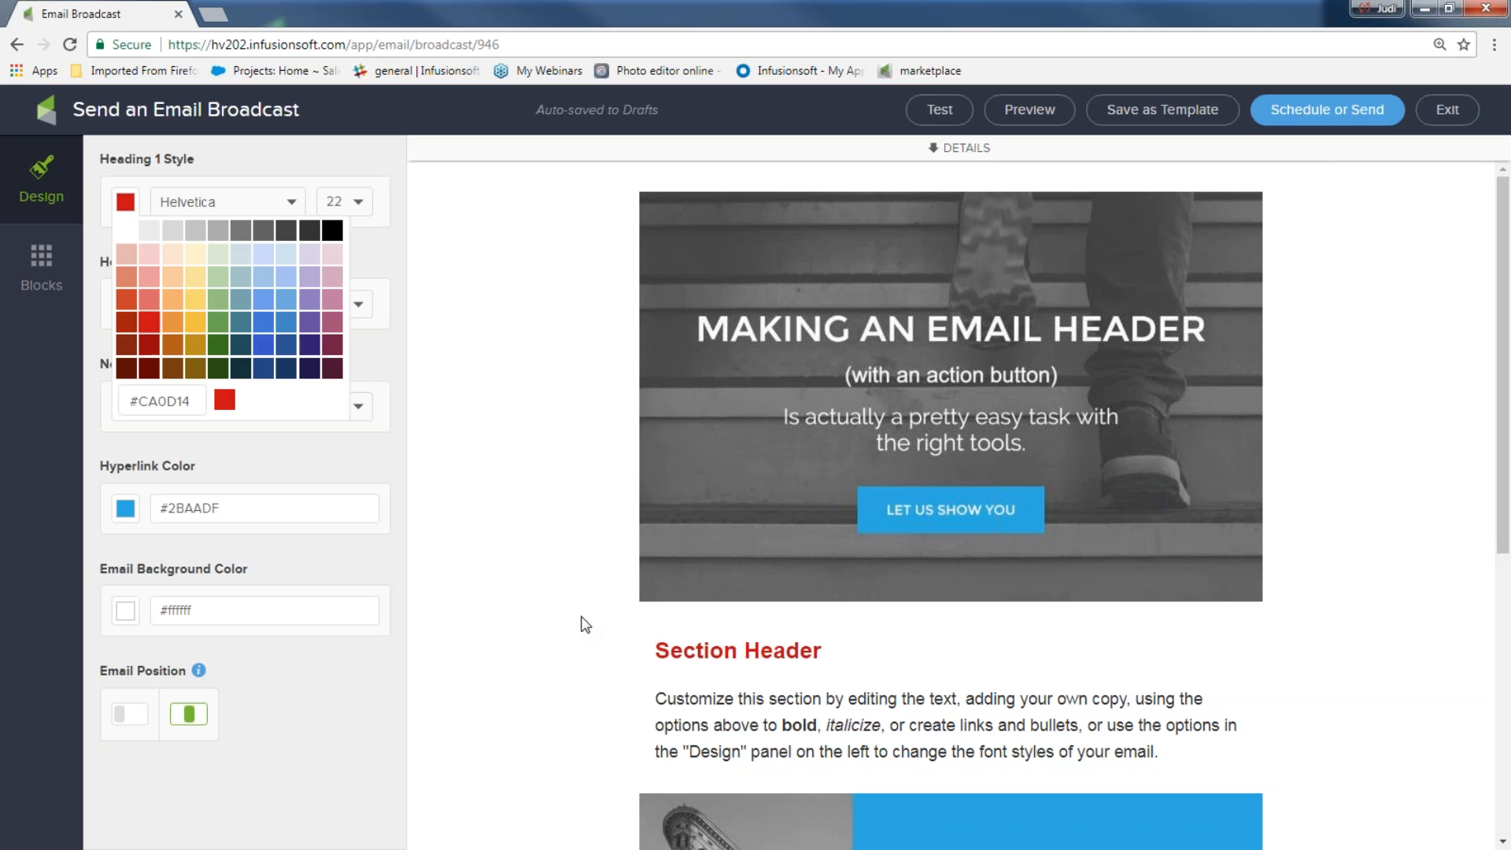
Set the hyperlink colour to blue #3859C9
{"action": "triple_click", "coordinate": [842, 646]}
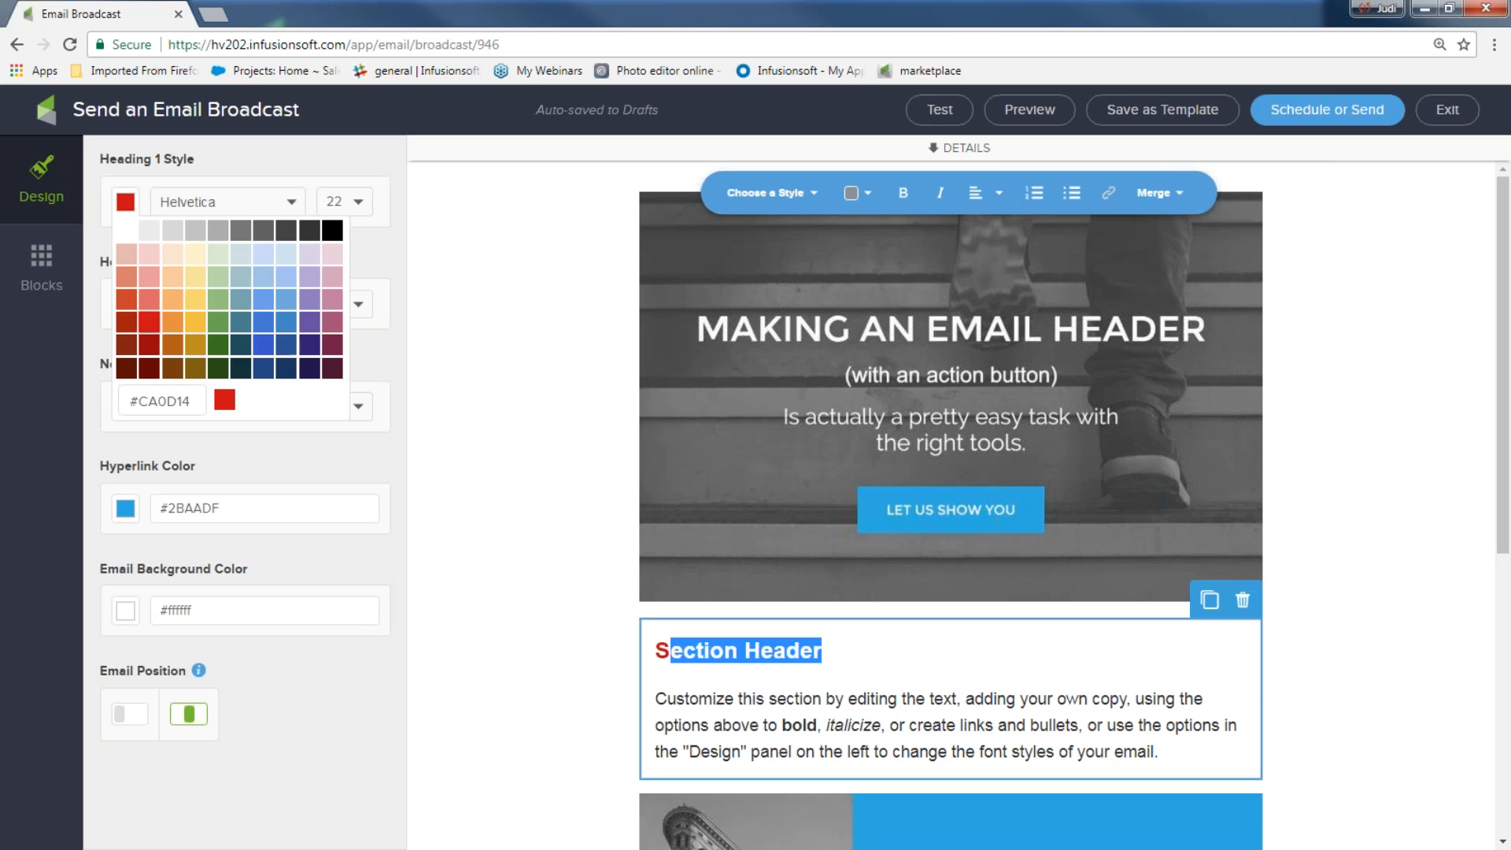
{"action": "left_click", "coordinate": [561, 626]}
{"action": "scroll", "coordinate": [522, 521], "scroll_direction": "down", "scroll_amount": 5}
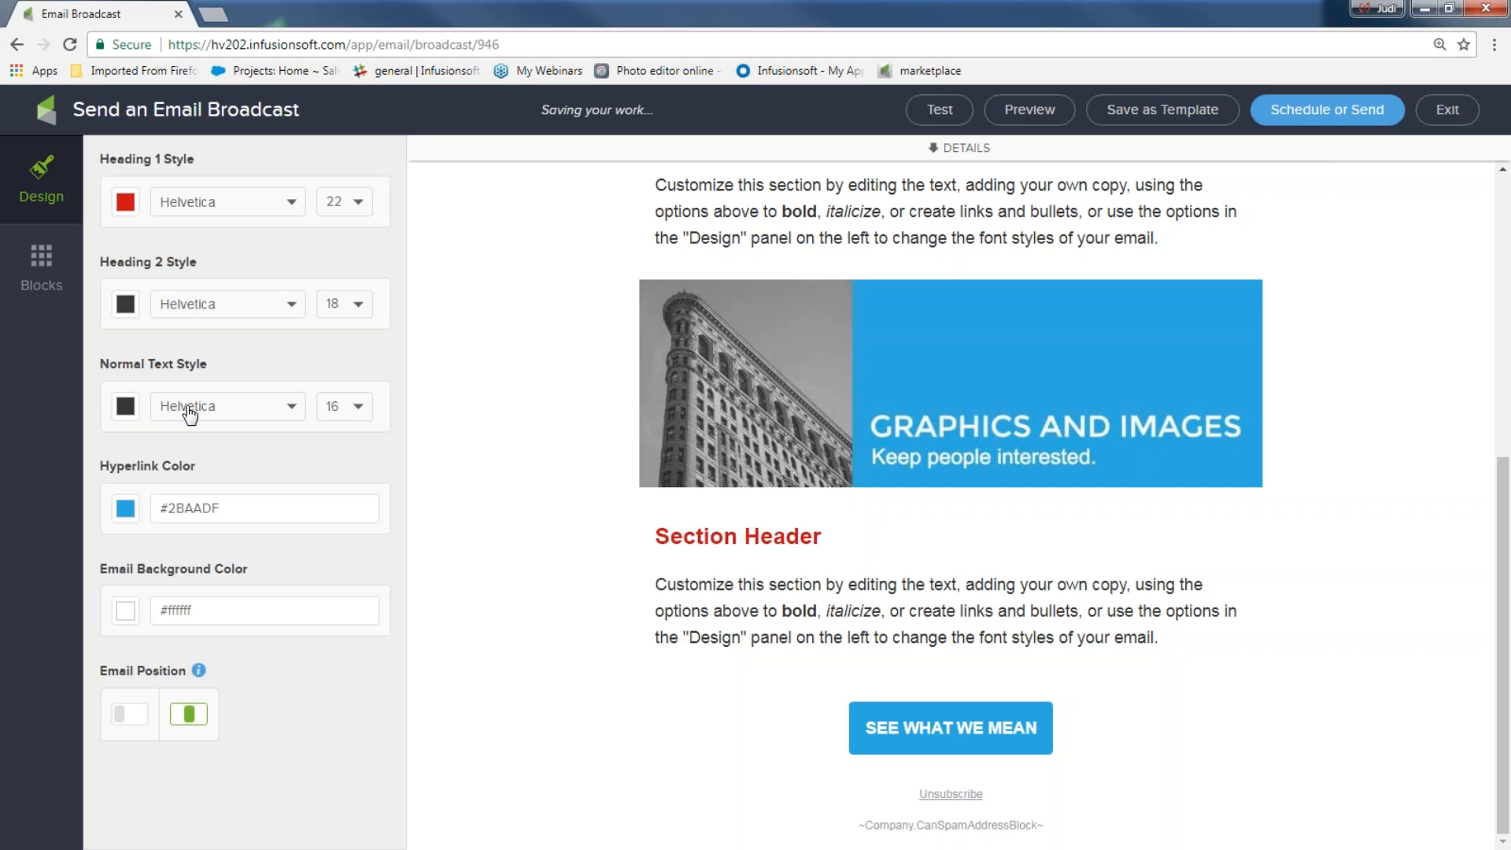
{"action": "left_click", "coordinate": [125, 510]}
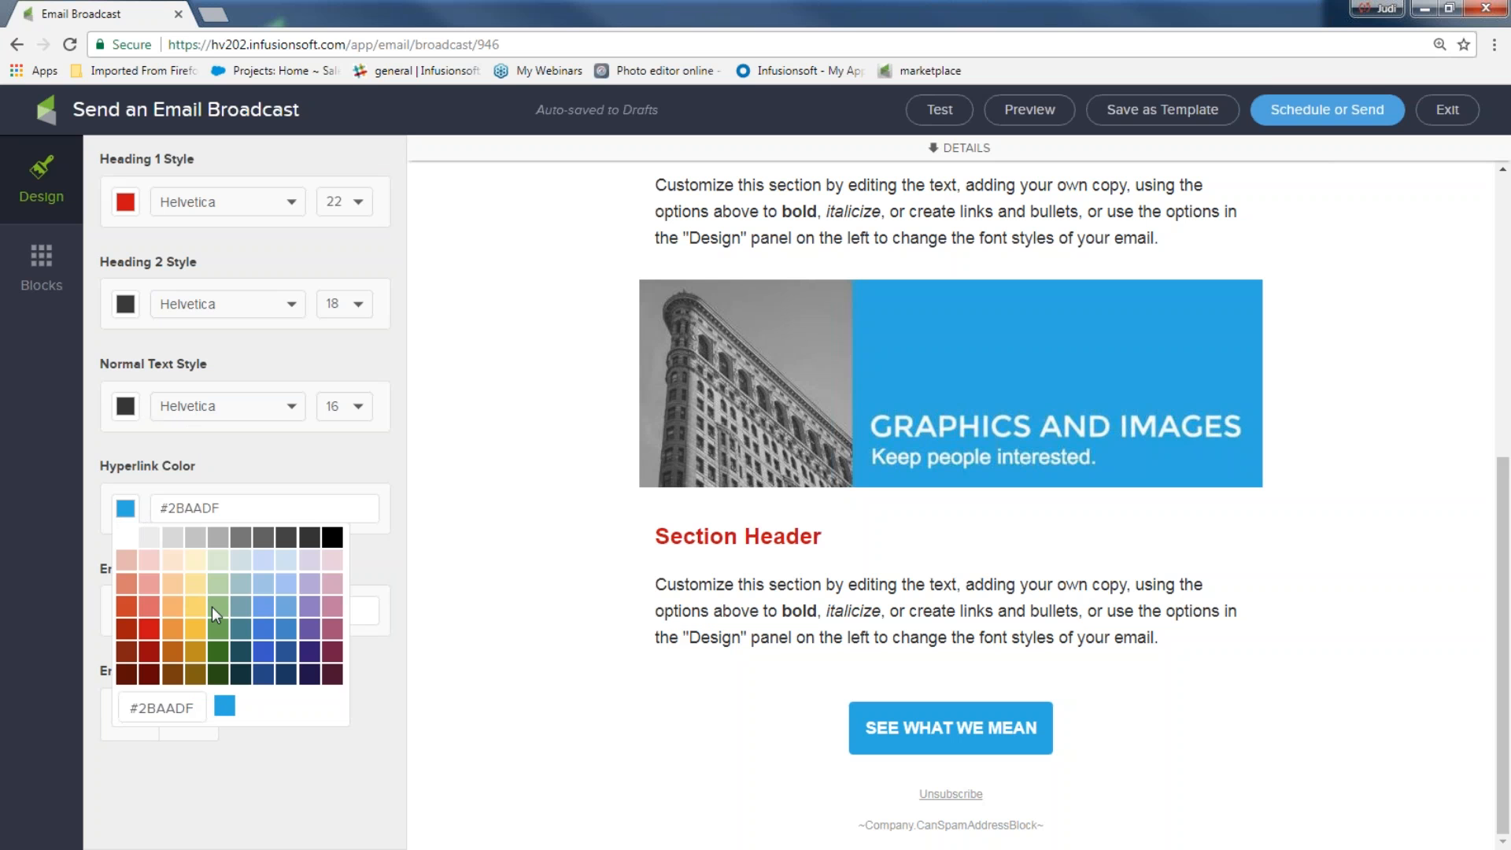
{"action": "left_click", "coordinate": [267, 628]}
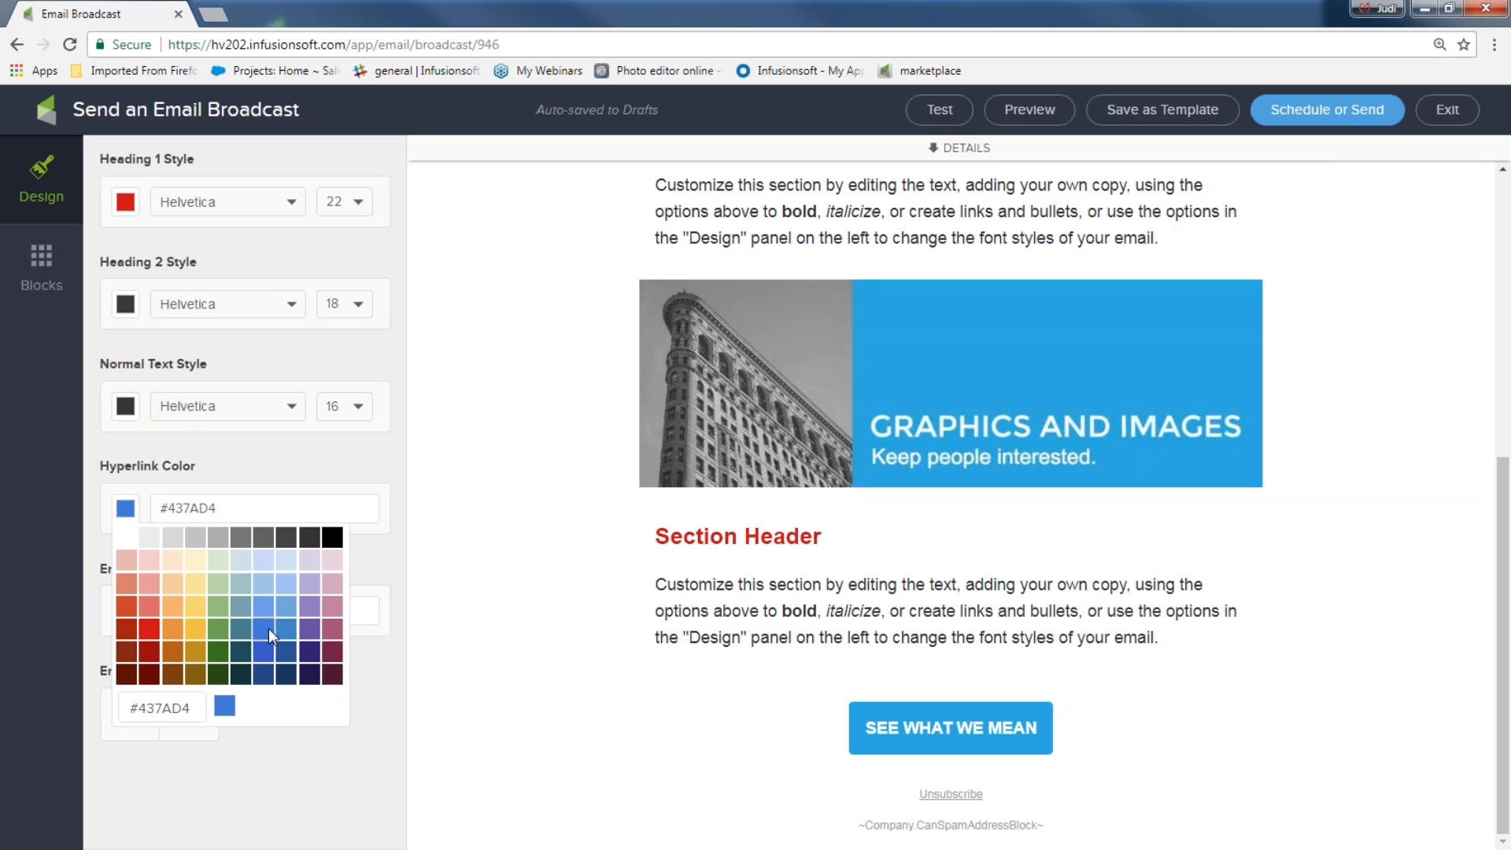
{"action": "left_click", "coordinate": [148, 627]}
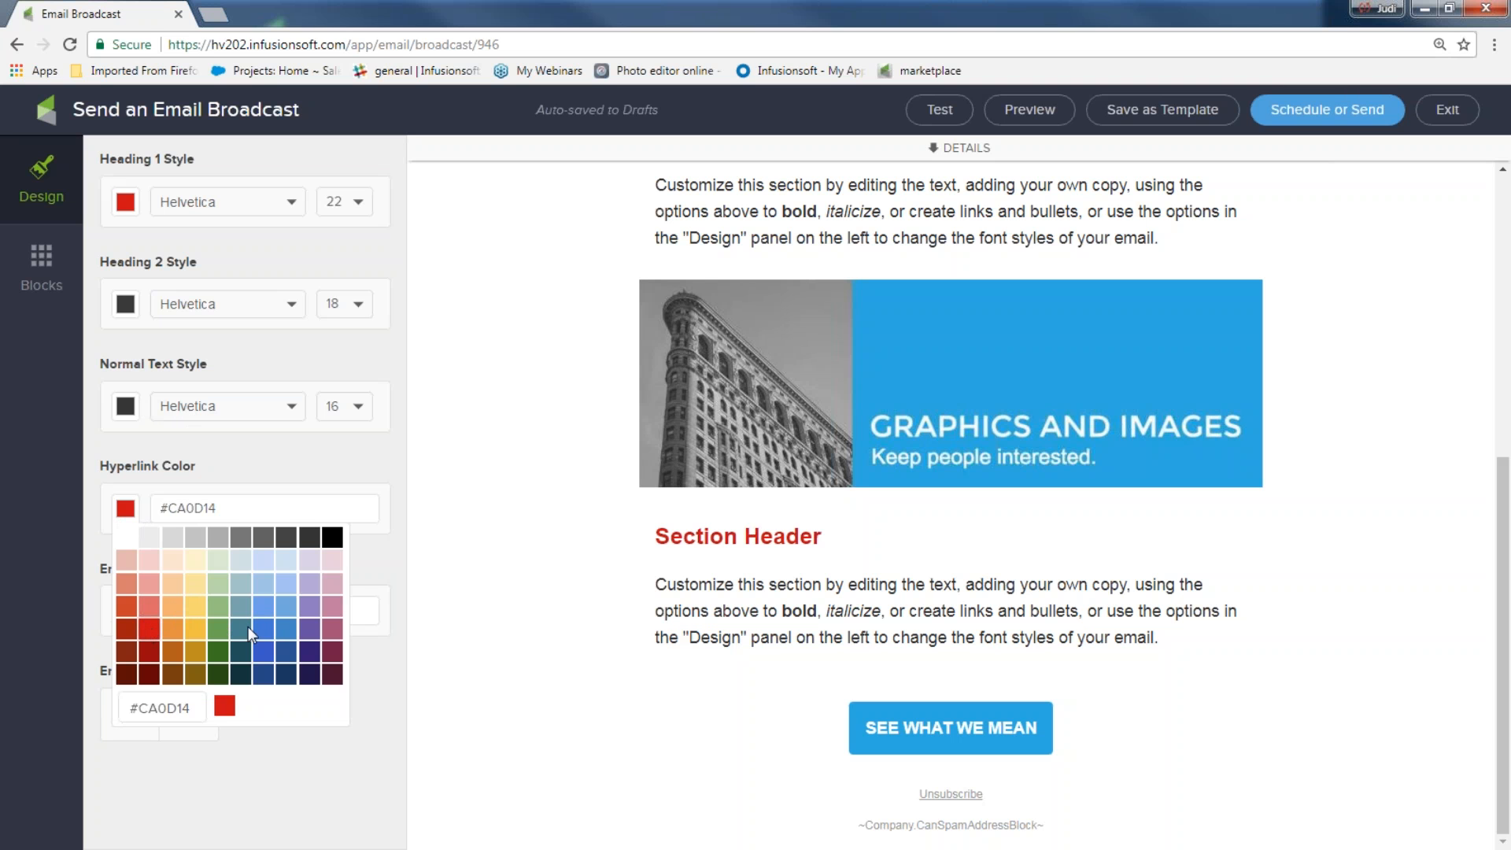
{"action": "left_click", "coordinate": [266, 656]}
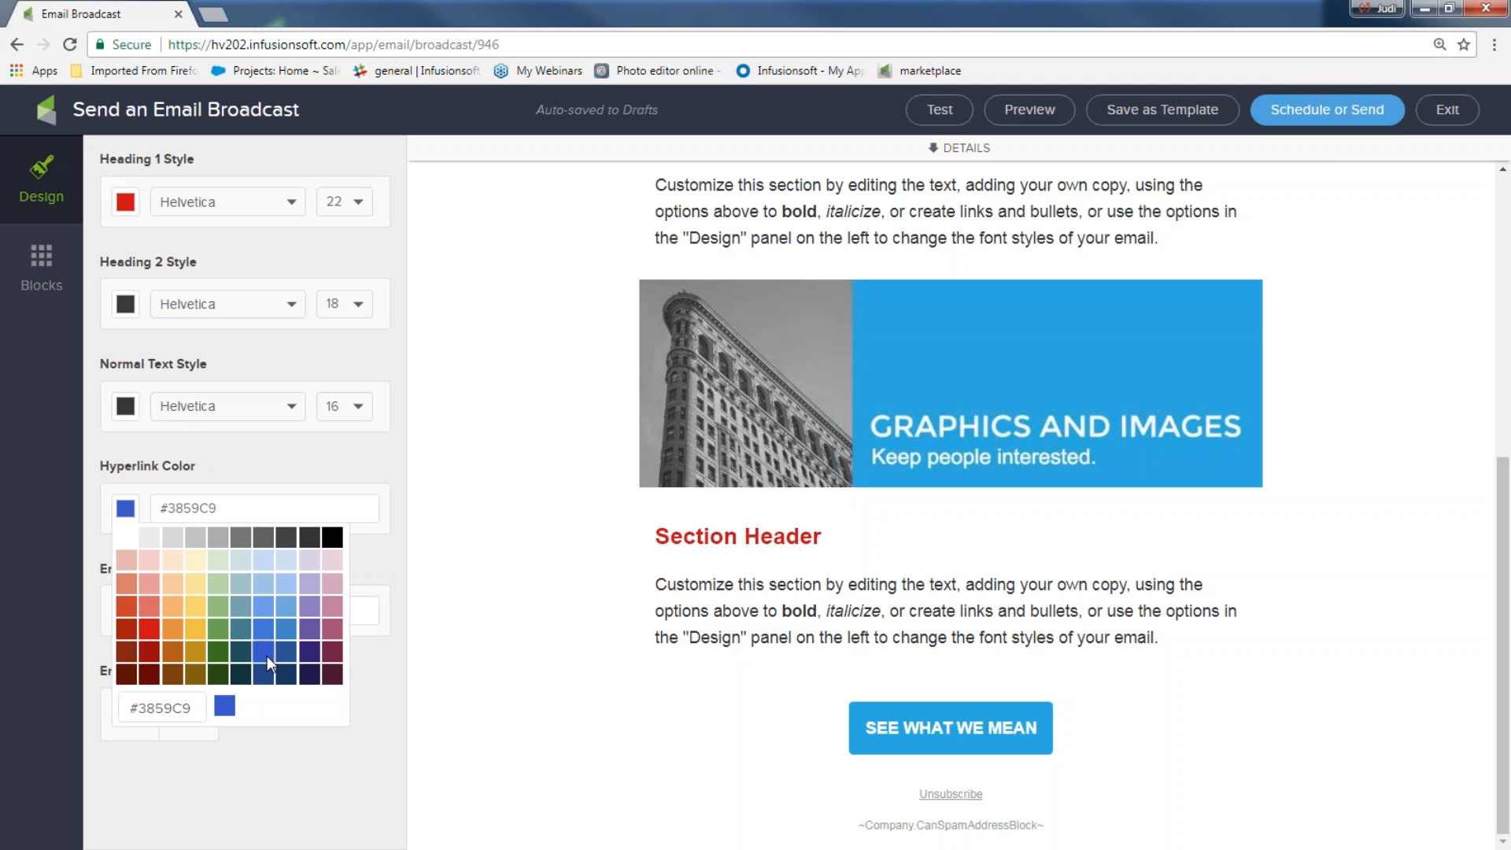
{"action": "left_click", "coordinate": [408, 559]}
{"action": "left_click", "coordinate": [128, 611]}
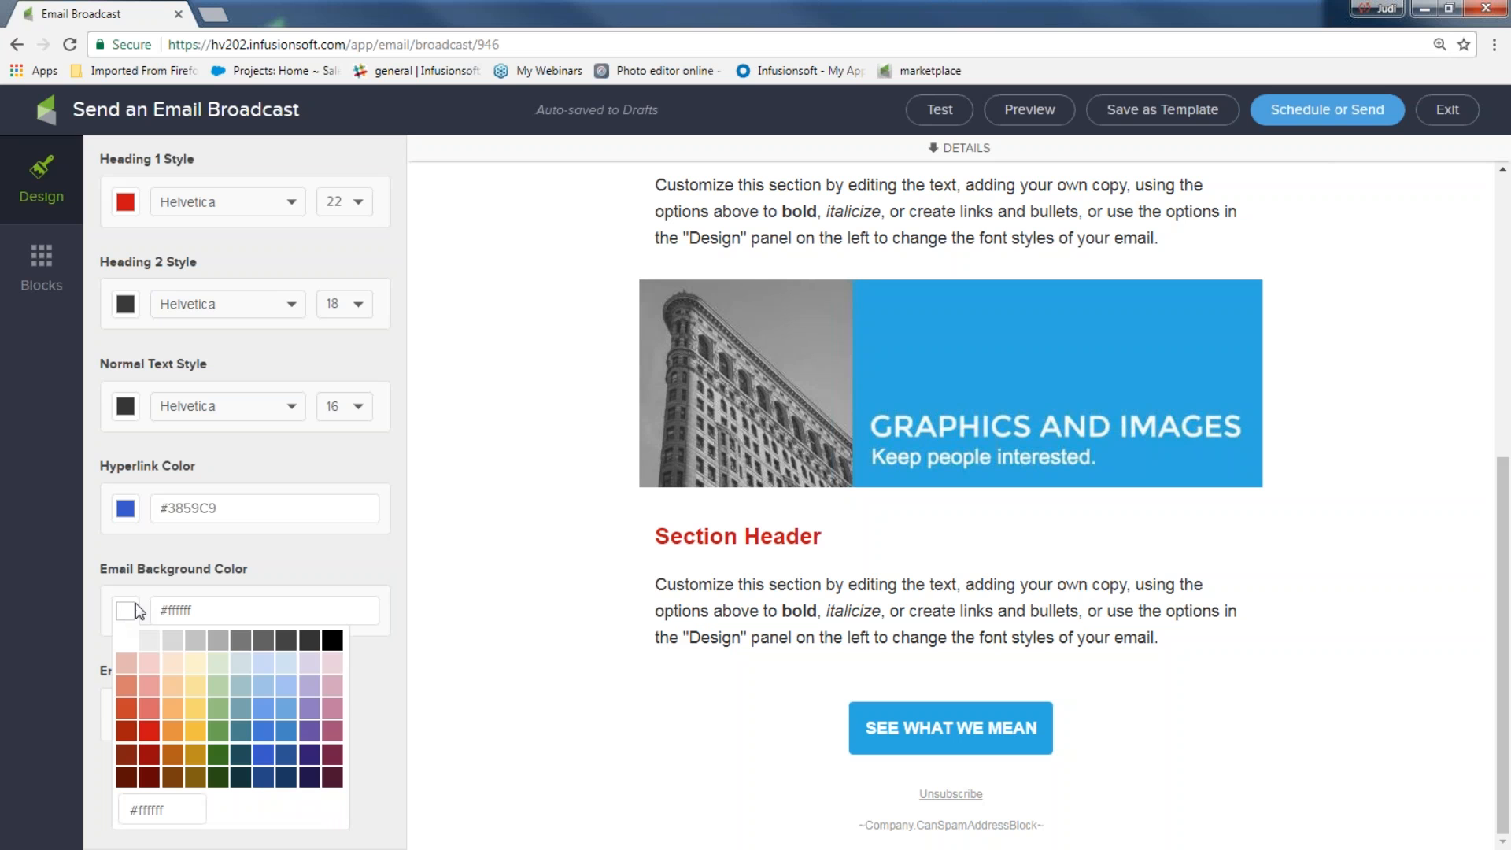
Change the email background colour from white to dark teal #47818D
{"action": "double_click", "coordinate": [173, 608]}
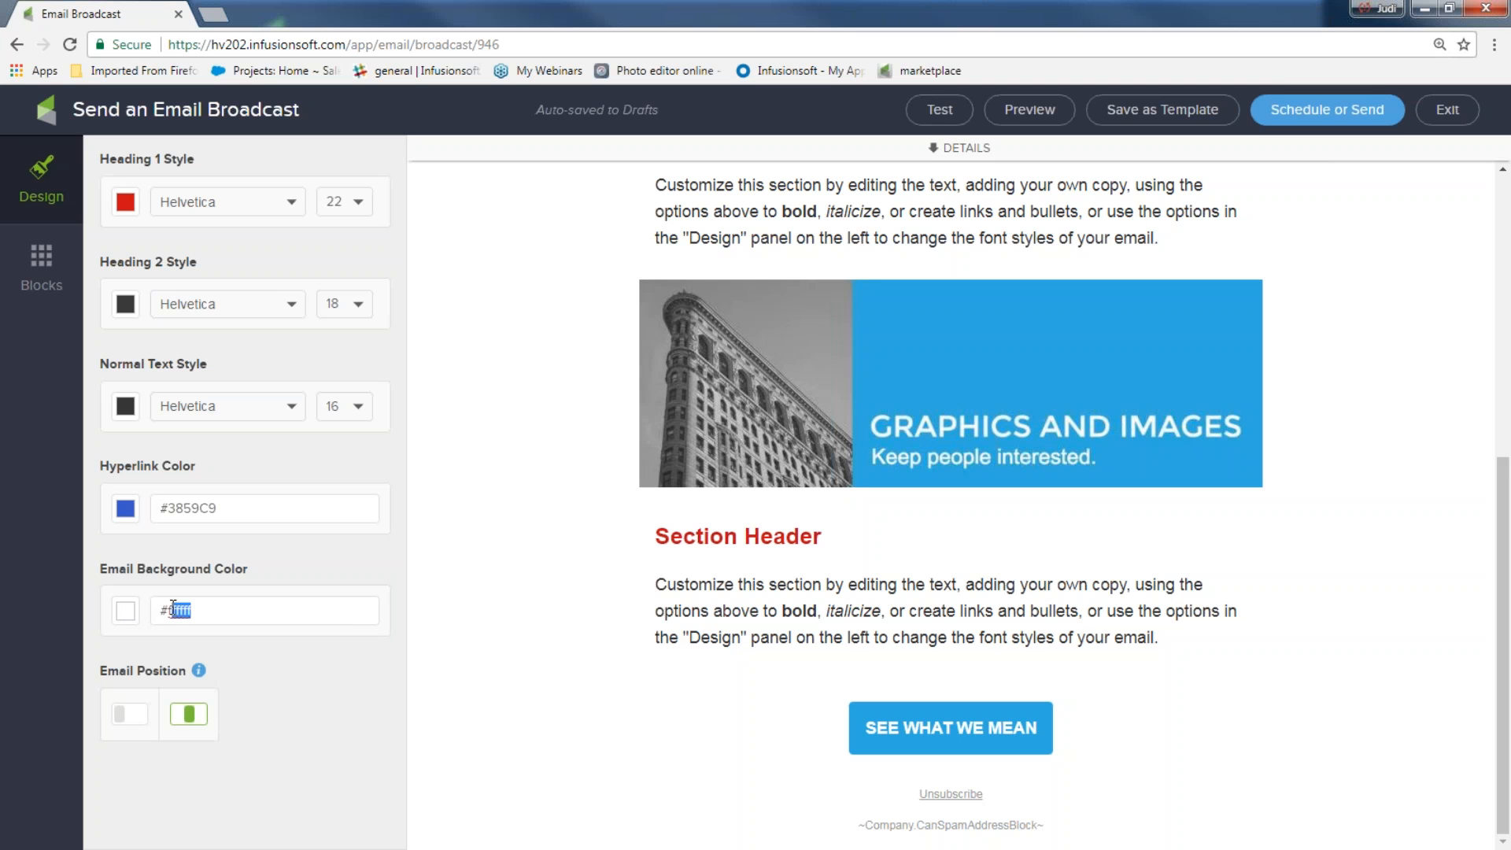
{"action": "left_click", "coordinate": [125, 612]}
{"action": "left_click", "coordinate": [243, 713]}
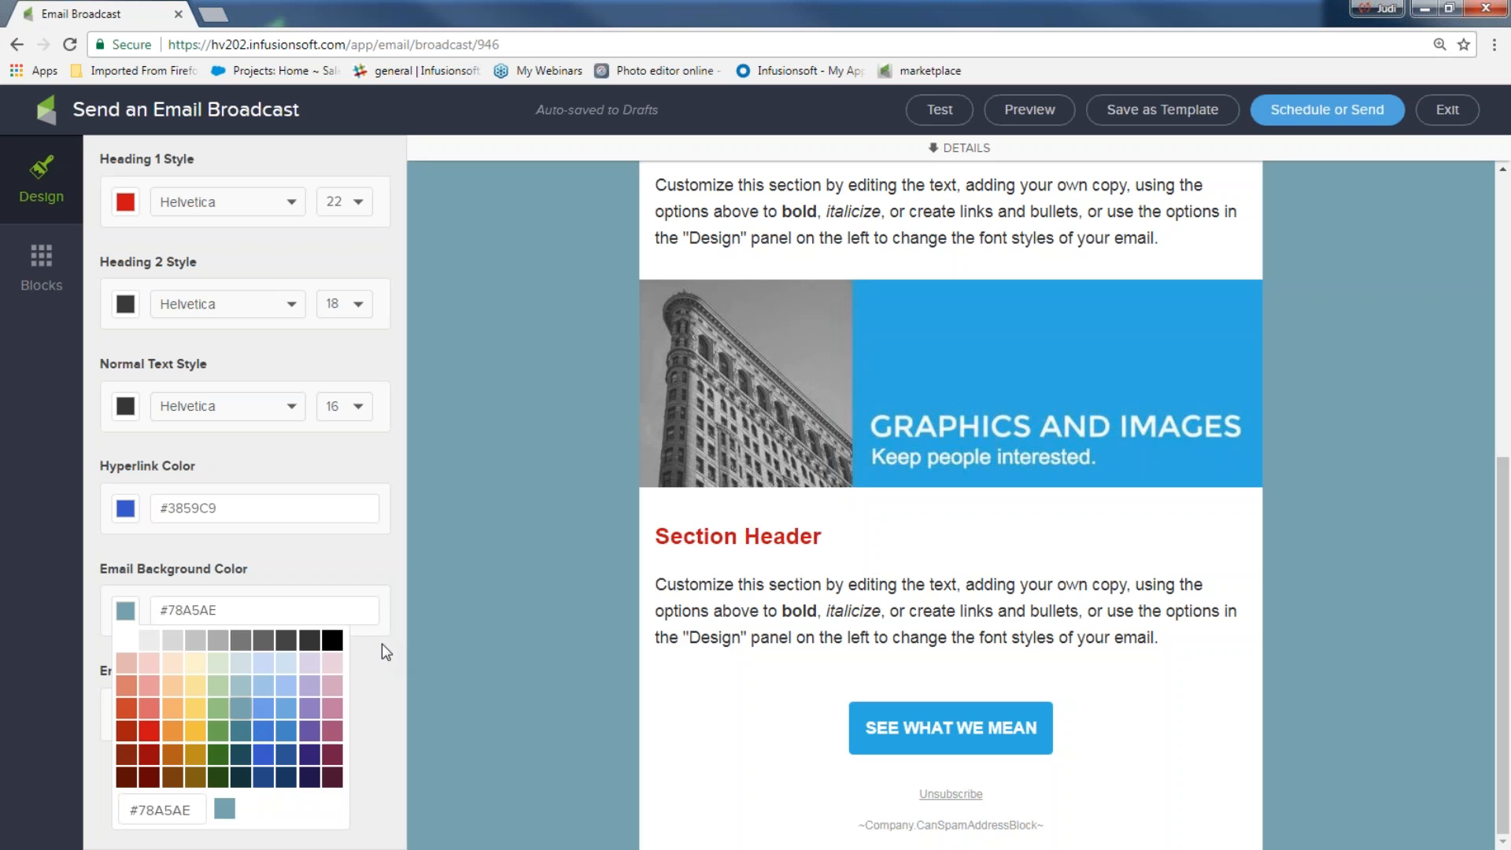
{"action": "left_click", "coordinate": [178, 634]}
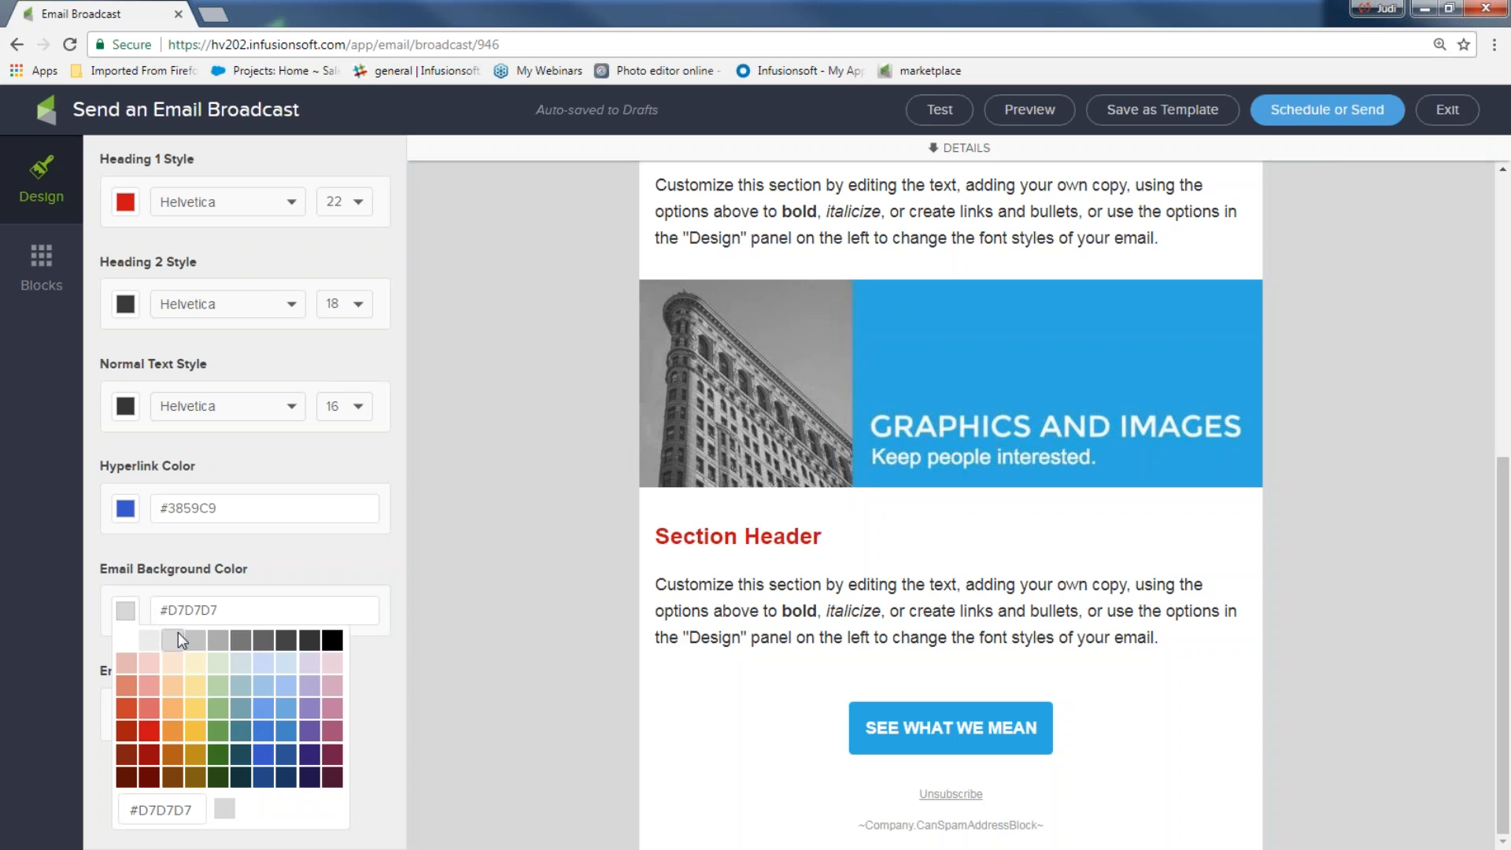
{"action": "left_click", "coordinate": [240, 731]}
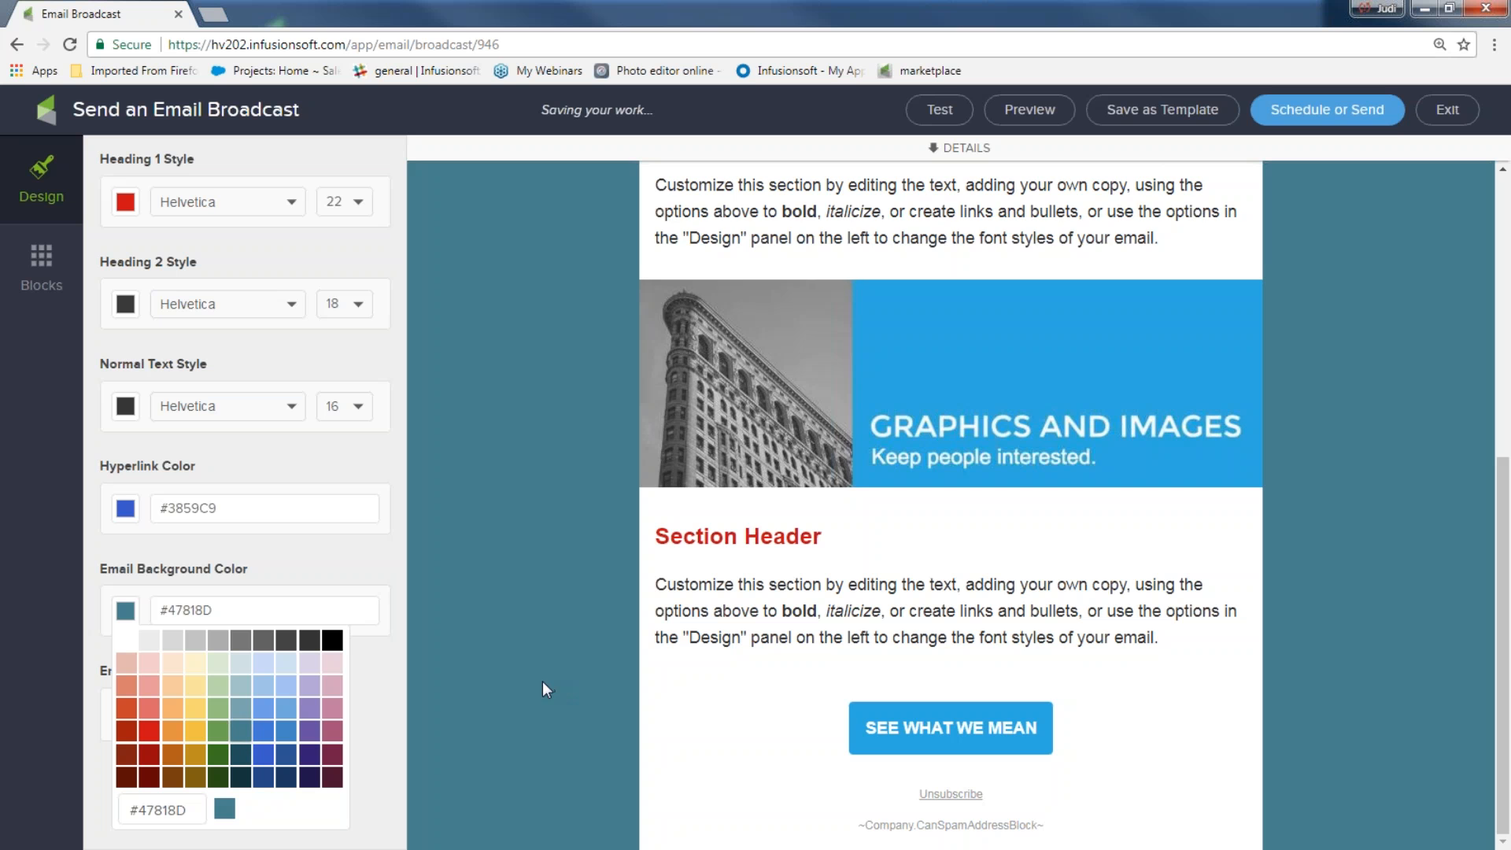
{"action": "scroll", "coordinate": [541, 682], "scroll_direction": "up", "scroll_amount": 6}
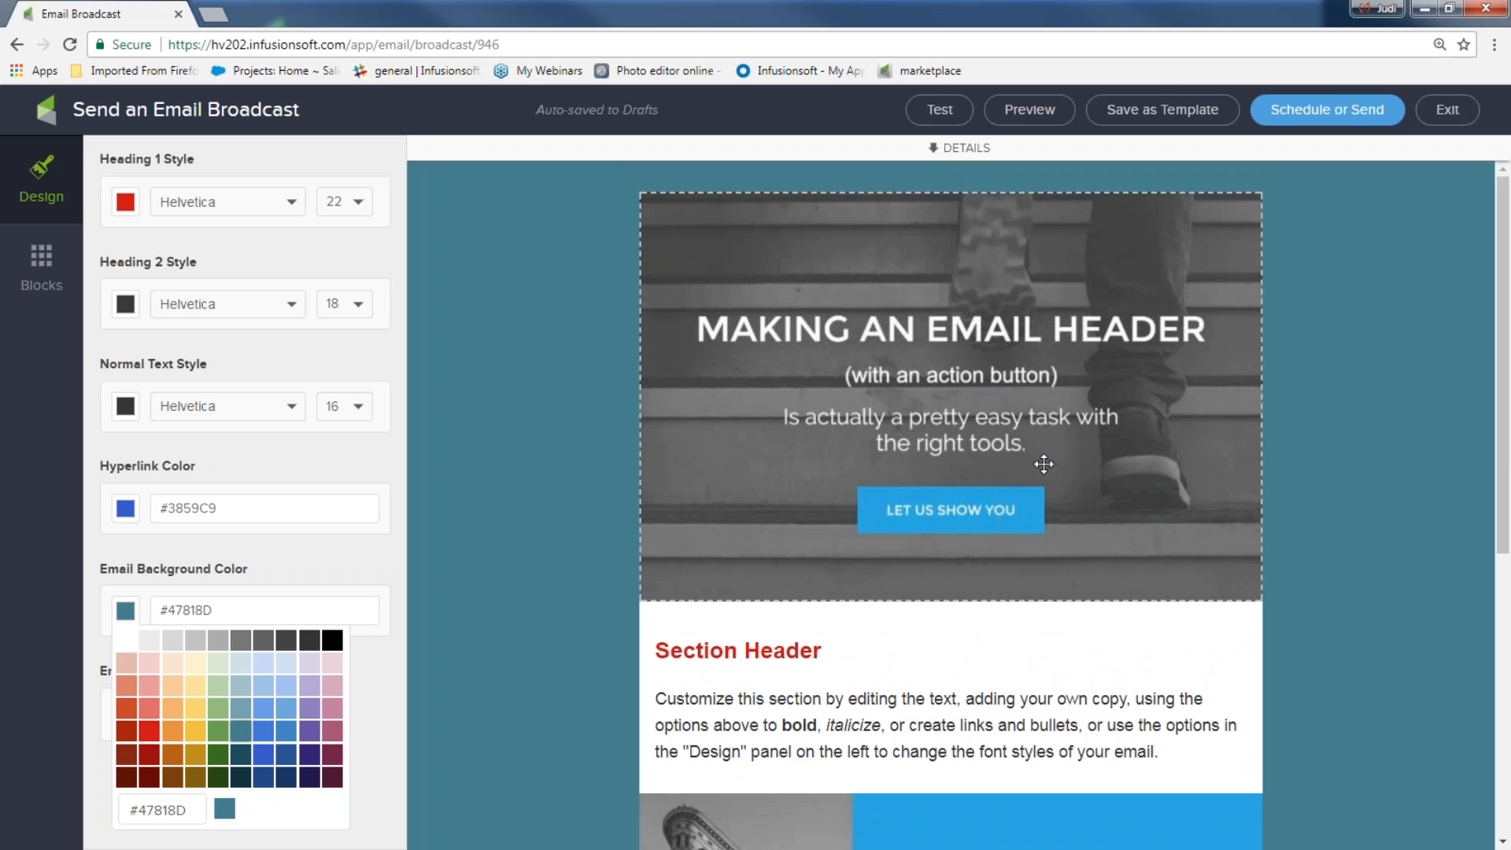
Swap the header image for the banner_hot_border image from the Image Library
{"action": "left_click", "coordinate": [1095, 382]}
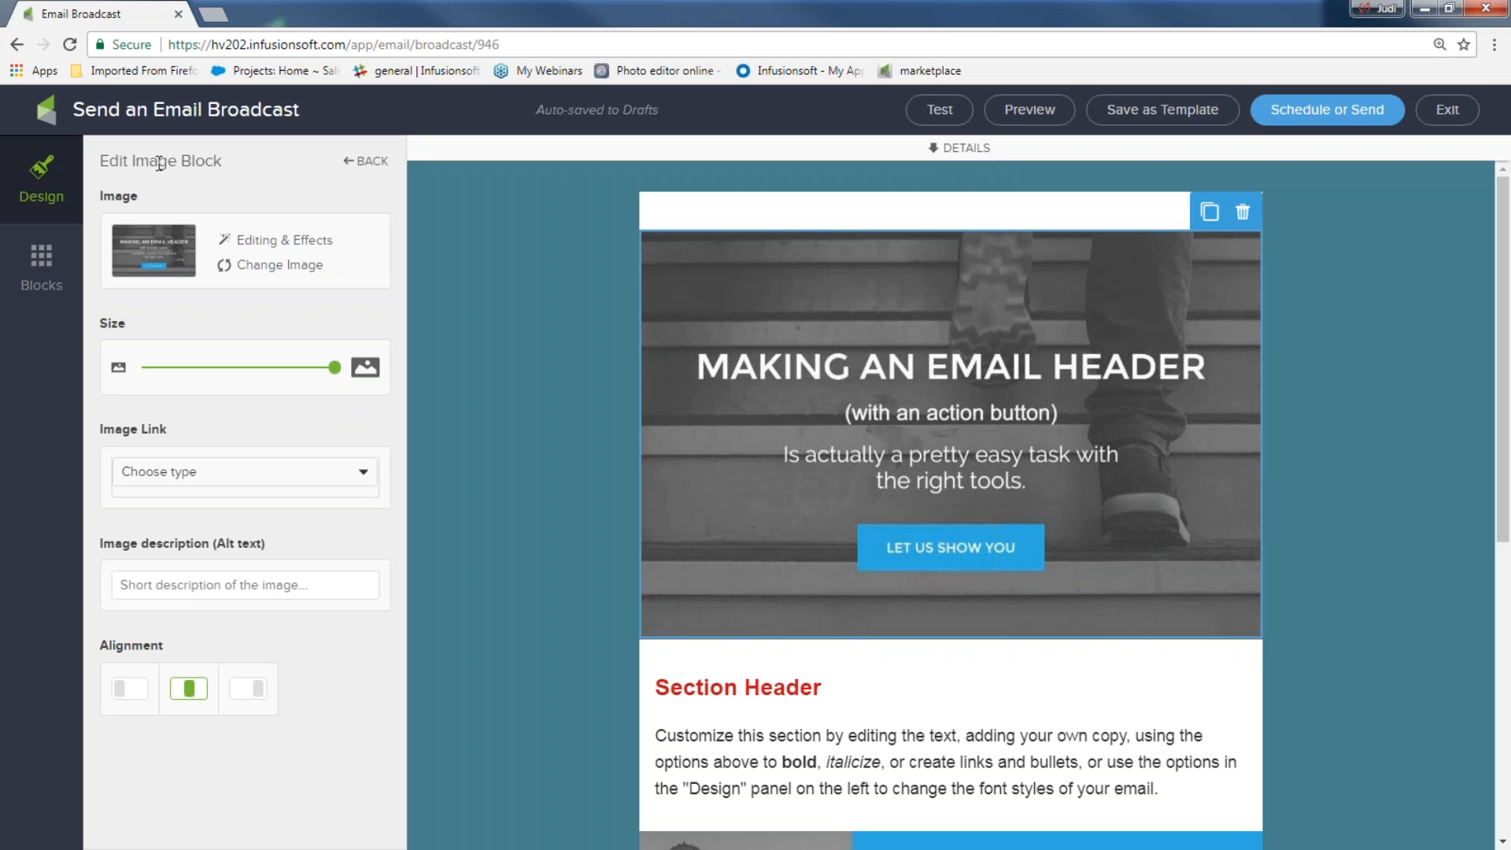
{"action": "left_click", "coordinate": [277, 266]}
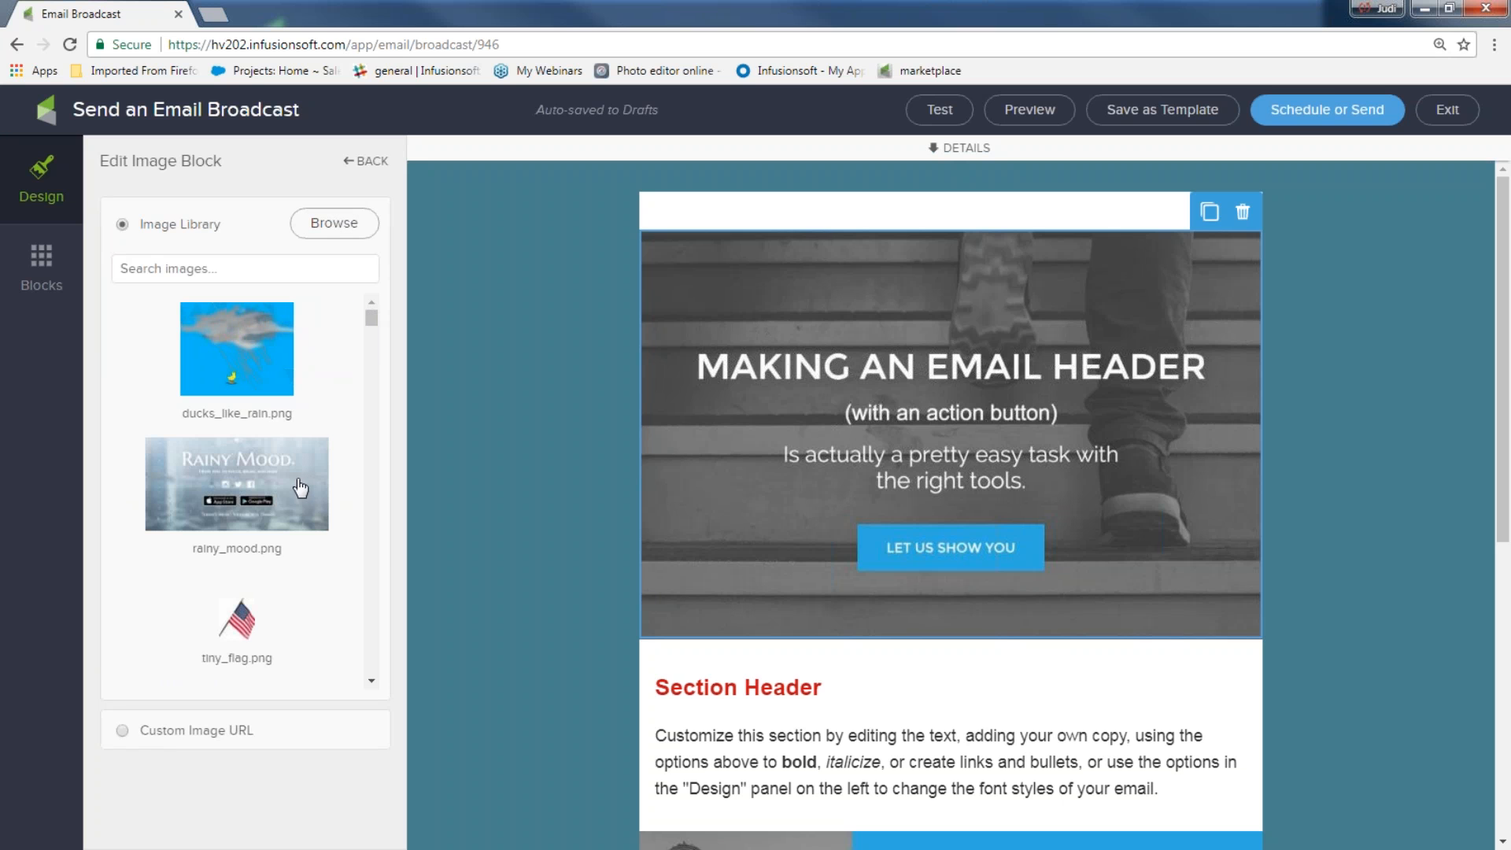
{"action": "scroll", "coordinate": [292, 486], "scroll_direction": "down", "scroll_amount": 5}
{"action": "left_click", "coordinate": [236, 385]}
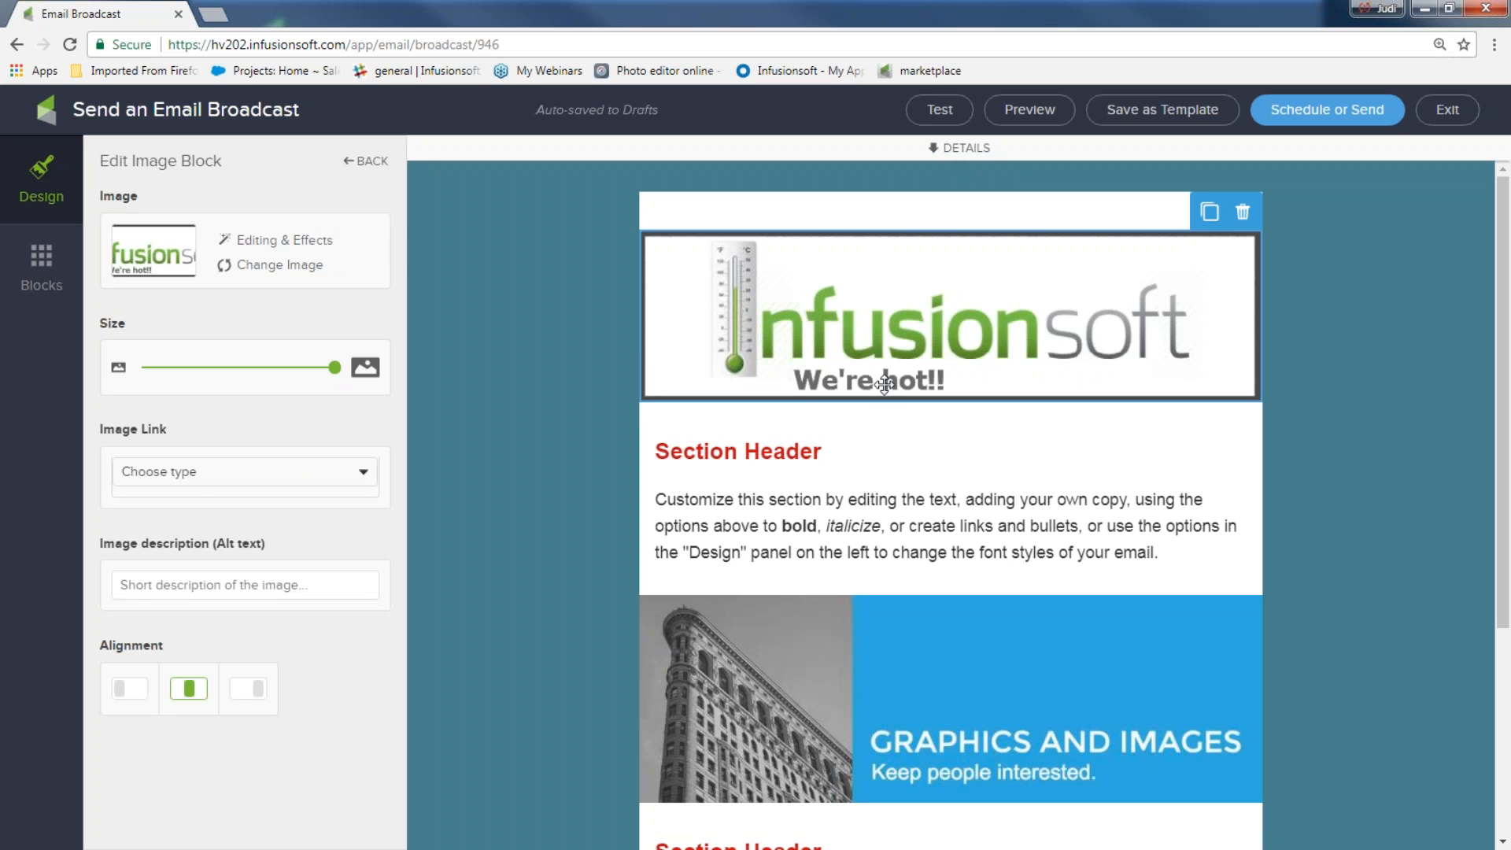
{"action": "left_click", "coordinate": [615, 357]}
{"action": "left_click", "coordinate": [693, 315]}
Centre the banner and size it to nearly full width
{"action": "left_click_drag", "start_coordinate": [334, 367], "coordinate": [202, 380]}
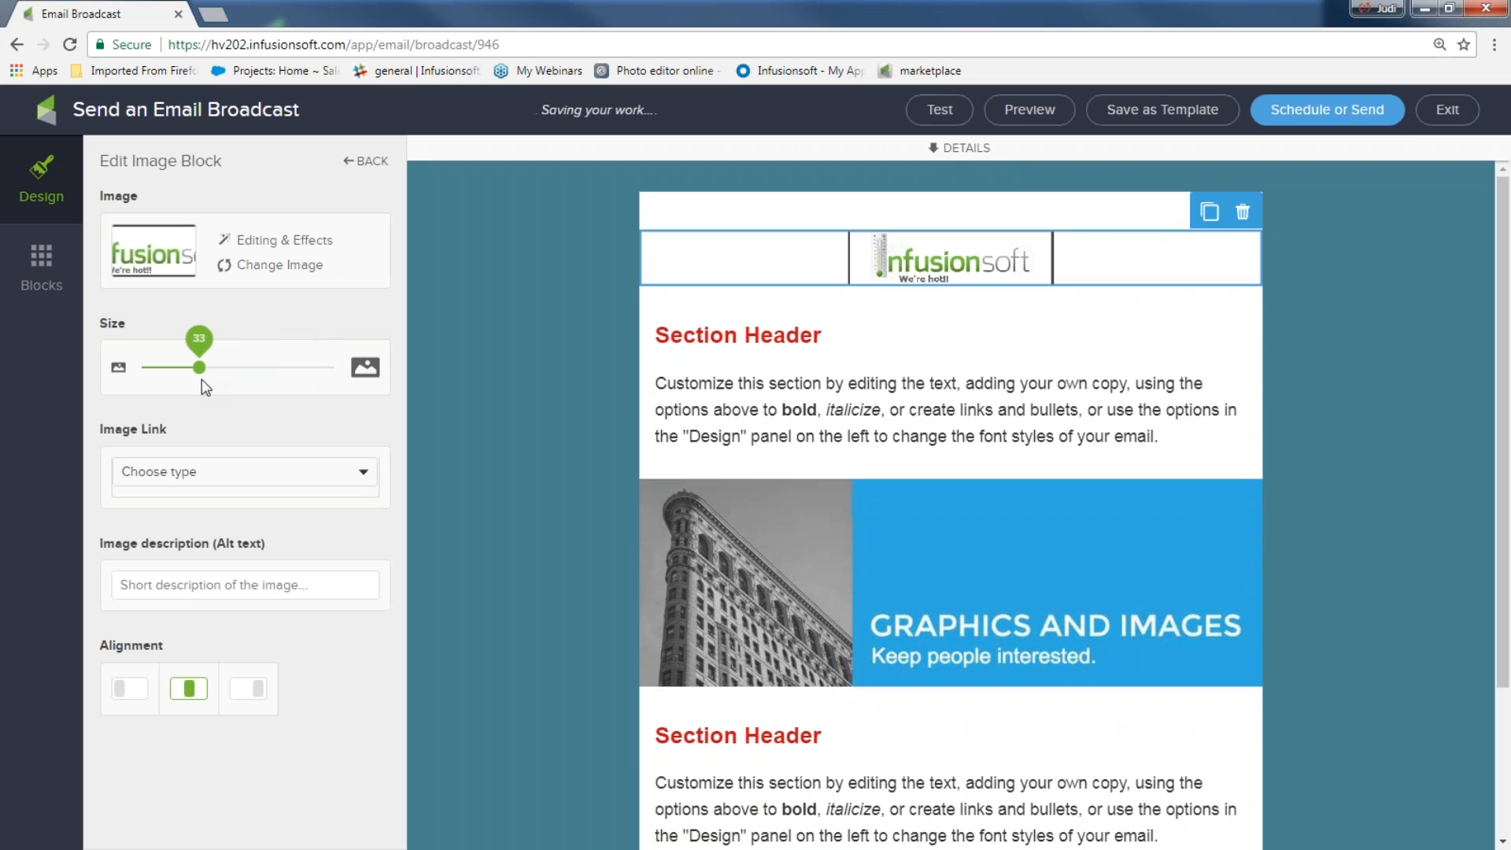
{"action": "left_click", "coordinate": [129, 689]}
{"action": "left_click", "coordinate": [187, 690]}
{"action": "left_click", "coordinate": [256, 691]}
{"action": "left_click", "coordinate": [191, 692]}
{"action": "left_click_drag", "start_coordinate": [199, 367], "coordinate": [334, 367]}
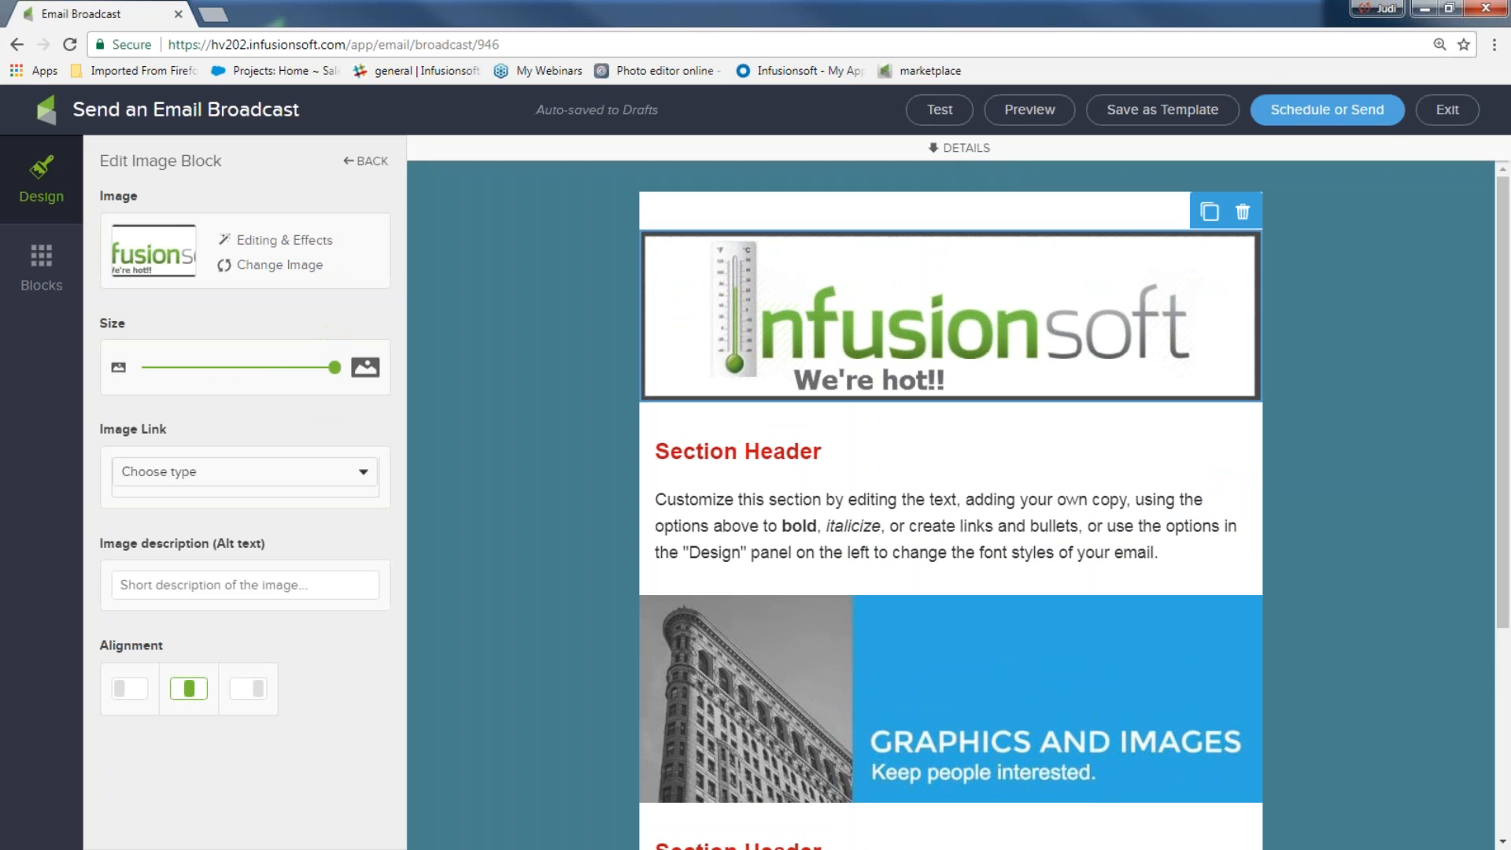
{"action": "left_click", "coordinate": [363, 474]}
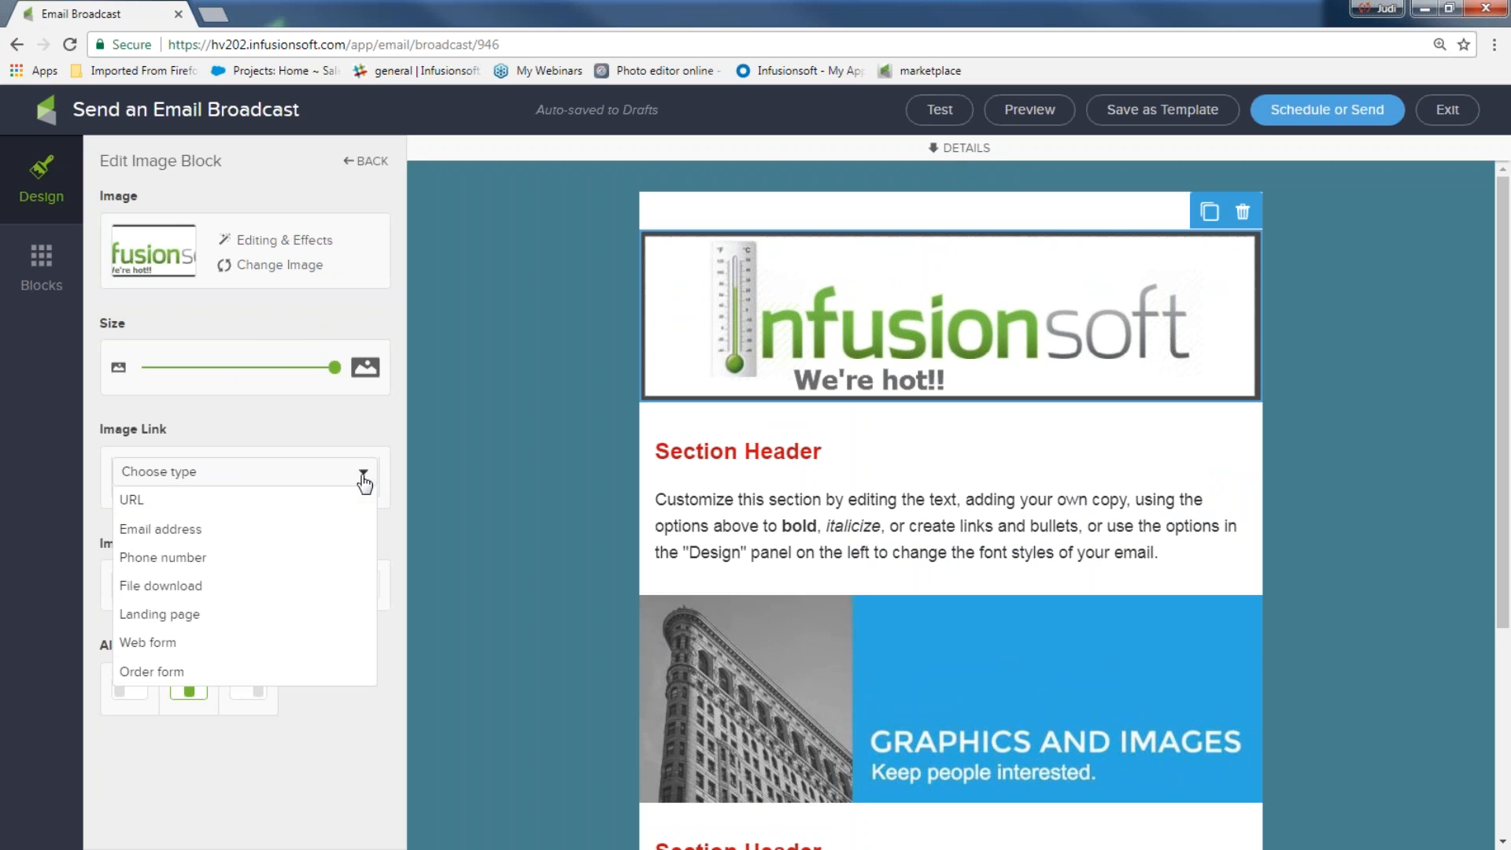
{"action": "left_click", "coordinate": [236, 503]}
{"action": "left_click", "coordinate": [175, 510]}
{"action": "type", "text": "www.infusionsoft.com"}
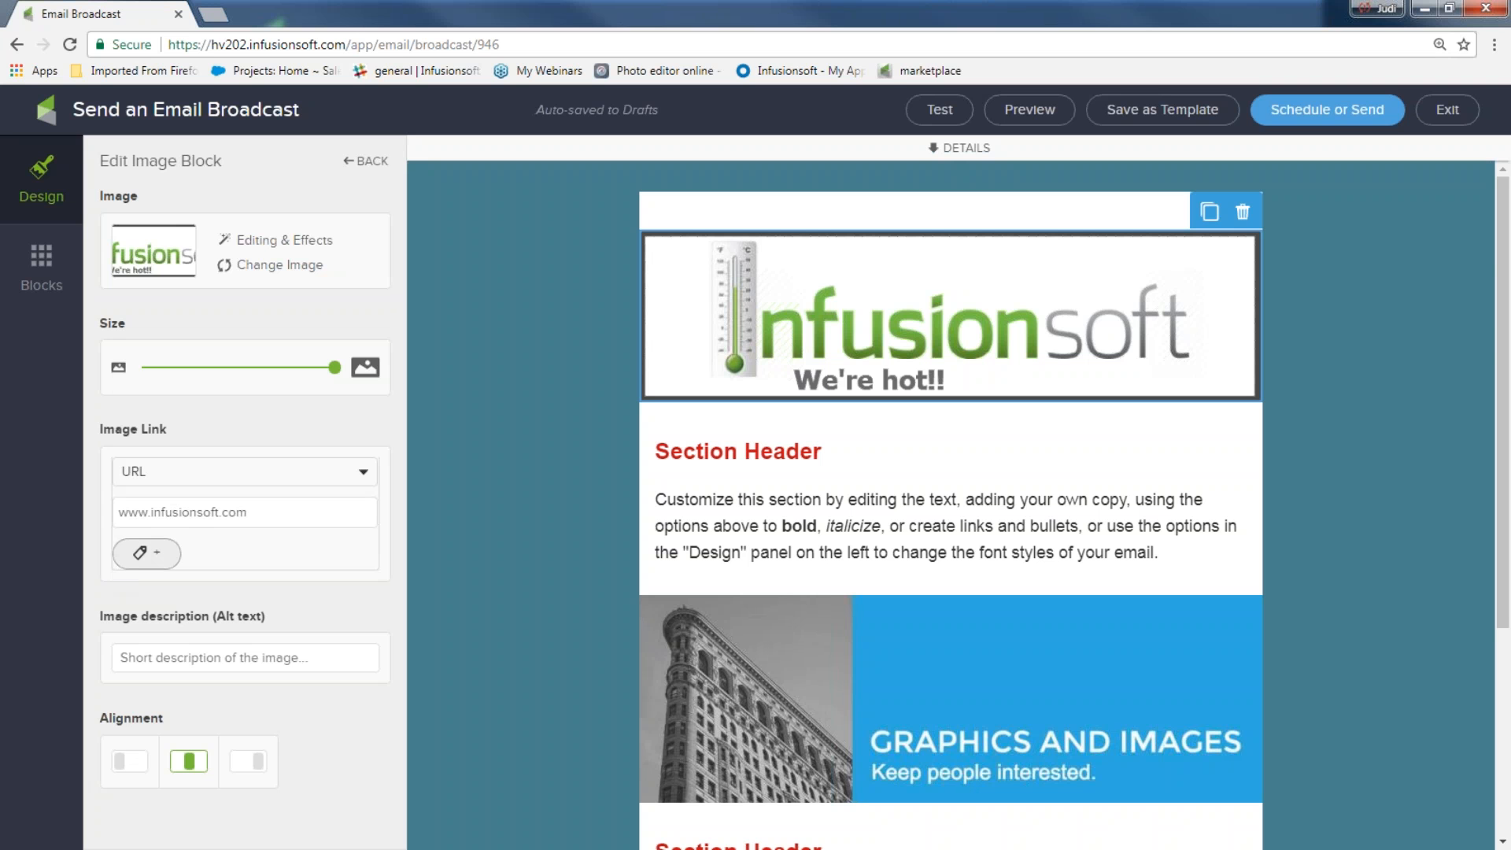
{"action": "left_click", "coordinate": [146, 553]}
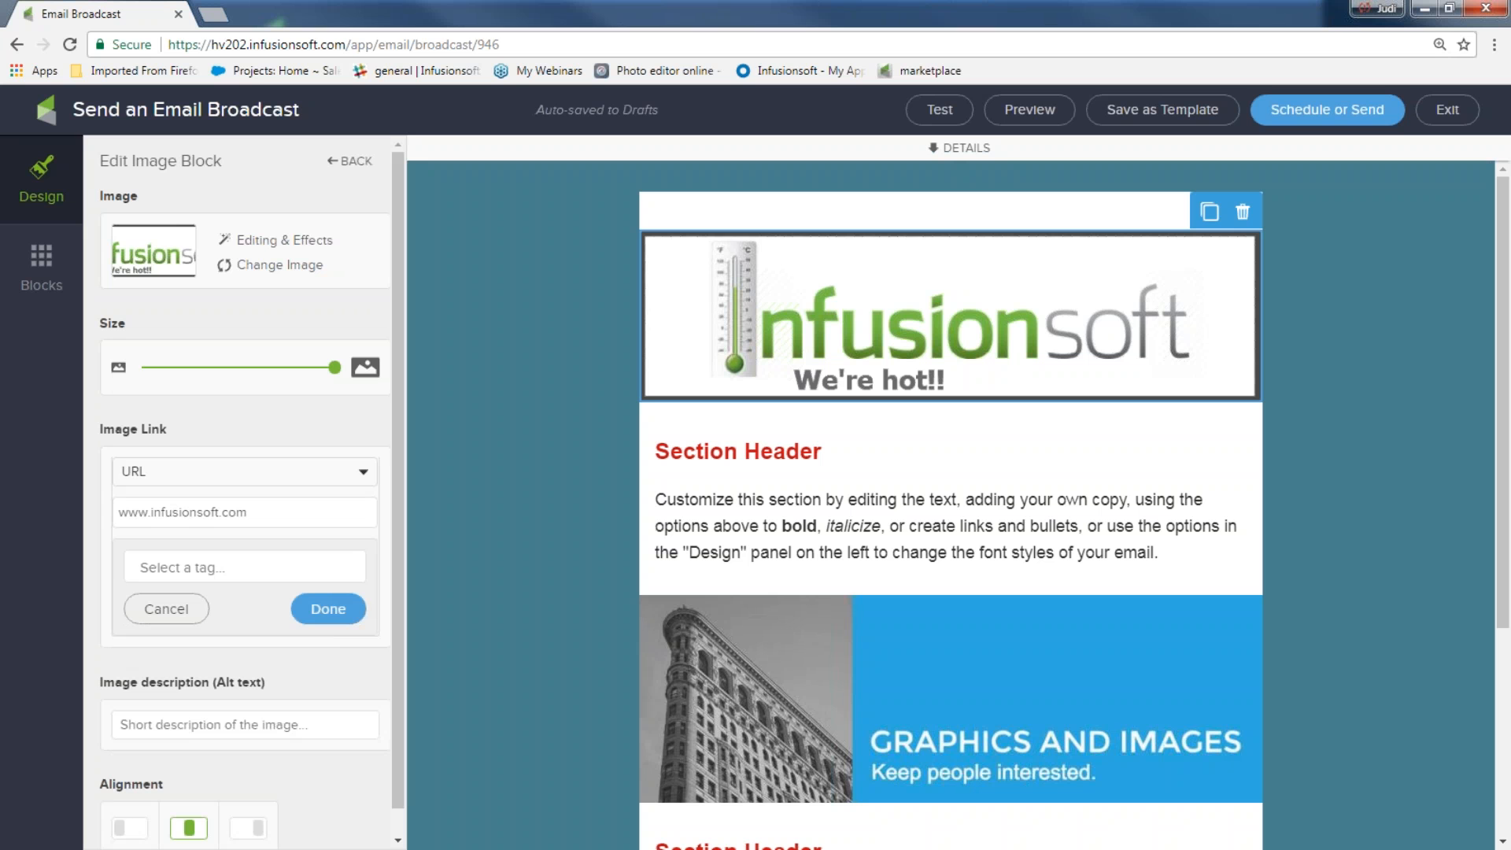
{"action": "left_click", "coordinate": [168, 565]}
{"action": "type", "text": "visi"}
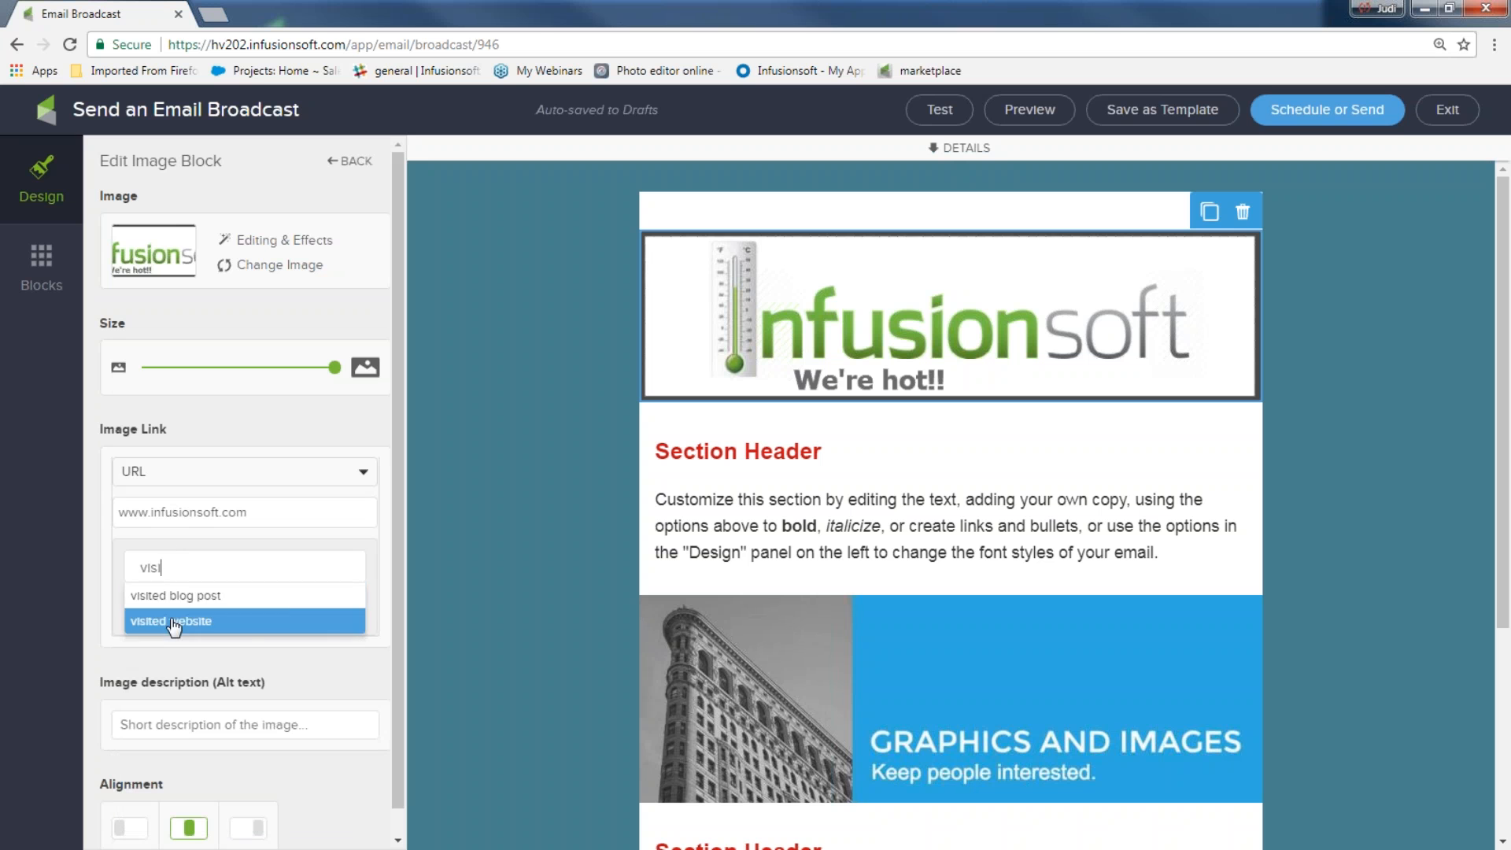
{"action": "left_click", "coordinate": [171, 621]}
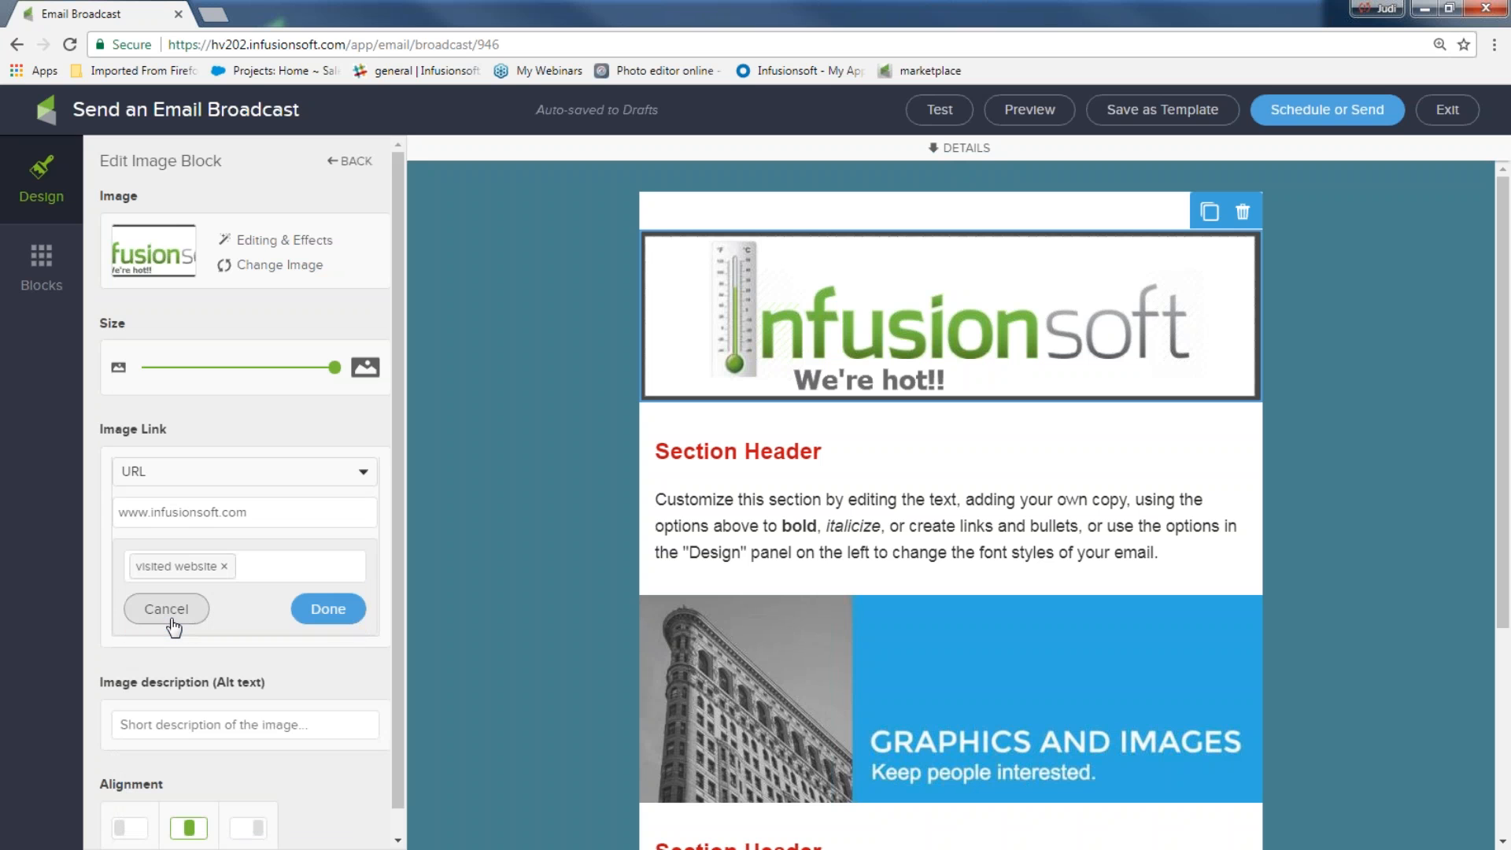
{"action": "left_click", "coordinate": [328, 609]}
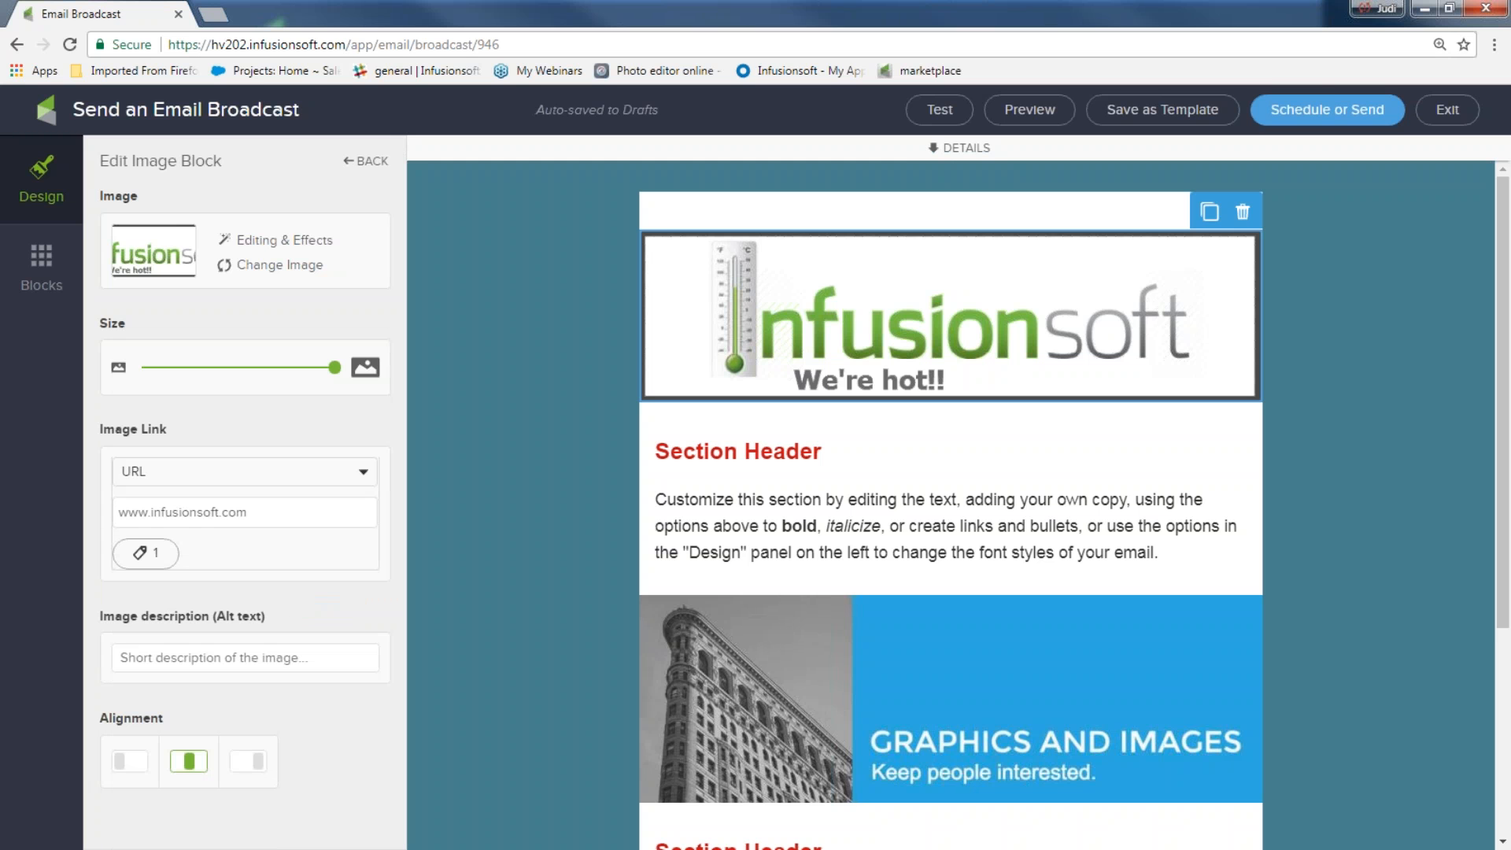
Give the banner the alt text 'company banner'
{"action": "left_click", "coordinate": [220, 660]}
{"action": "type", "text": "compamy"}
{"action": "key", "text": "BackSpace"}
{"action": "key", "text": "BackSpace"}
{"action": "type", "text": "ny banner"}
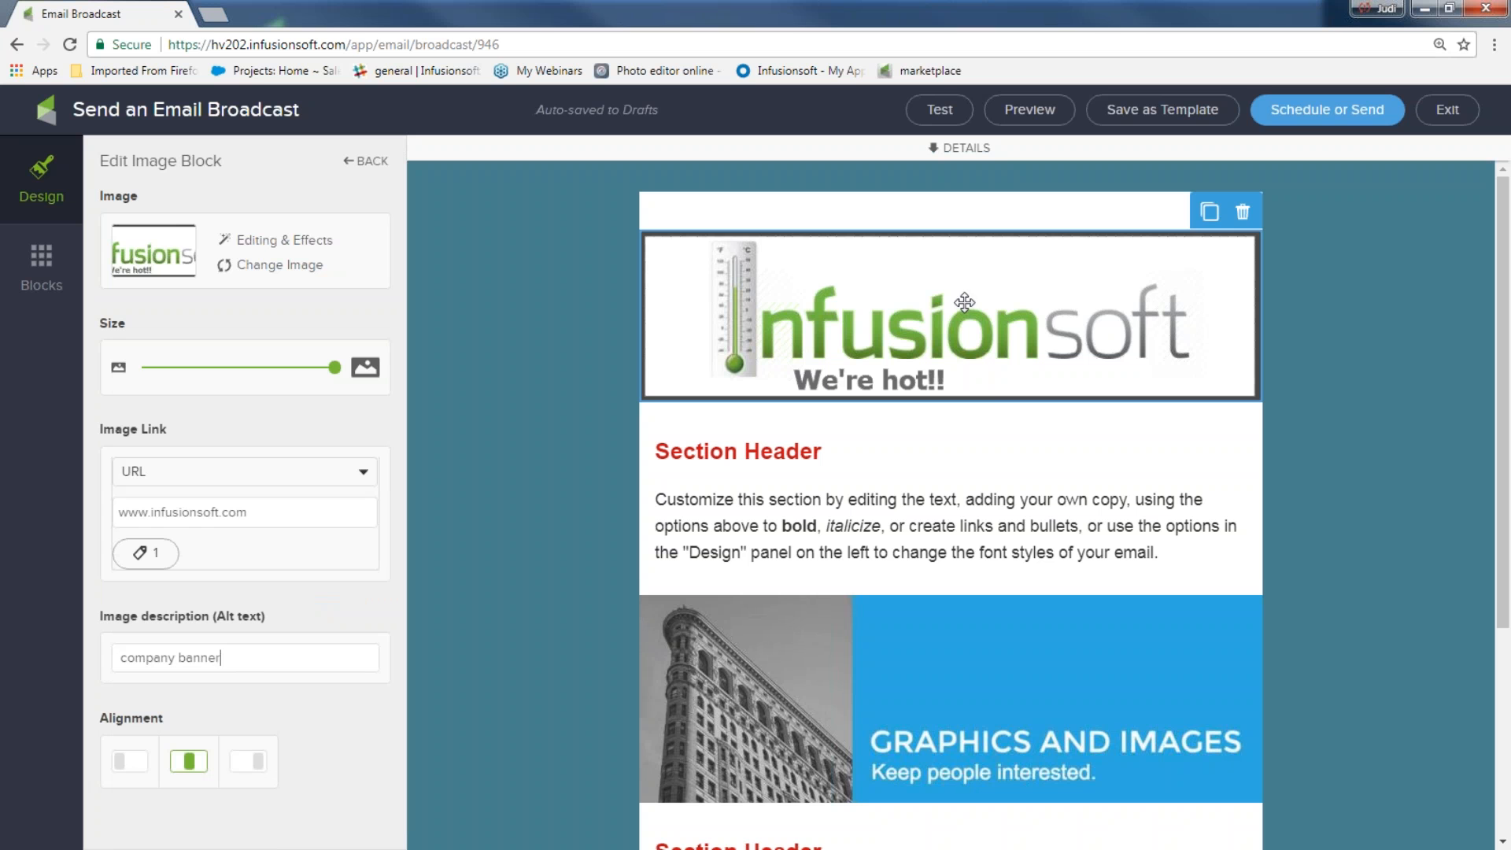
Replace the placeholder paragraph with 'Hey. We promised to get you our marketing ideas download…'
{"action": "left_click", "coordinate": [798, 464]}
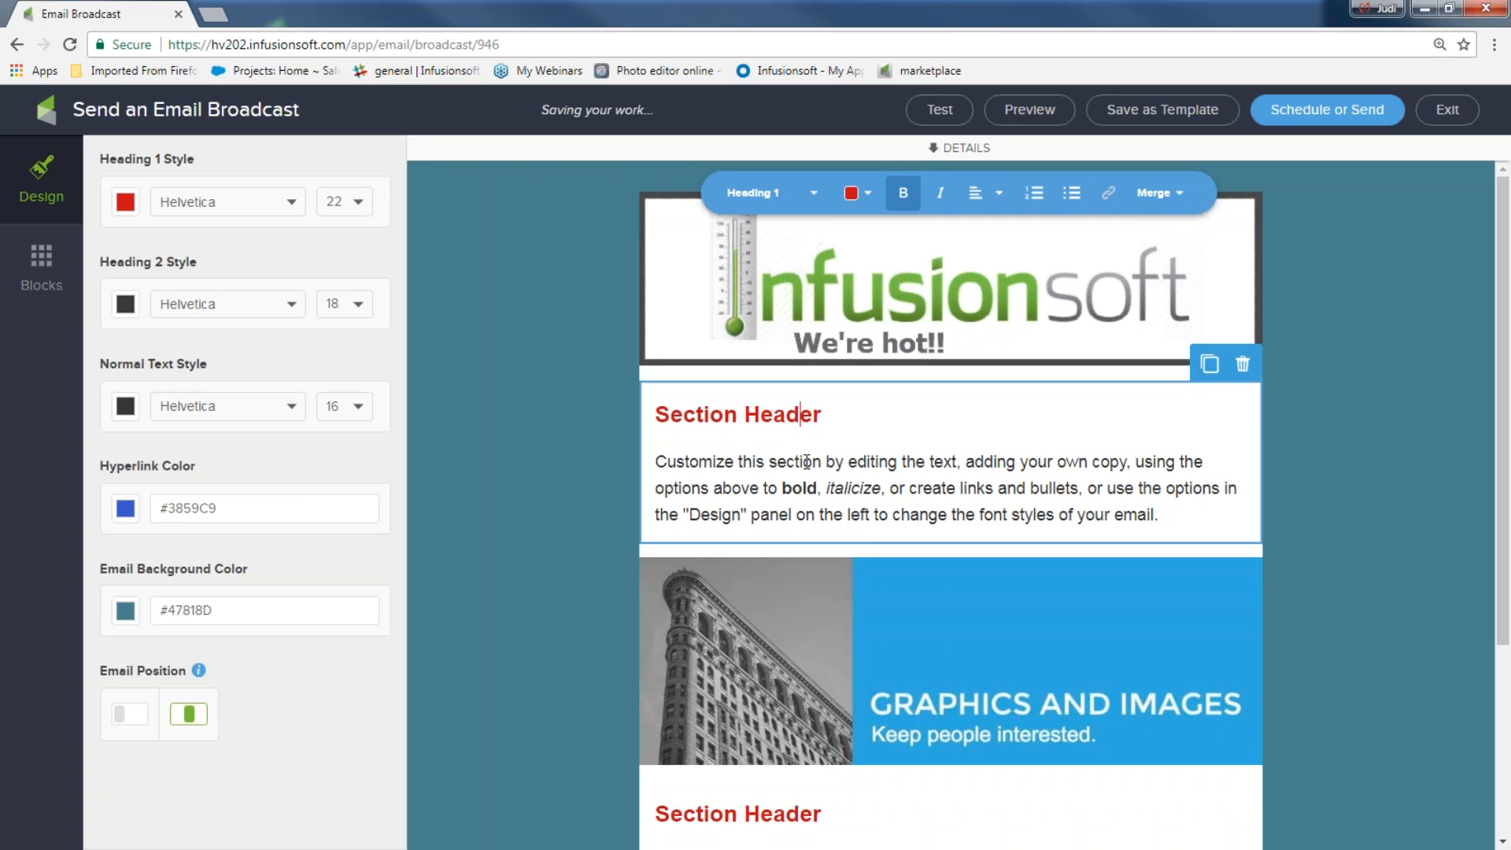
{"action": "left_click", "coordinate": [925, 425]}
{"action": "left_click_drag", "start_coordinate": [1177, 519], "coordinate": [653, 463]}
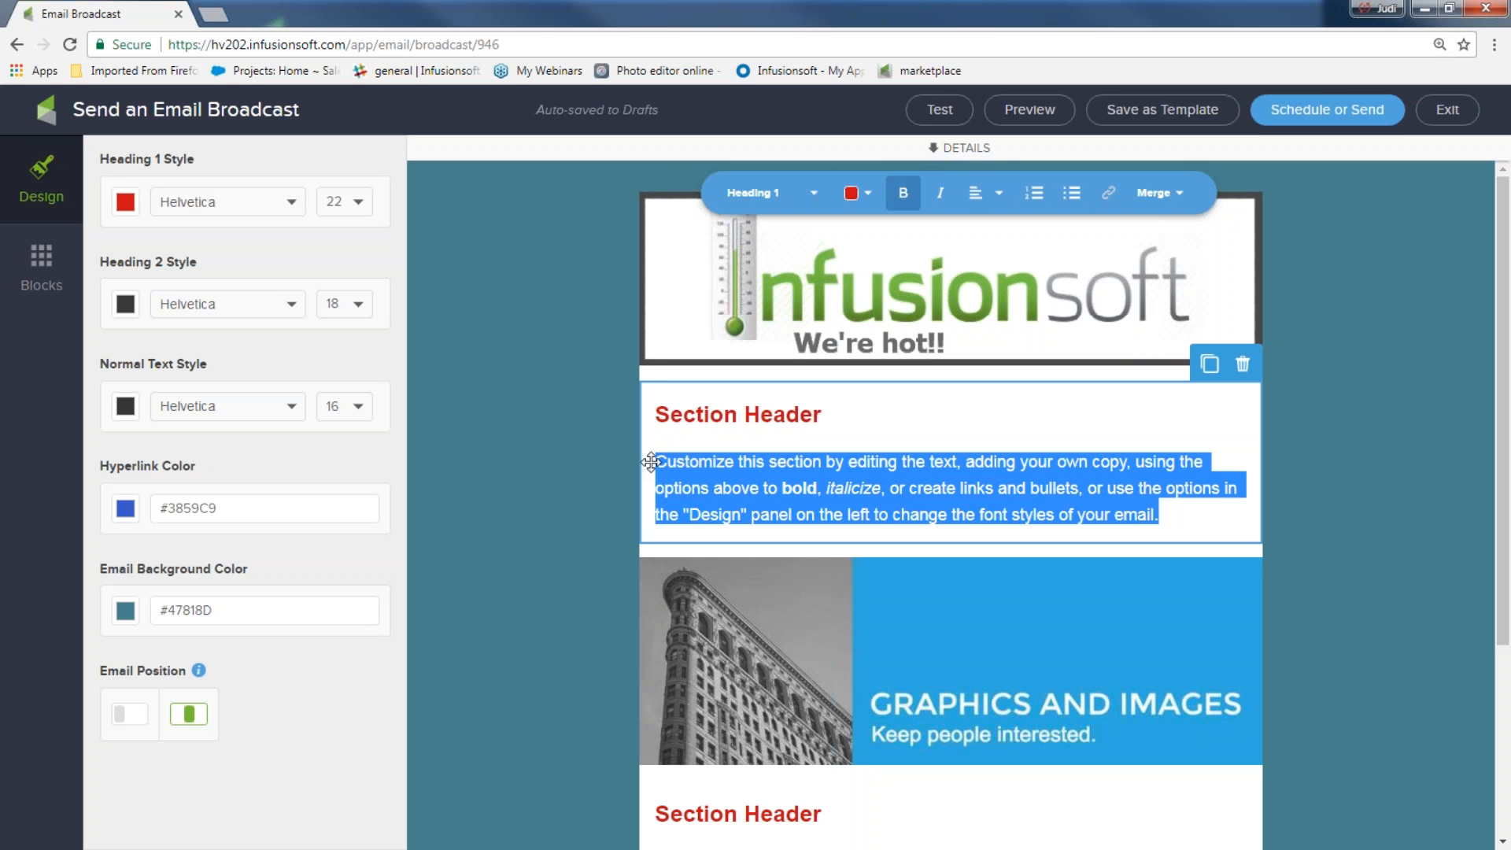
{"action": "type", "text": "Hey. We pro"}
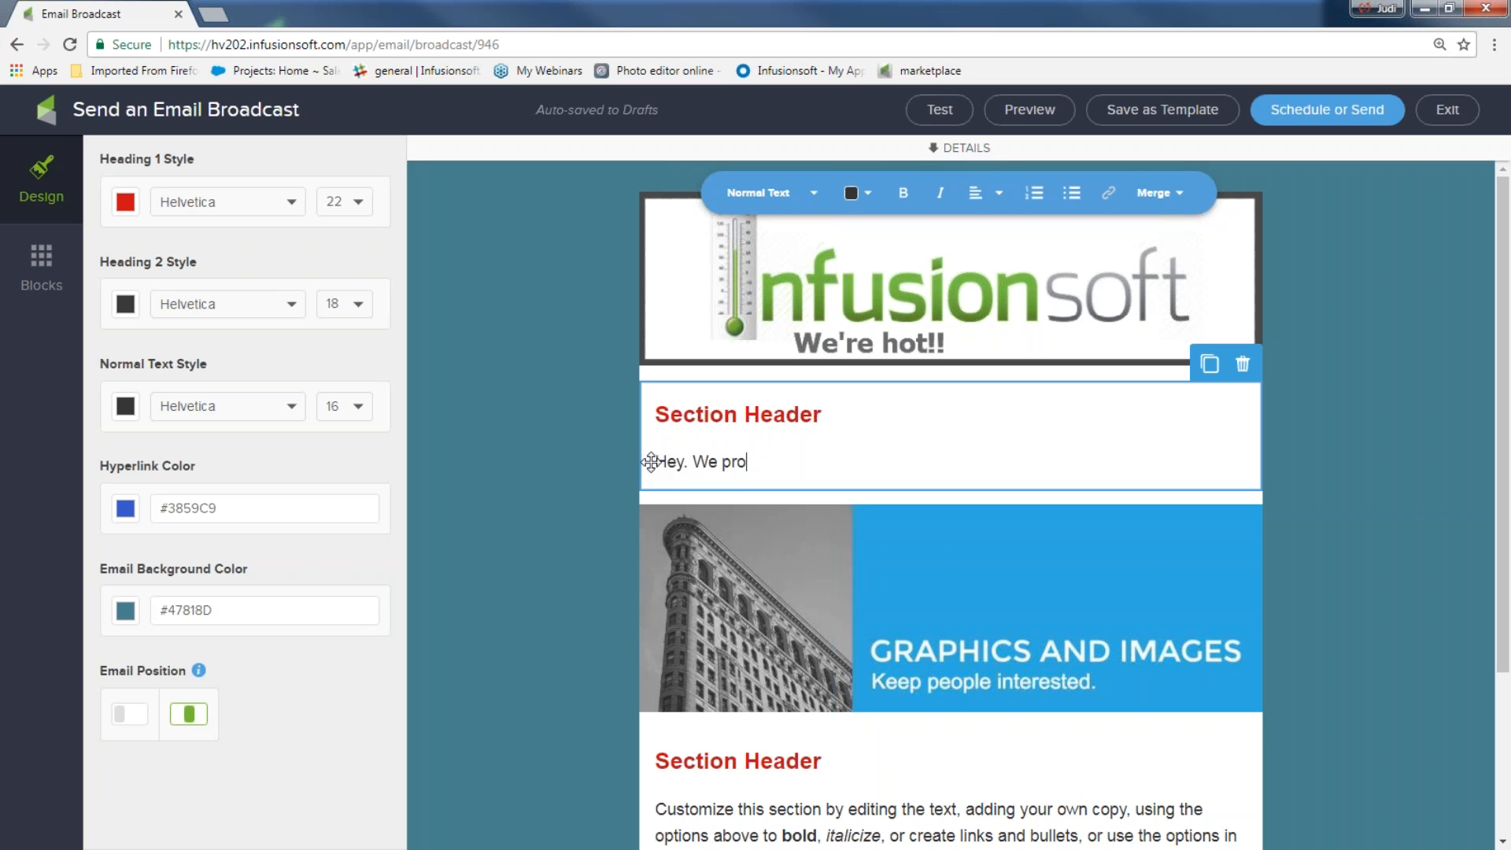
{"action": "type", "text": "mised to get you ou"}
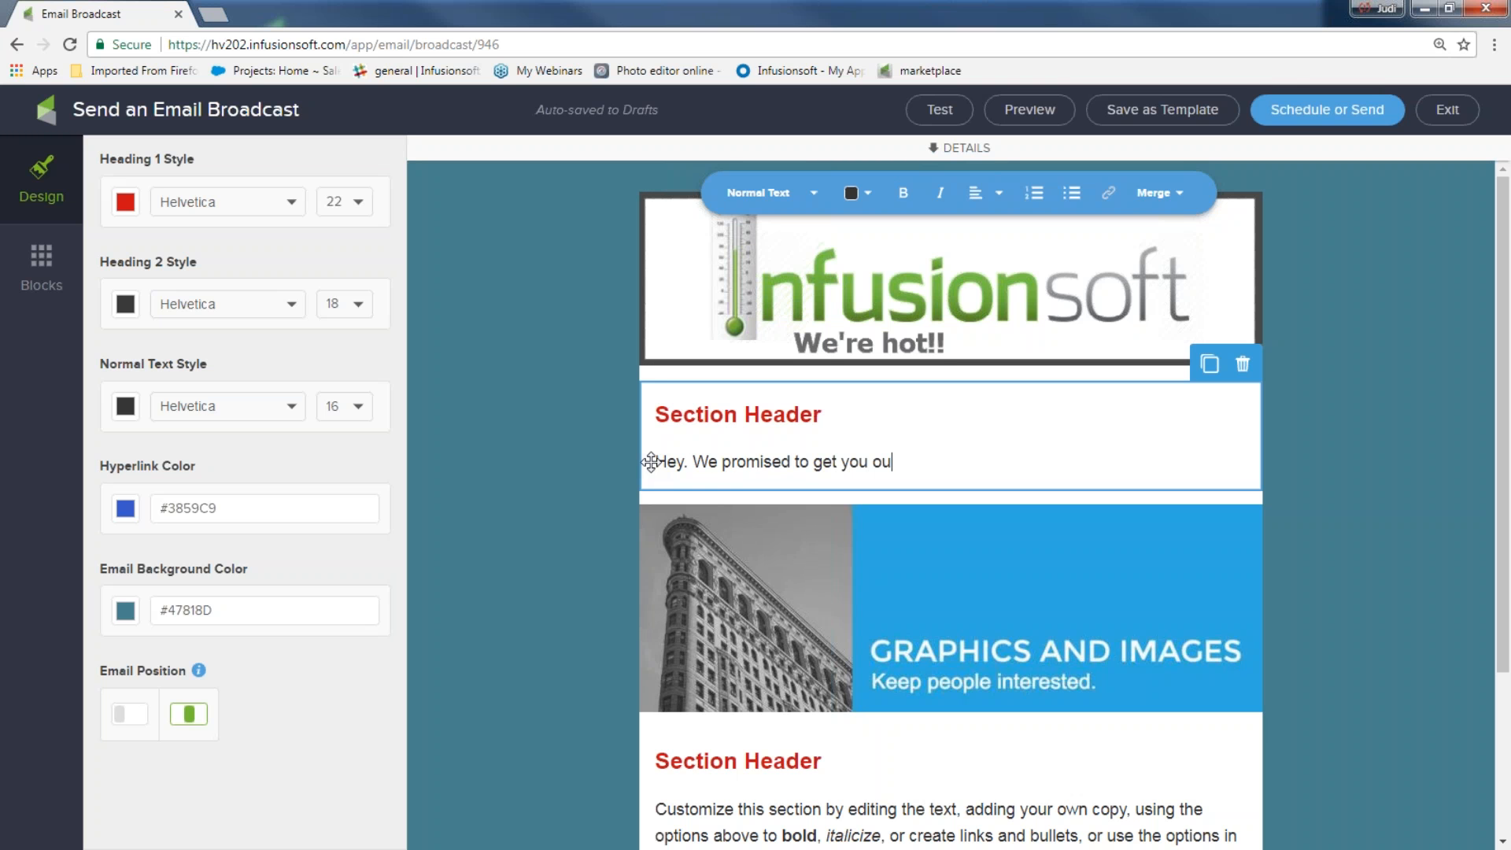
{"action": "type", "text": "r marke"}
{"action": "type", "text": "ting ideas"}
{"action": "type", "text": " download"}
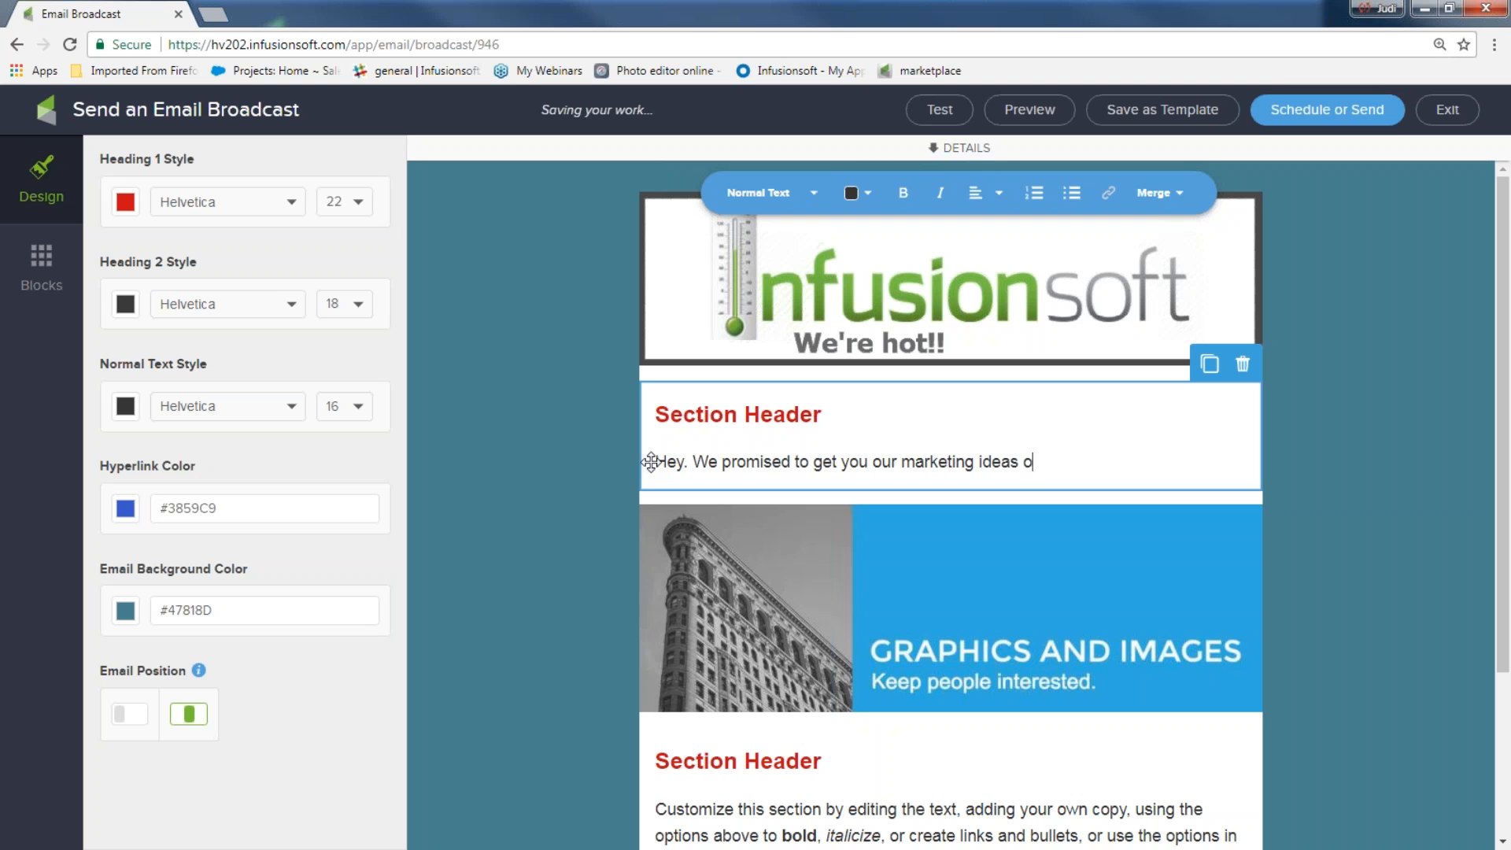
{"action": "type", "text": ". Well here it"}
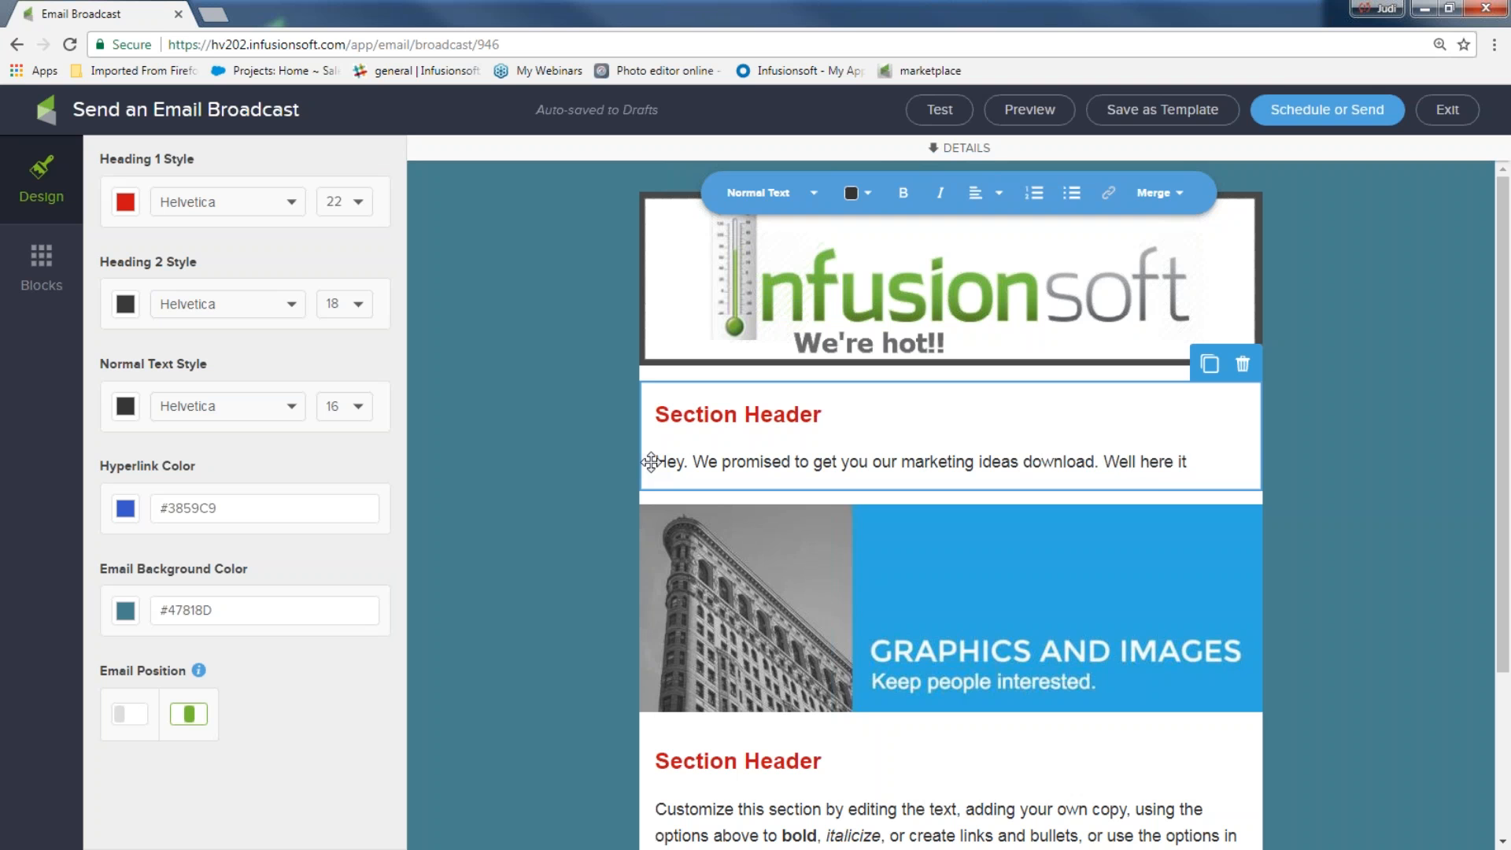
{"action": "type", "text": " is. Just click here and you got it!!"}
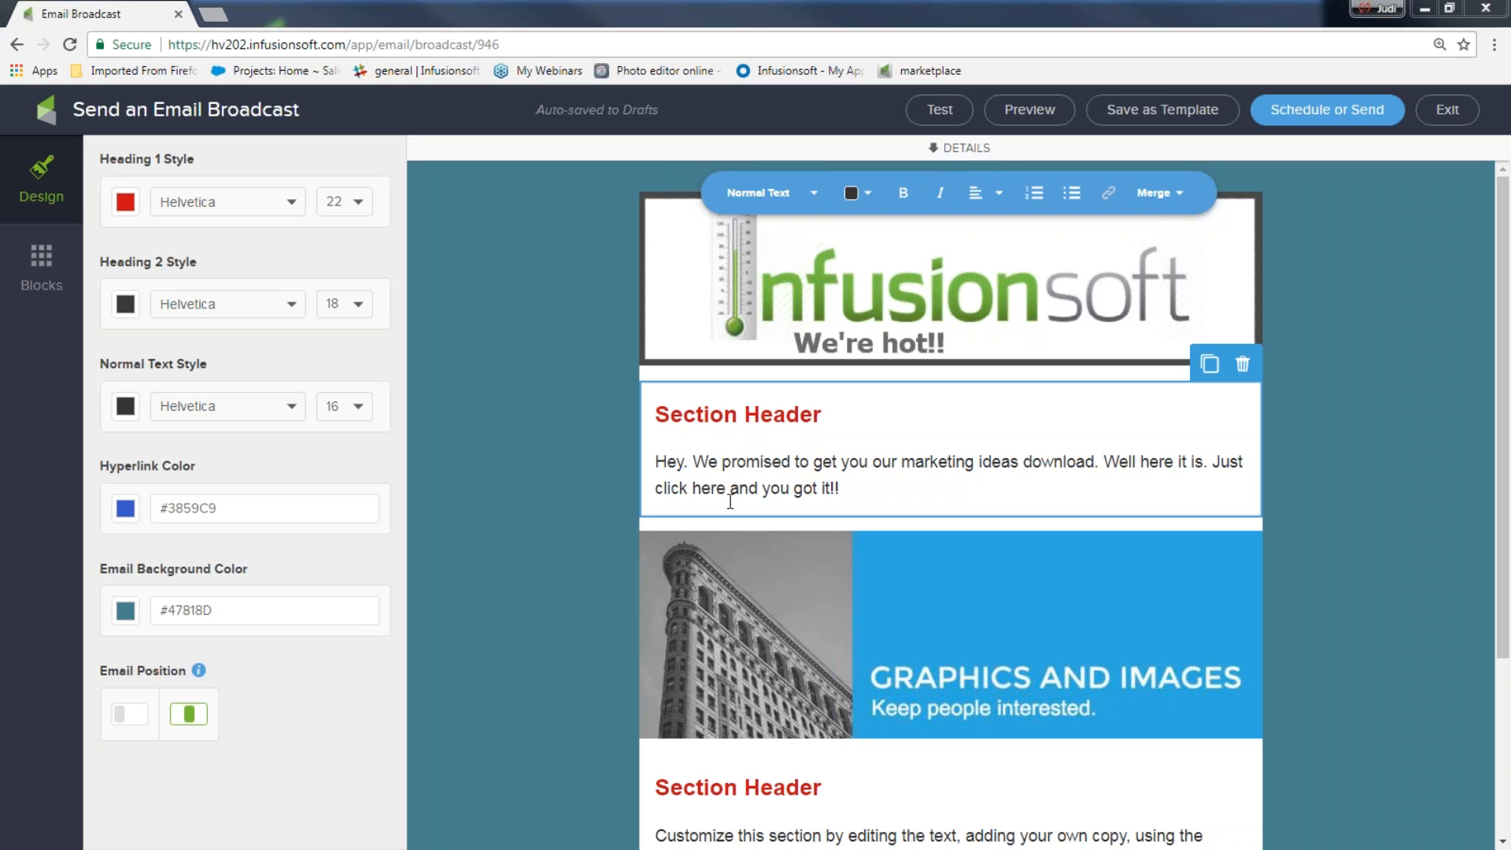
Make 'click here and you got it!!' a file-download link to 5 Fun-Newsletter ideas 4U.docx
{"action": "left_click_drag", "start_coordinate": [836, 488], "coordinate": [654, 504]}
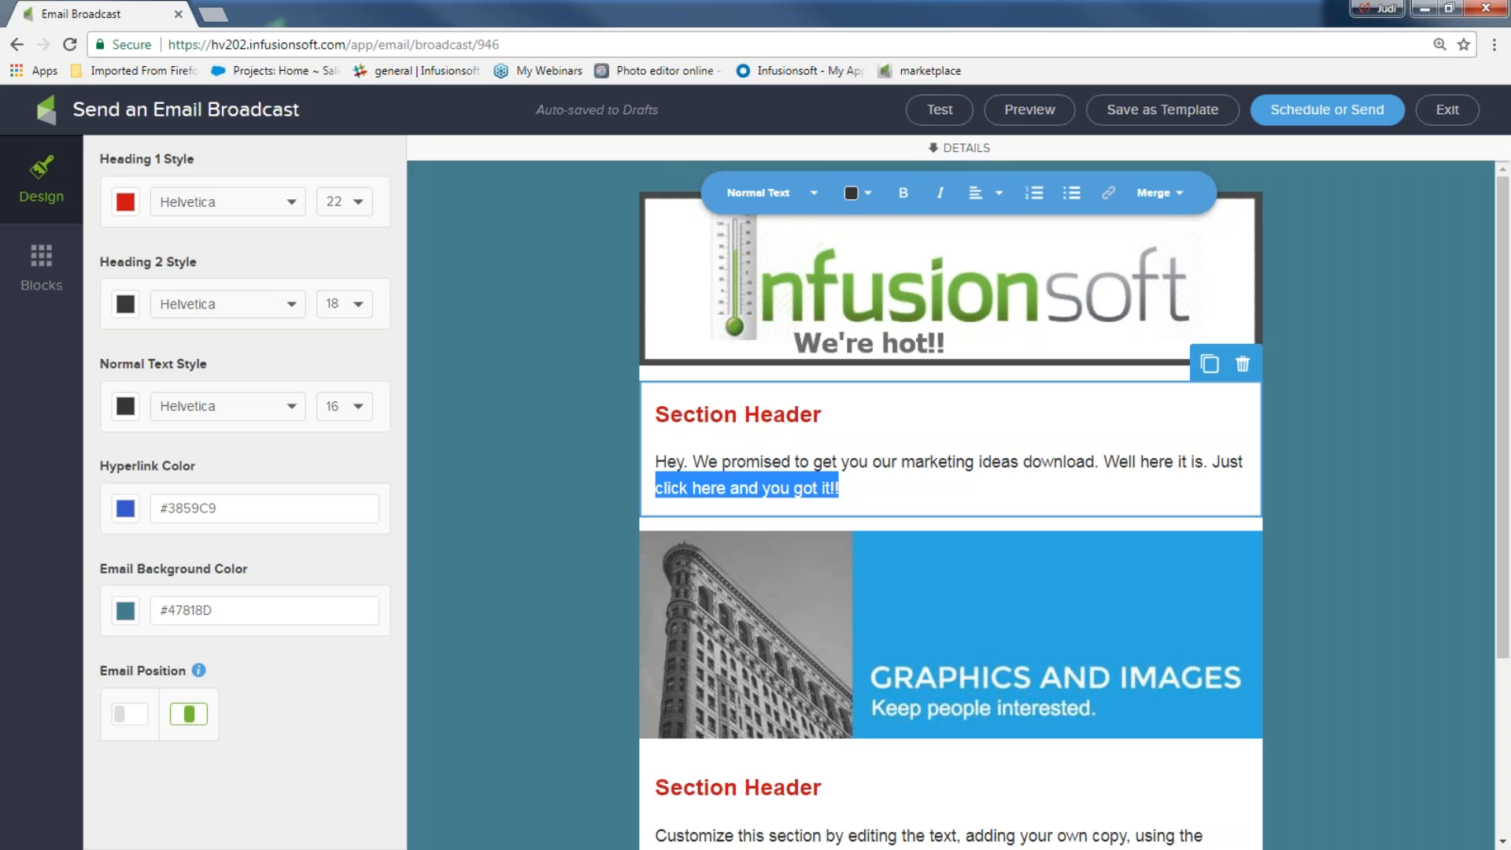
{"action": "left_click", "coordinate": [1109, 193]}
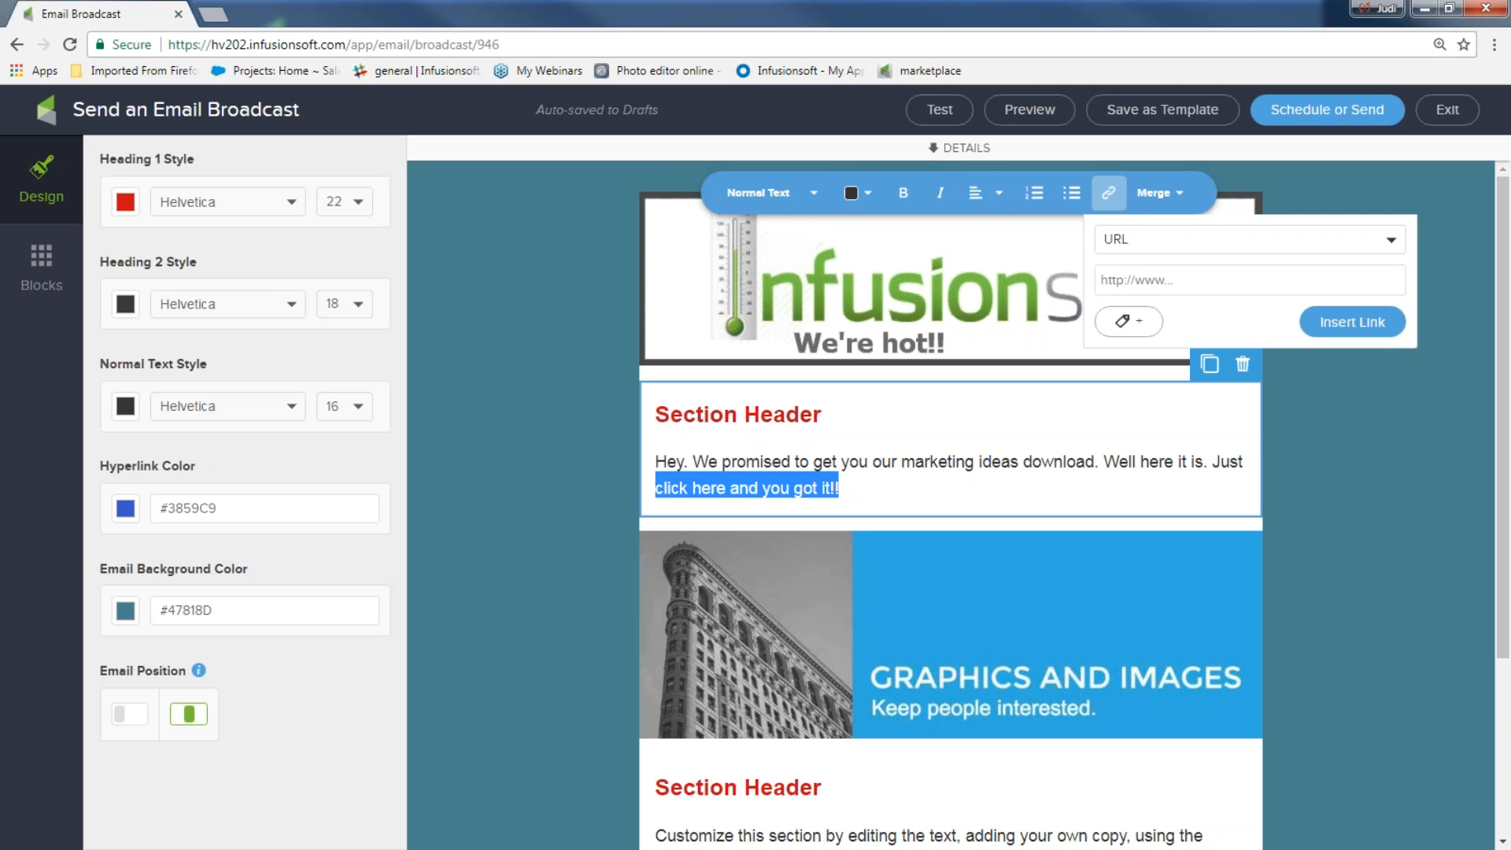
{"action": "left_click", "coordinate": [1391, 243]}
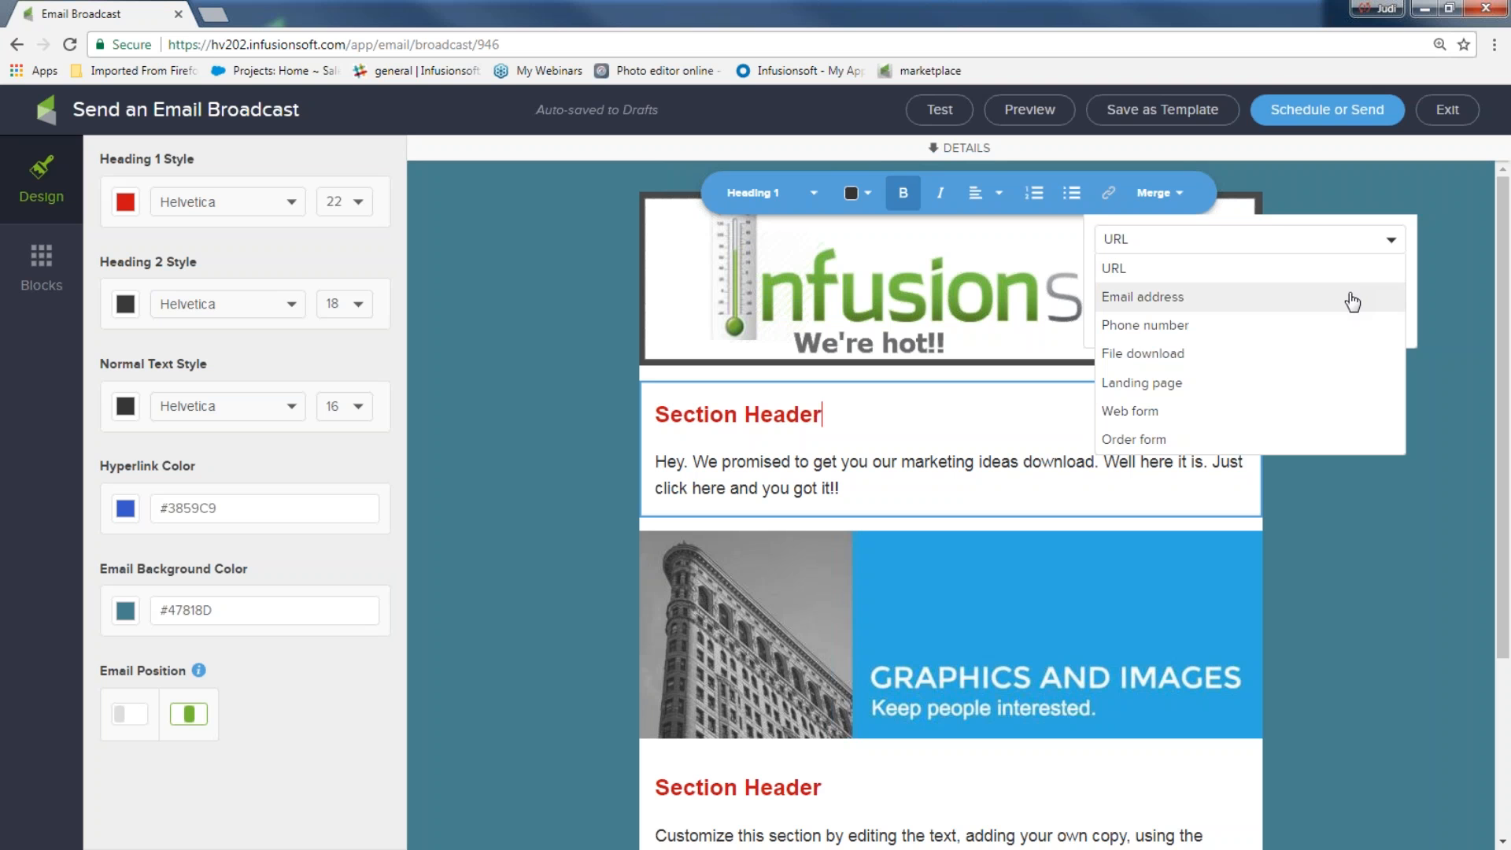
{"action": "left_click", "coordinate": [1144, 360]}
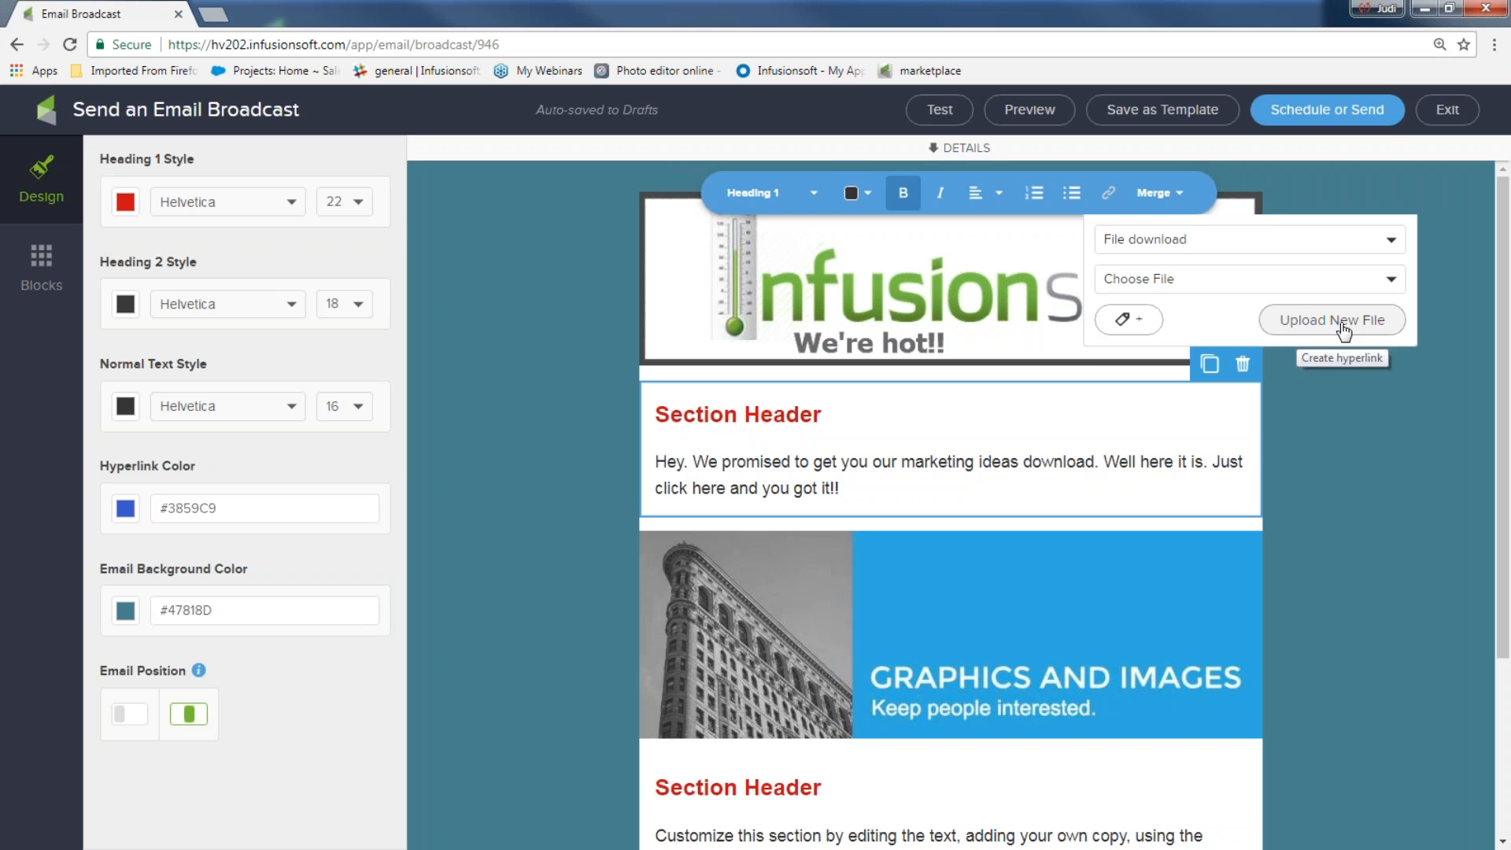
{"action": "left_click", "coordinate": [1393, 283]}
{"action": "scroll", "coordinate": [1298, 381], "scroll_direction": "down", "scroll_amount": 4}
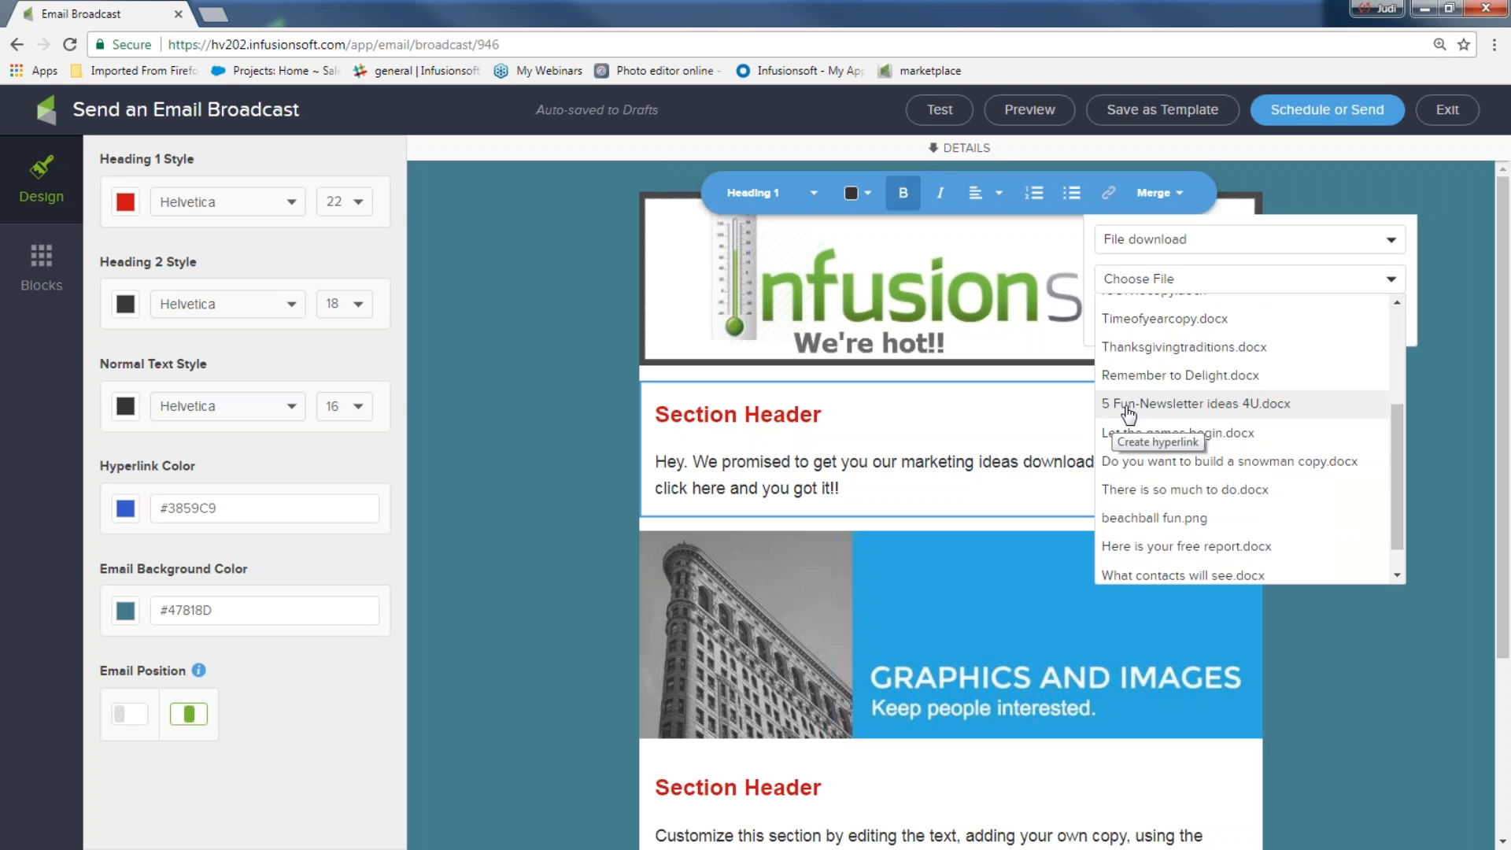
{"action": "left_click", "coordinate": [1174, 404]}
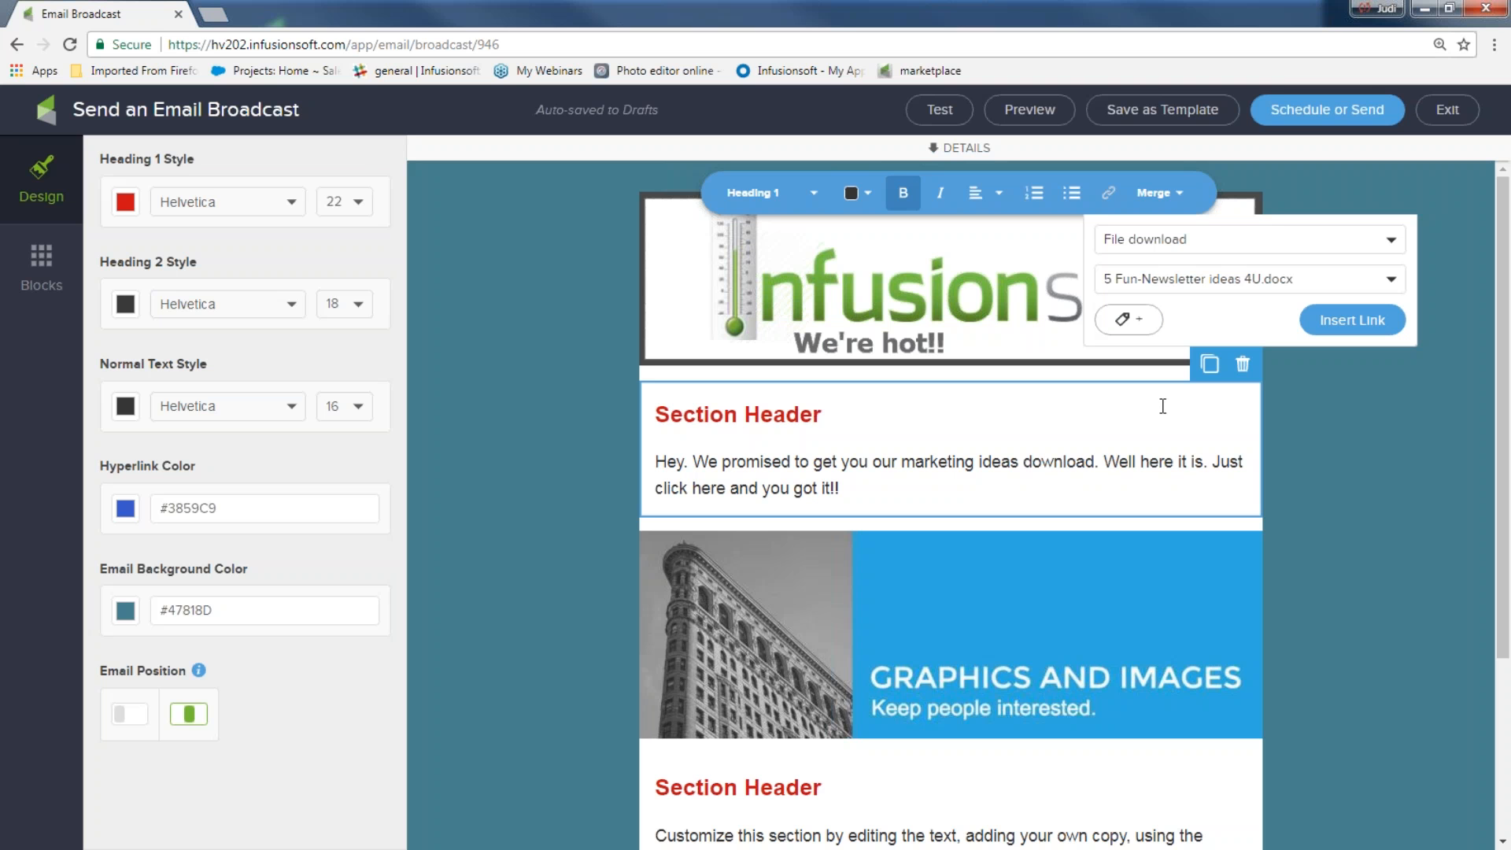
Tag link clickers with 'downloaded ideas' and insert the link
{"action": "left_click", "coordinate": [1131, 322]}
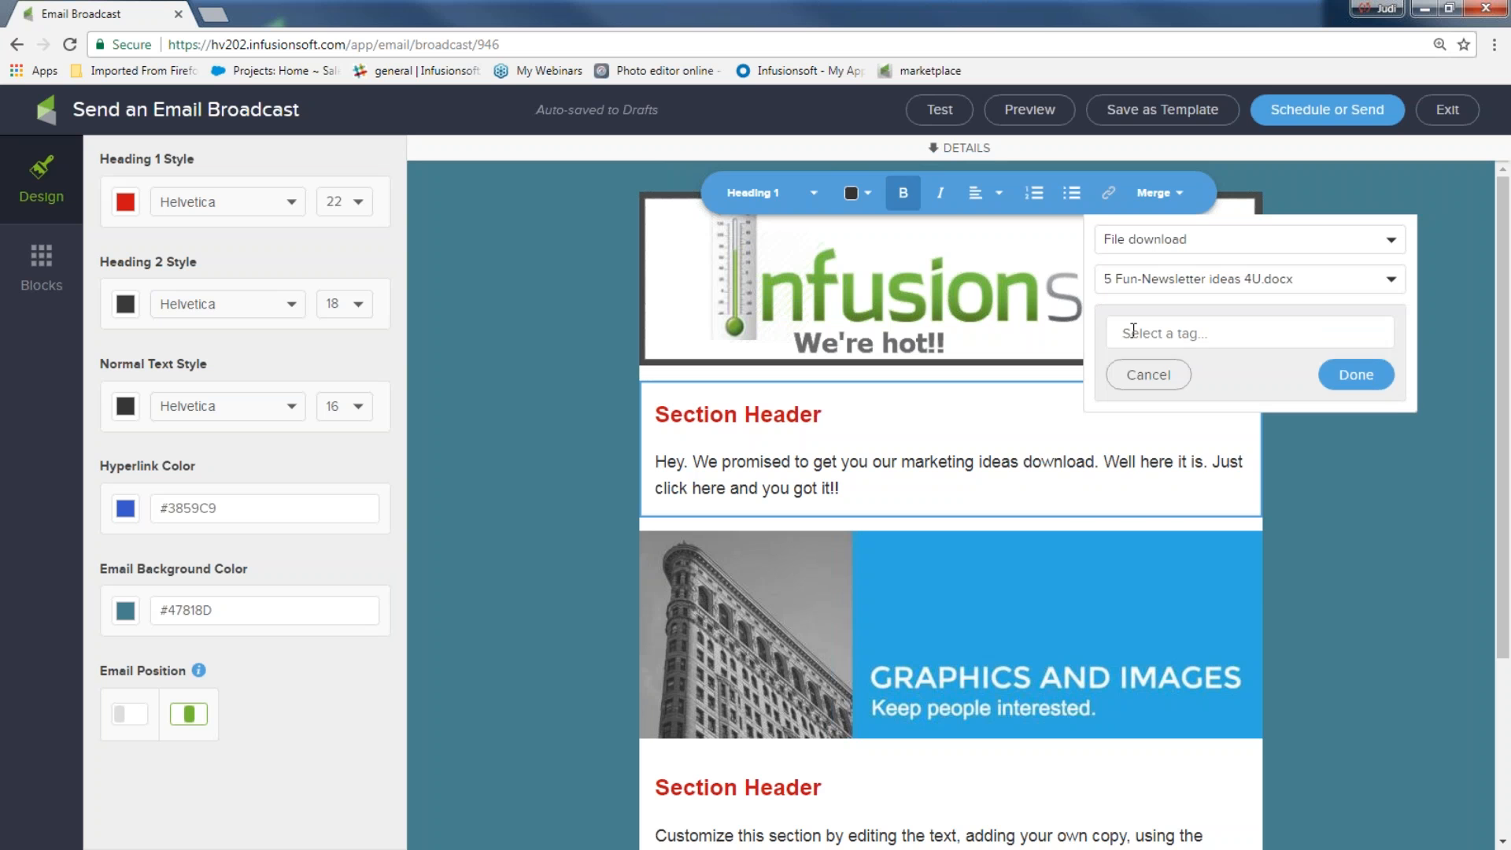
{"action": "left_click", "coordinate": [1140, 334]}
{"action": "type", "text": "do"}
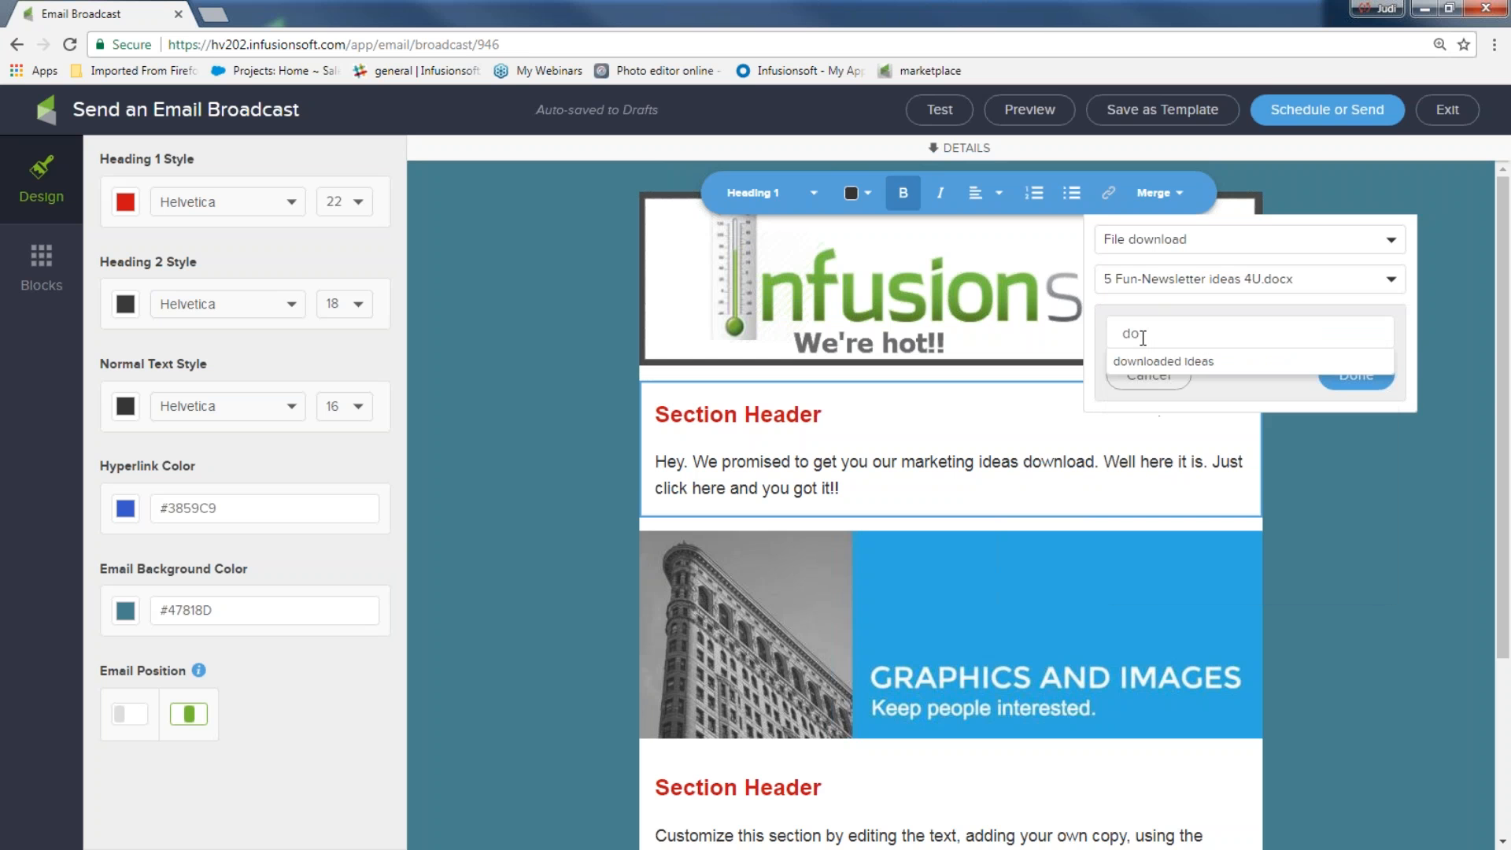
{"action": "left_click", "coordinate": [1160, 361]}
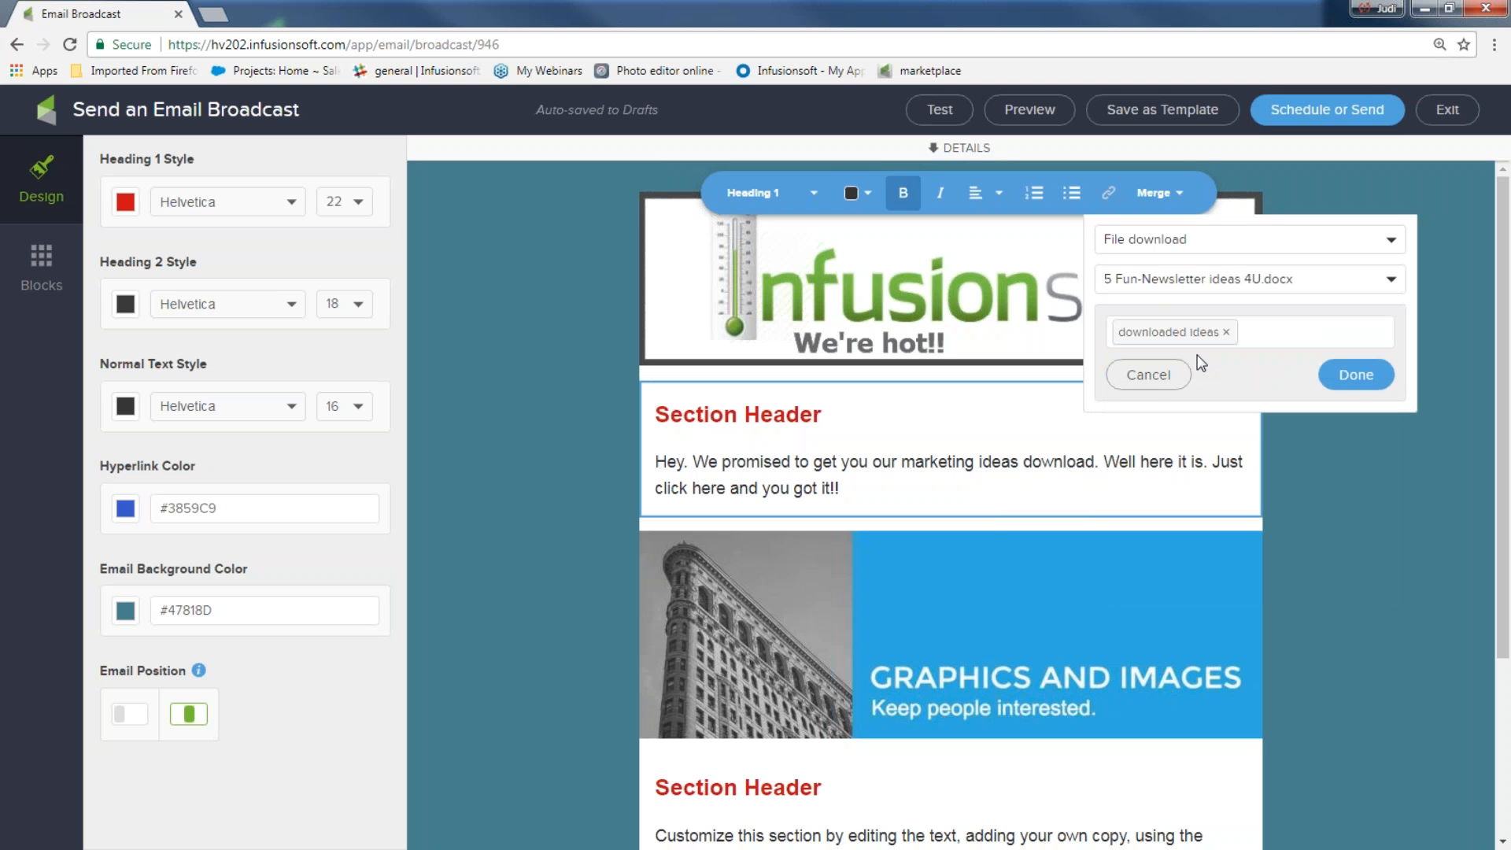
{"action": "left_click", "coordinate": [1350, 375]}
{"action": "left_click", "coordinate": [1368, 321]}
{"action": "left_click", "coordinate": [1415, 519]}
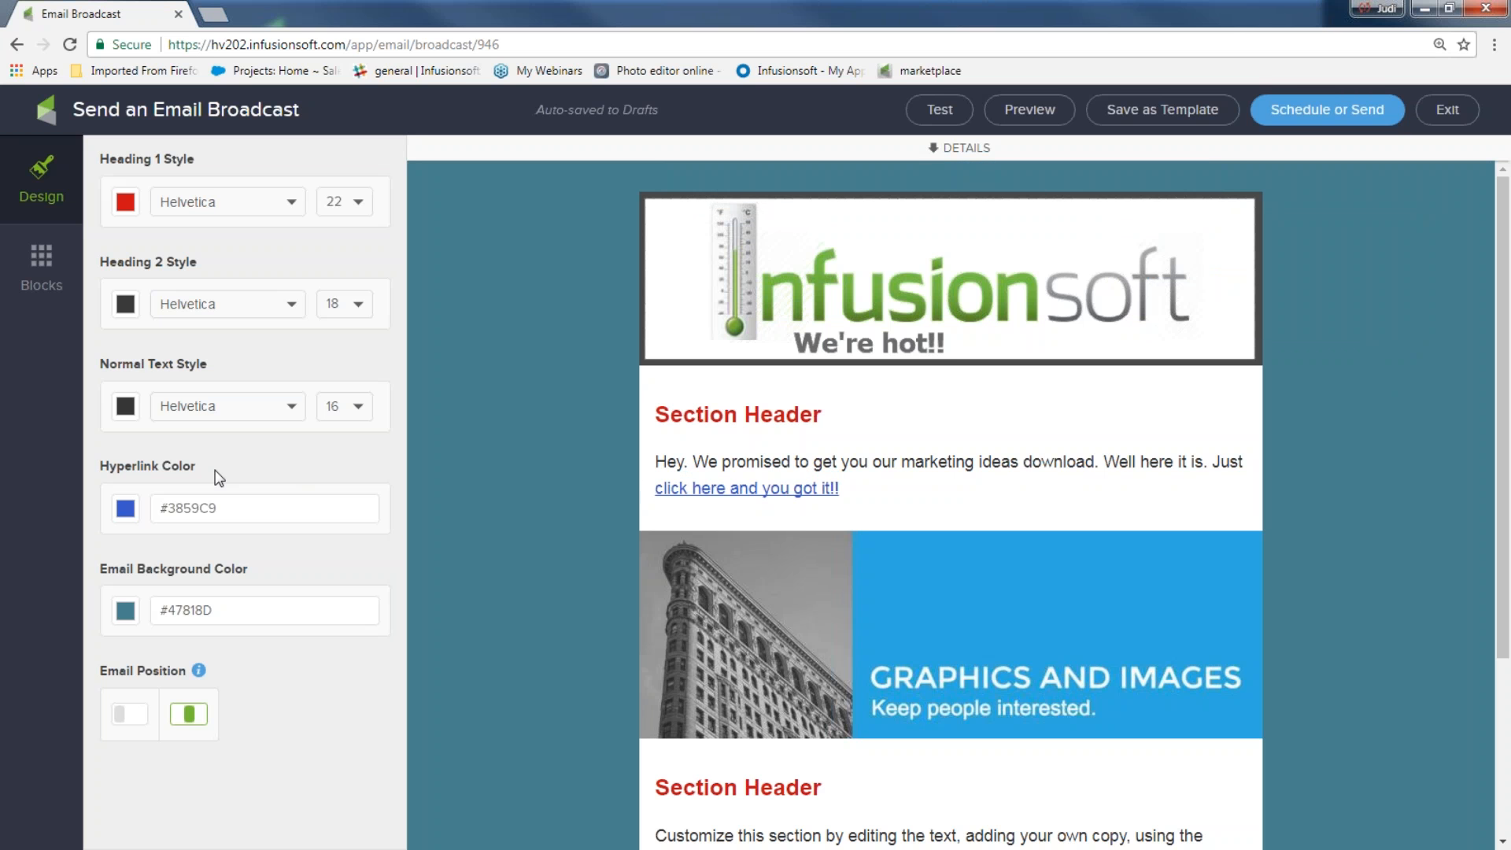
{"action": "left_click", "coordinate": [126, 508]}
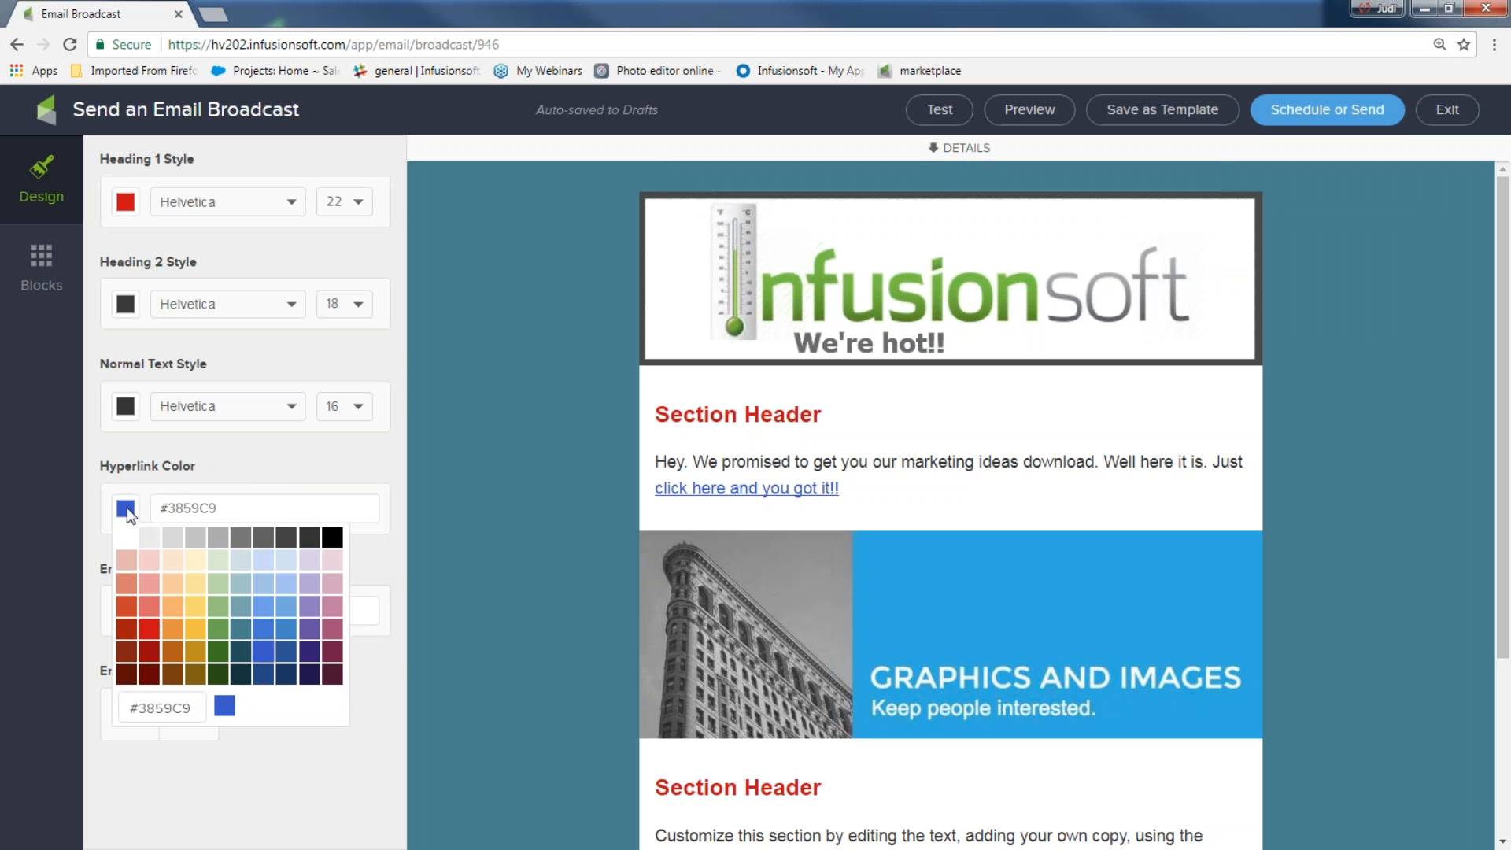
{"action": "left_click", "coordinate": [148, 630]}
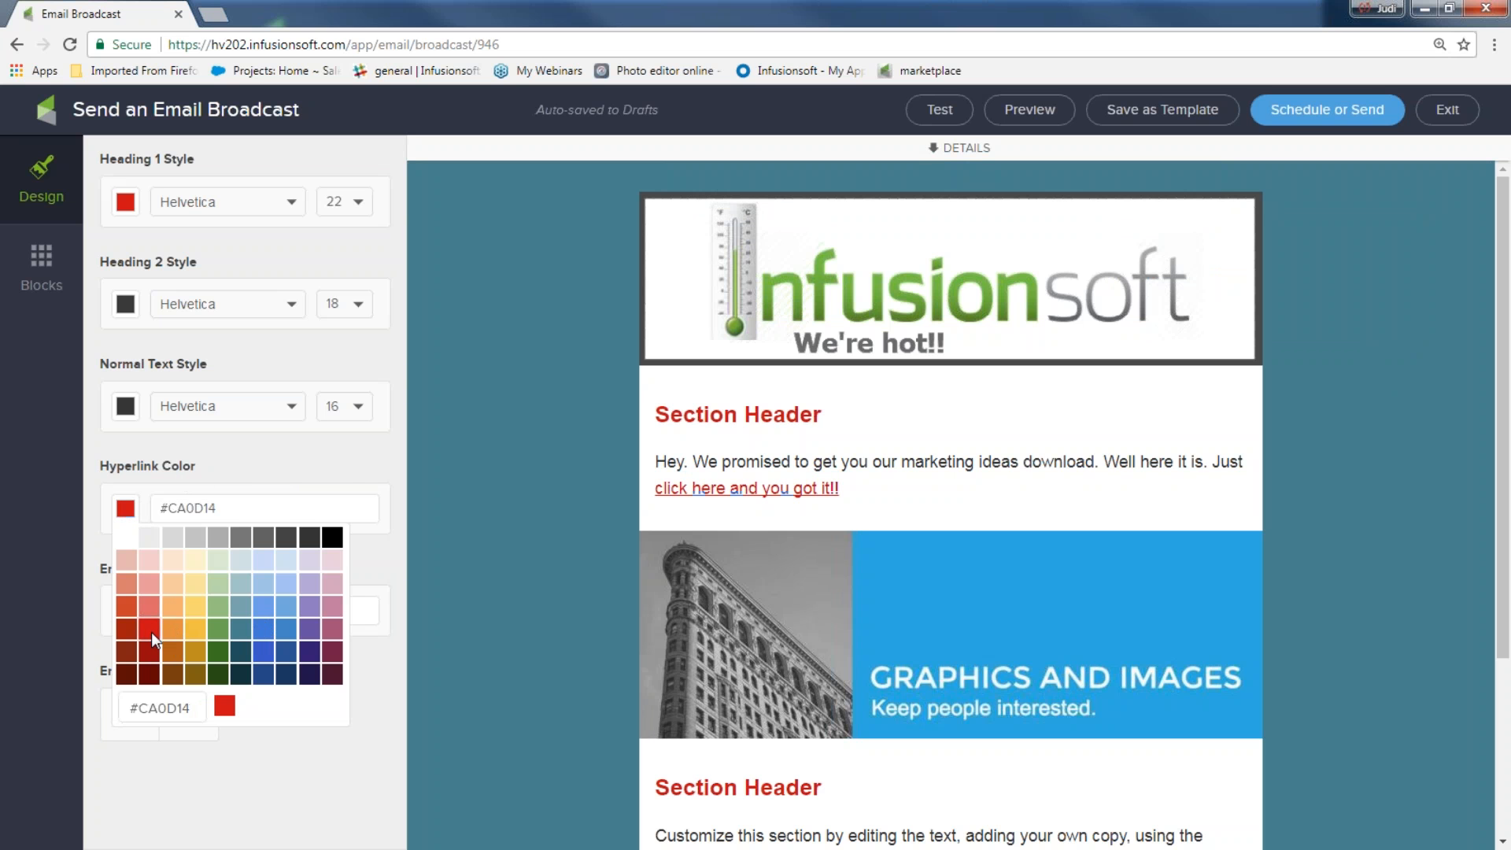
{"action": "left_click", "coordinate": [441, 558]}
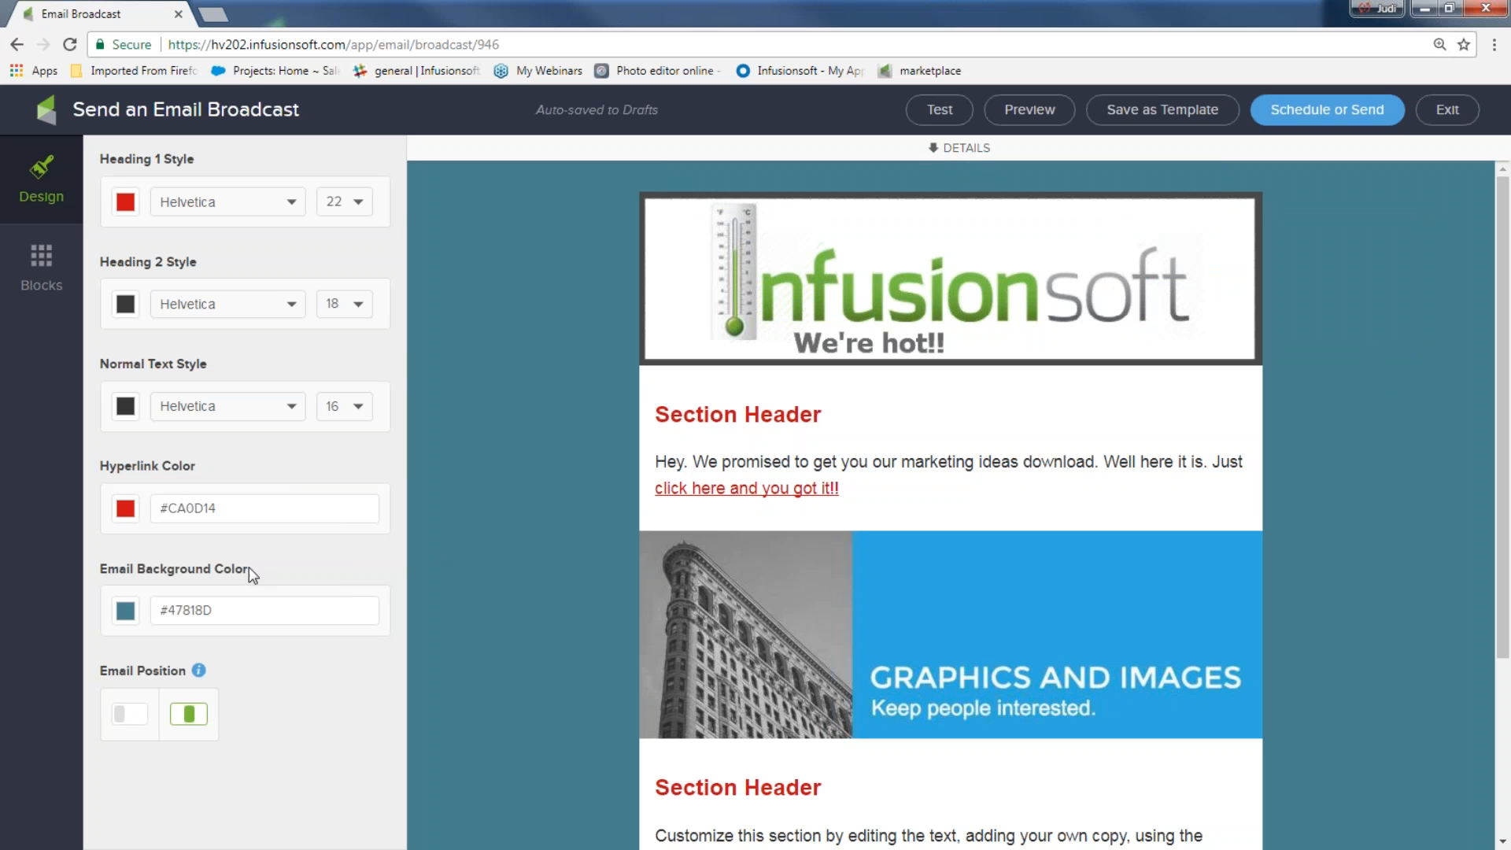
{"action": "left_click", "coordinate": [126, 510]}
{"action": "left_click", "coordinate": [270, 644]}
{"action": "left_click", "coordinate": [466, 541]}
Change the first section heading to 'Get your Ideas now...' and select the Graphics and Images picture below
{"action": "scroll", "coordinate": [905, 370], "scroll_direction": "down", "scroll_amount": 1}
{"action": "triple_click", "coordinate": [841, 325]}
{"action": "type", "text": "G"}
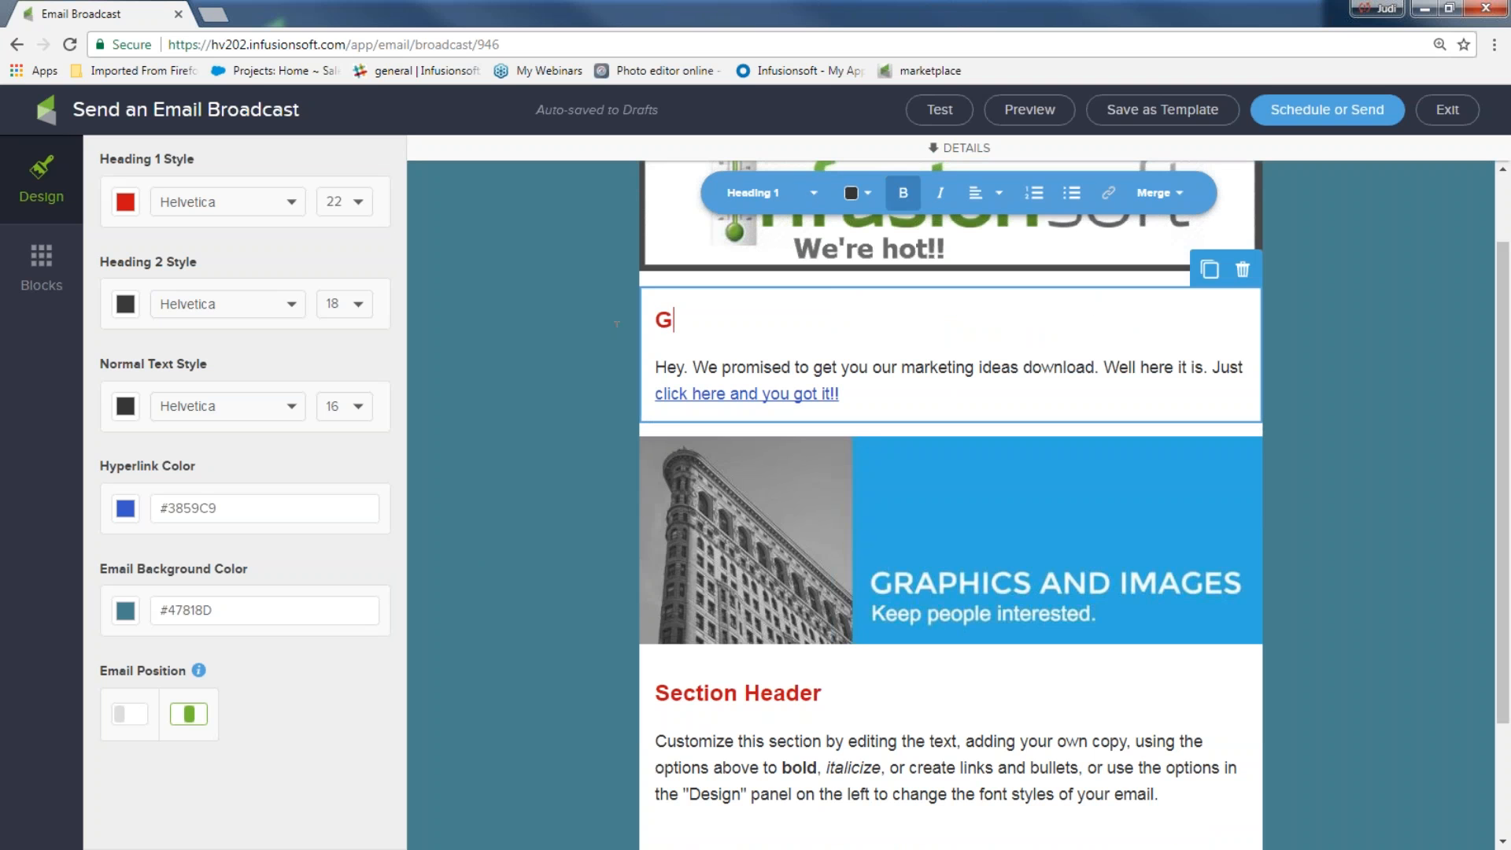
{"action": "type", "text": "et your Ideas now..."}
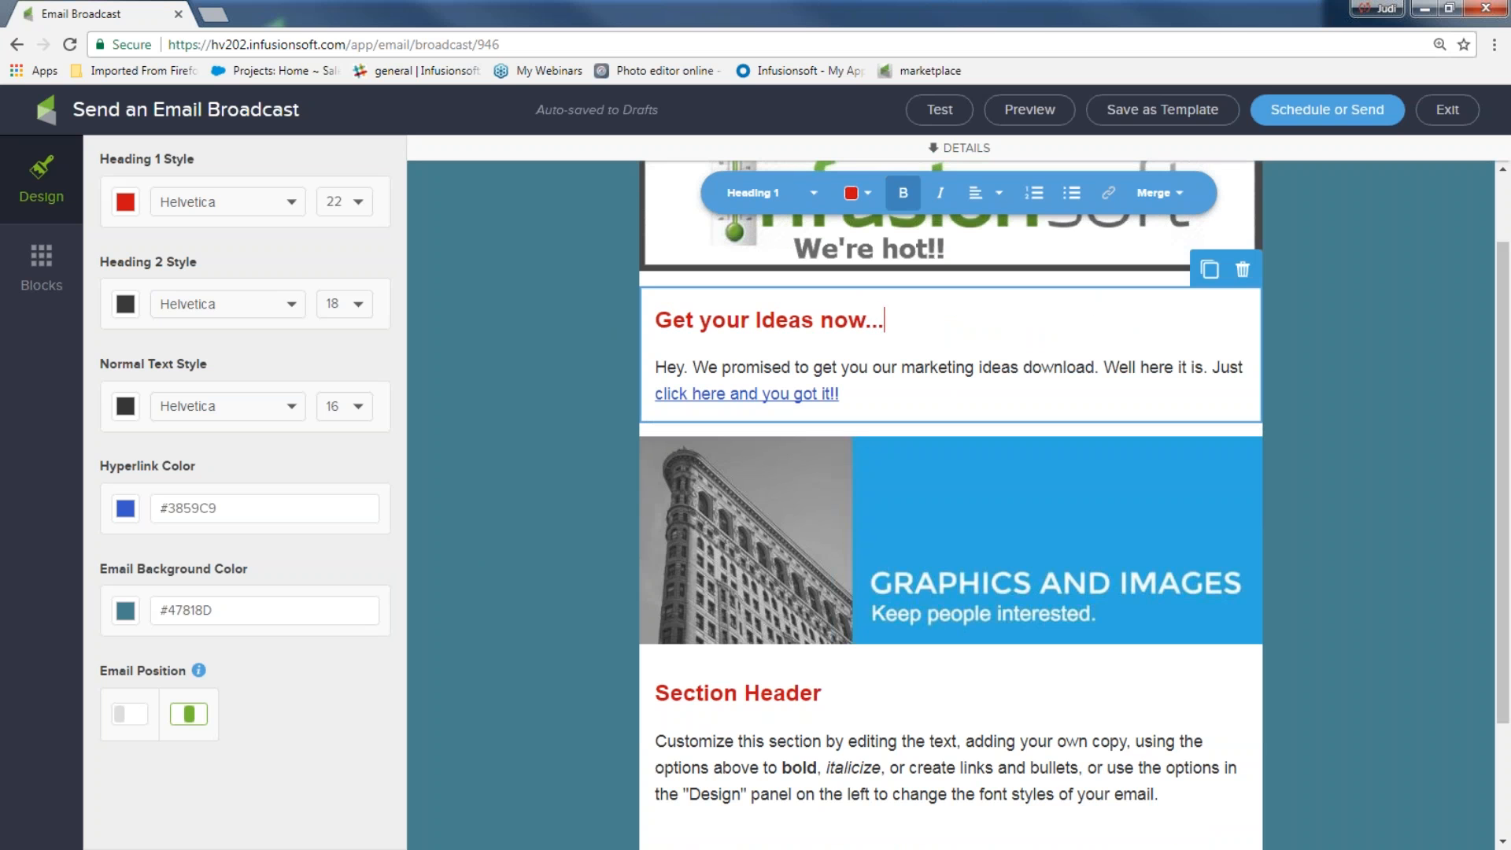
{"action": "left_click", "coordinate": [1404, 477]}
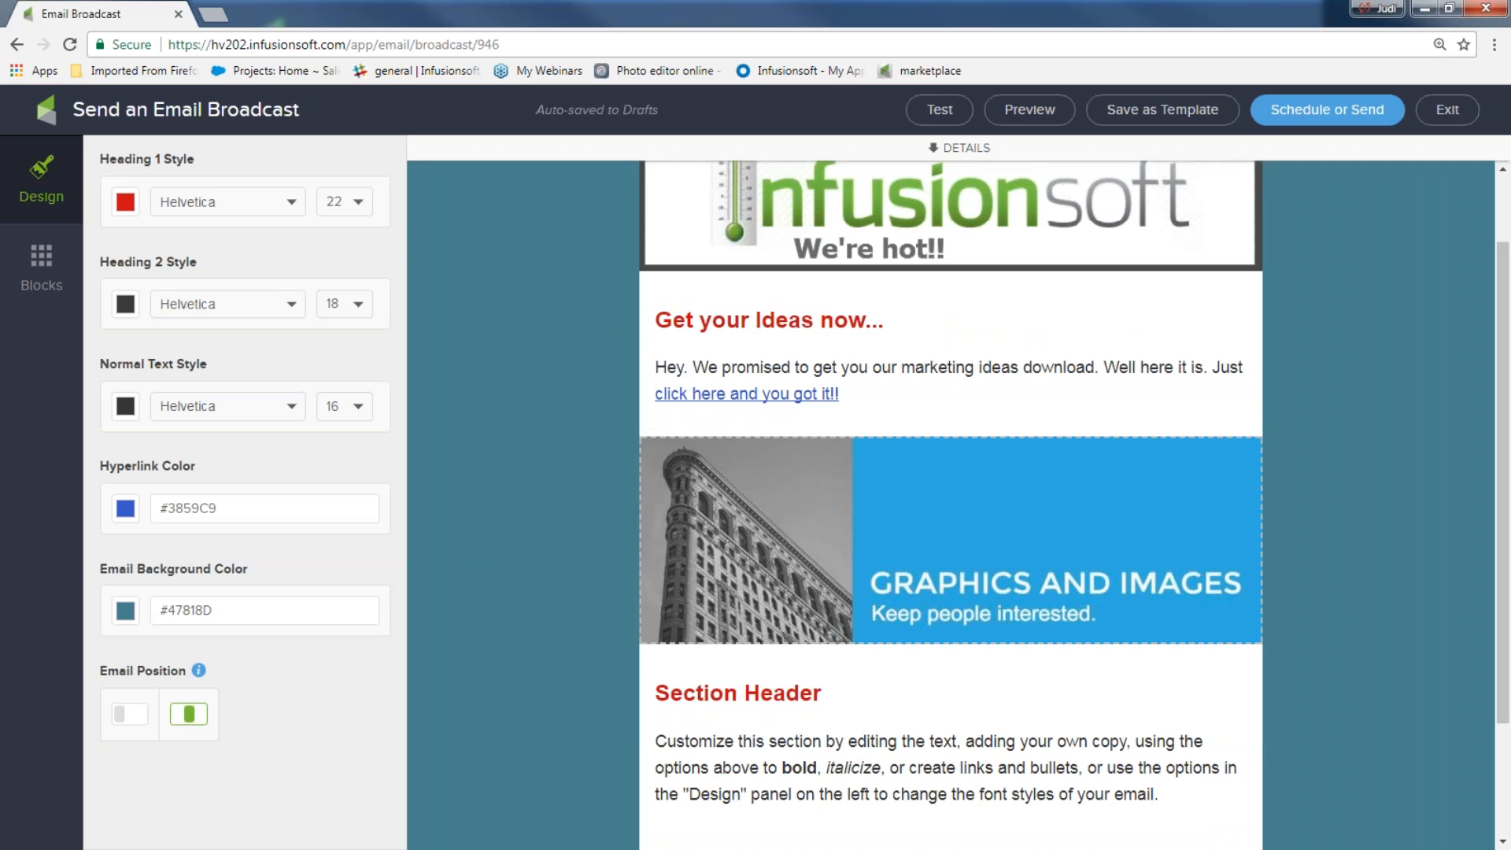
{"action": "left_click", "coordinate": [978, 478]}
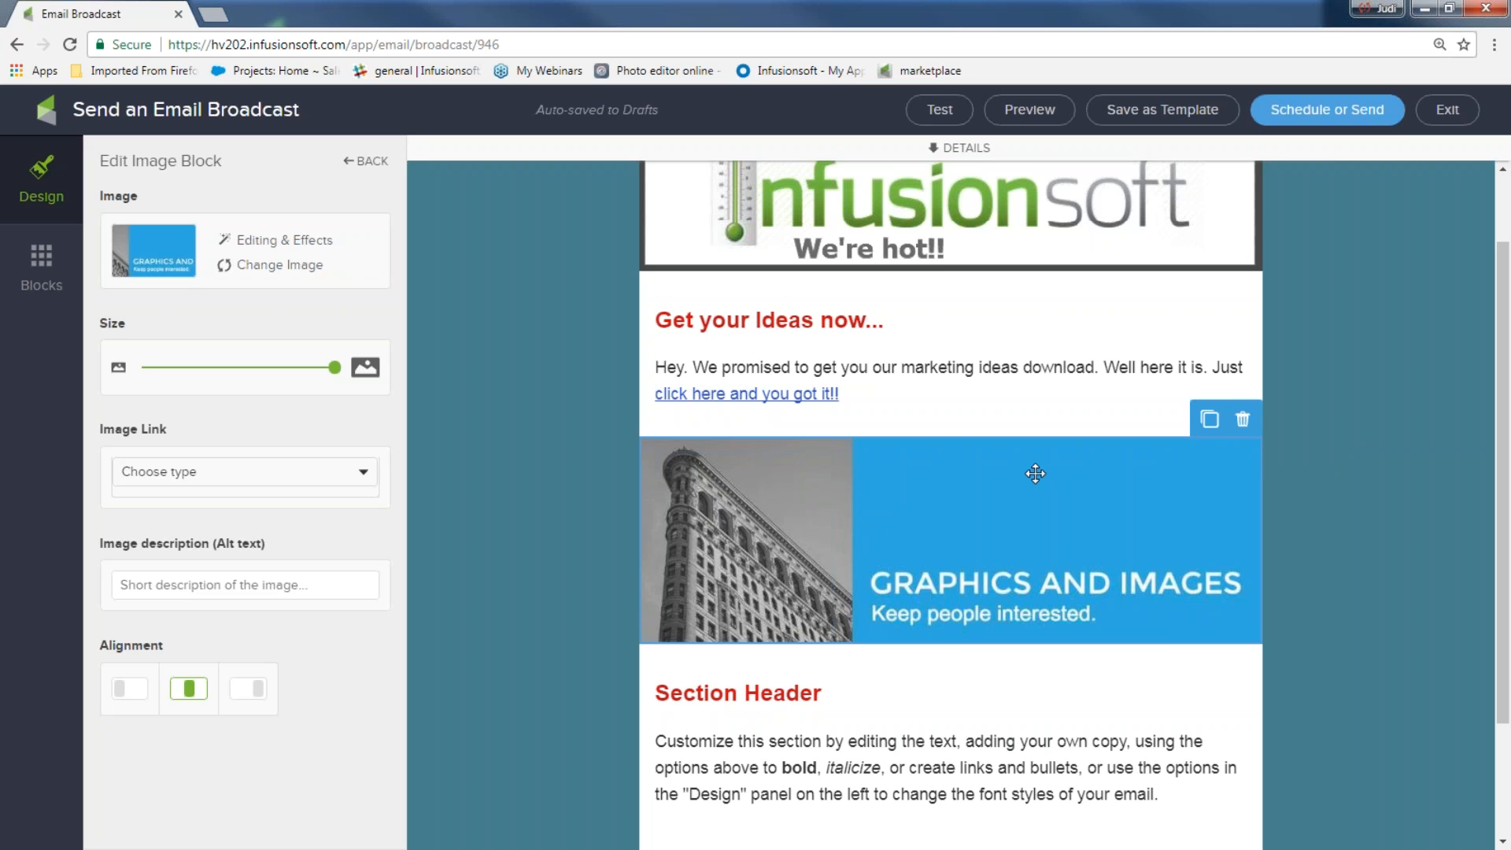
Swap the Graphics and Images picture for rainy_mood from the Image Library
{"action": "left_click", "coordinate": [296, 273]}
{"action": "scroll", "coordinate": [287, 503], "scroll_direction": "down", "scroll_amount": 10}
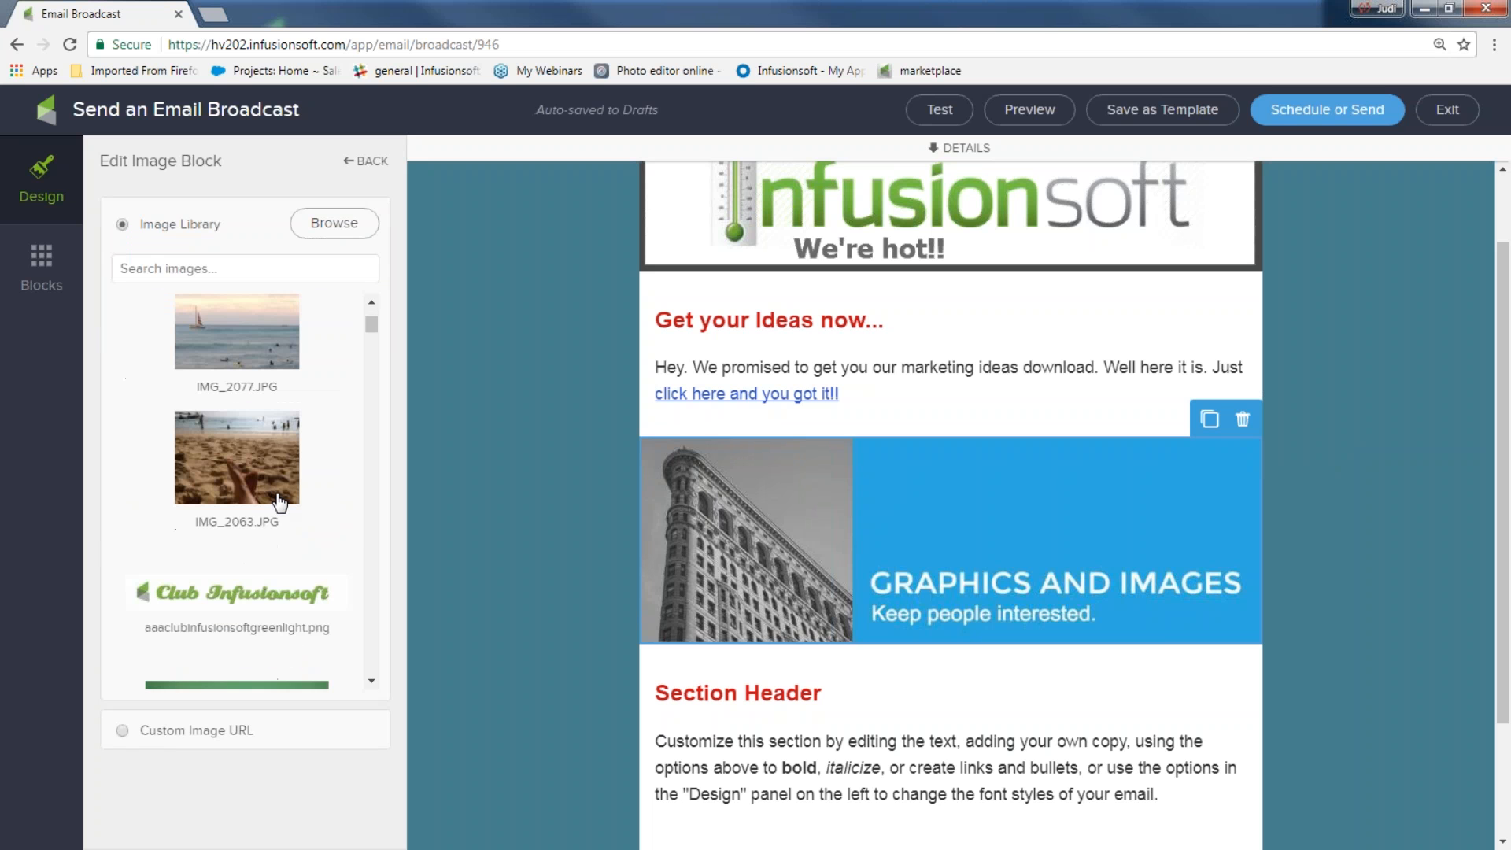
{"action": "scroll", "coordinate": [280, 501], "scroll_direction": "up", "scroll_amount": 10}
{"action": "left_click", "coordinate": [270, 461]}
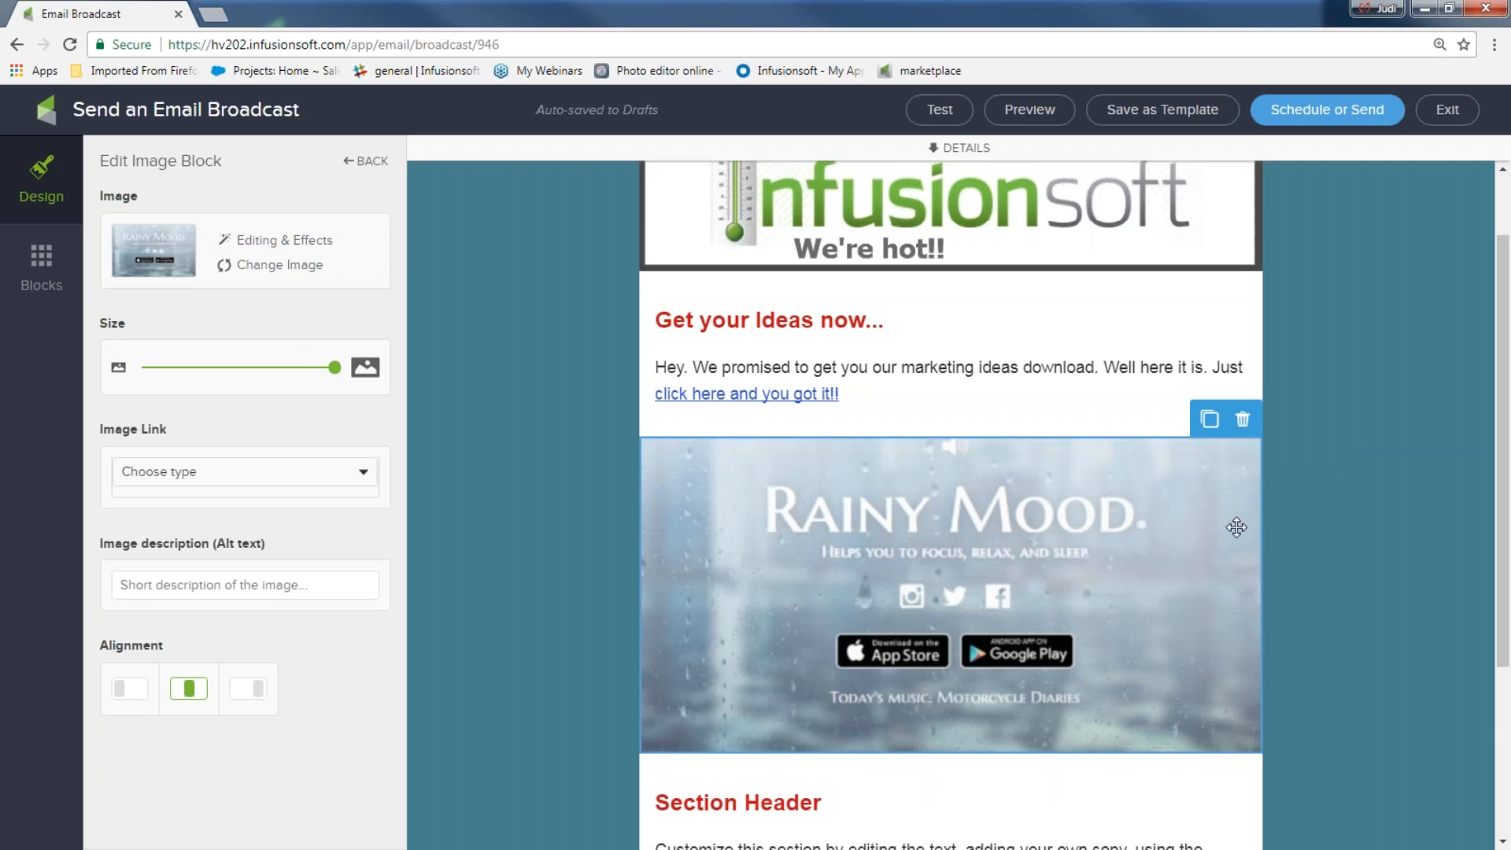
Deselect the picture and select the Section Header text block below it
{"action": "left_click", "coordinate": [1375, 555]}
{"action": "scroll", "coordinate": [1353, 550], "scroll_direction": "down", "scroll_amount": 3}
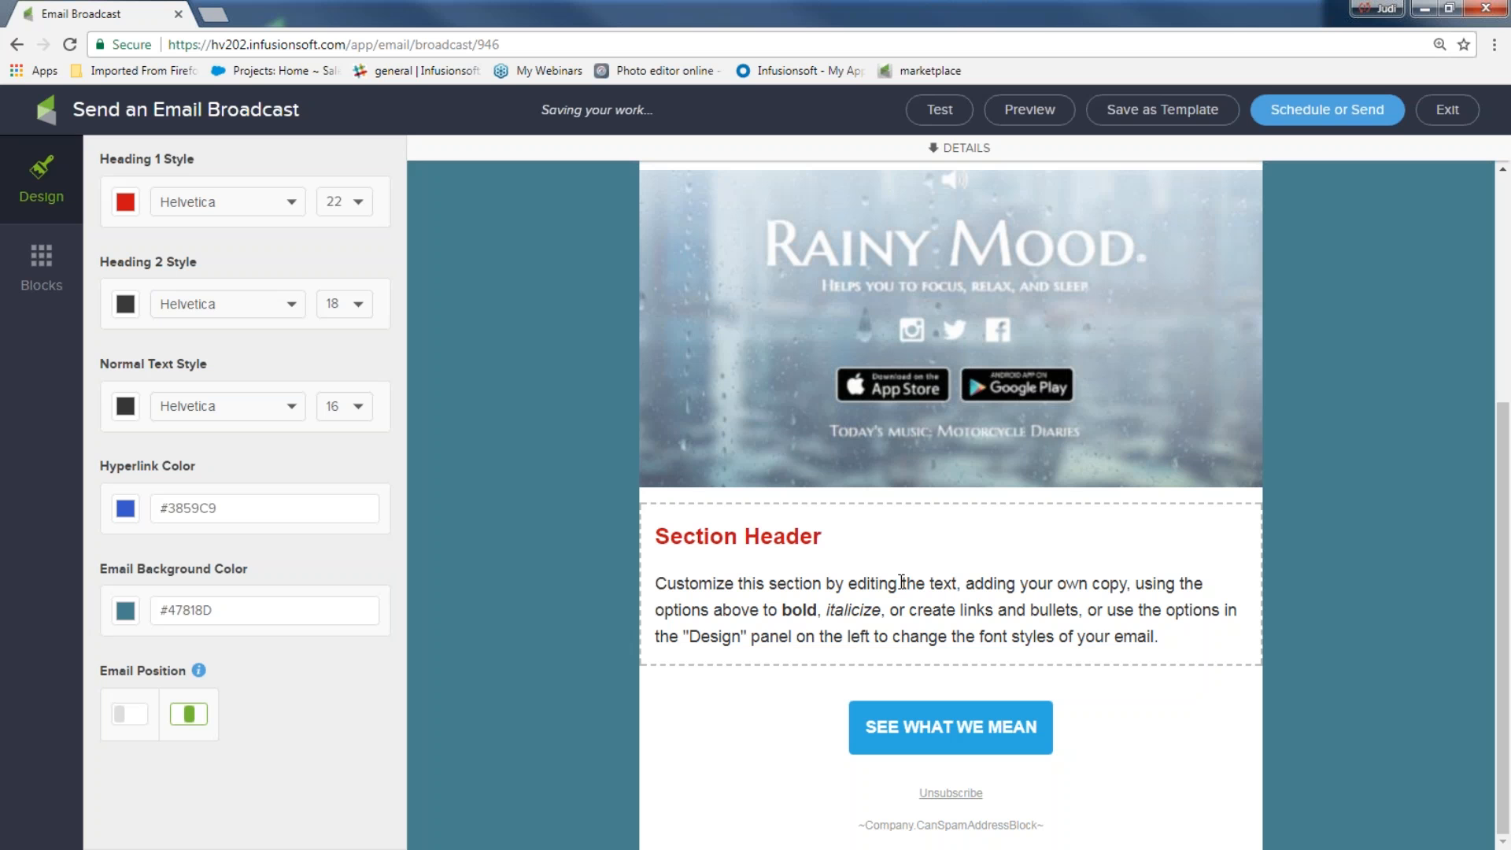
{"action": "left_click", "coordinate": [885, 583]}
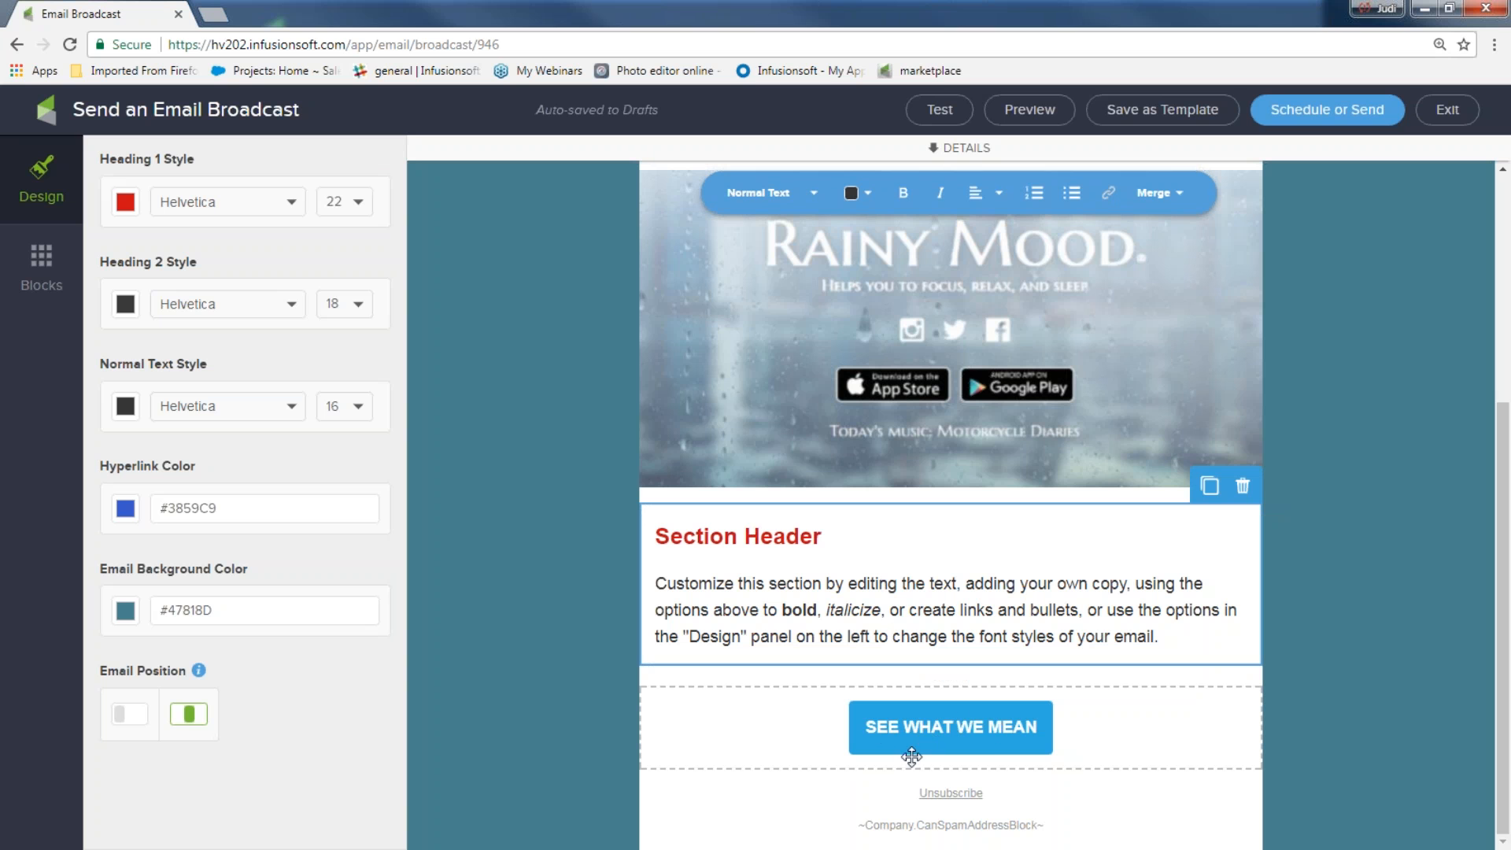
Select the 'SEE WHAT WE MEAN' button and change its label to 'Get ideas now..2nd chance'
{"action": "left_click", "coordinate": [993, 728]}
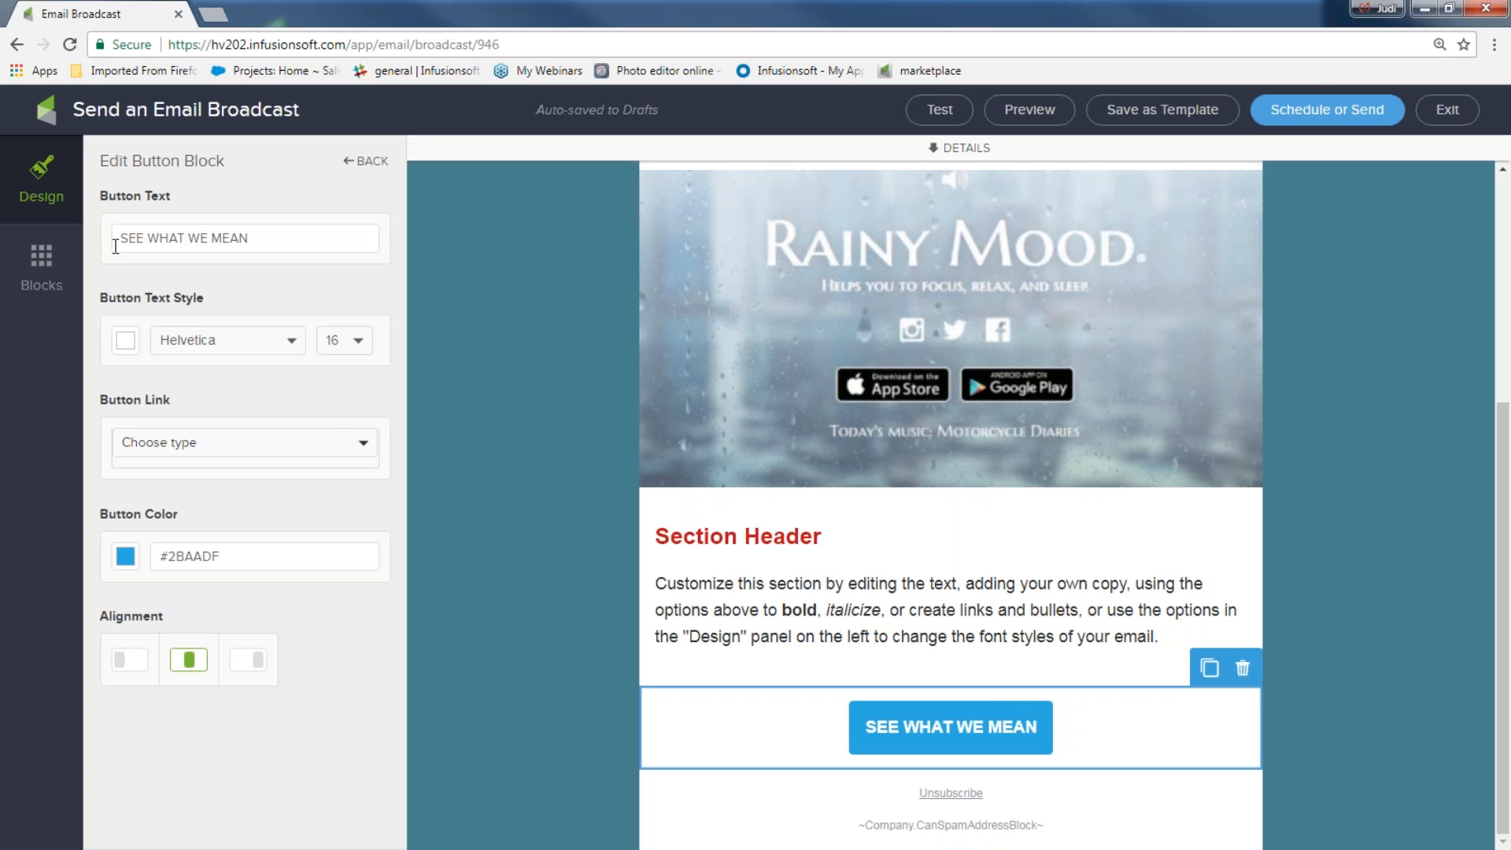
{"action": "left_click_drag", "start_coordinate": [278, 246], "coordinate": [101, 247]}
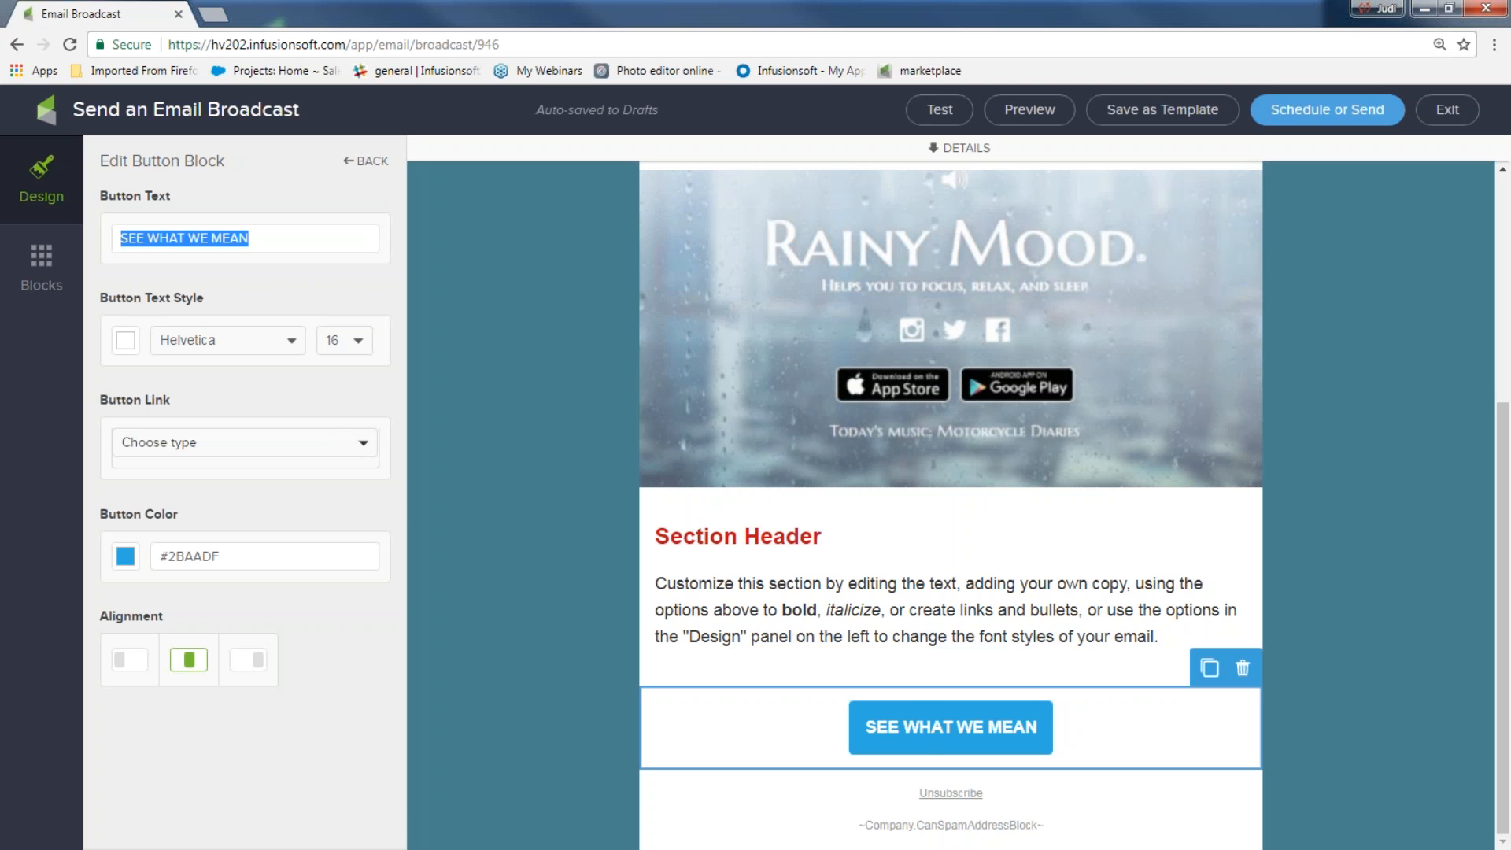
{"action": "type", "text": "Get ideas now..2nd chance"}
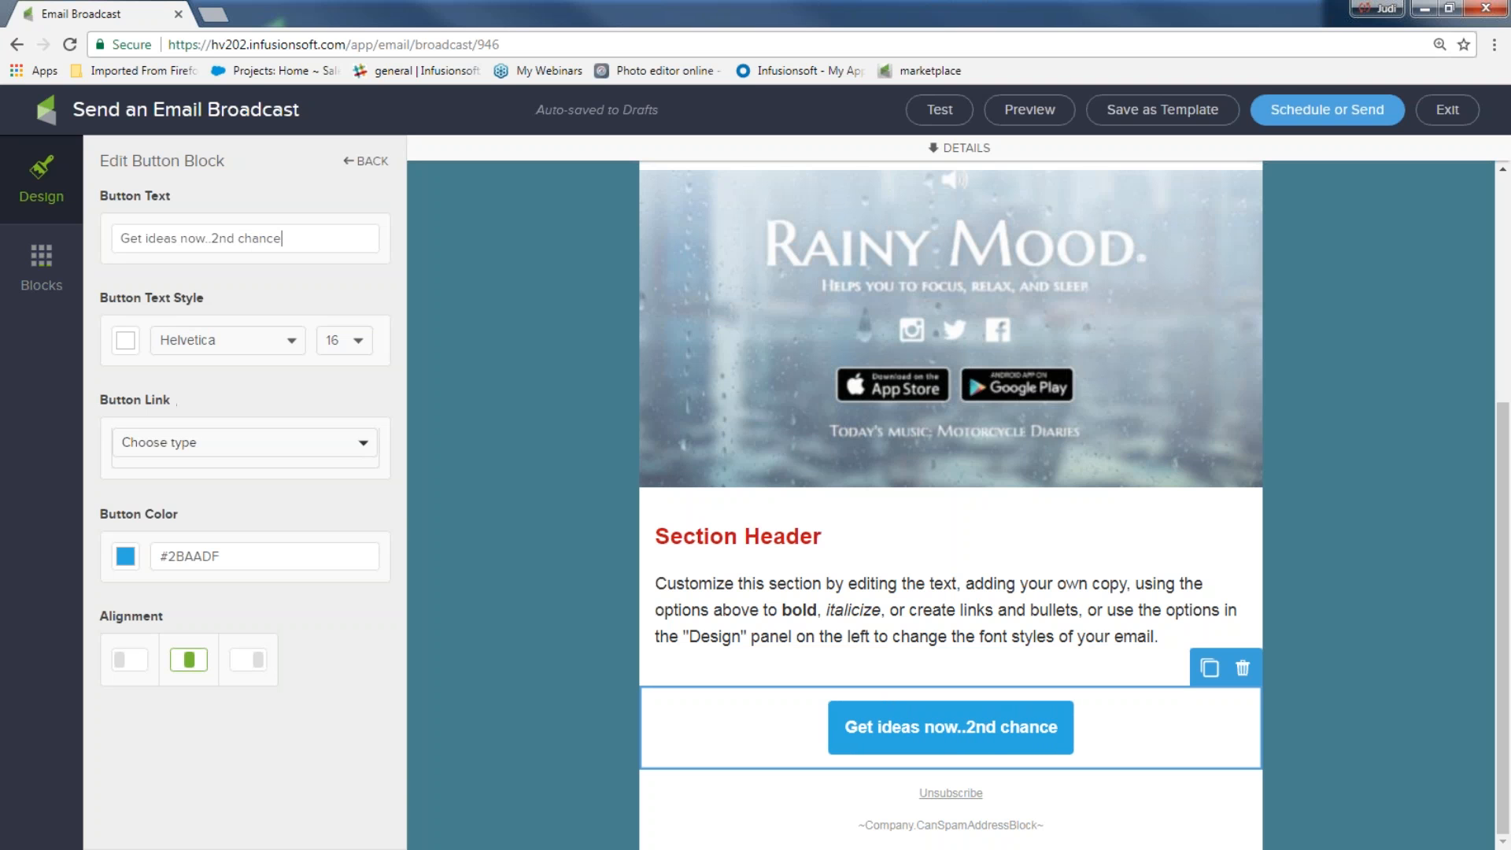
Link the button to a file download of 5 Fun-Newsletter ideas 4U.docx
{"action": "left_click", "coordinate": [159, 446]}
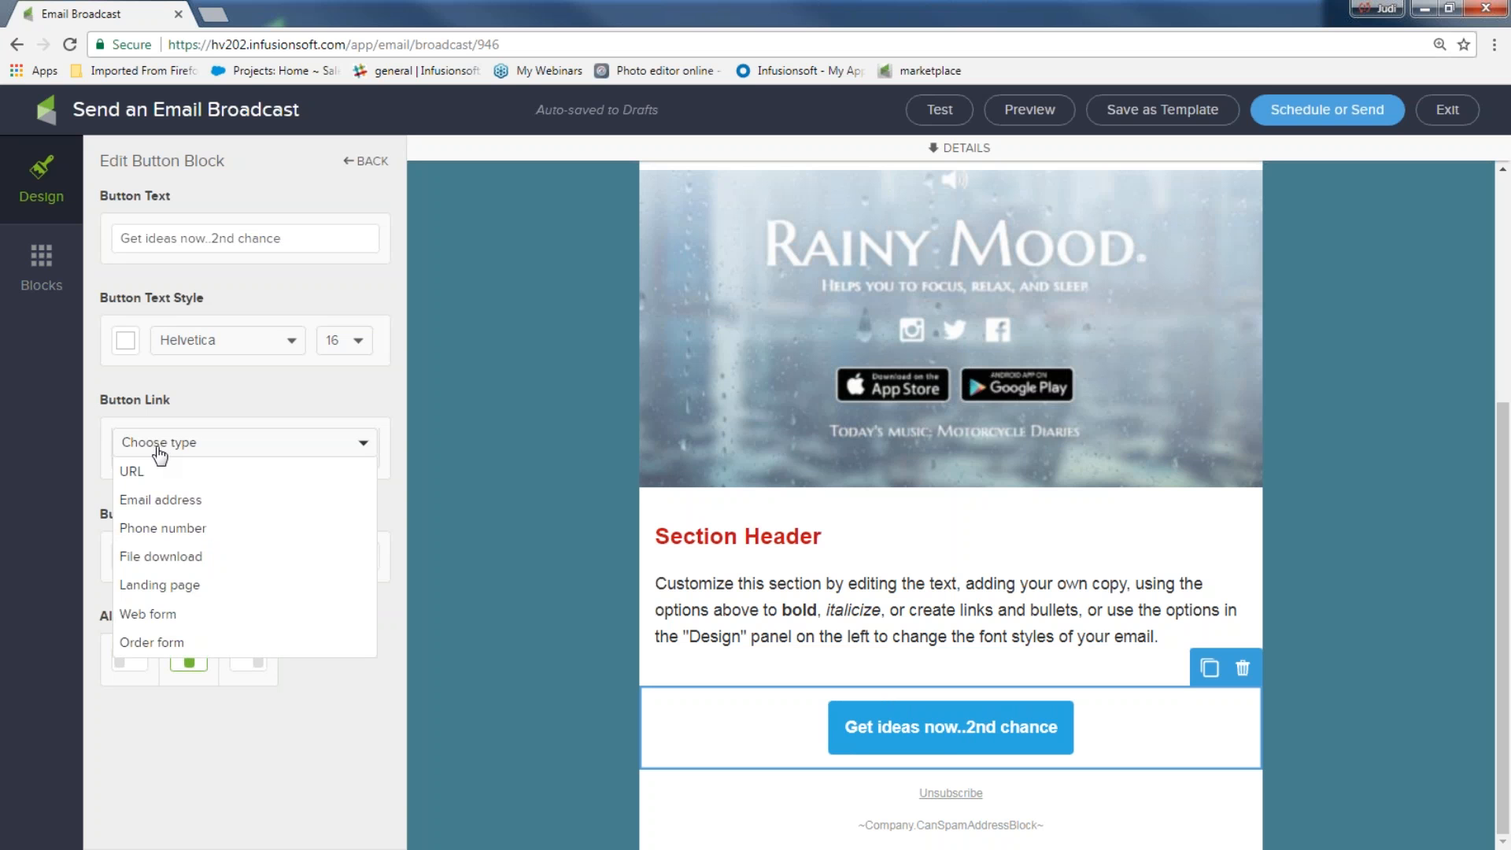
{"action": "left_click", "coordinate": [164, 558]}
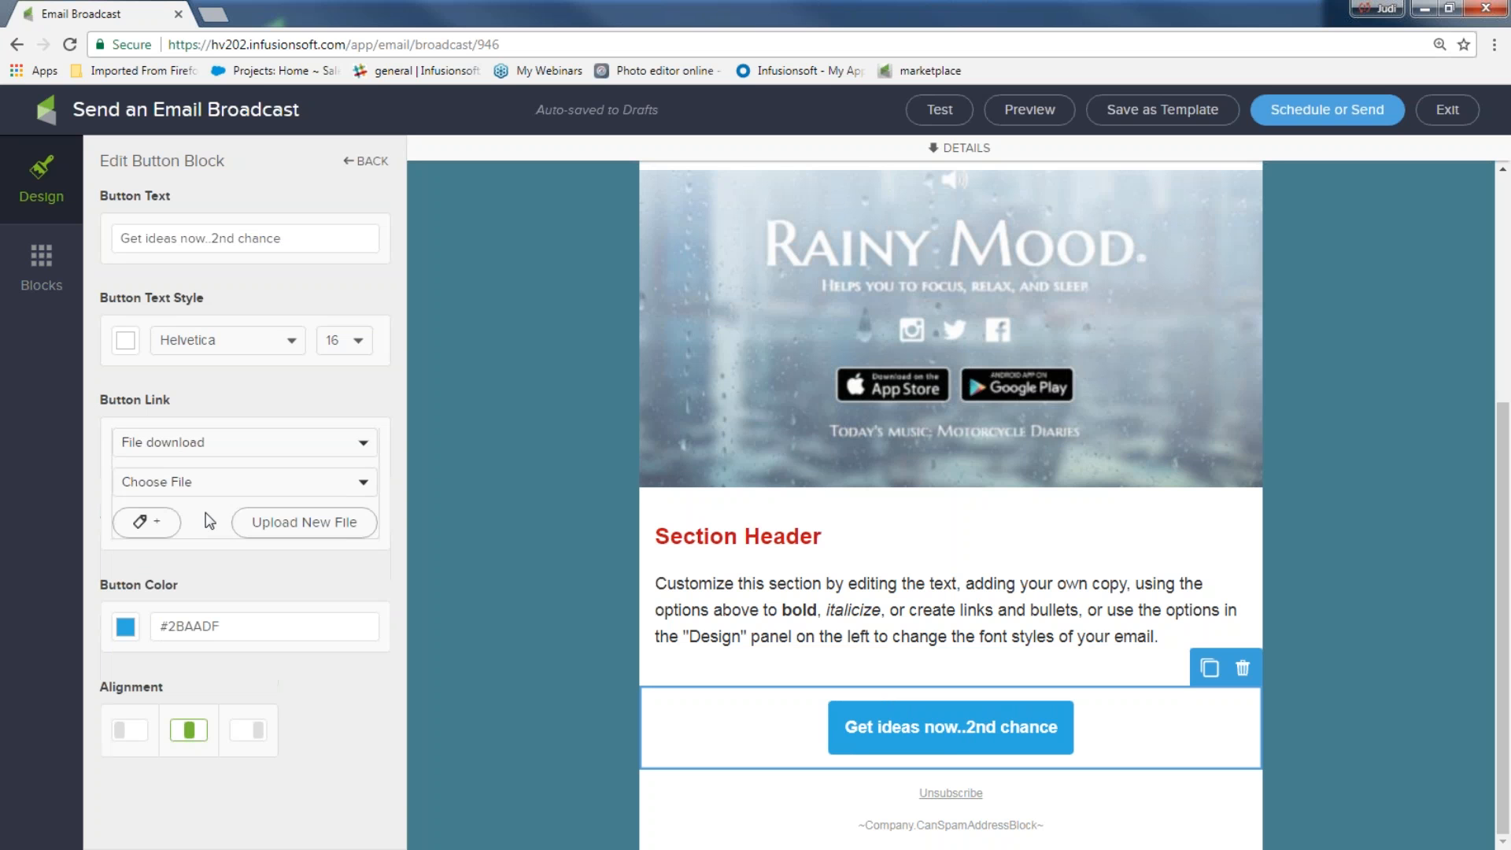
{"action": "left_click", "coordinate": [358, 485]}
{"action": "scroll", "coordinate": [275, 630], "scroll_direction": "down", "scroll_amount": 3}
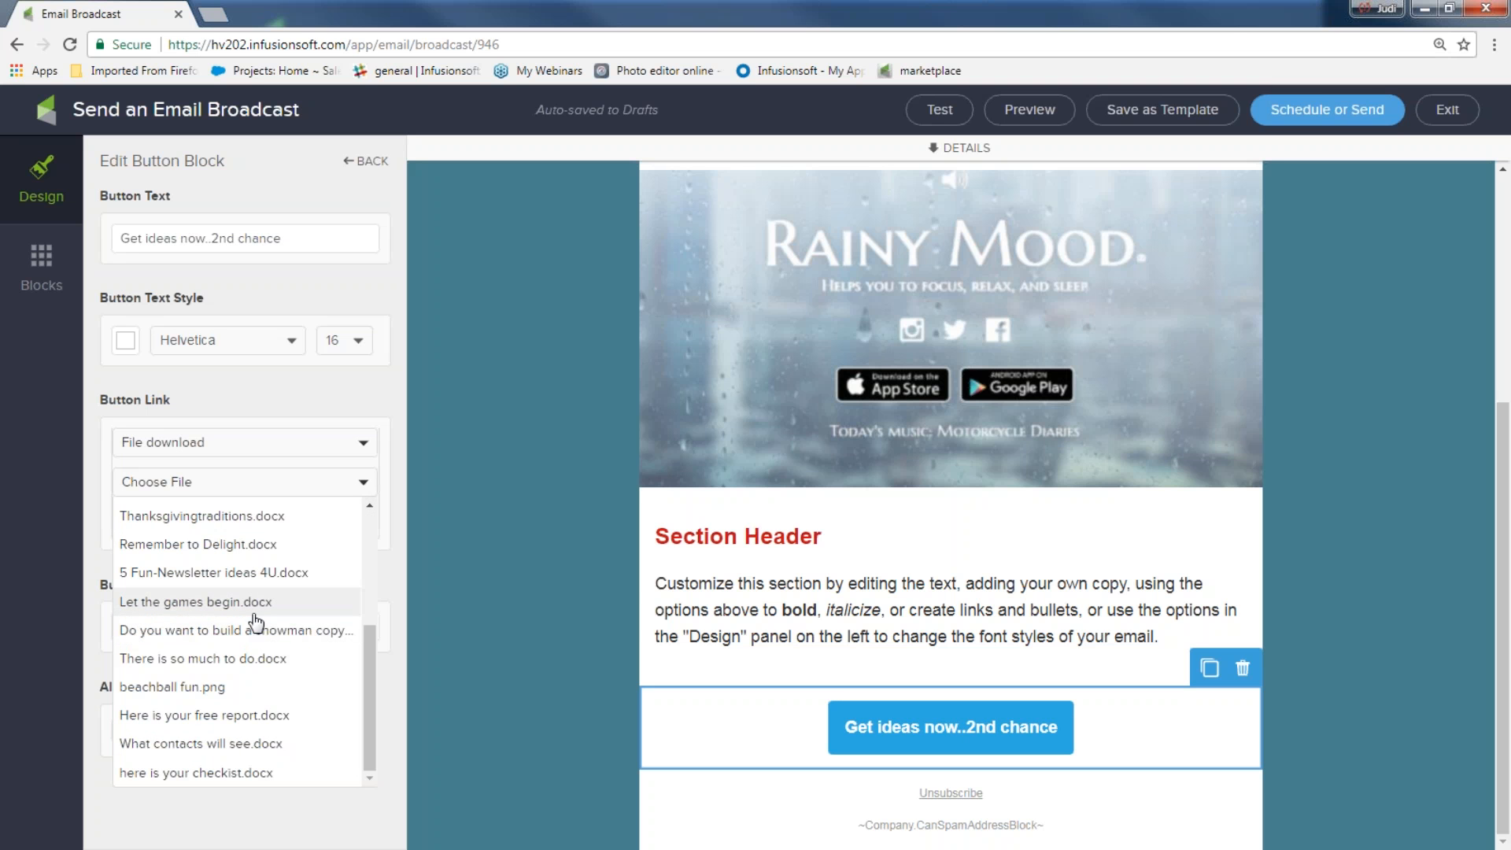
{"action": "left_click", "coordinate": [244, 573]}
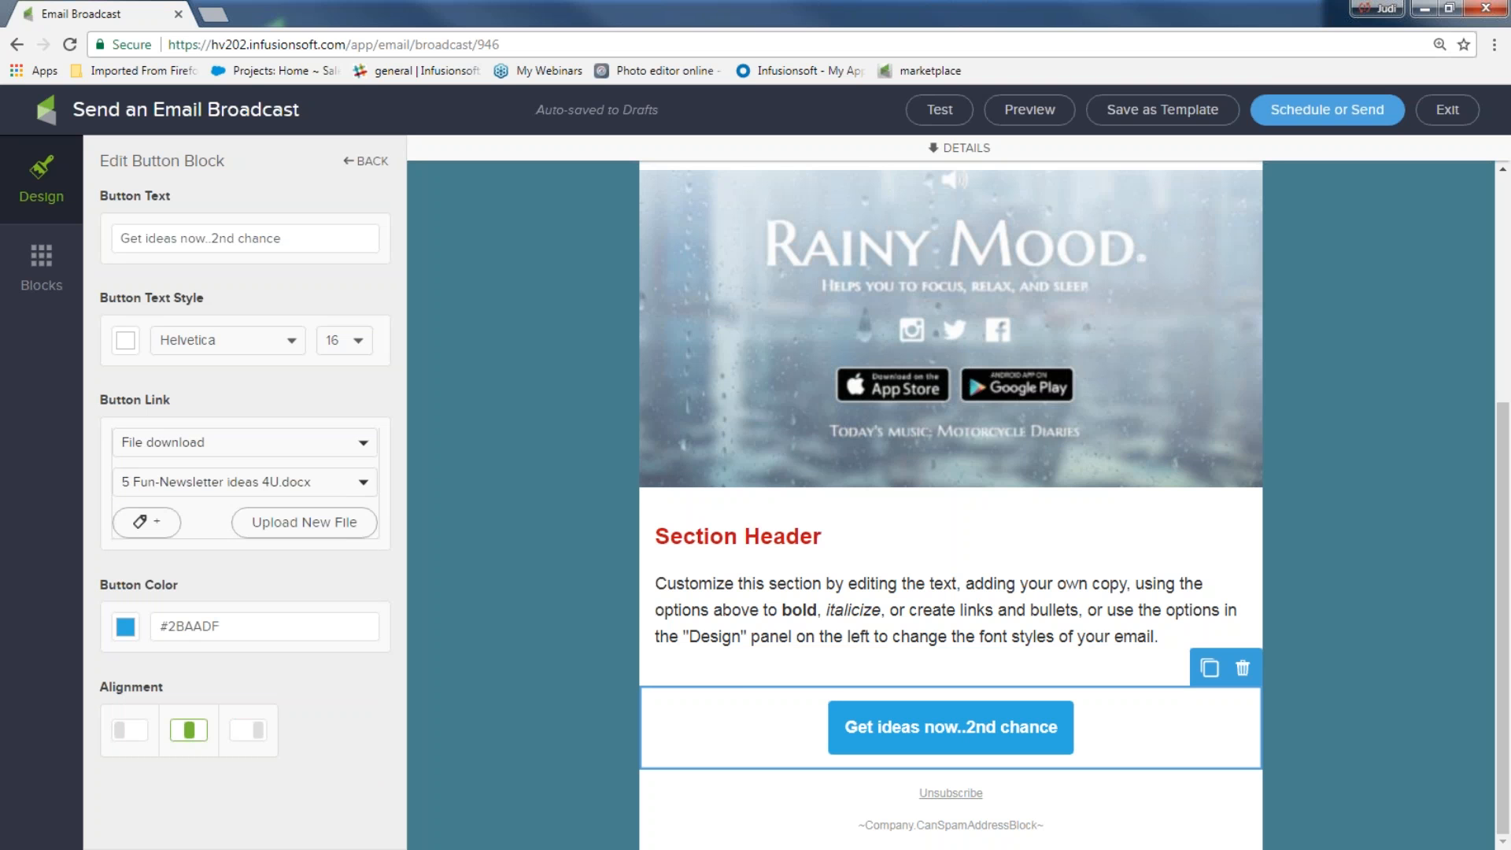
Tag contacts who click the button with 'downloaded ideas'
{"action": "left_click", "coordinate": [147, 522]}
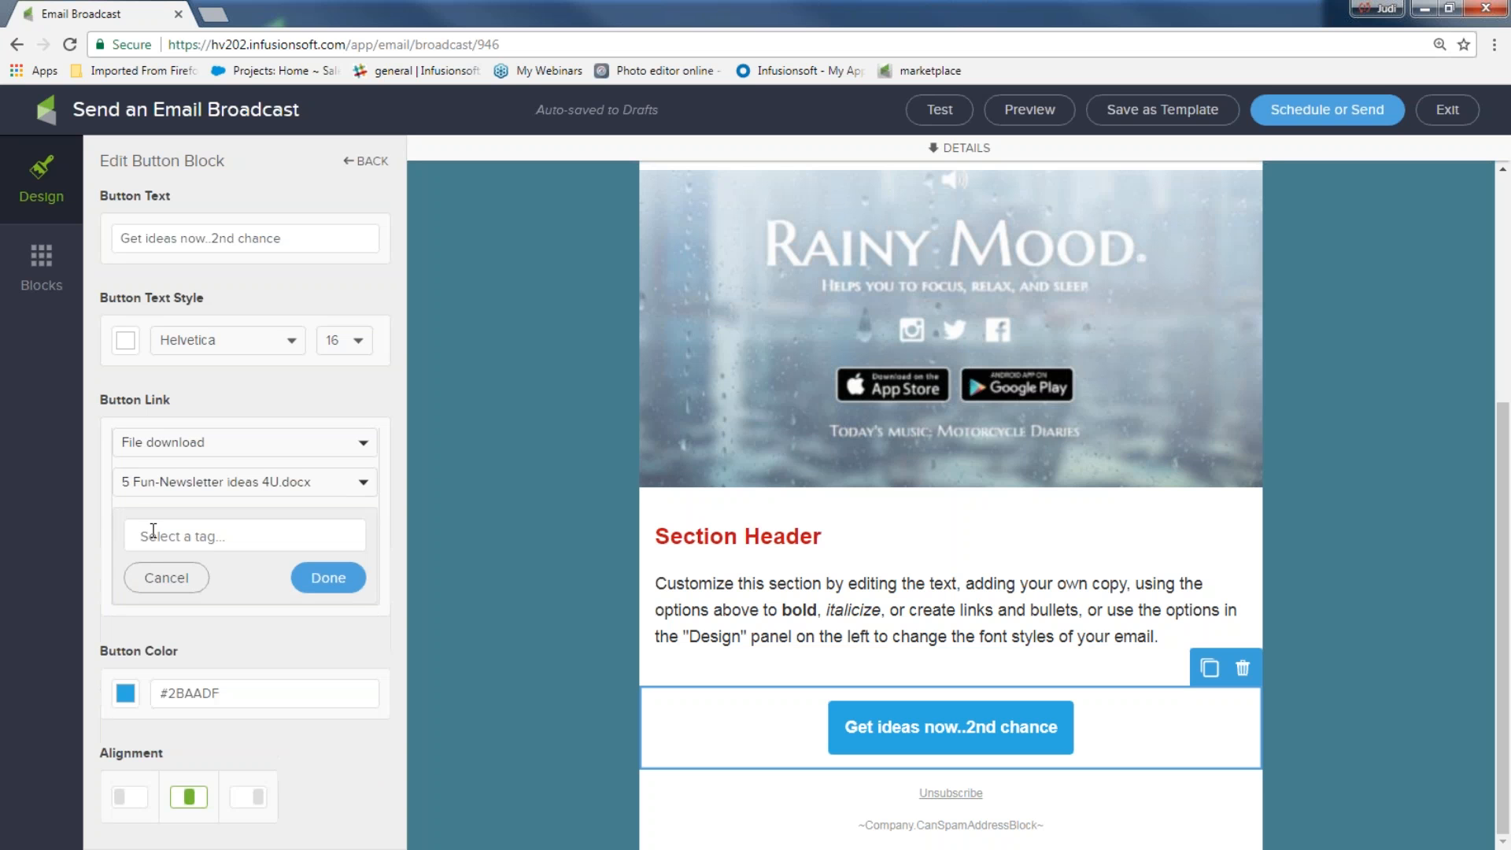
{"action": "type", "text": "do"}
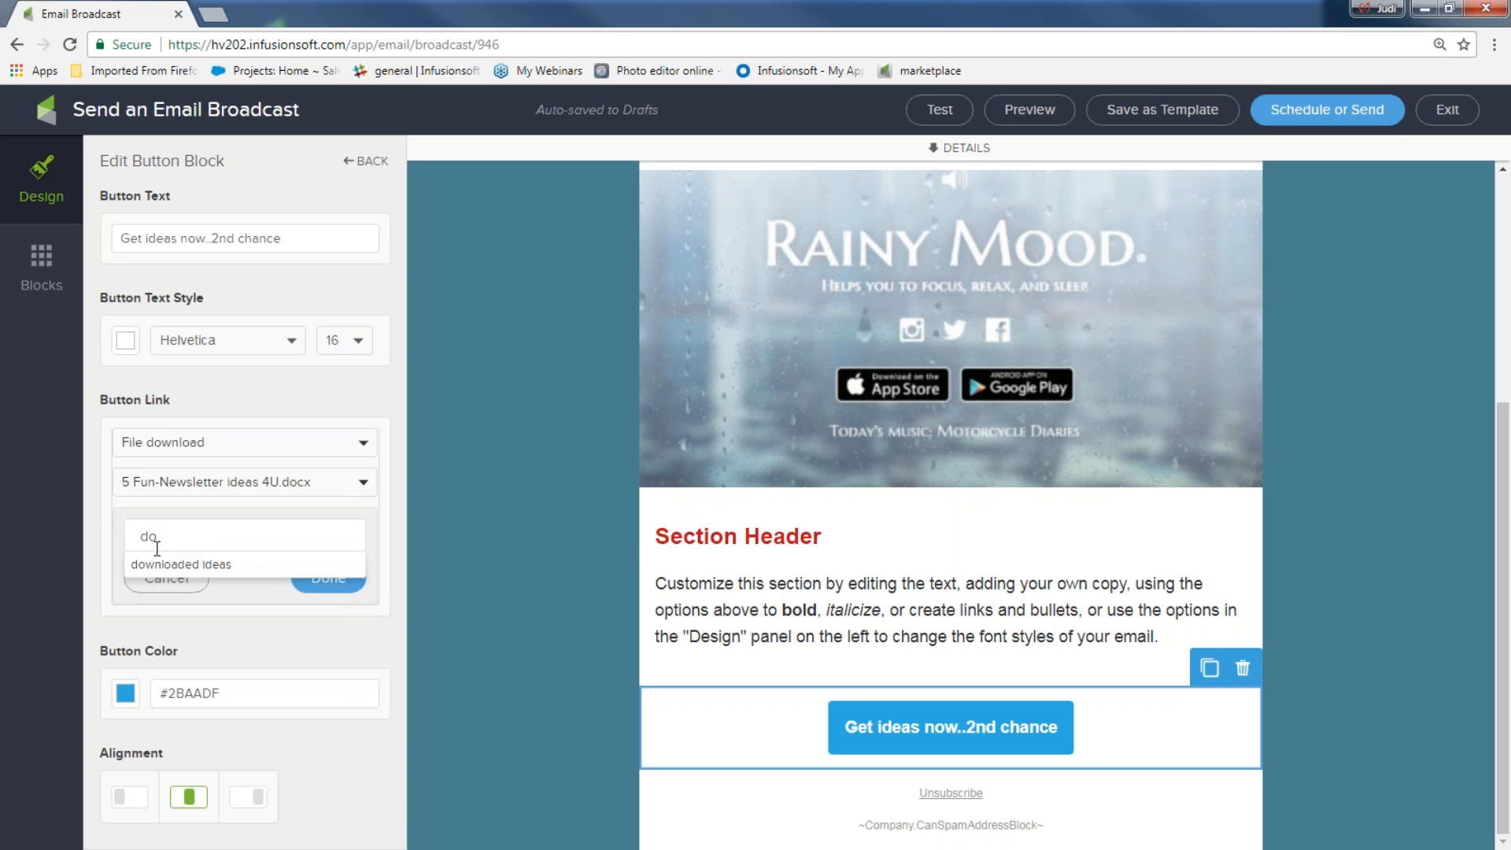
{"action": "left_click", "coordinate": [154, 565]}
{"action": "left_click", "coordinate": [319, 577]}
Make the button grey #ACACAC and deselect it
{"action": "left_click", "coordinate": [126, 628]}
{"action": "left_click", "coordinate": [268, 678]}
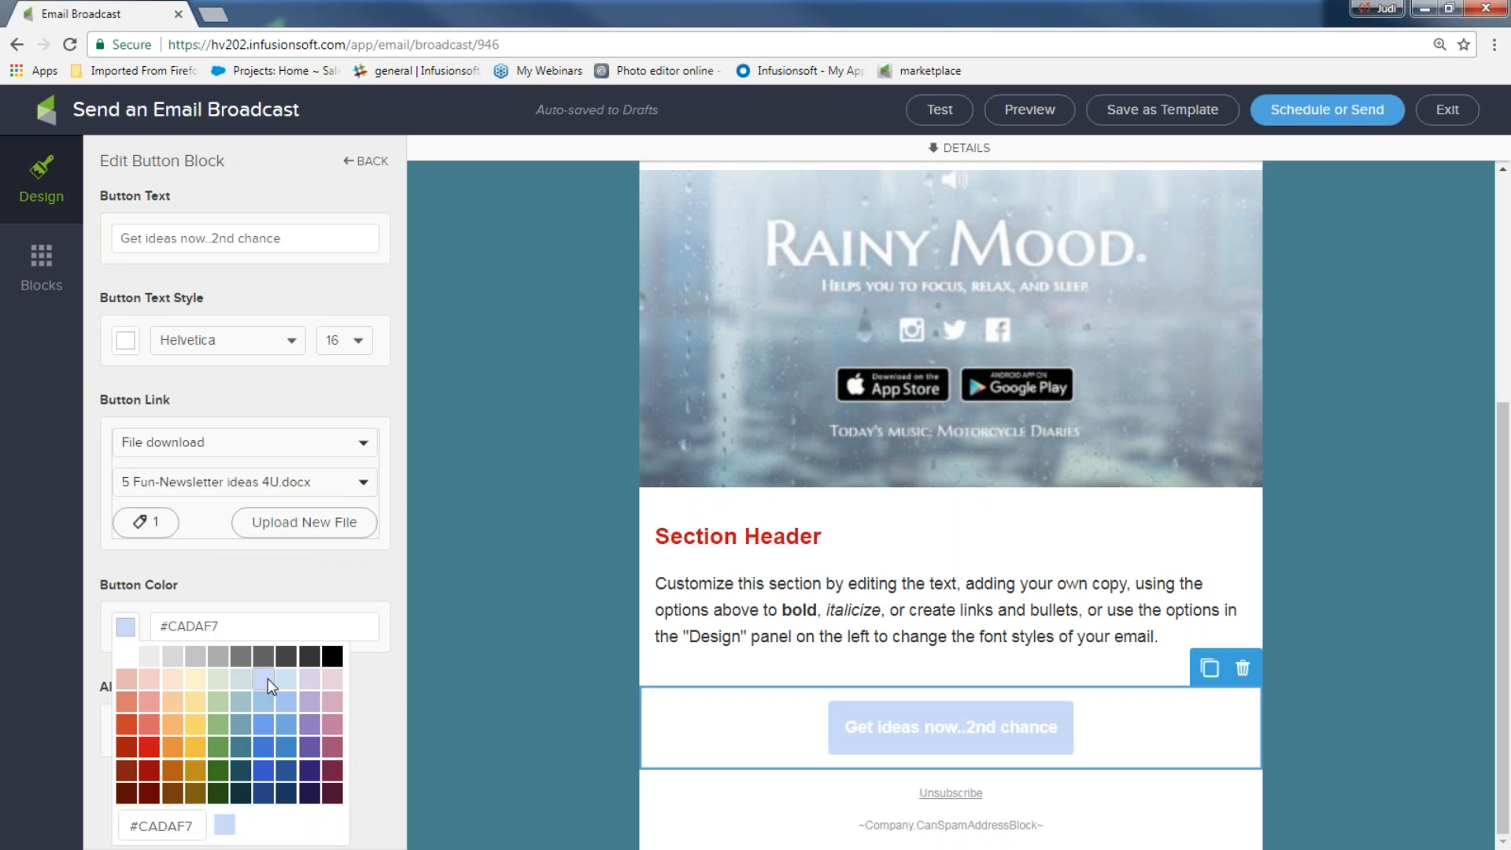
{"action": "left_click", "coordinate": [273, 749]}
{"action": "left_click", "coordinate": [192, 751]}
{"action": "left_click", "coordinate": [218, 657]}
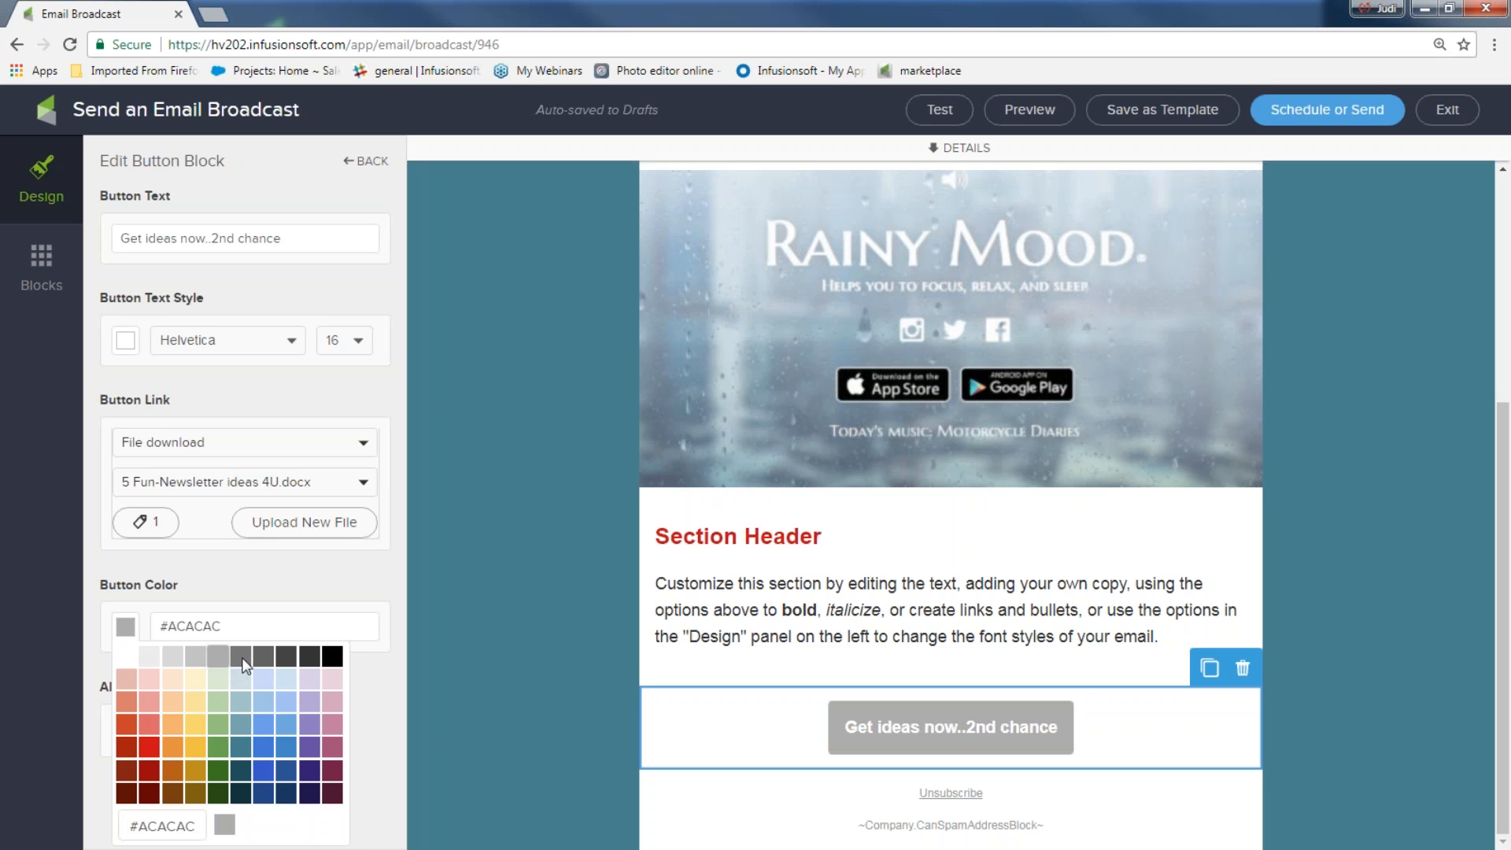
{"action": "left_click", "coordinate": [240, 658]}
{"action": "left_click", "coordinate": [471, 685]}
{"action": "scroll", "coordinate": [1452, 582], "scroll_direction": "up", "scroll_amount": 5}
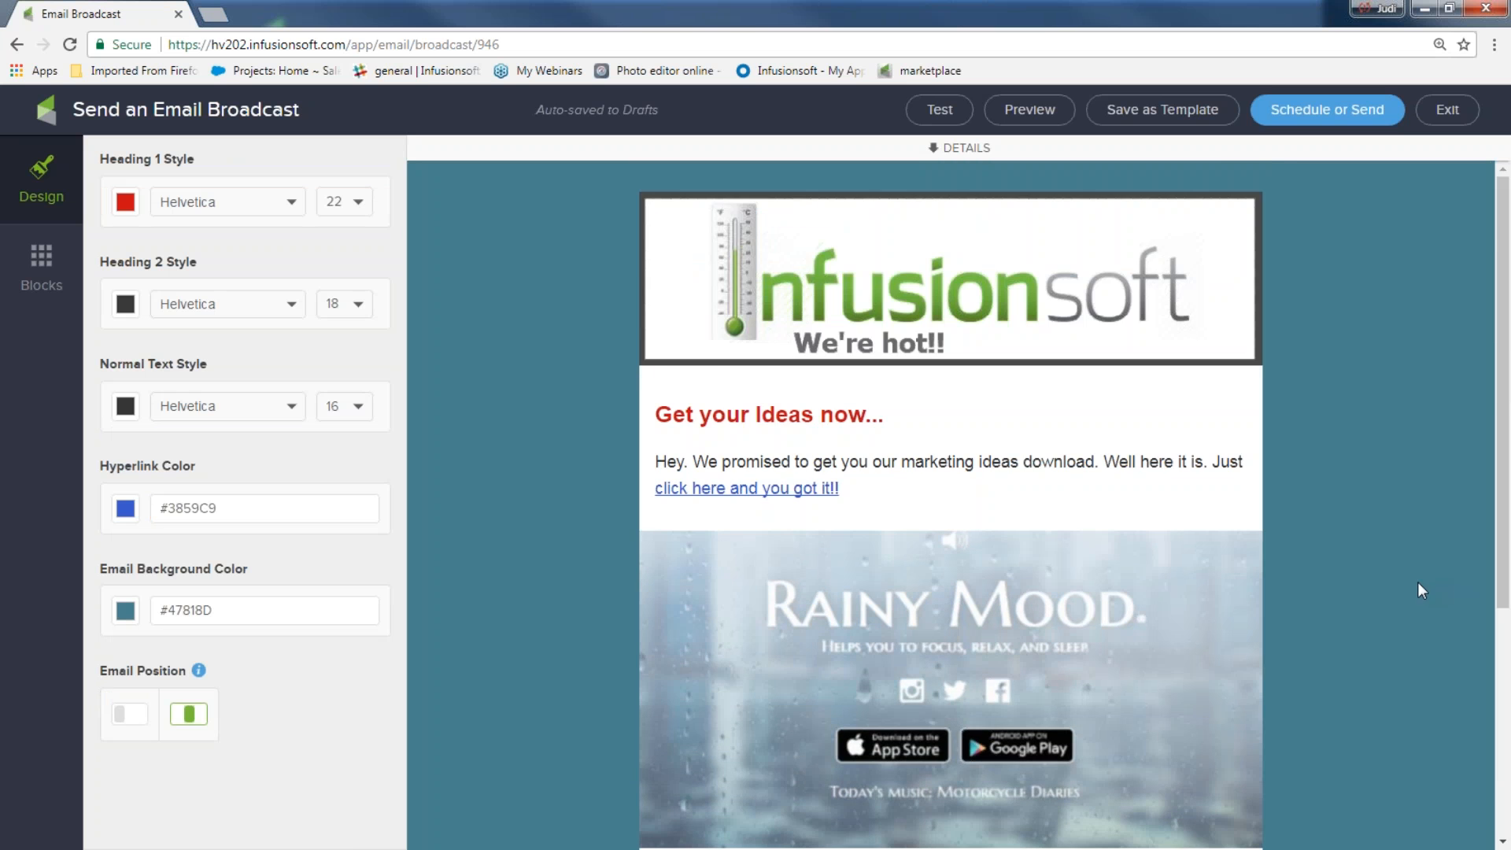
Scroll through the email preview to review it, then show the Blocks palette
{"action": "scroll", "coordinate": [1413, 589], "scroll_direction": "down", "scroll_amount": 6}
{"action": "scroll", "coordinate": [1405, 592], "scroll_direction": "up", "scroll_amount": 6}
{"action": "scroll", "coordinate": [953, 441], "scroll_direction": "down", "scroll_amount": 3}
{"action": "scroll", "coordinate": [939, 449], "scroll_direction": "down", "scroll_amount": 3}
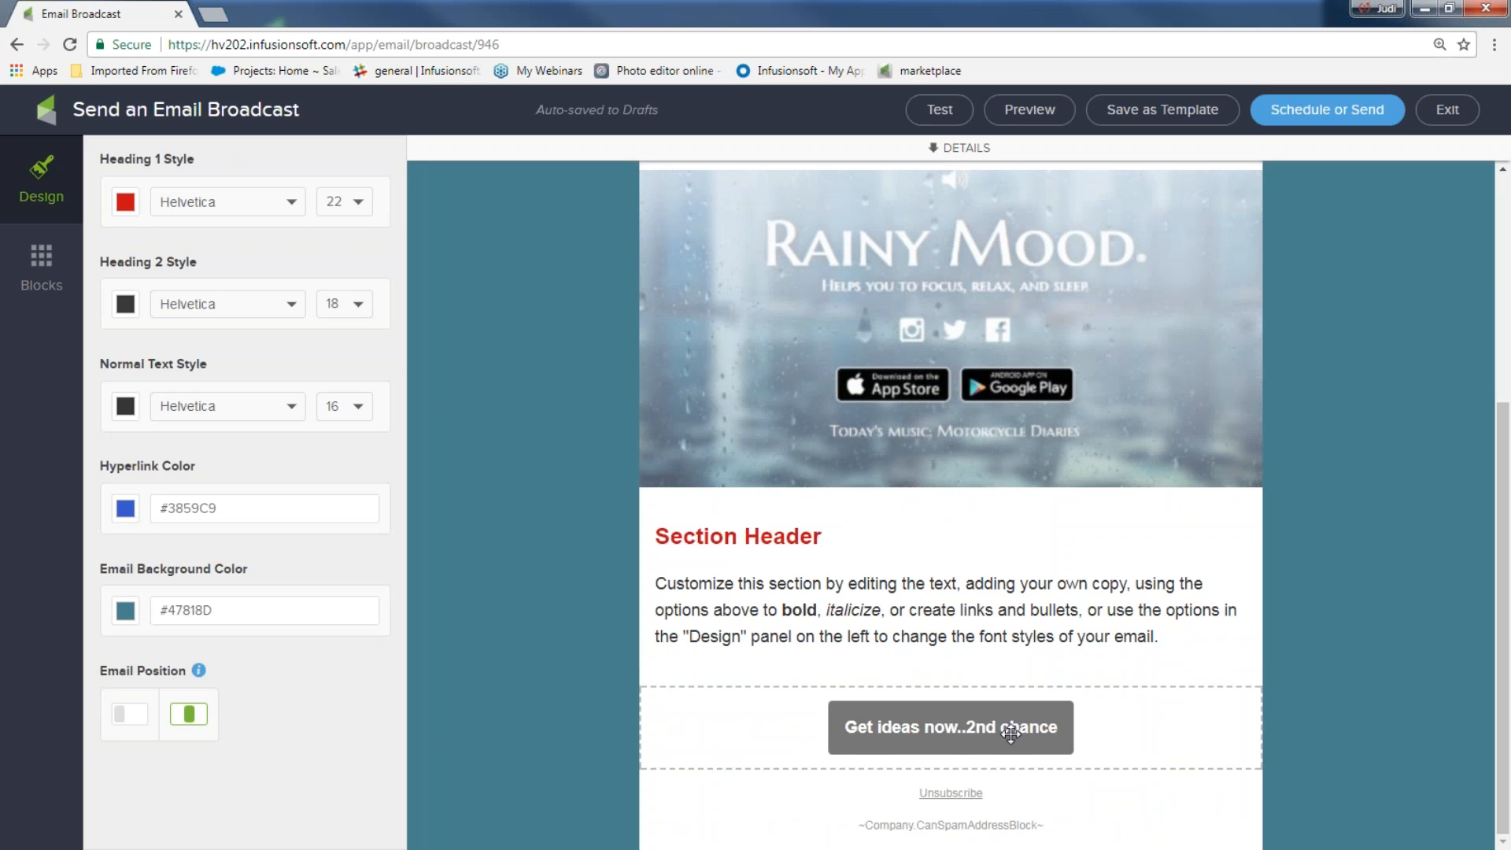
{"action": "scroll", "coordinate": [1011, 721], "scroll_direction": "up", "scroll_amount": 6}
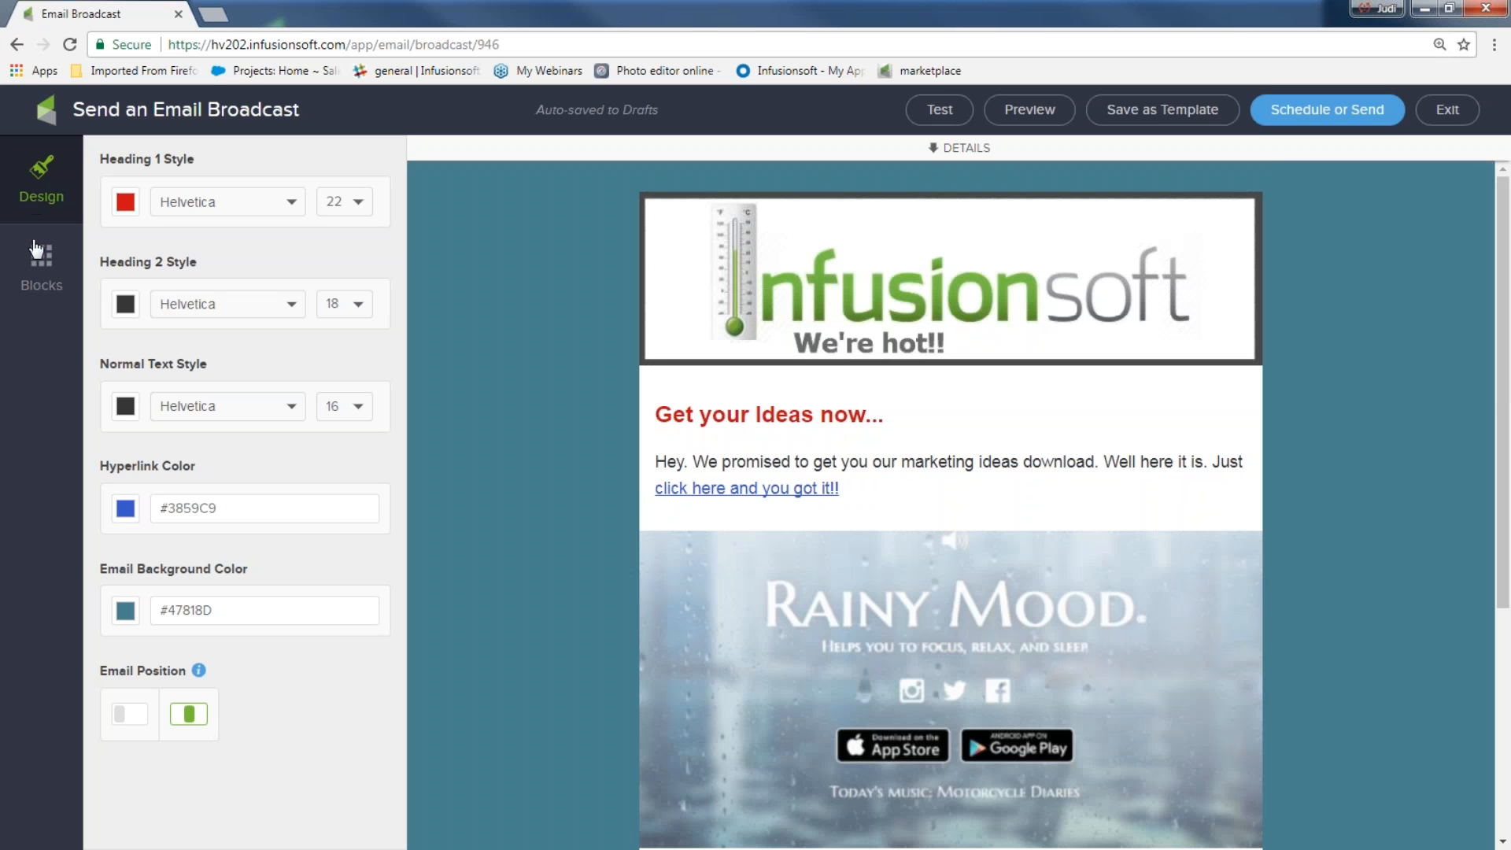
{"action": "left_click", "coordinate": [43, 279]}
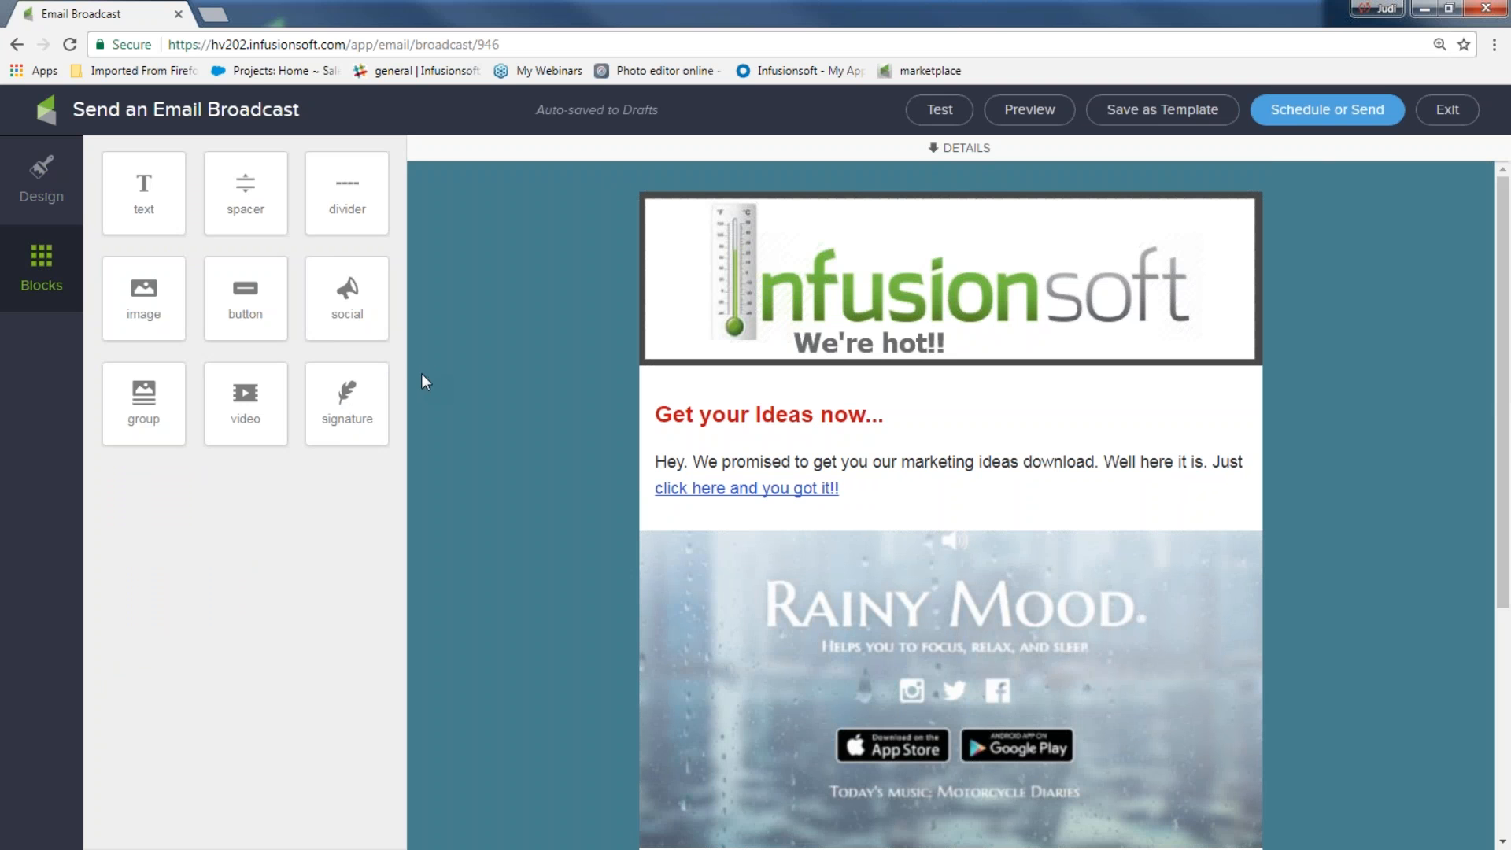
Add an image block under the header holding ducks_like_rain.png and open it in the Photo Editor
{"action": "left_click_drag", "start_coordinate": [144, 293], "coordinate": [749, 394]}
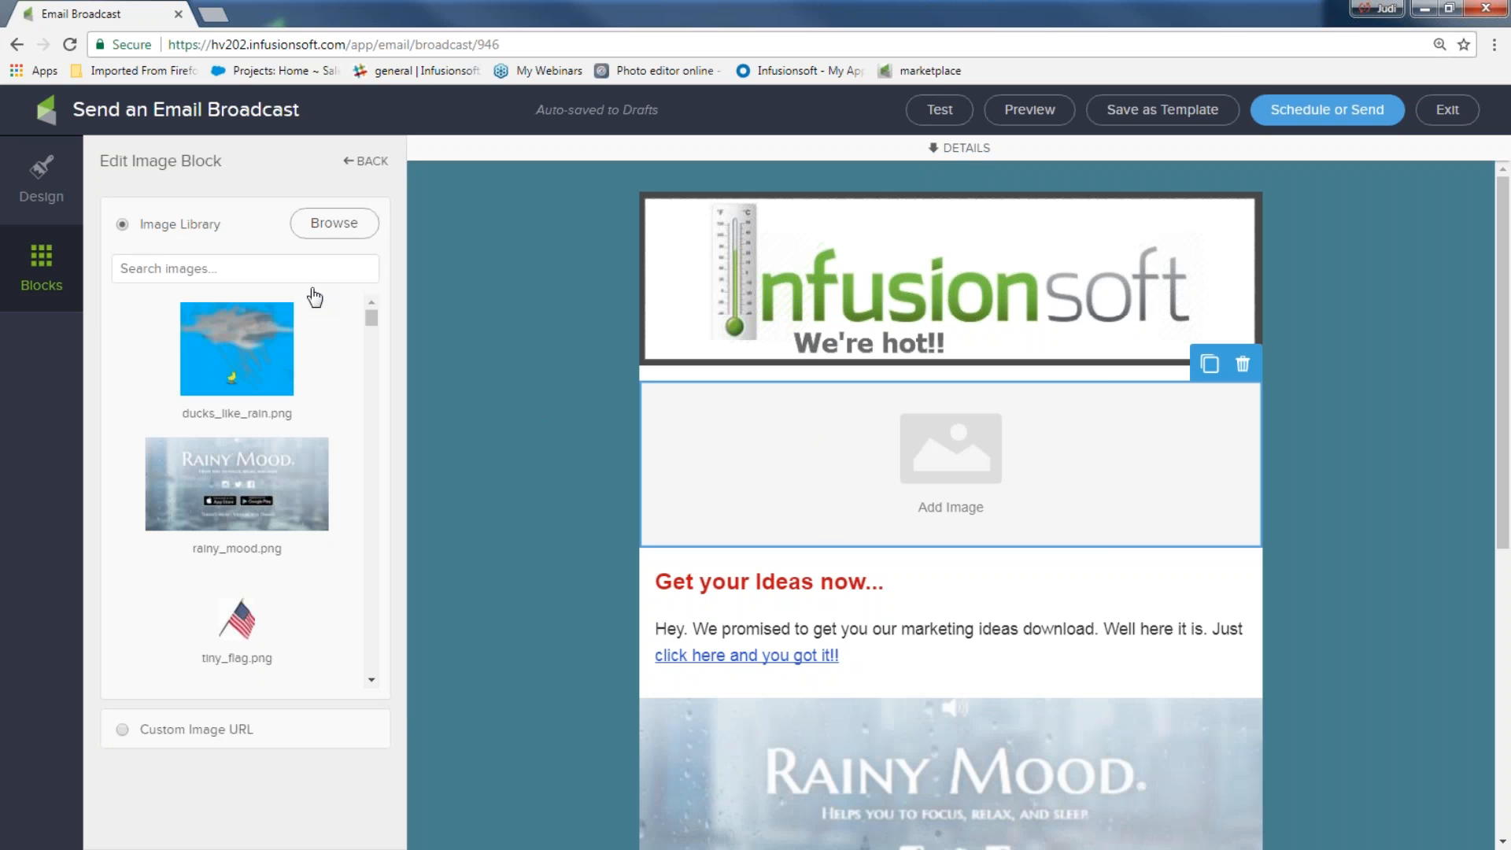
{"action": "left_click", "coordinate": [254, 343]}
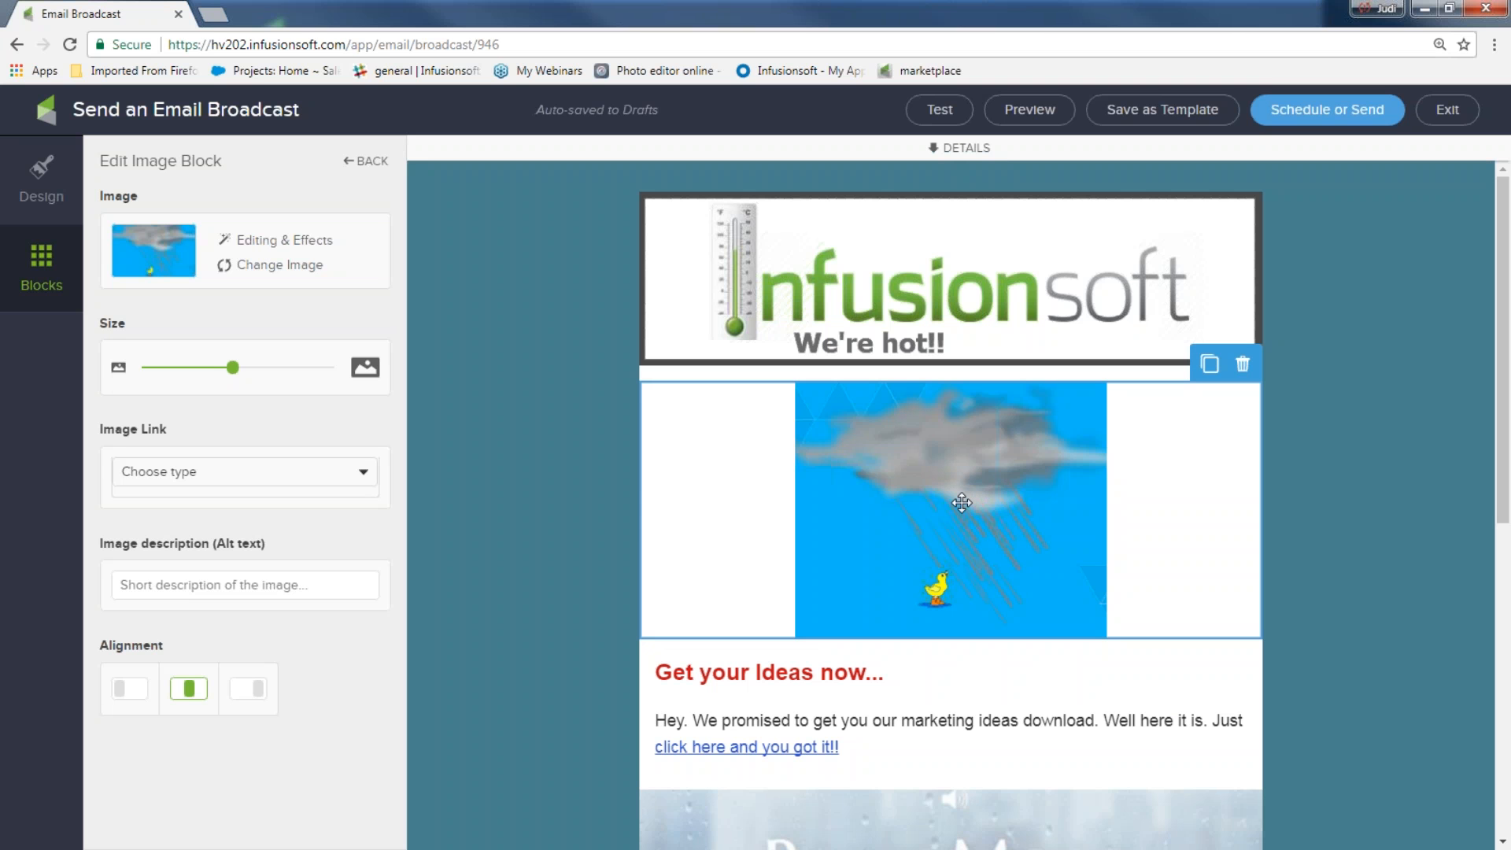
{"action": "left_click", "coordinate": [290, 242]}
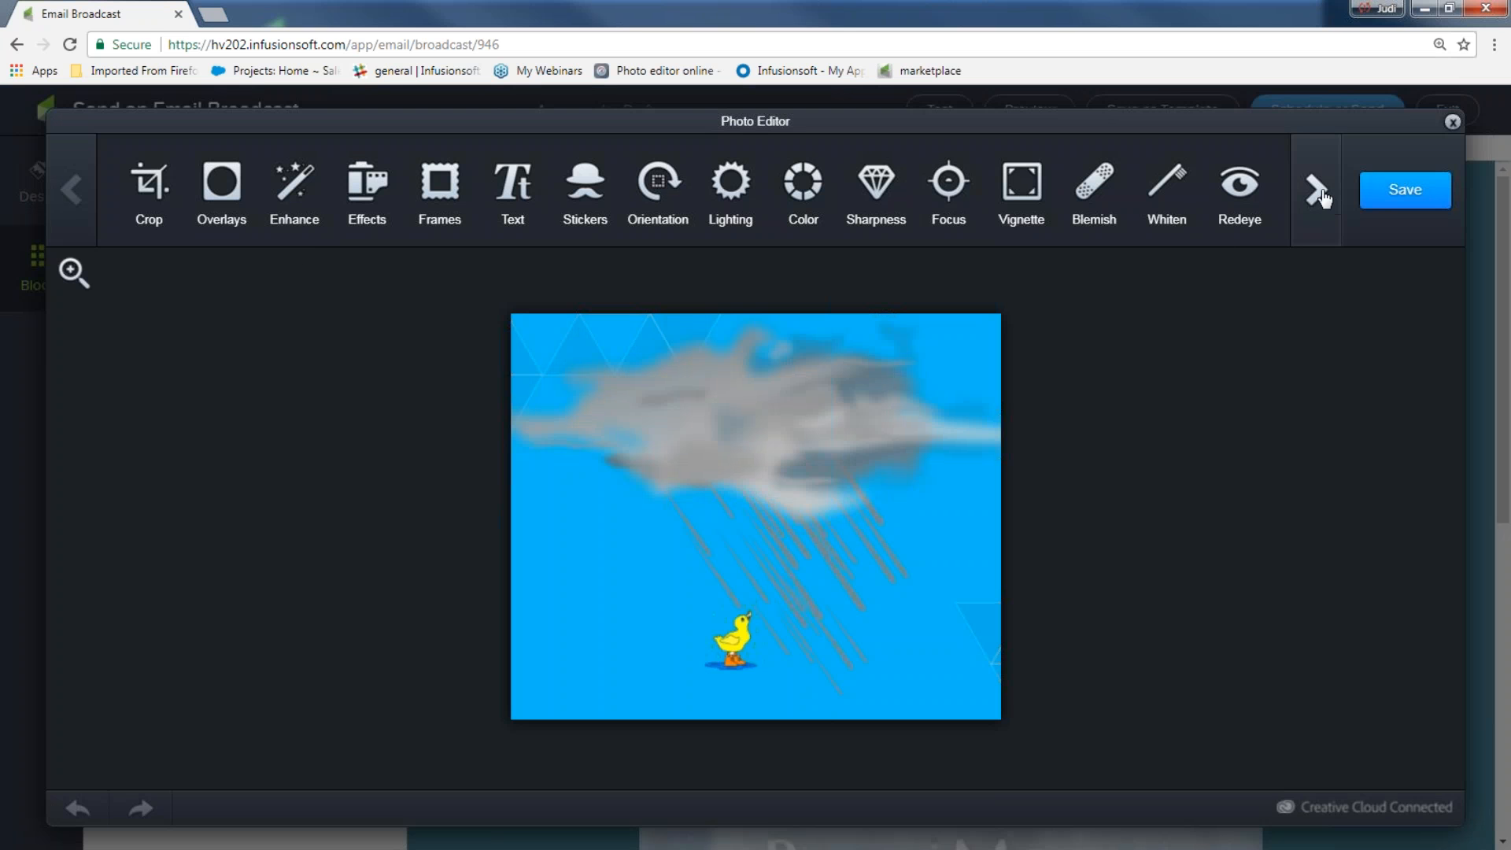
Add meme captions 'DUCKS LIKE RAIN' on top and 'DO YOU???' at bottom, then save the picture
{"action": "left_click", "coordinate": [1319, 193]}
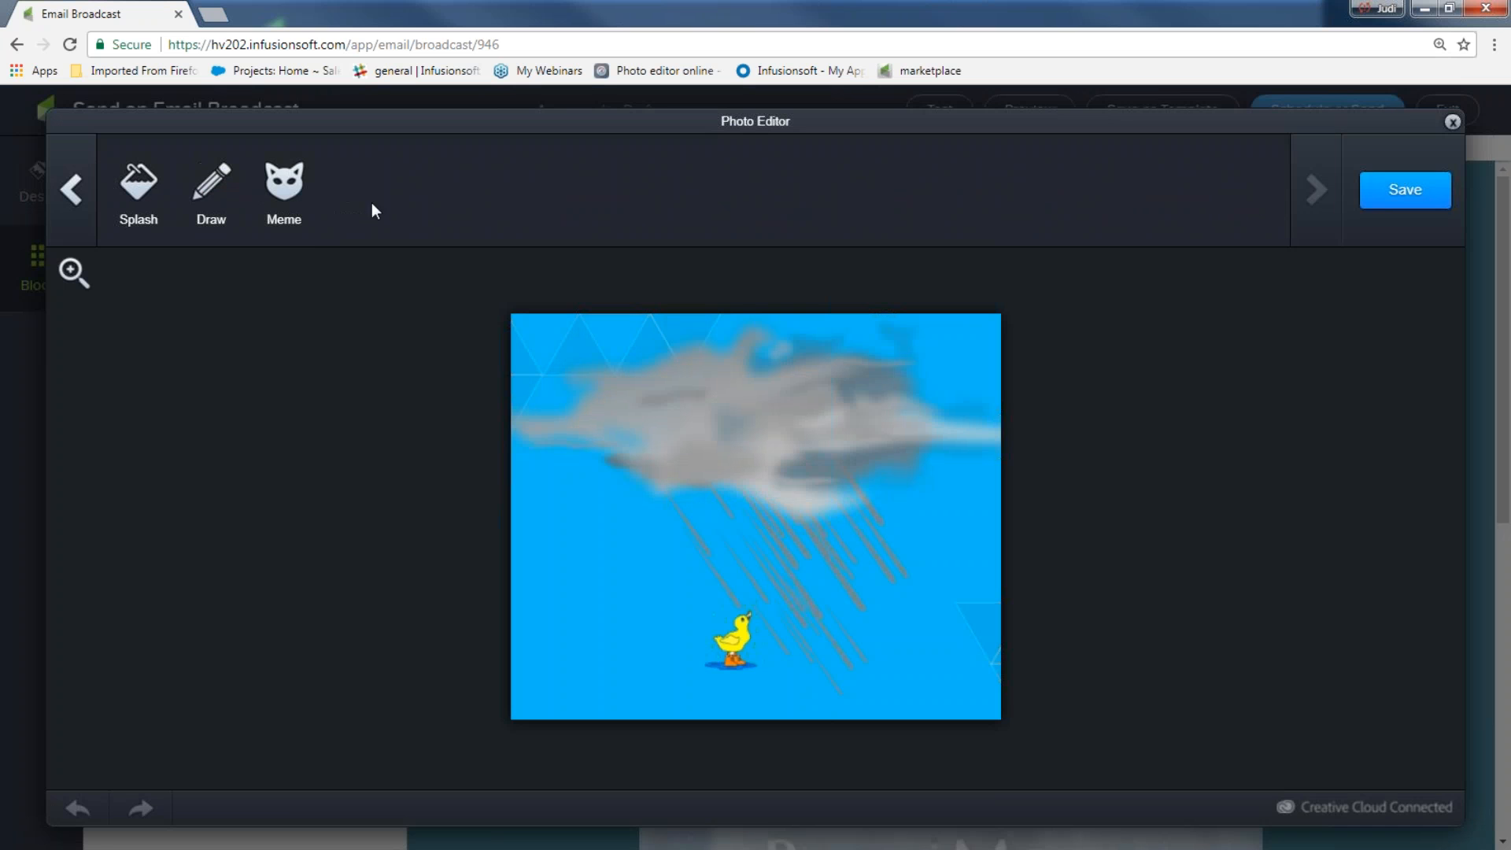
{"action": "left_click", "coordinate": [285, 188]}
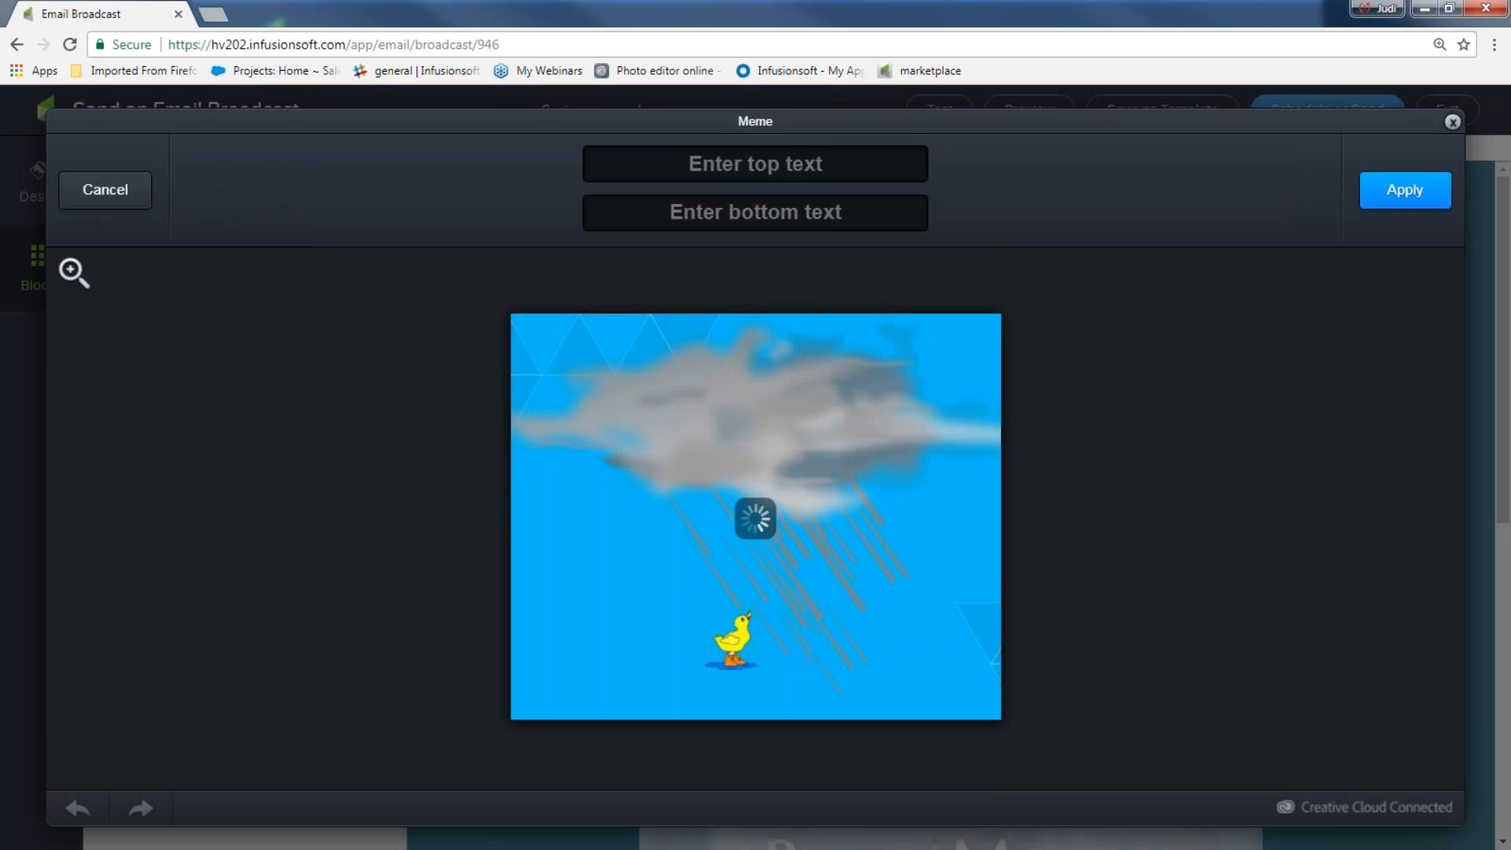
{"action": "left_click", "coordinate": [751, 155]}
{"action": "type", "text": "ducks like rain"}
{"action": "left_click", "coordinate": [733, 214]}
{"action": "type", "text": "Do you"}
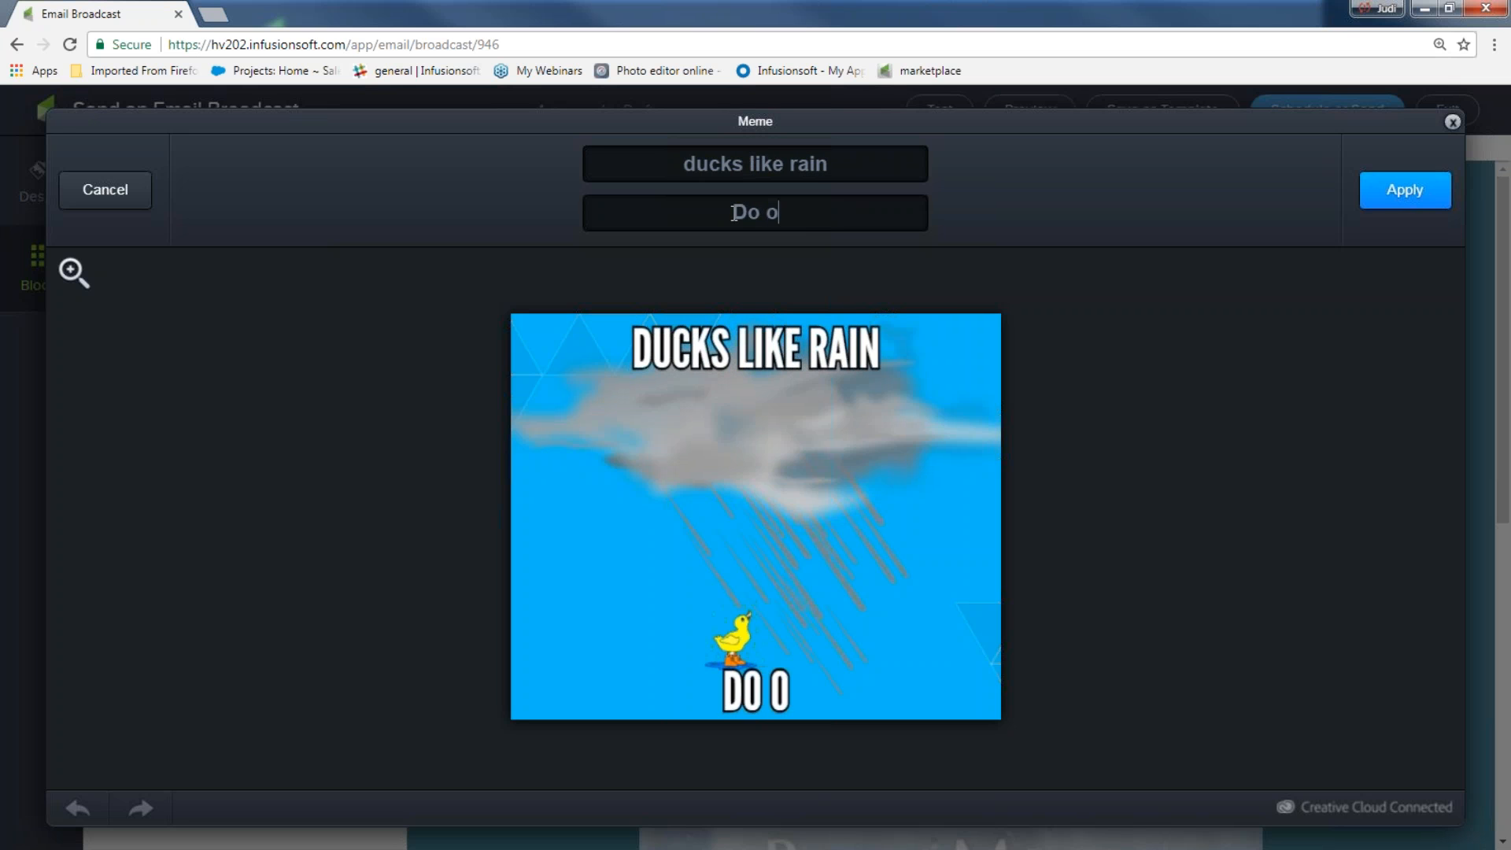
{"action": "type", "text": "<"}
{"action": "key", "text": "BackSpace"}
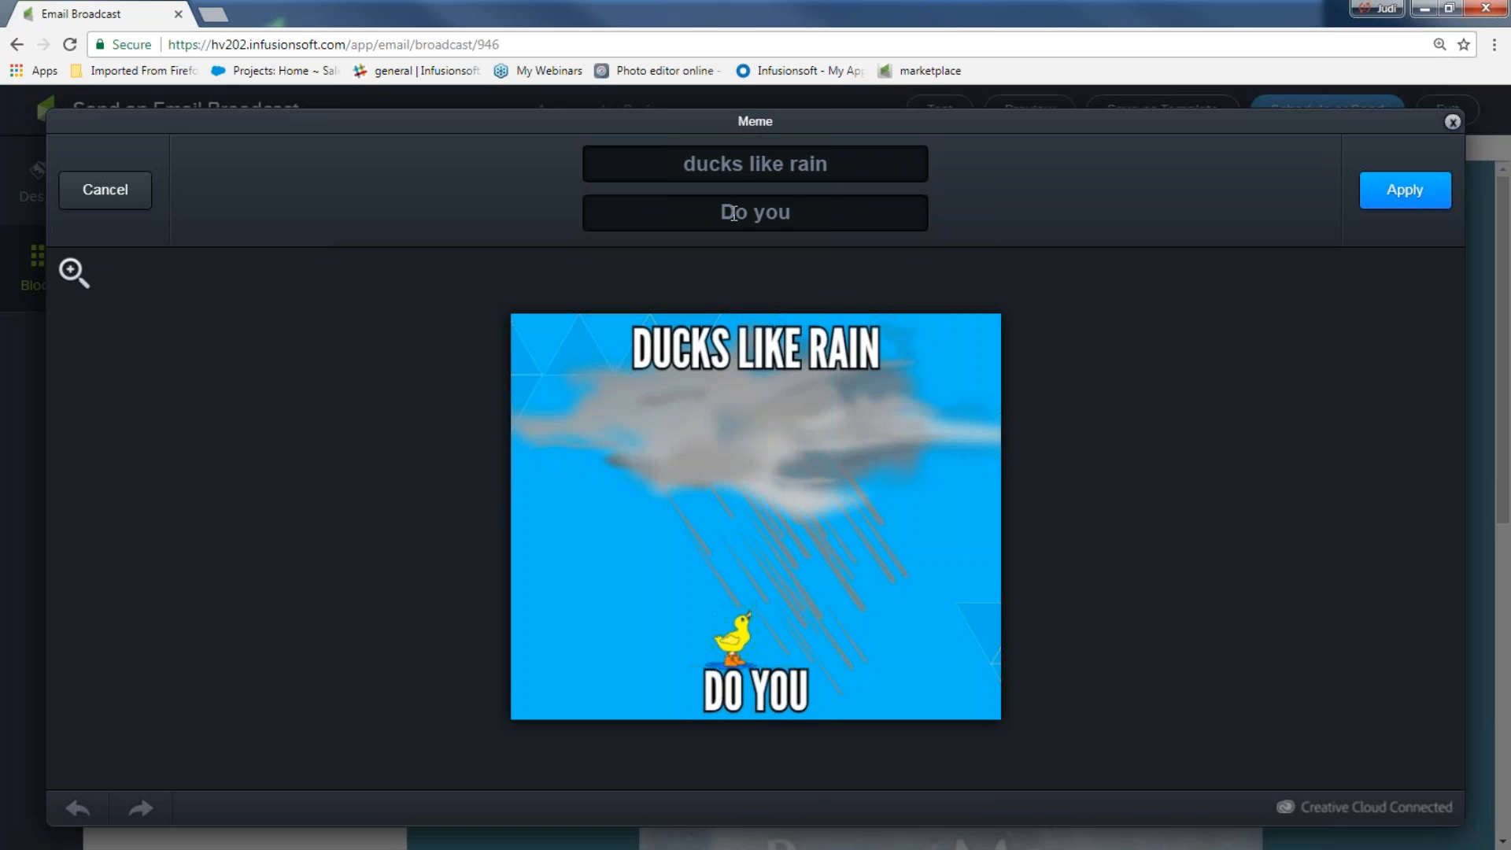
{"action": "type", "text": "???"}
{"action": "left_click", "coordinate": [1424, 195]}
{"action": "left_click", "coordinate": [1416, 195]}
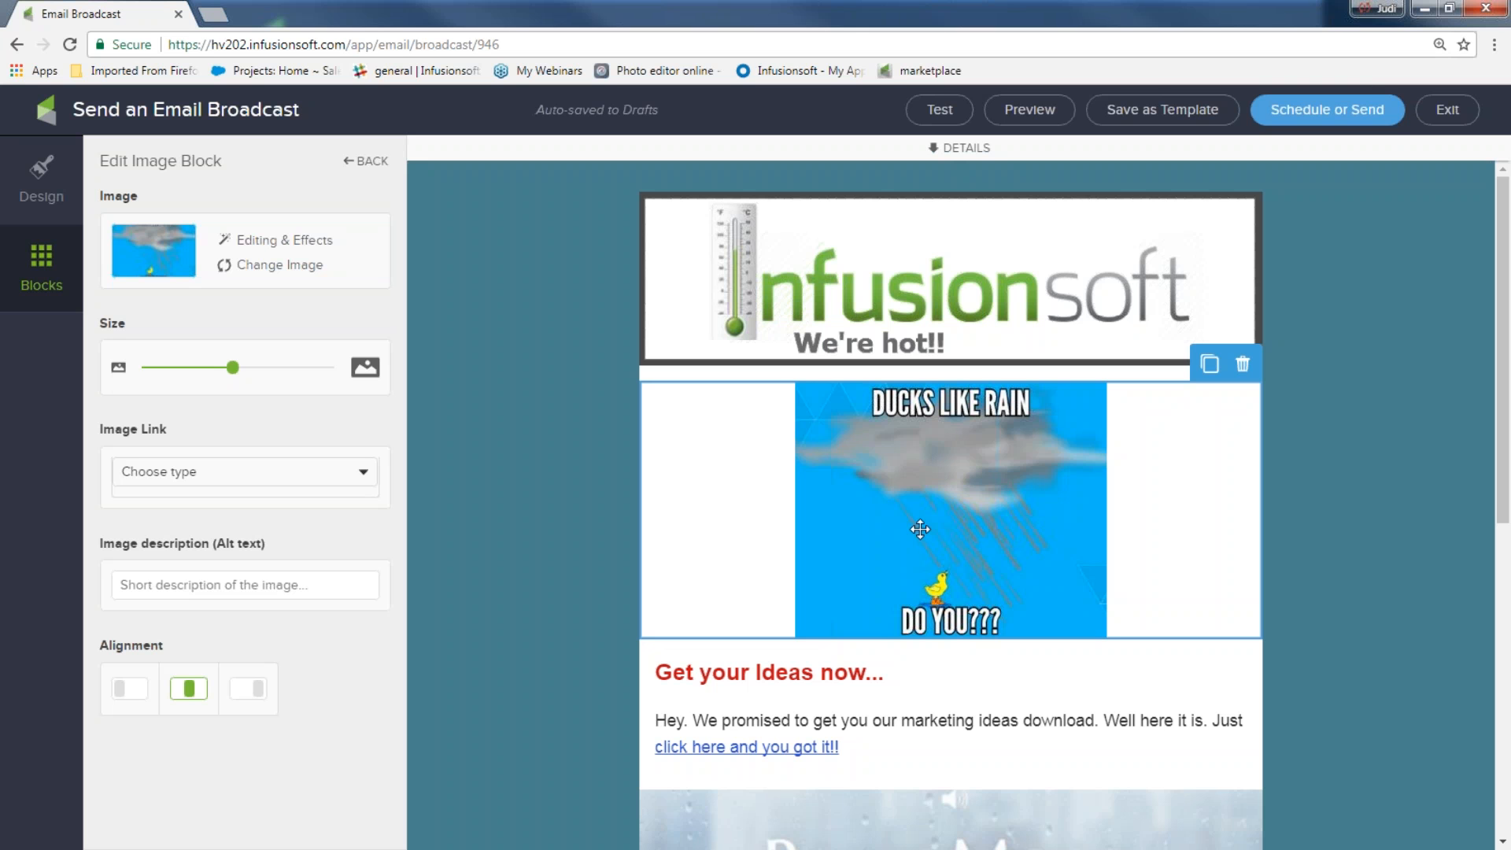
Leave the duck picture without a link and deselect it to return to the blocks palette
{"action": "left_click", "coordinate": [363, 476]}
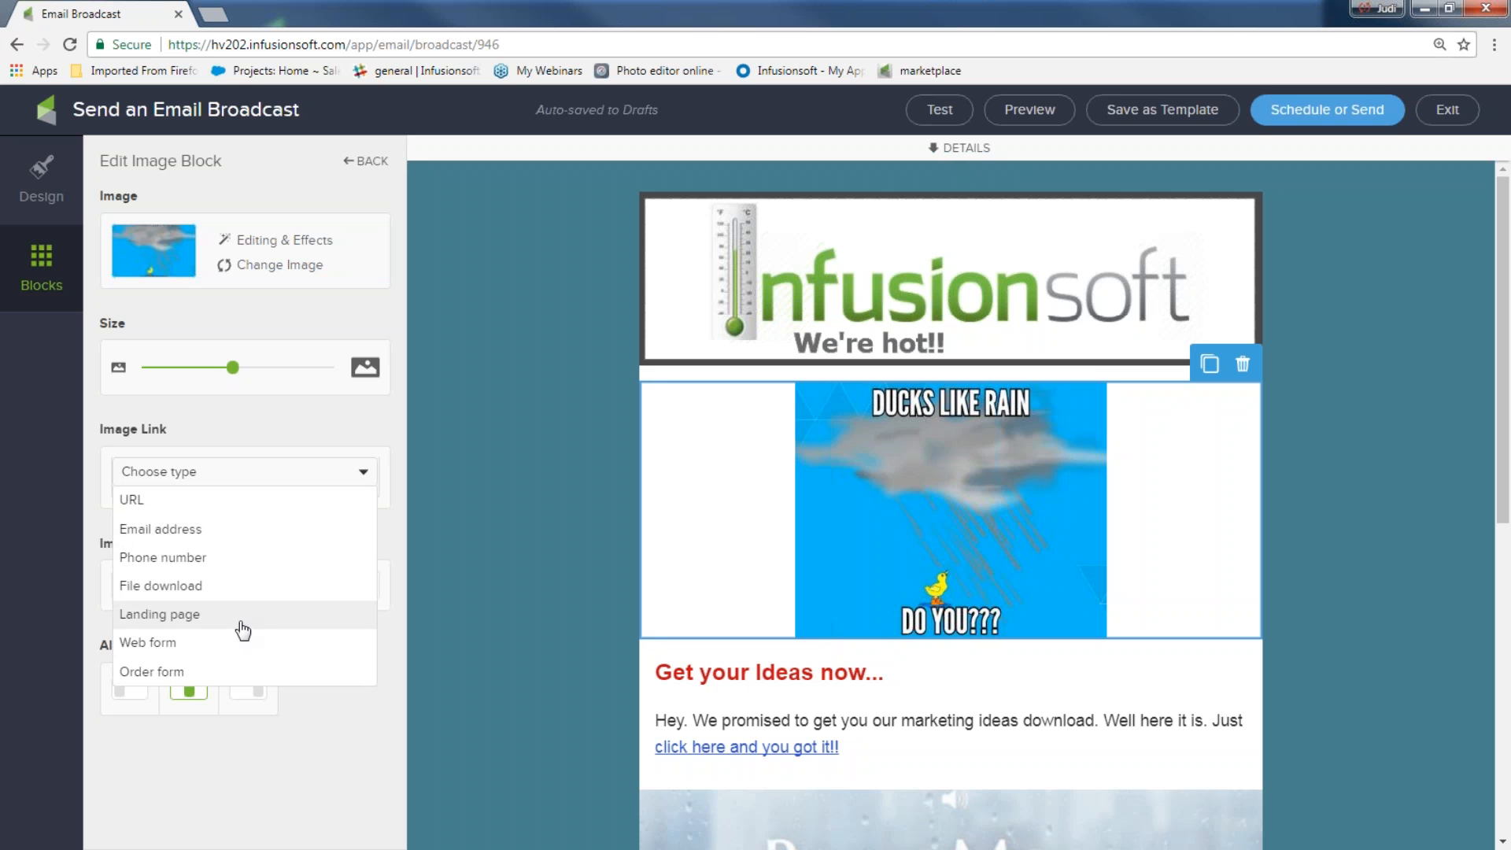
{"action": "left_click", "coordinate": [560, 531]}
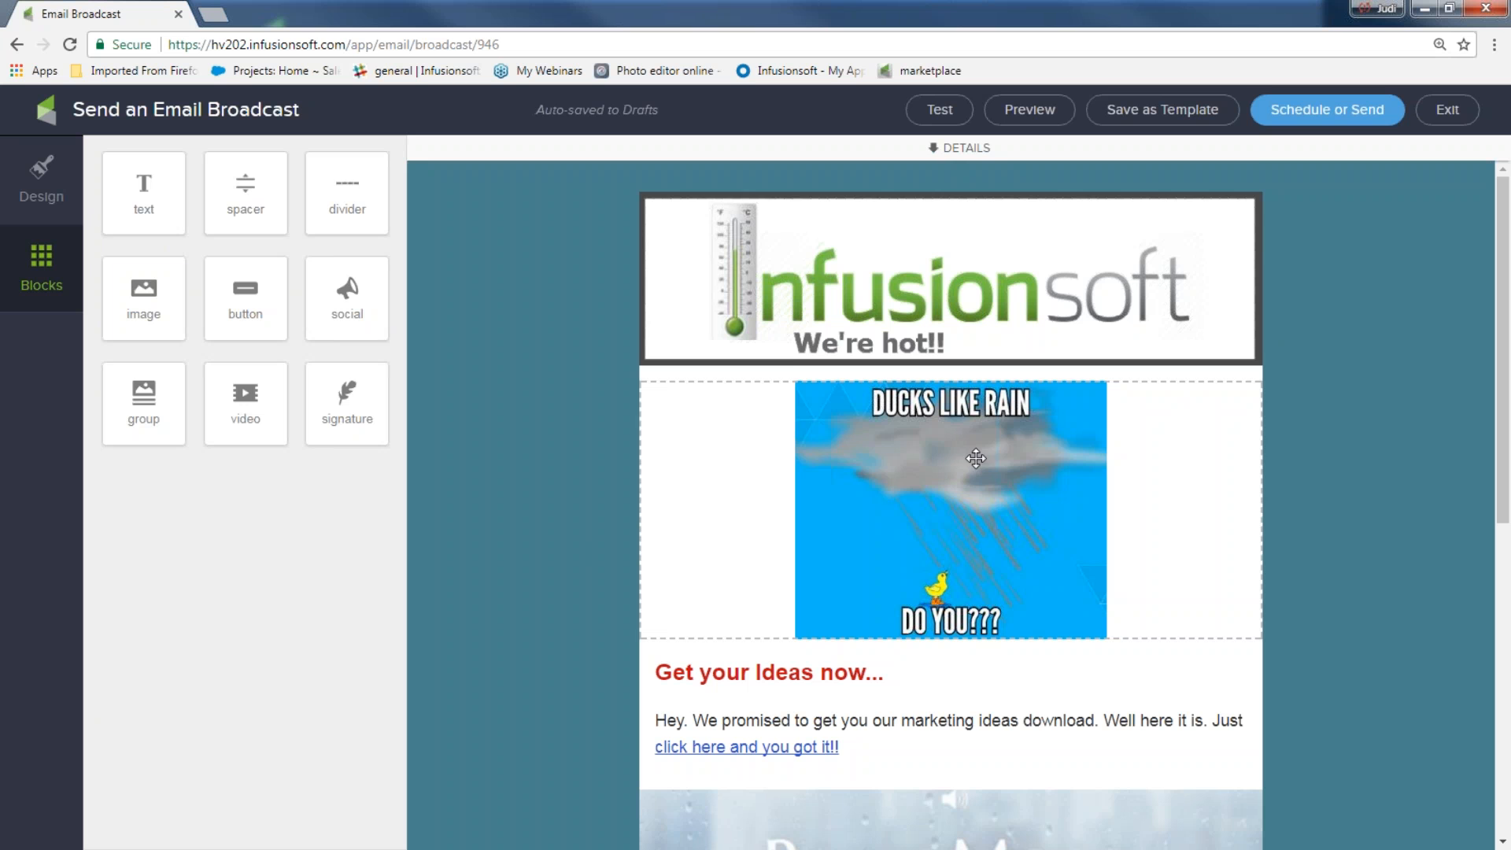
{"action": "scroll", "coordinate": [484, 458], "scroll_direction": "down", "scroll_amount": 1}
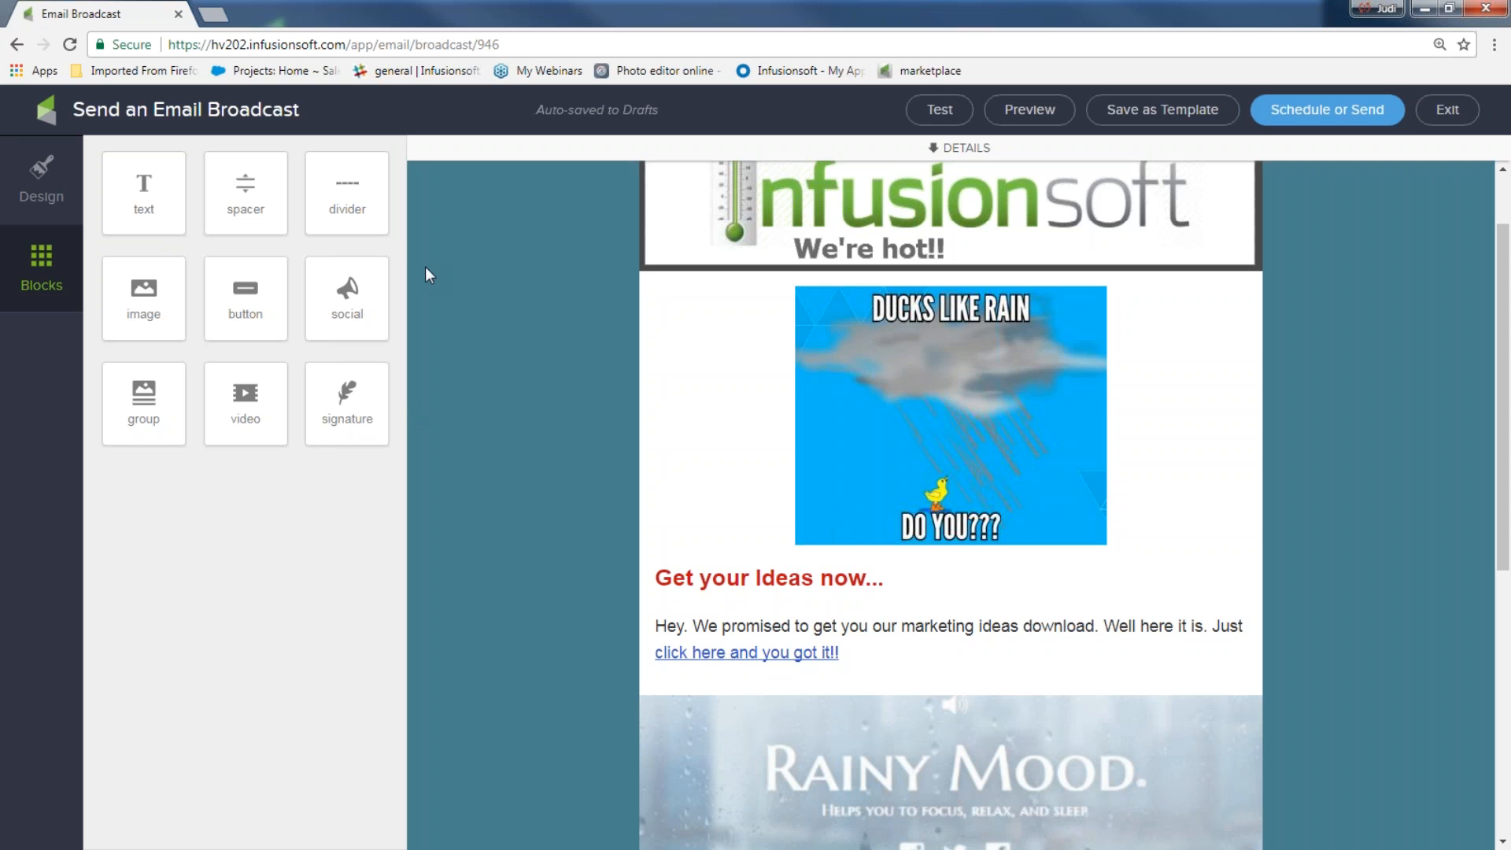
Insert a divider below the duck picture, widen it, and colour it blue #3859C9
{"action": "left_click_drag", "start_coordinate": [354, 206], "coordinate": [838, 549]}
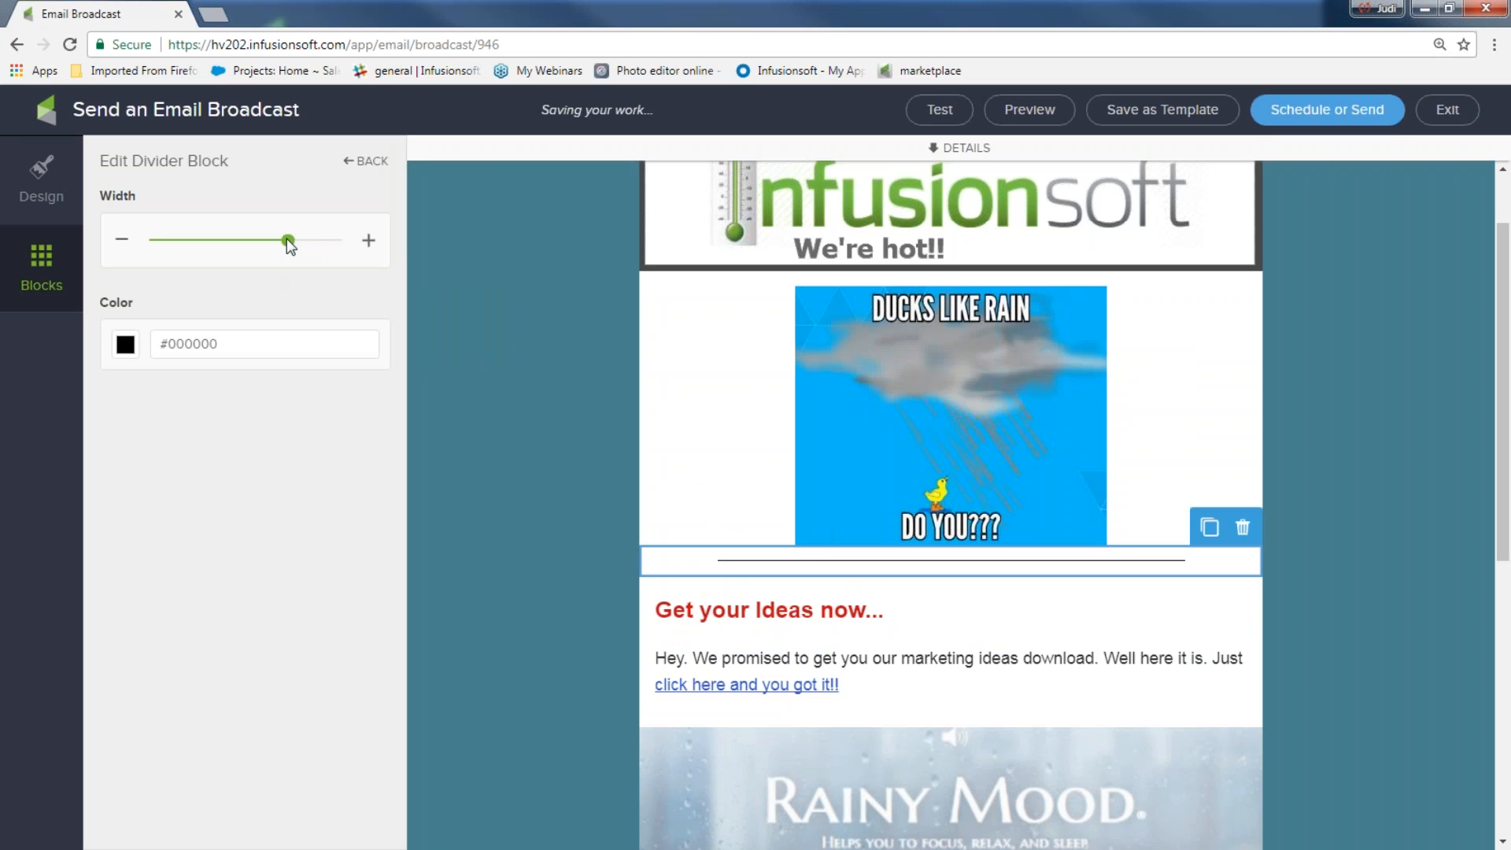
{"action": "mouse_move", "coordinate": [288, 241]}
{"action": "left_mouse_down"}
{"action": "mouse_move", "coordinate": [214, 240]}
{"action": "mouse_move", "coordinate": [299, 240]}
{"action": "left_mouse_up"}
{"action": "left_click", "coordinate": [128, 348]}
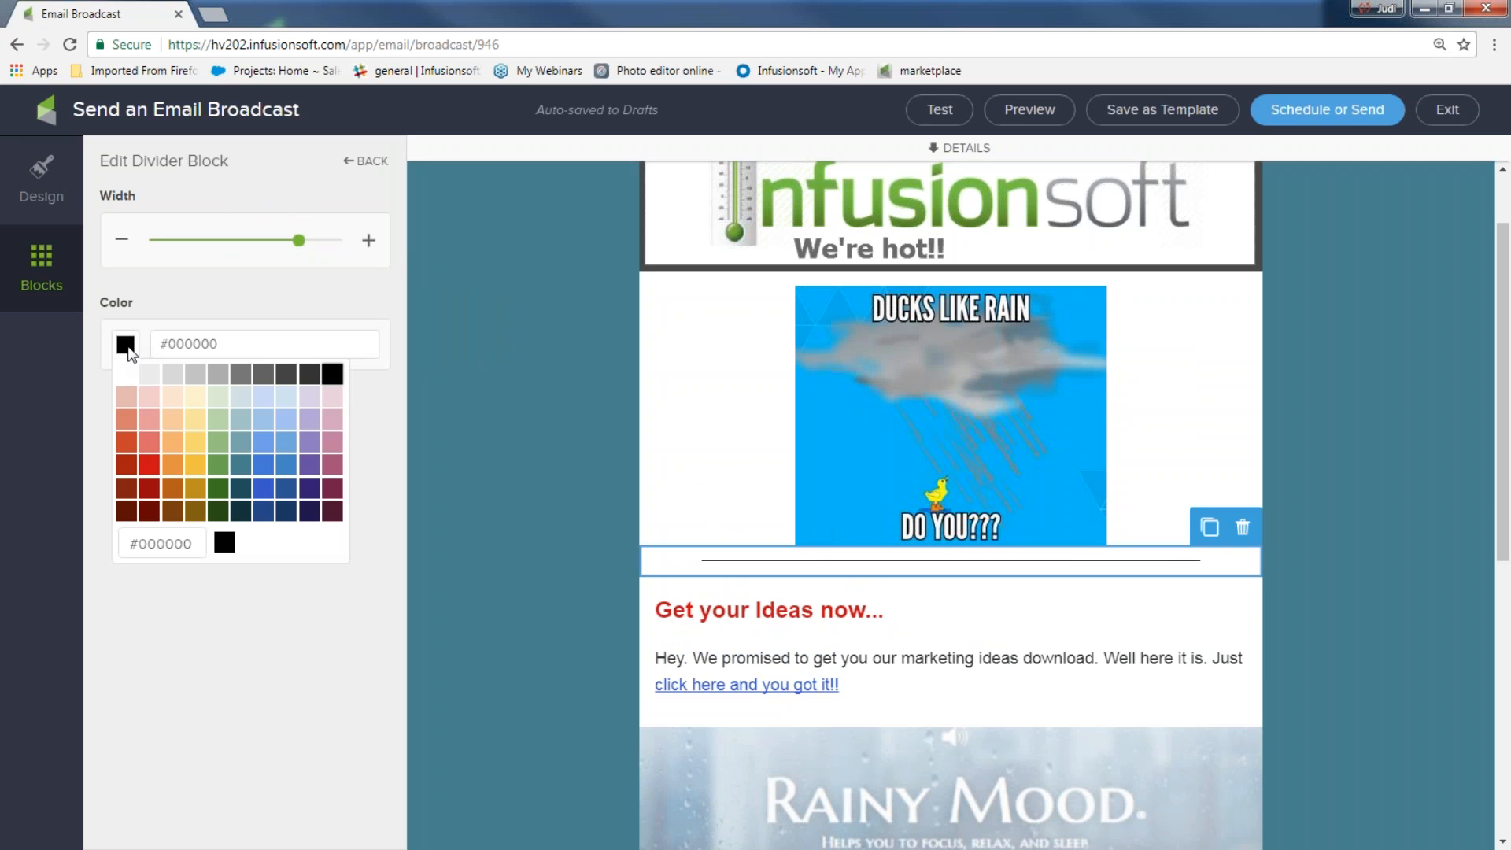
{"action": "left_click", "coordinate": [263, 490]}
{"action": "left_click", "coordinate": [415, 463]}
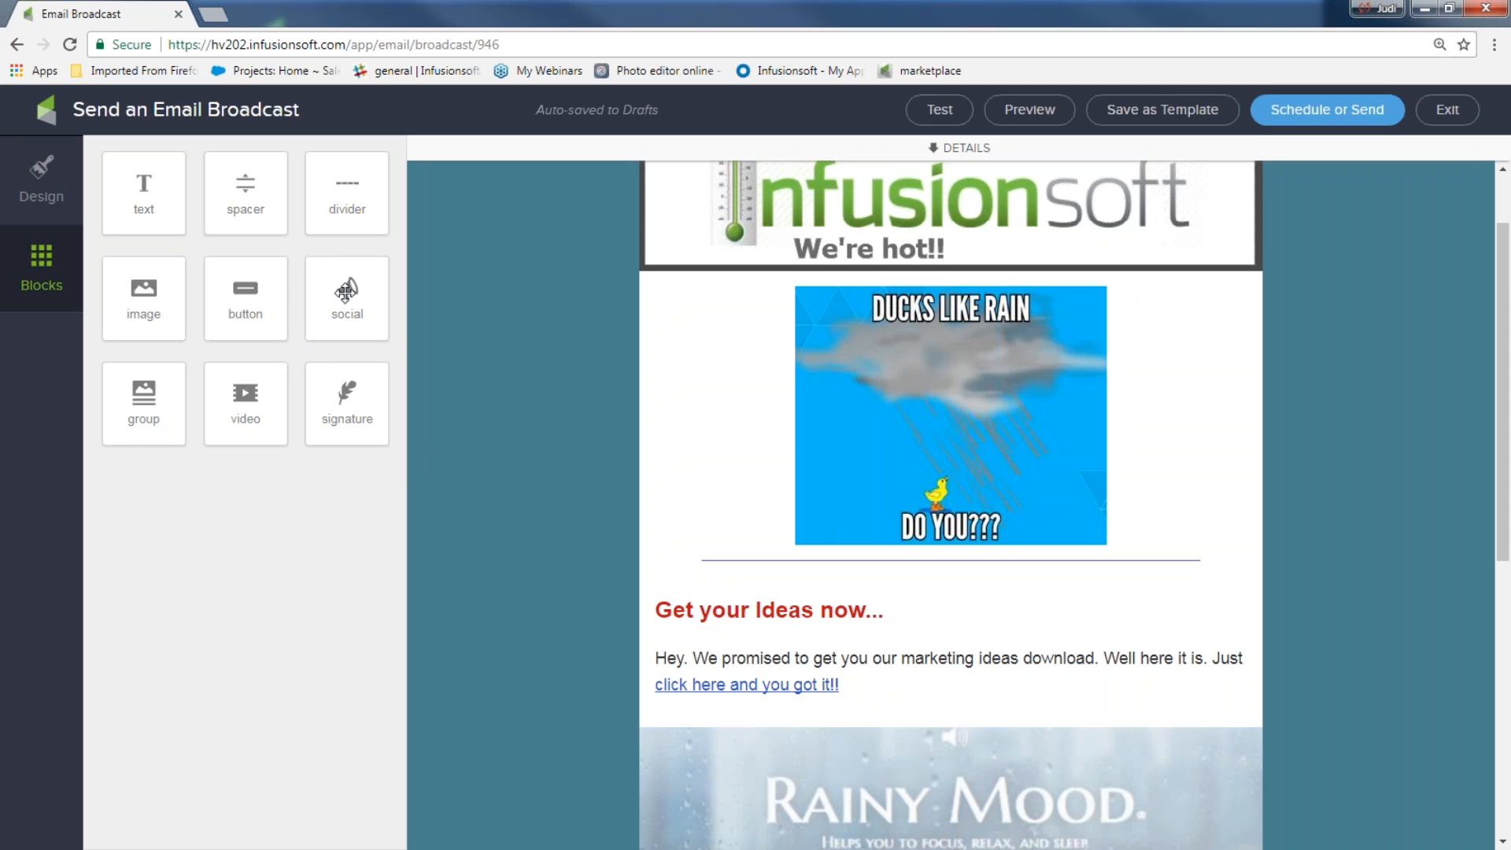
Add a social media block below the header, enter a 'wwwww' URL and add a Pinterest channel
{"action": "left_click_drag", "start_coordinate": [347, 295], "coordinate": [868, 294]}
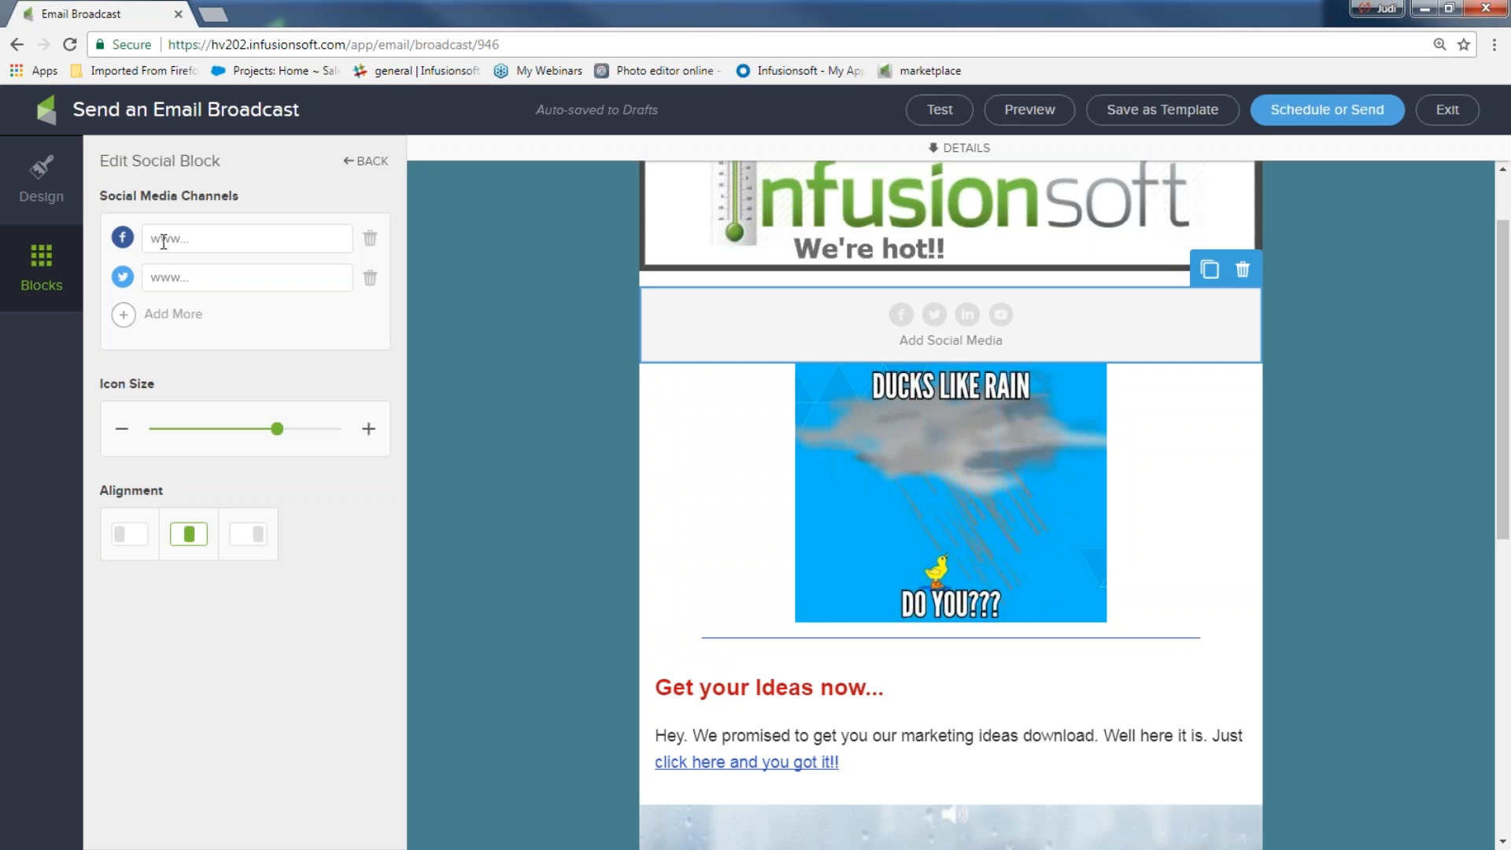
{"action": "type", "text": "www"}
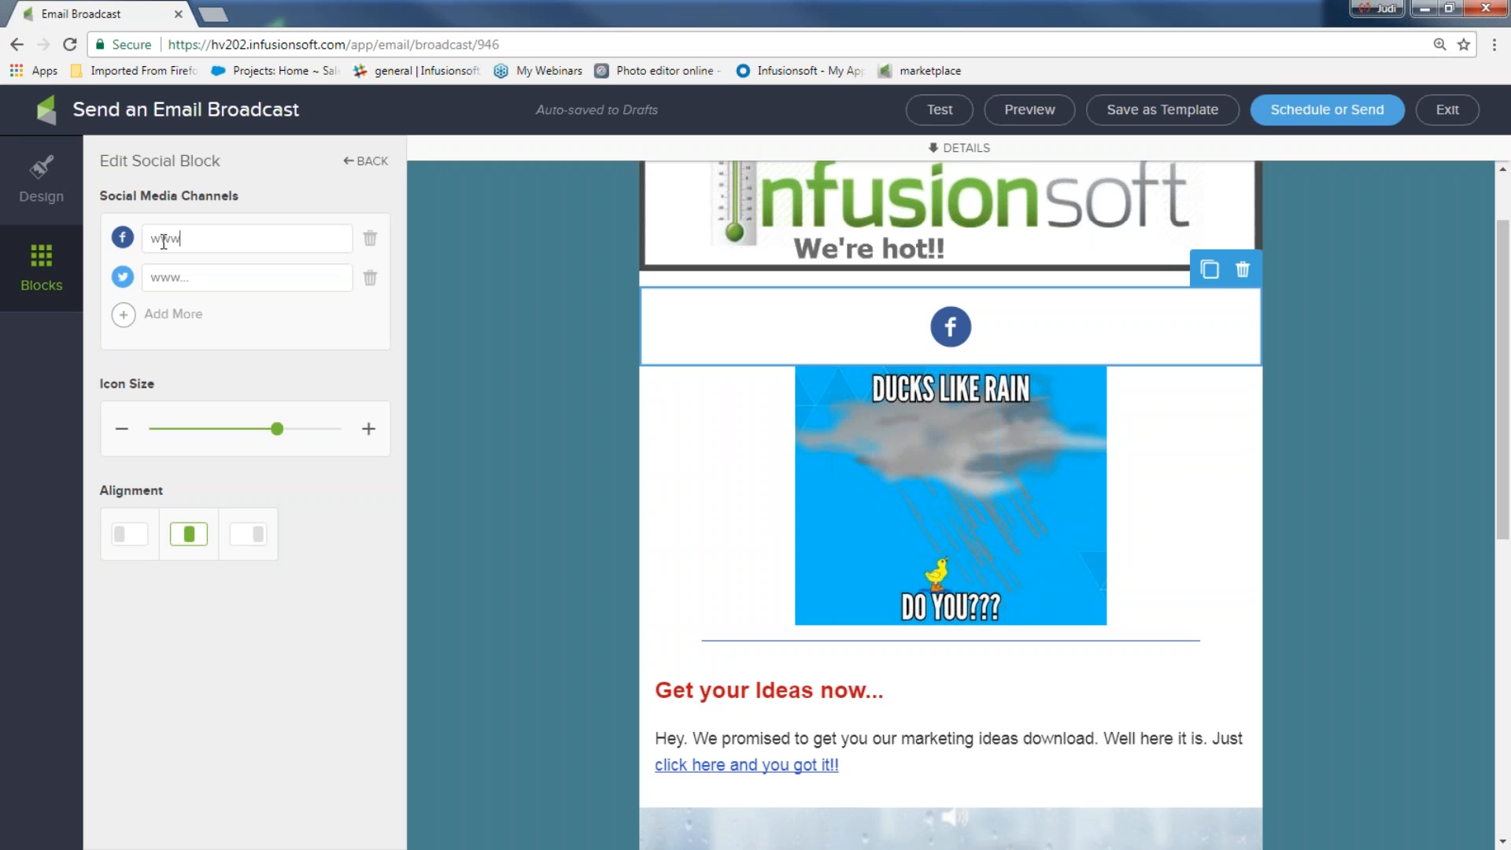
{"action": "type", "text": "ww"}
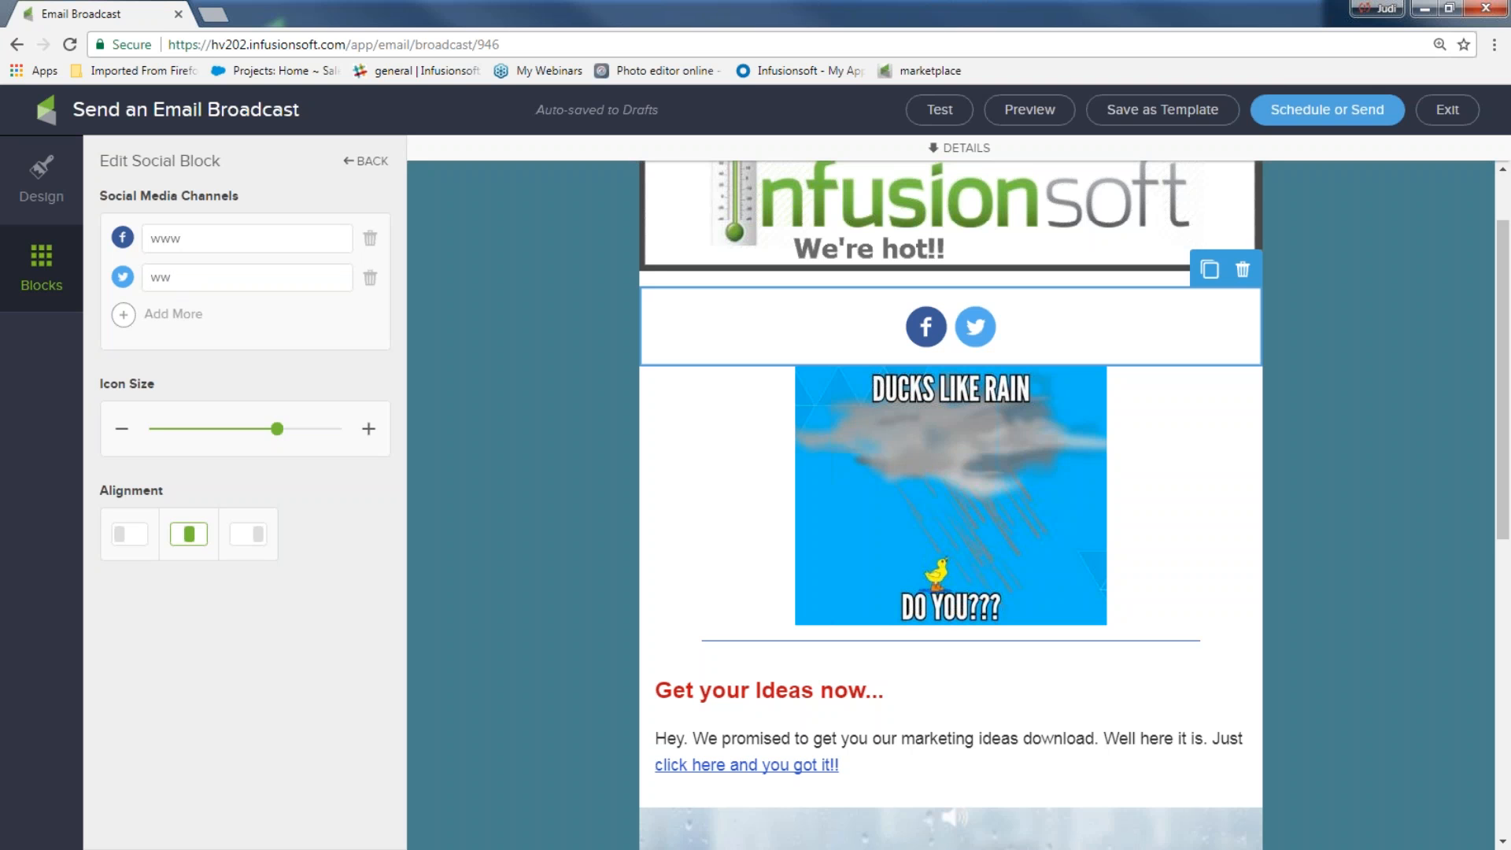
{"action": "left_click", "coordinate": [124, 316]}
{"action": "left_click", "coordinate": [243, 316]}
{"action": "type", "text": "ww"}
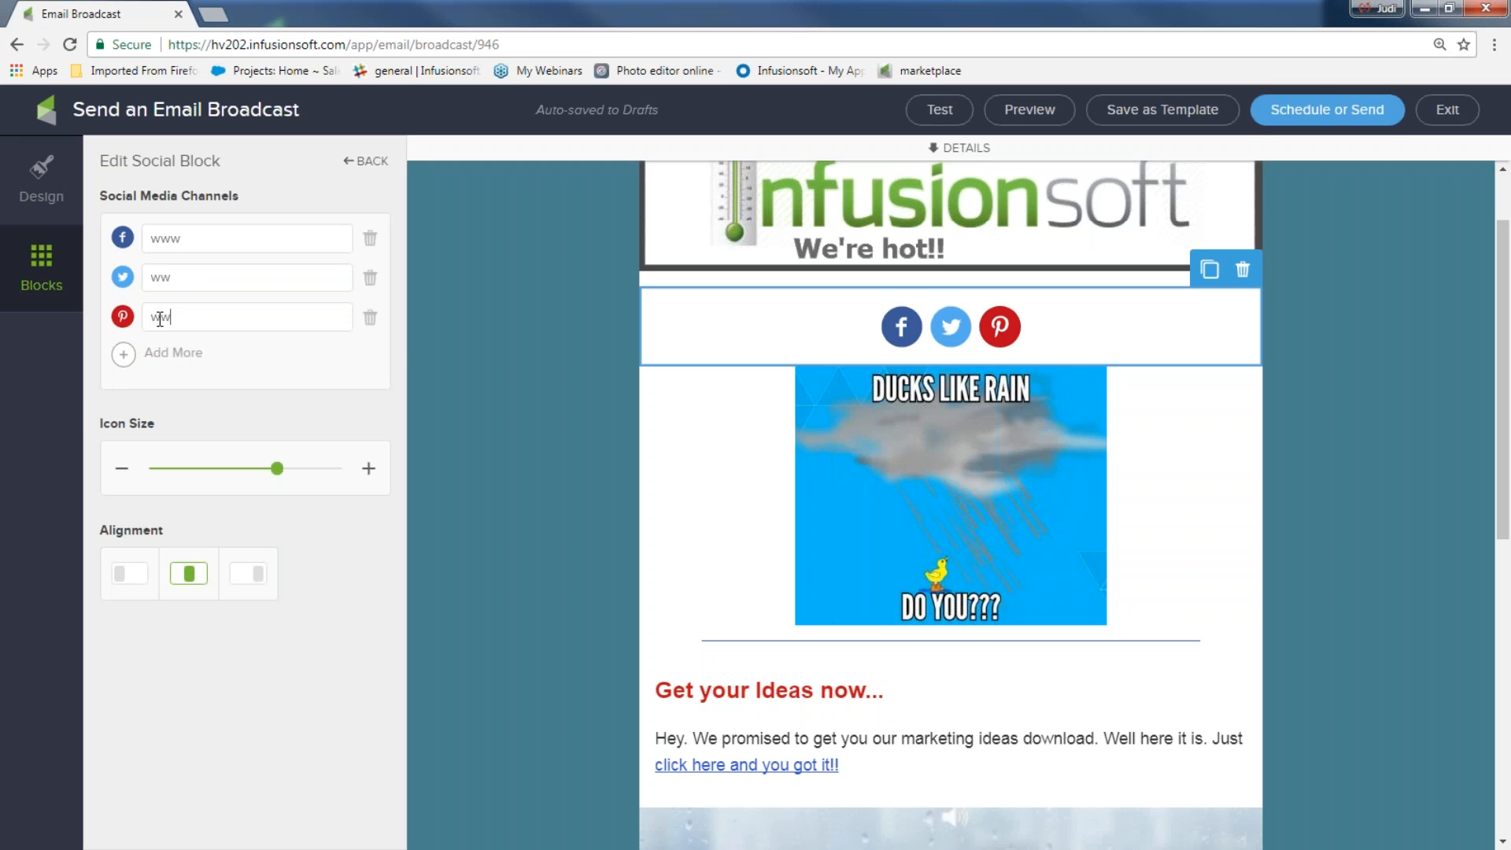
Replace the Instagram channel with YouTube and type a 'wwww' URL
{"action": "left_click", "coordinate": [124, 354]}
{"action": "left_click", "coordinate": [243, 354]}
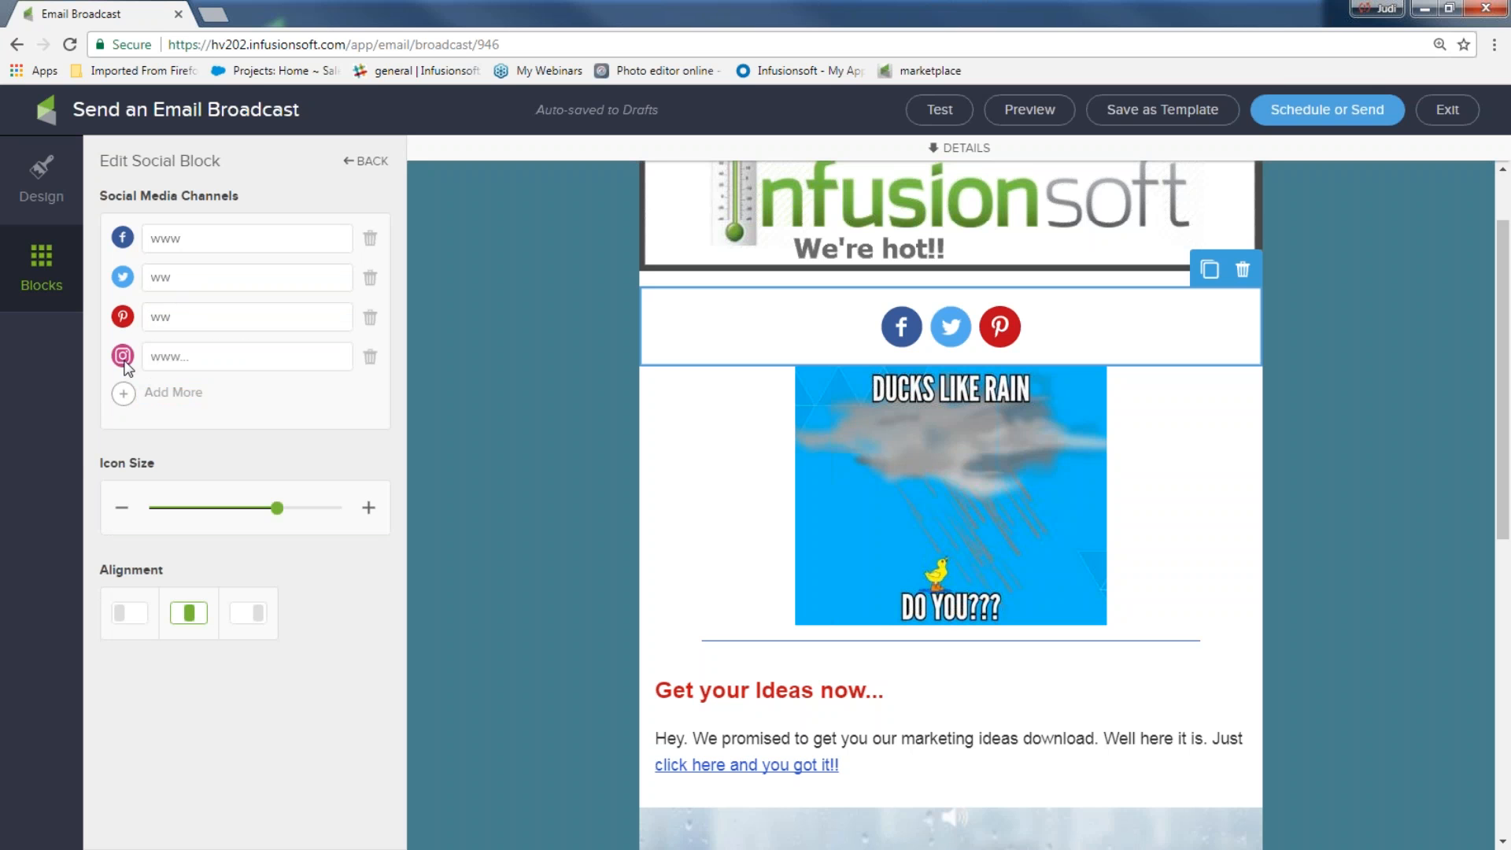
{"action": "left_click", "coordinate": [370, 359]}
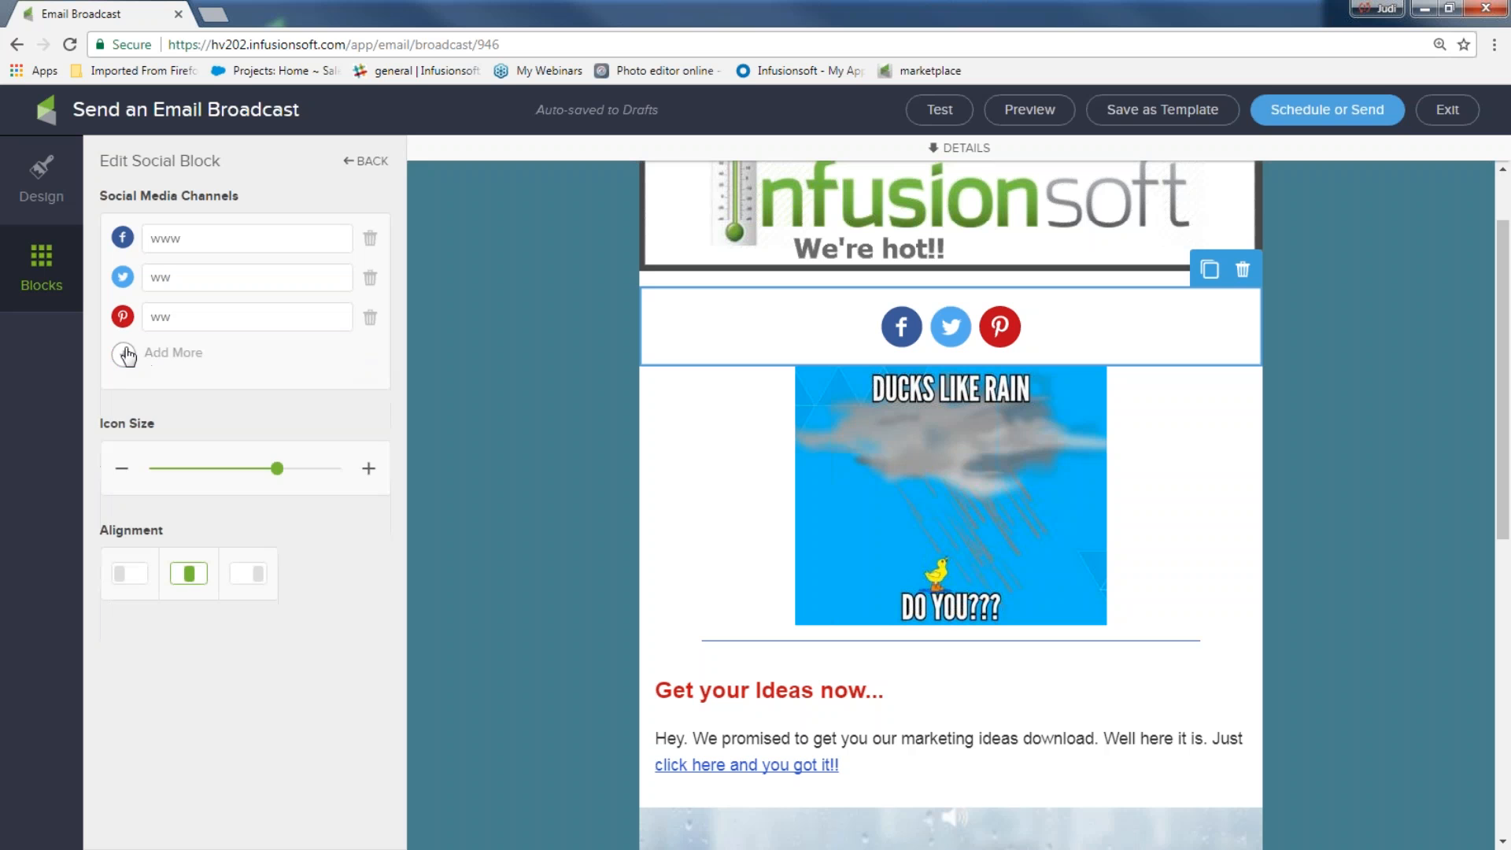
{"action": "left_click", "coordinate": [127, 356]}
{"action": "left_click", "coordinate": [179, 358]}
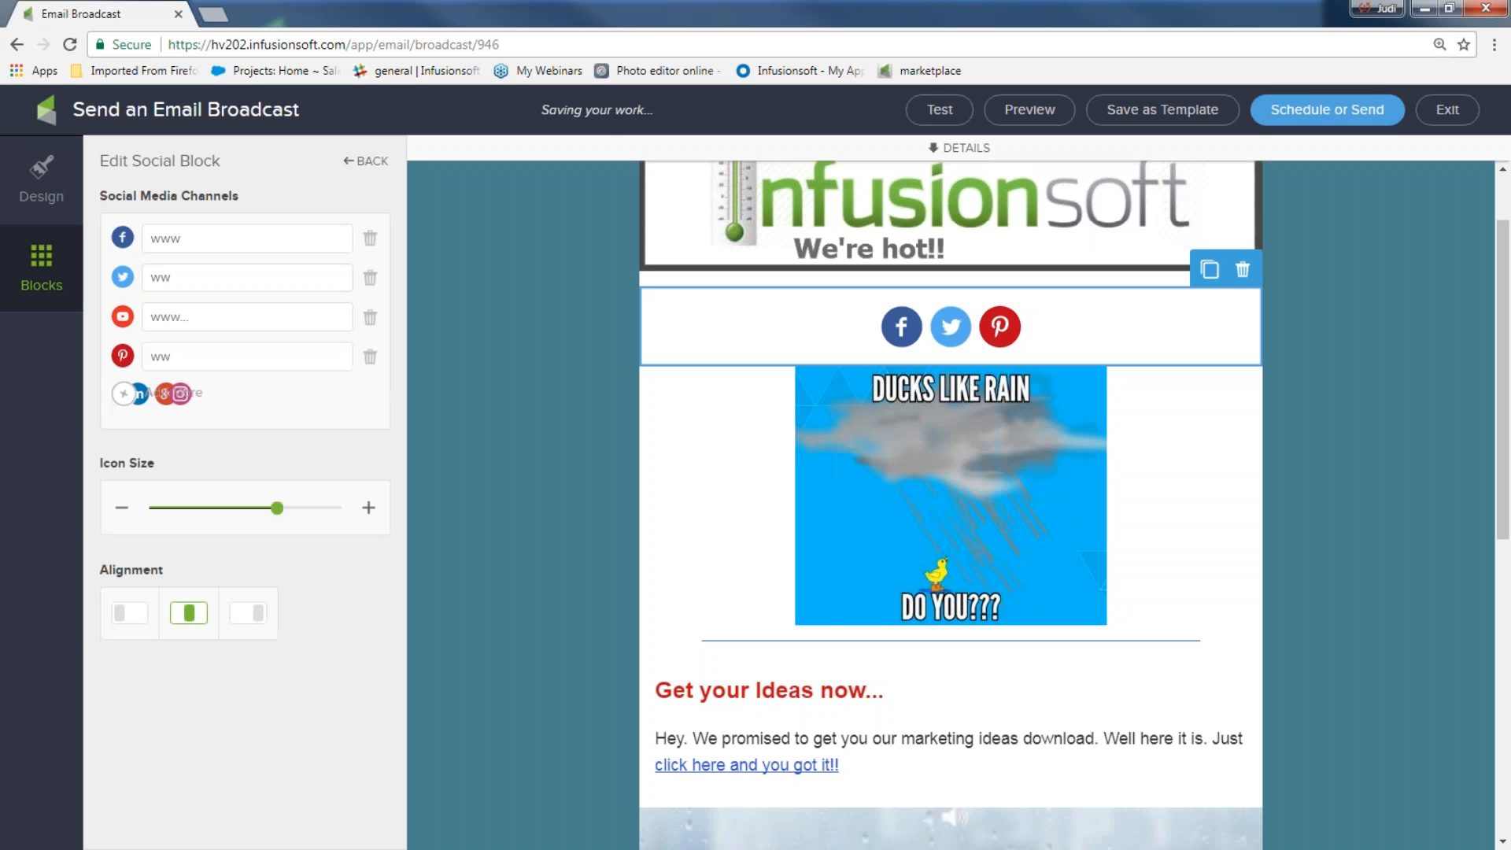
{"action": "type", "text": "wwwww"}
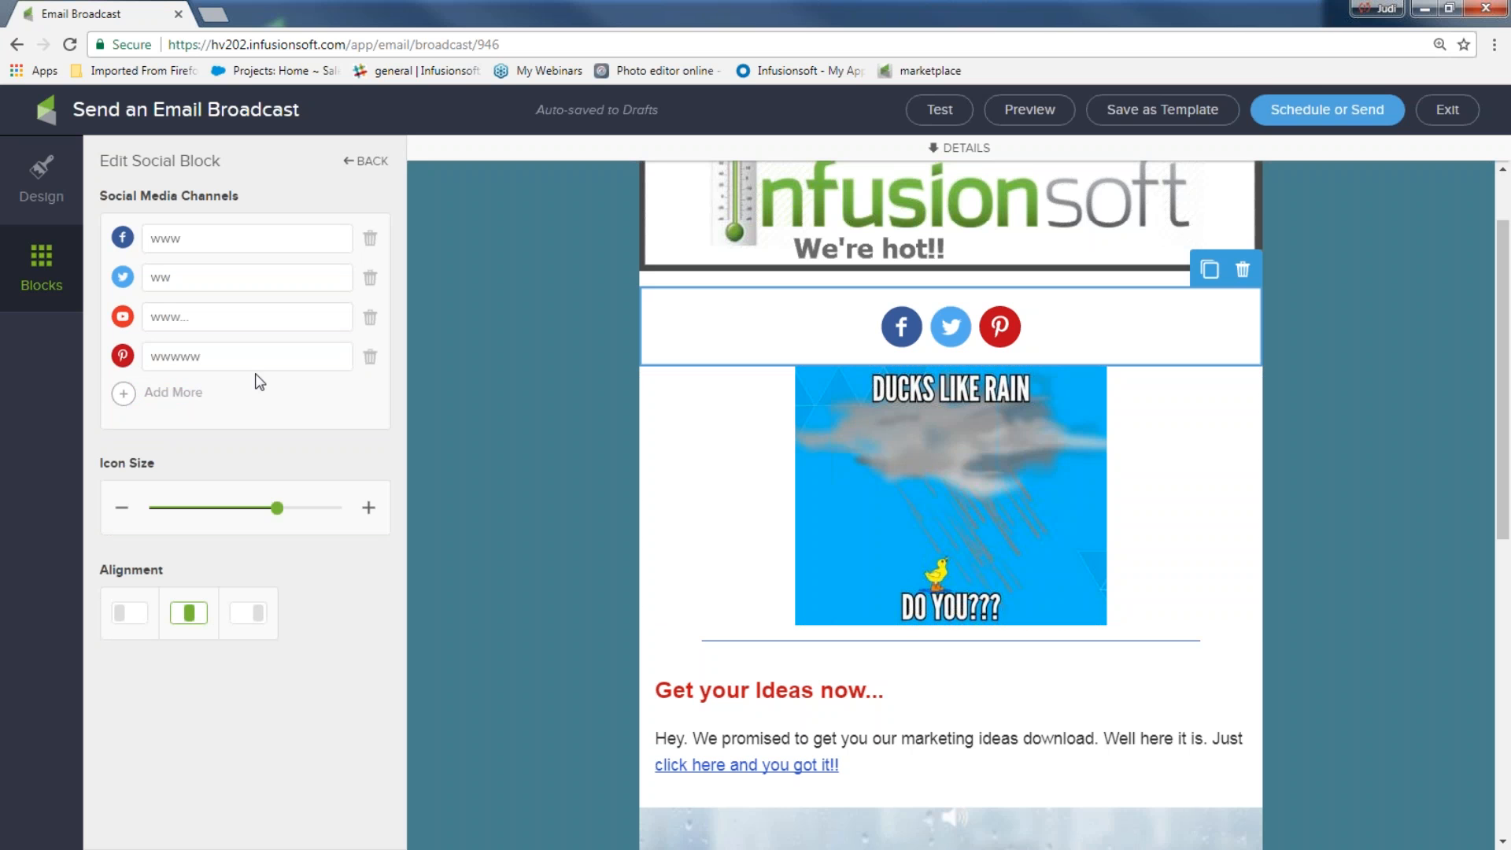
Set the Pinterest and YouTube URLs to 'www' and make the social icons slightly smaller
{"action": "key", "text": "ctrl+a"}
{"action": "type", "text": "www"}
{"action": "left_click", "coordinate": [169, 317]}
{"action": "type", "text": "www"}
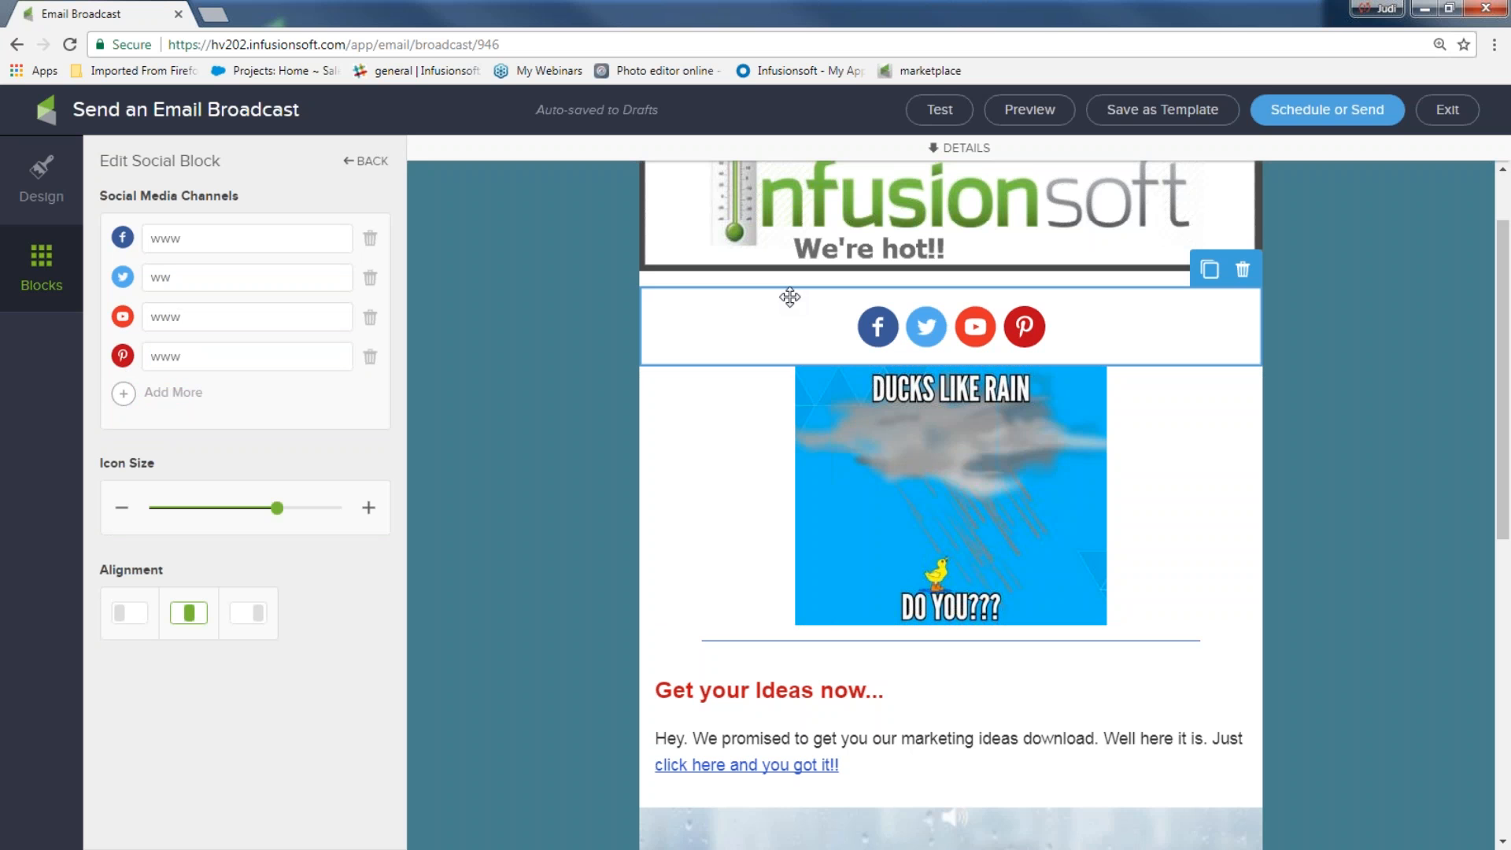
{"action": "left_click_drag", "start_coordinate": [272, 513], "coordinate": [181, 529]}
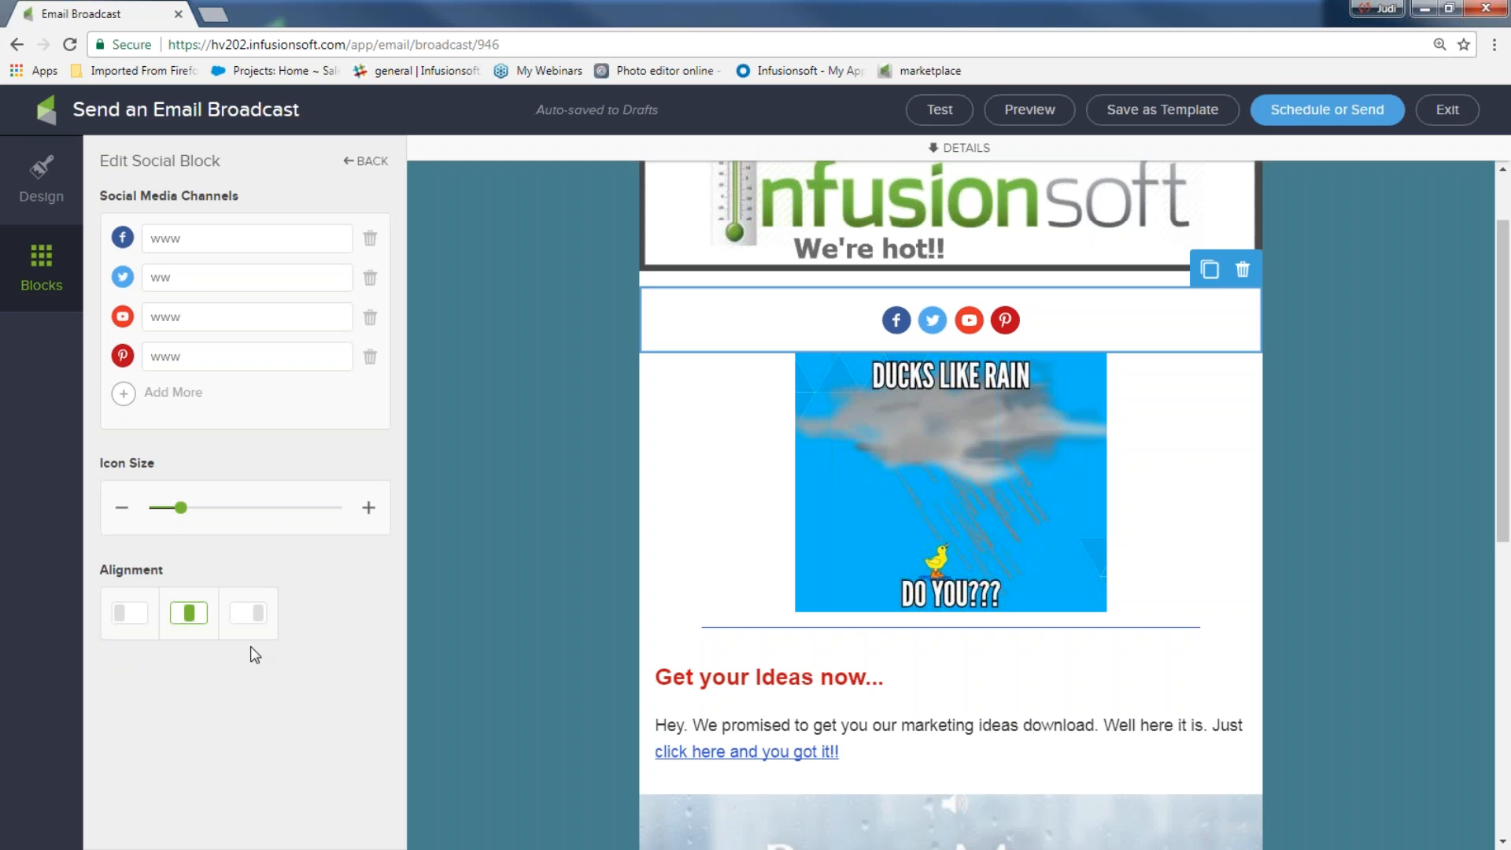
{"action": "left_click", "coordinate": [549, 534]}
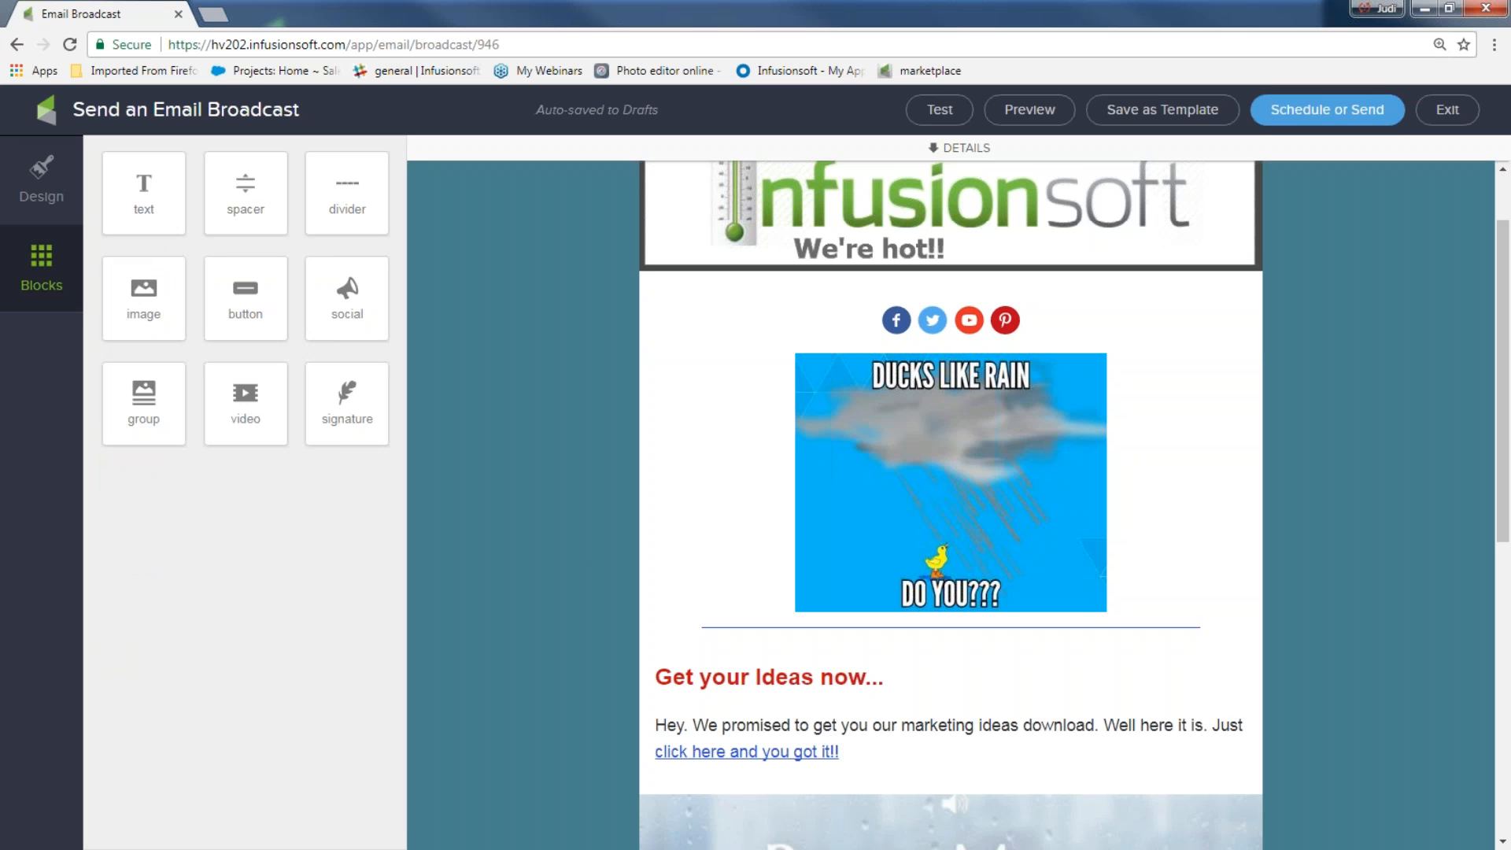
{"action": "left_click", "coordinate": [1026, 120]}
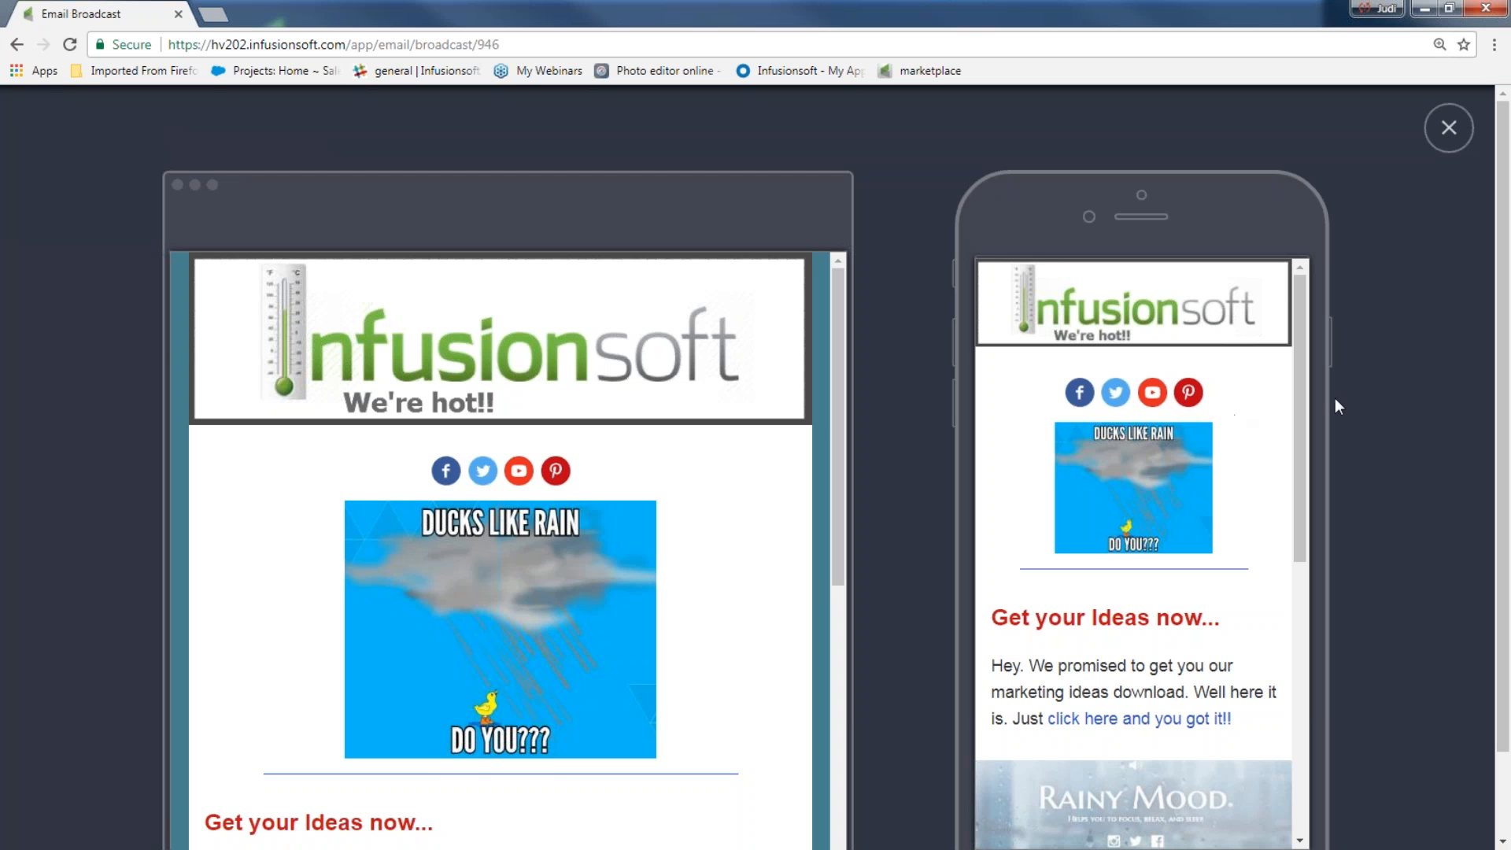
{"action": "left_click_drag", "start_coordinate": [1297, 400], "coordinate": [1304, 695]}
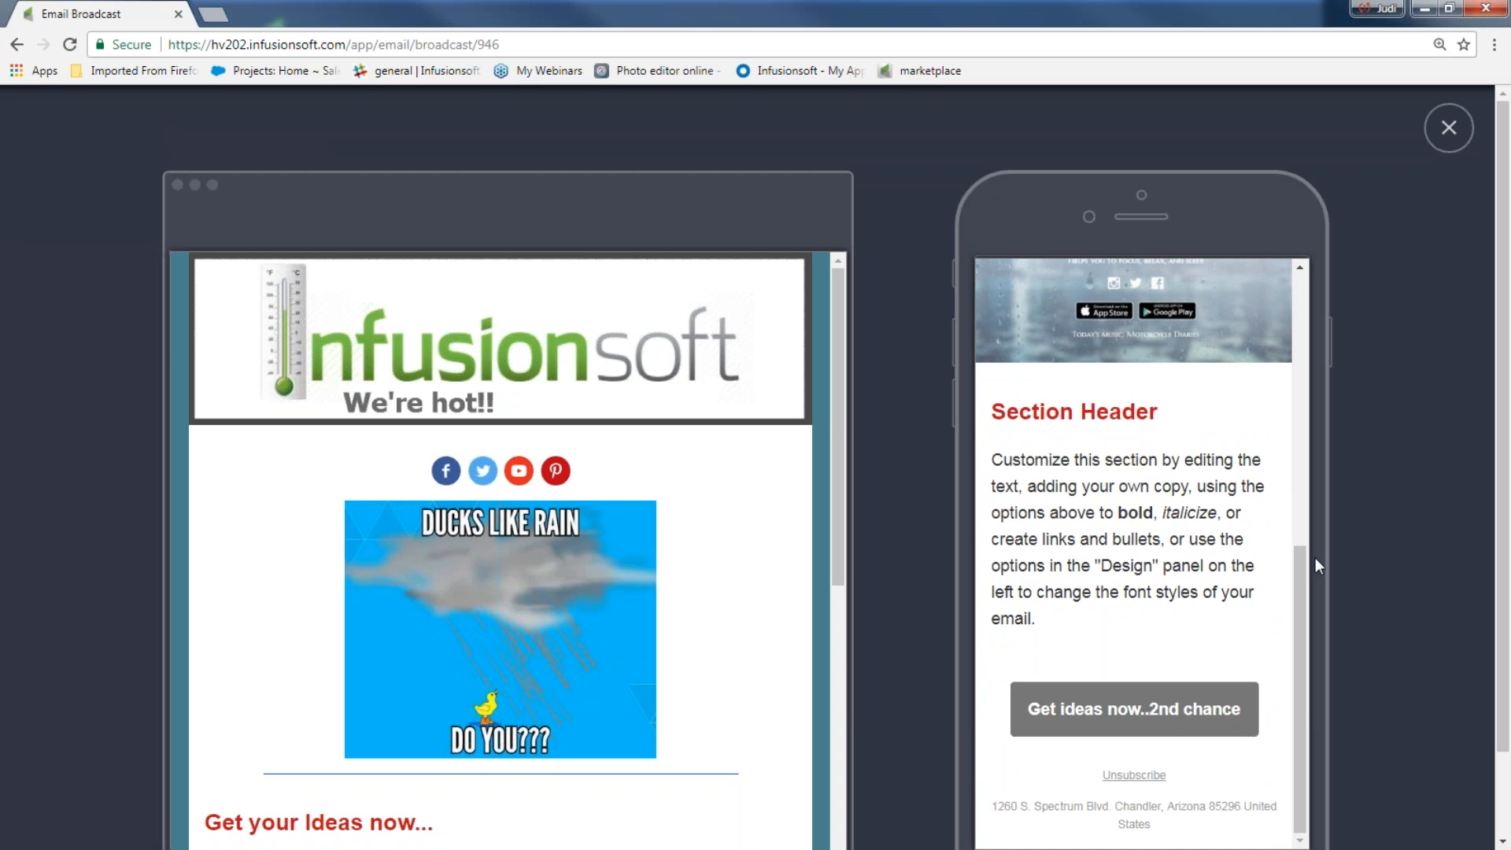
{"action": "left_click", "coordinate": [1449, 127]}
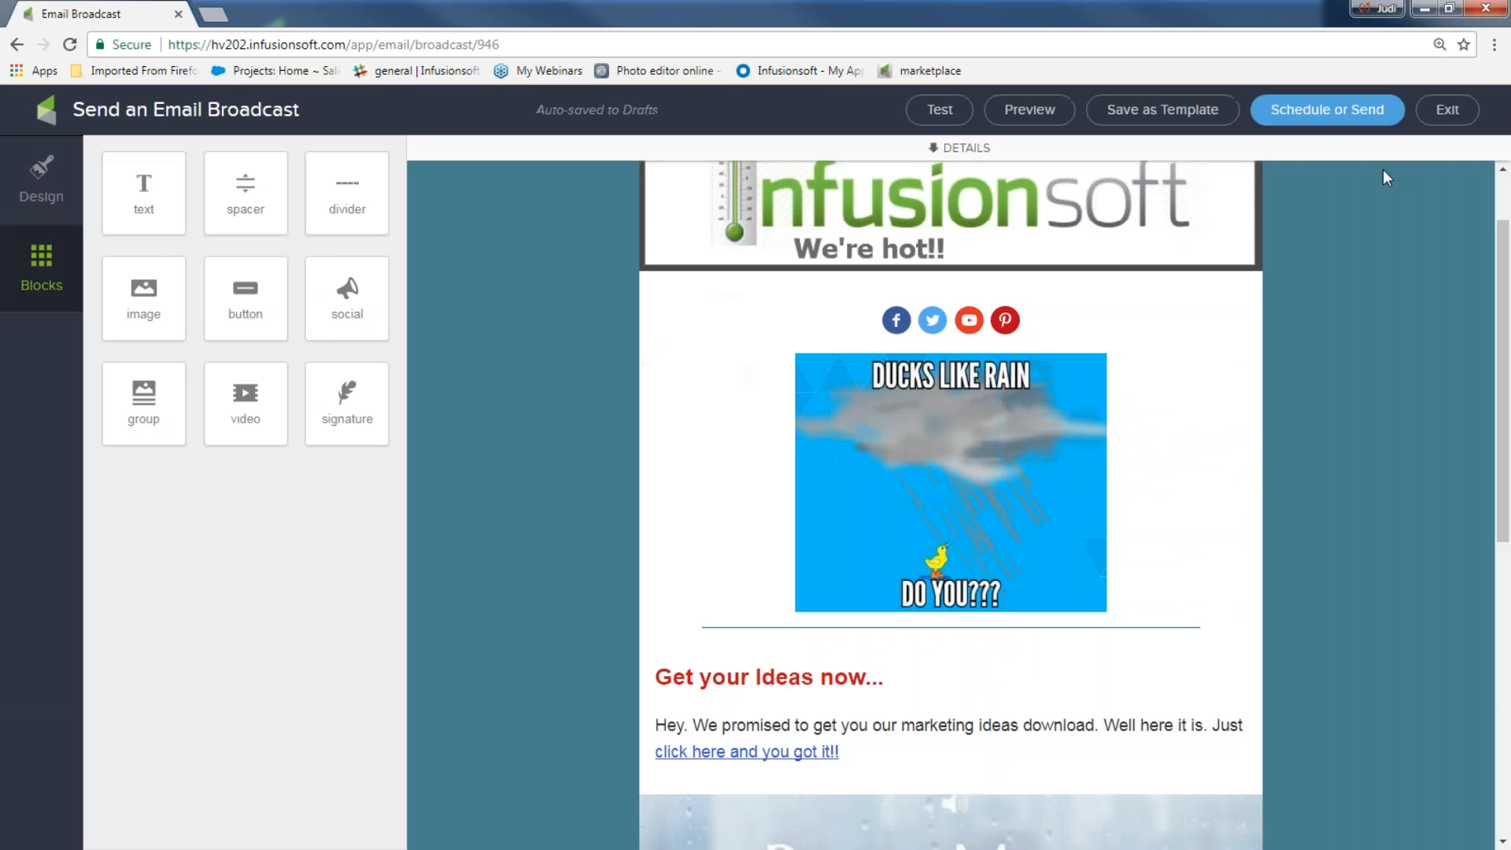
Duplicate the Facebook, Twitter, YouTube and Pinterest icon row and place the copy below the 2nd chance button
{"action": "left_click", "coordinate": [1017, 335]}
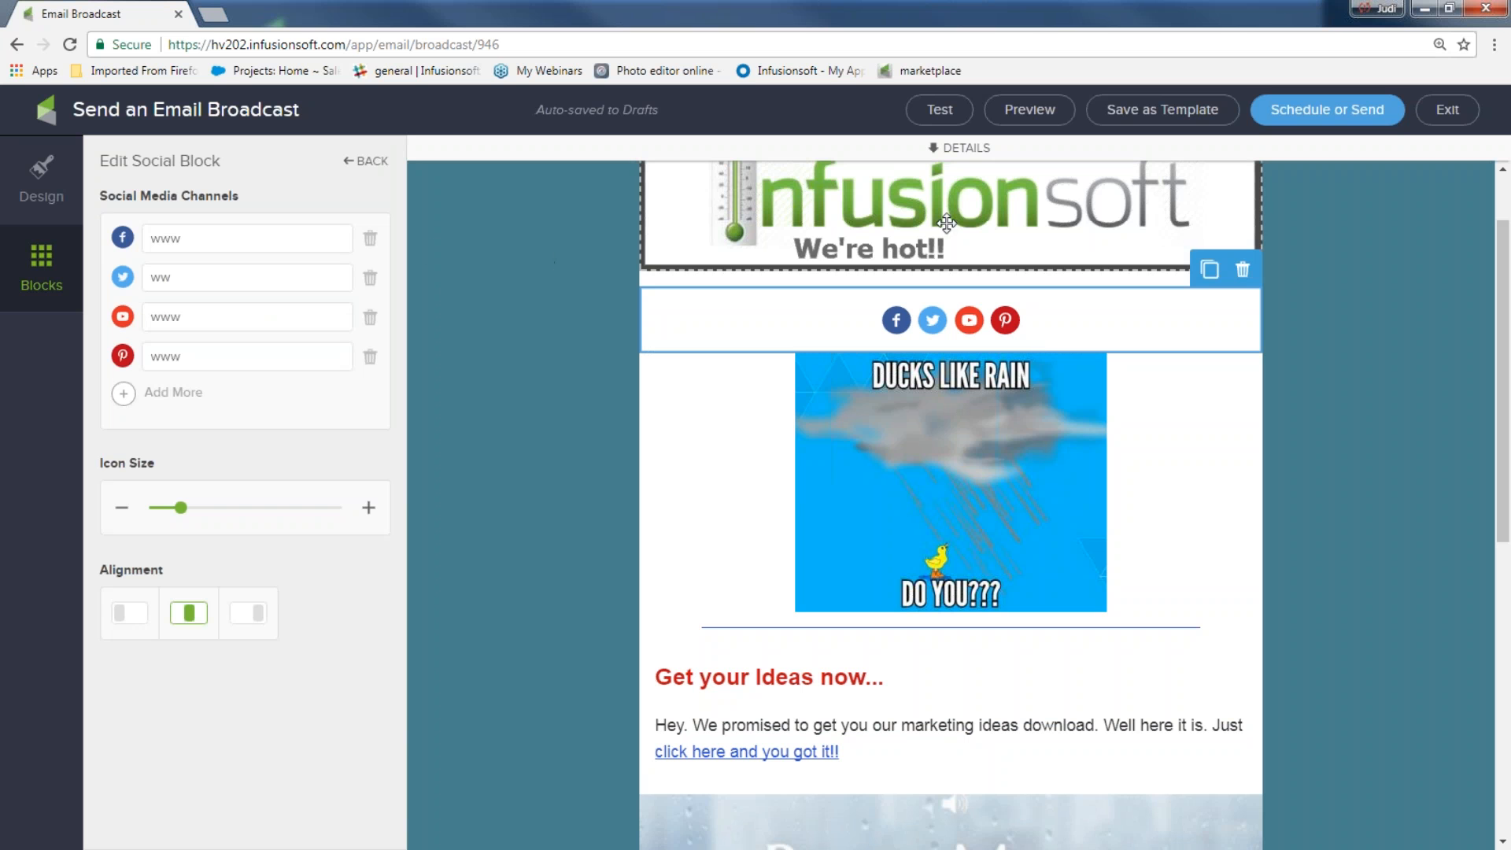
{"action": "left_click", "coordinate": [1209, 270]}
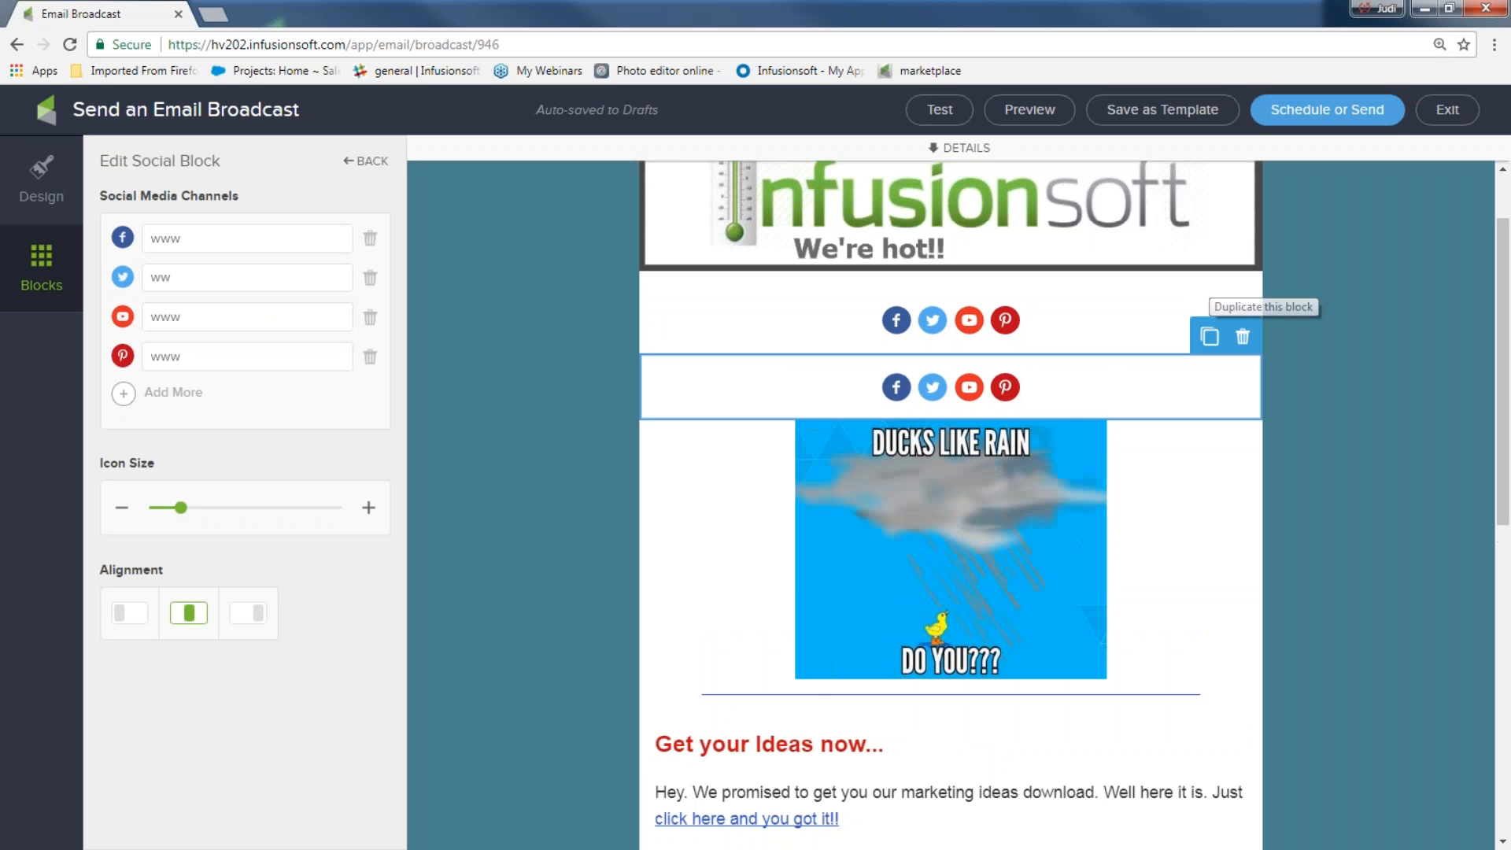
{"action": "left_click_drag", "start_coordinate": [1055, 375], "coordinate": [998, 791]}
{"action": "left_click_drag", "start_coordinate": [1013, 701], "coordinate": [971, 802]}
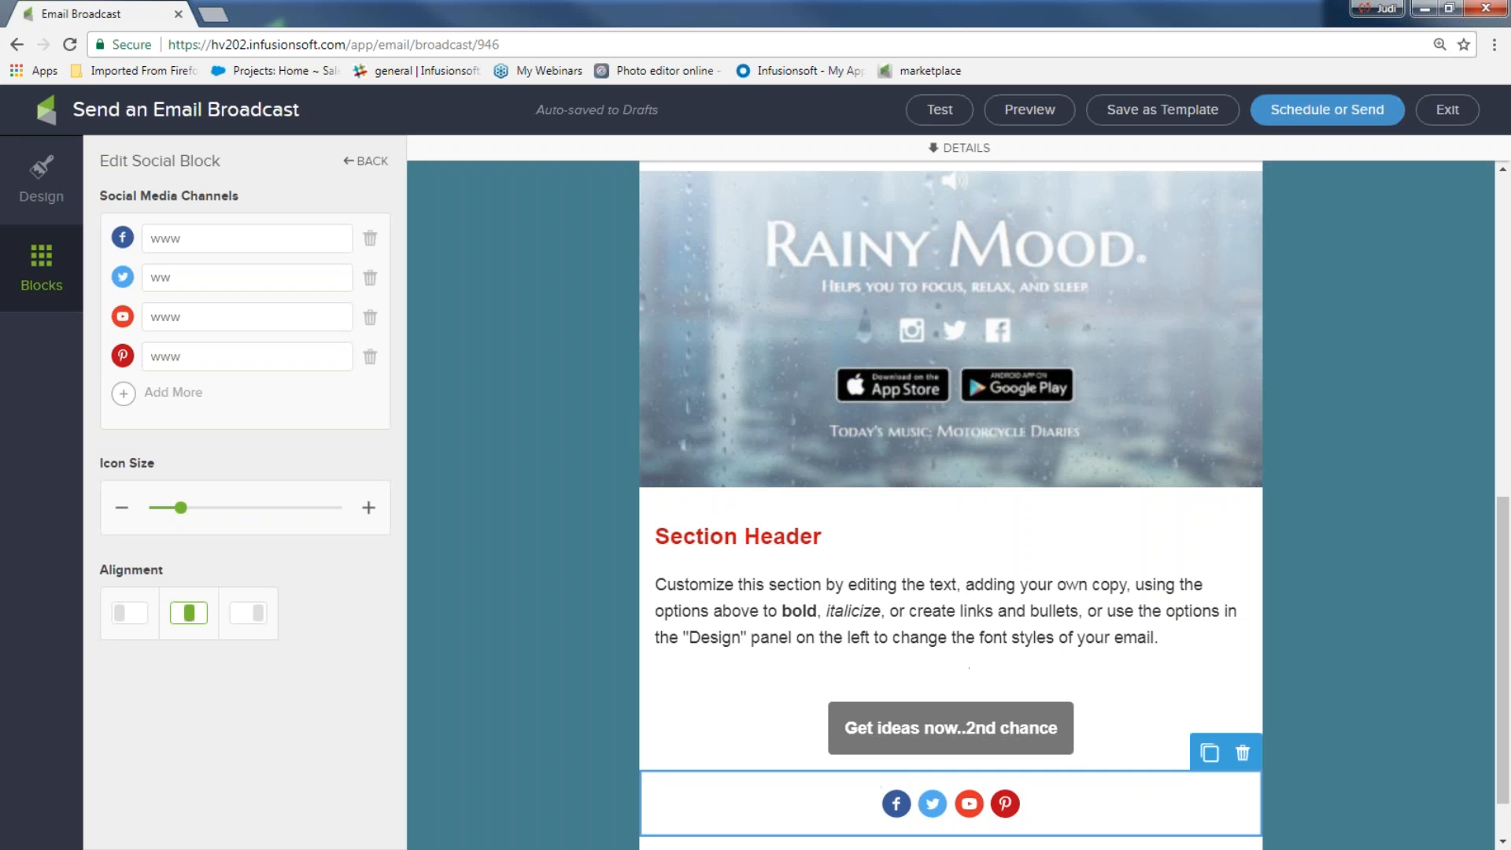
{"action": "left_click", "coordinate": [1029, 109]}
{"action": "scroll", "coordinate": [1275, 315], "scroll_direction": "down", "scroll_amount": 1}
{"action": "scroll", "coordinate": [1269, 329], "scroll_direction": "up", "scroll_amount": 7}
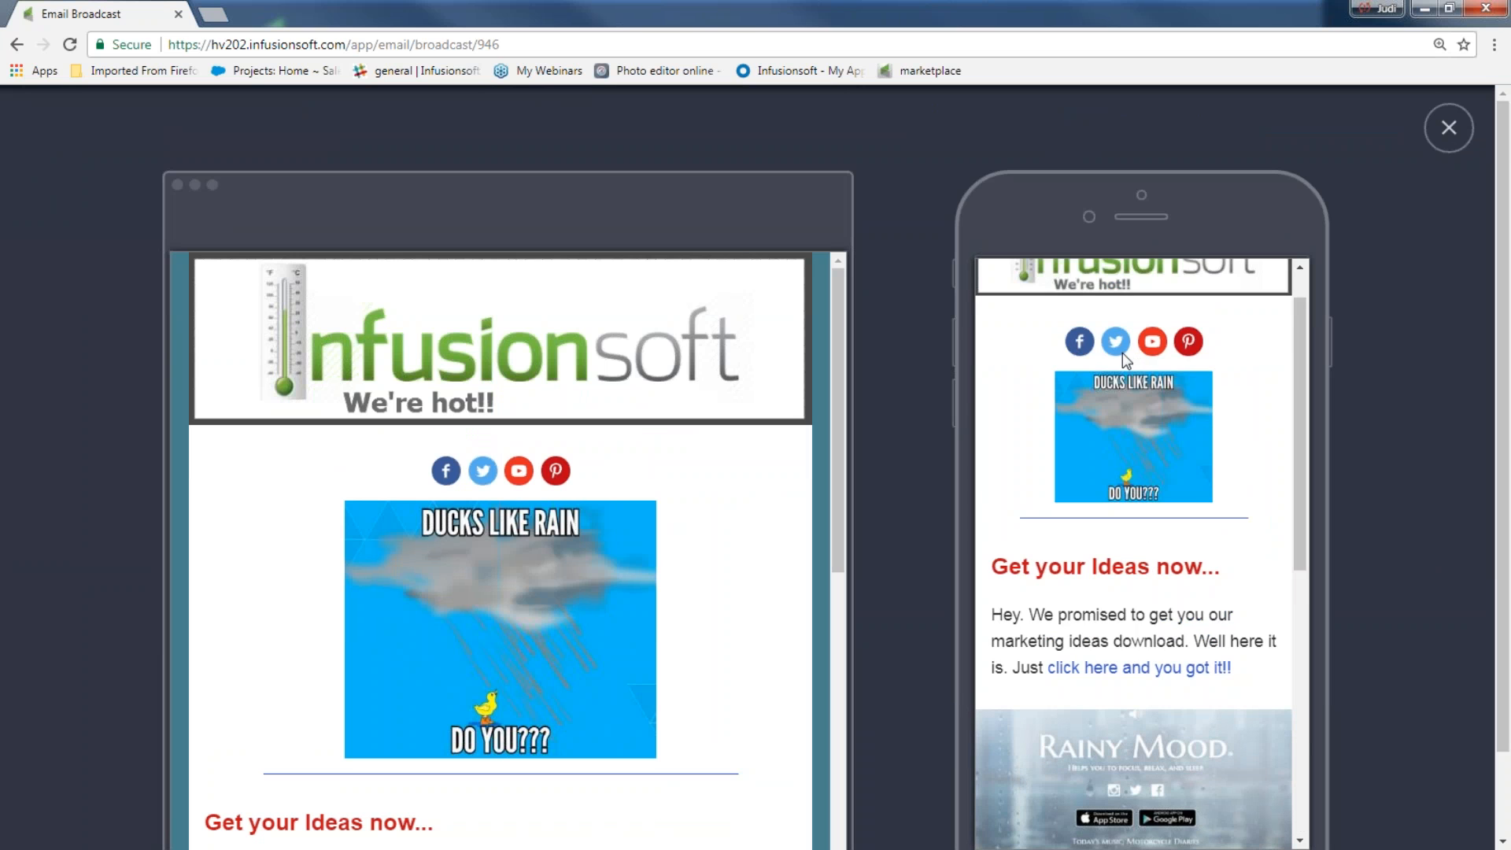
{"action": "scroll", "coordinate": [1123, 352], "scroll_direction": "down", "scroll_amount": 10}
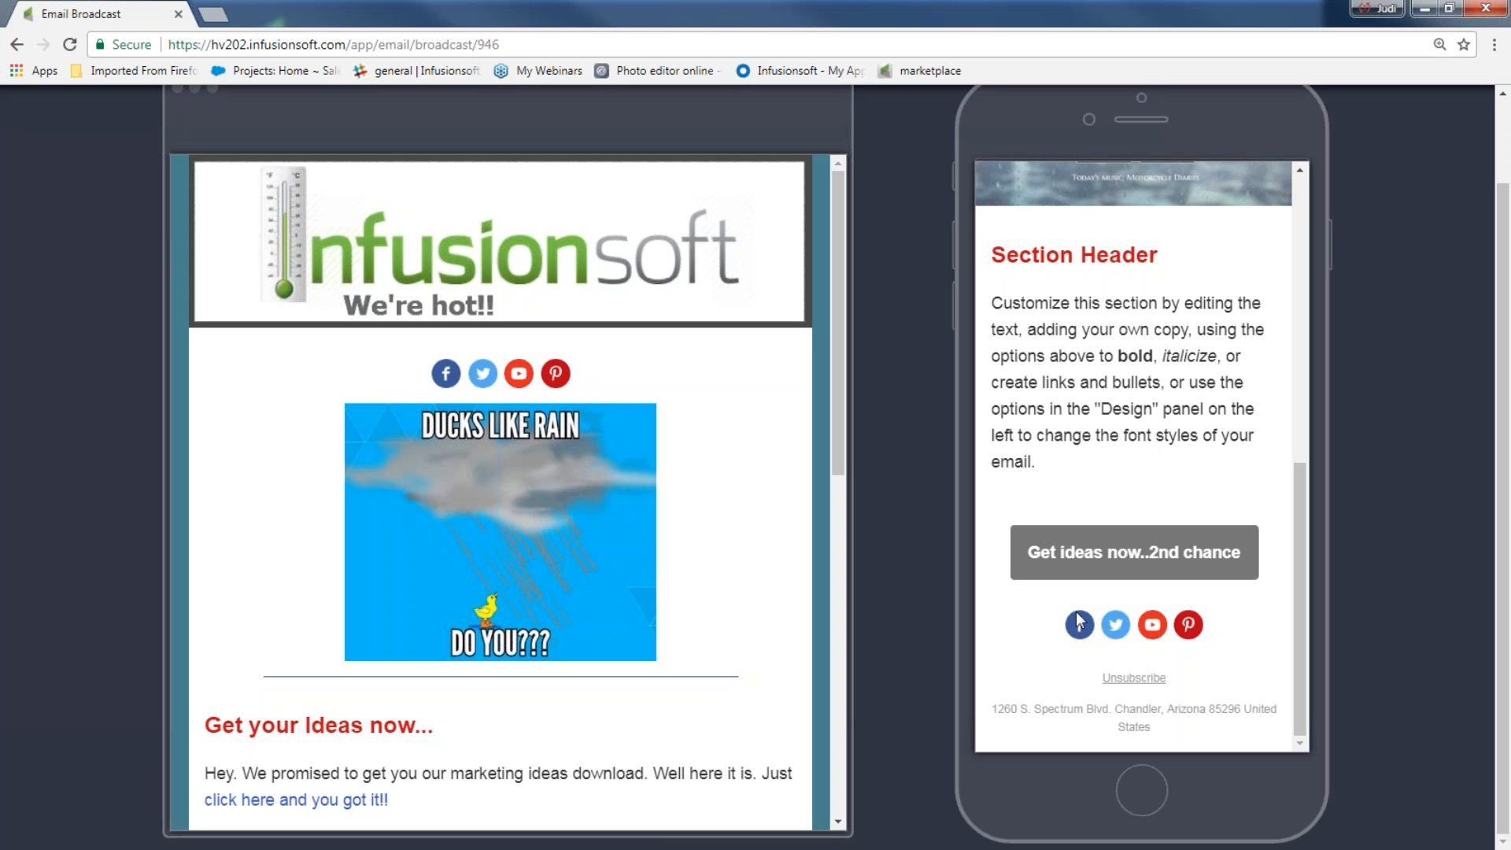
{"action": "scroll", "coordinate": [1370, 233], "scroll_direction": "up", "scroll_amount": 1}
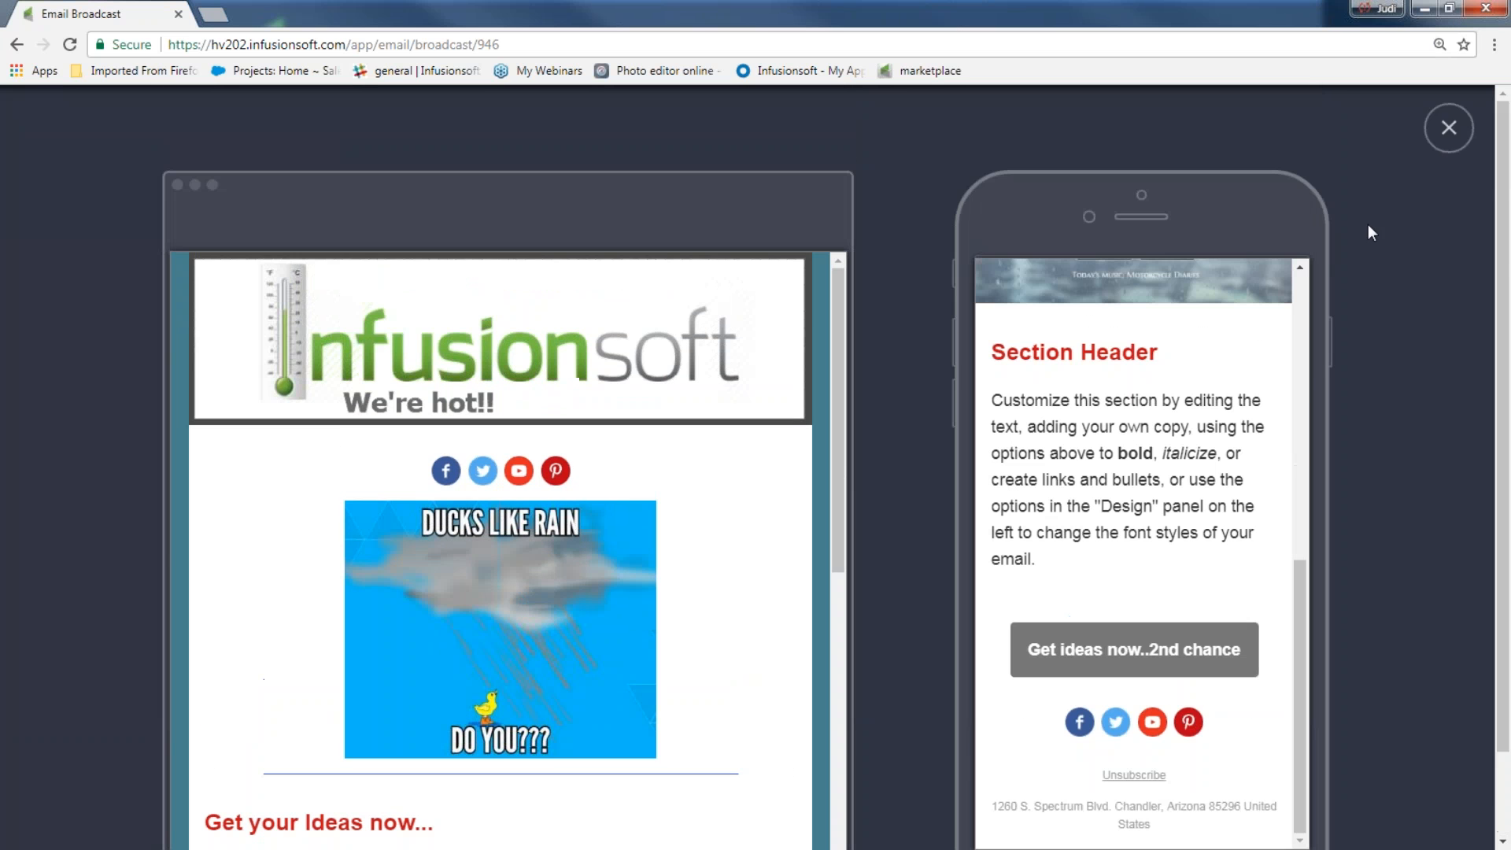
{"action": "left_click", "coordinate": [1449, 129]}
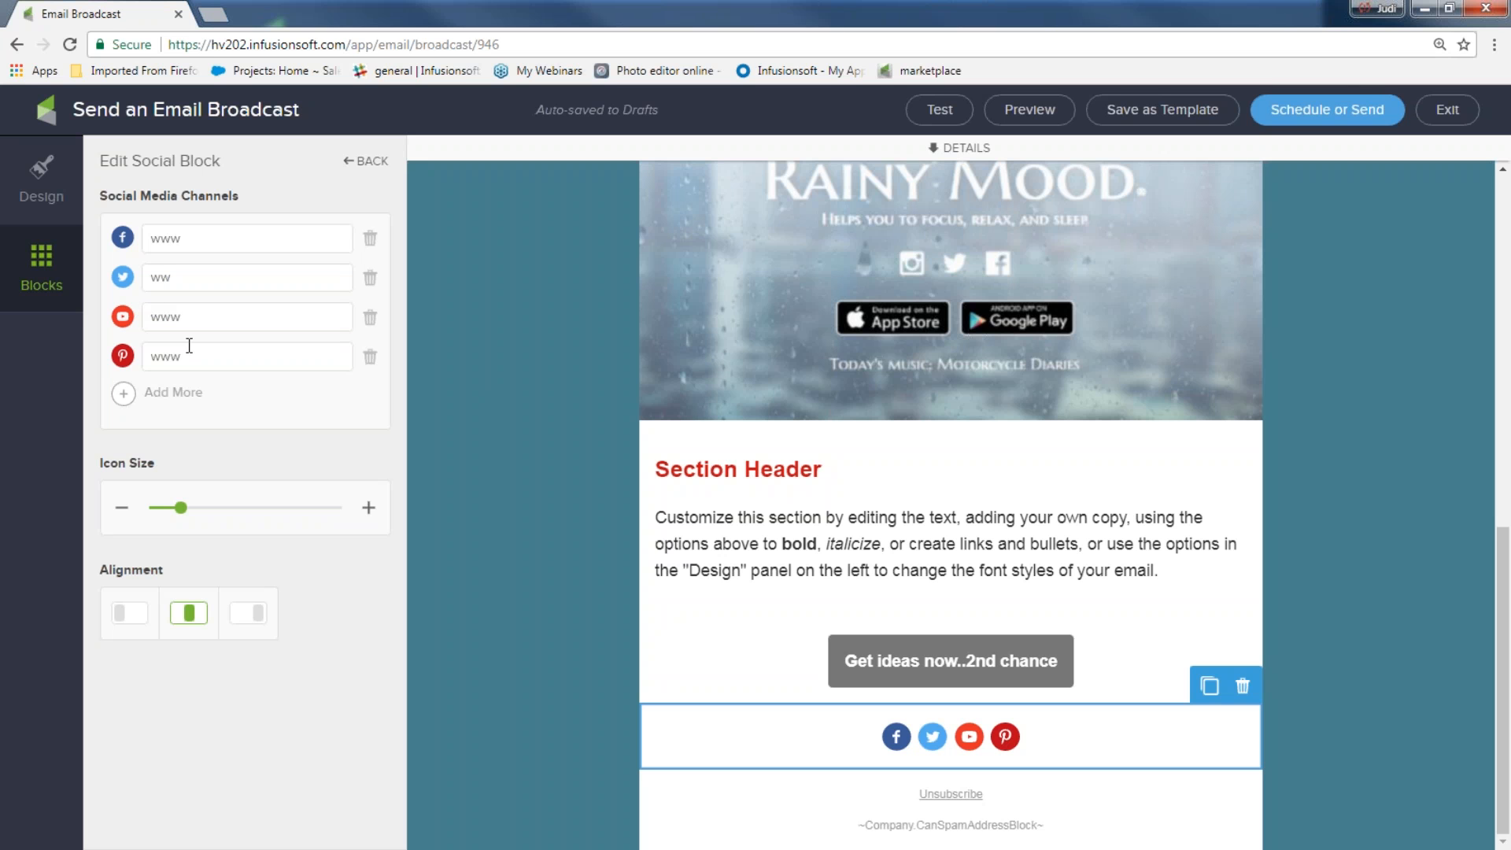
Drop an empty video block just under the email header, then switch to the Help Center browser window
{"action": "left_click", "coordinate": [39, 268]}
{"action": "scroll", "coordinate": [598, 539], "scroll_direction": "up", "scroll_amount": 10}
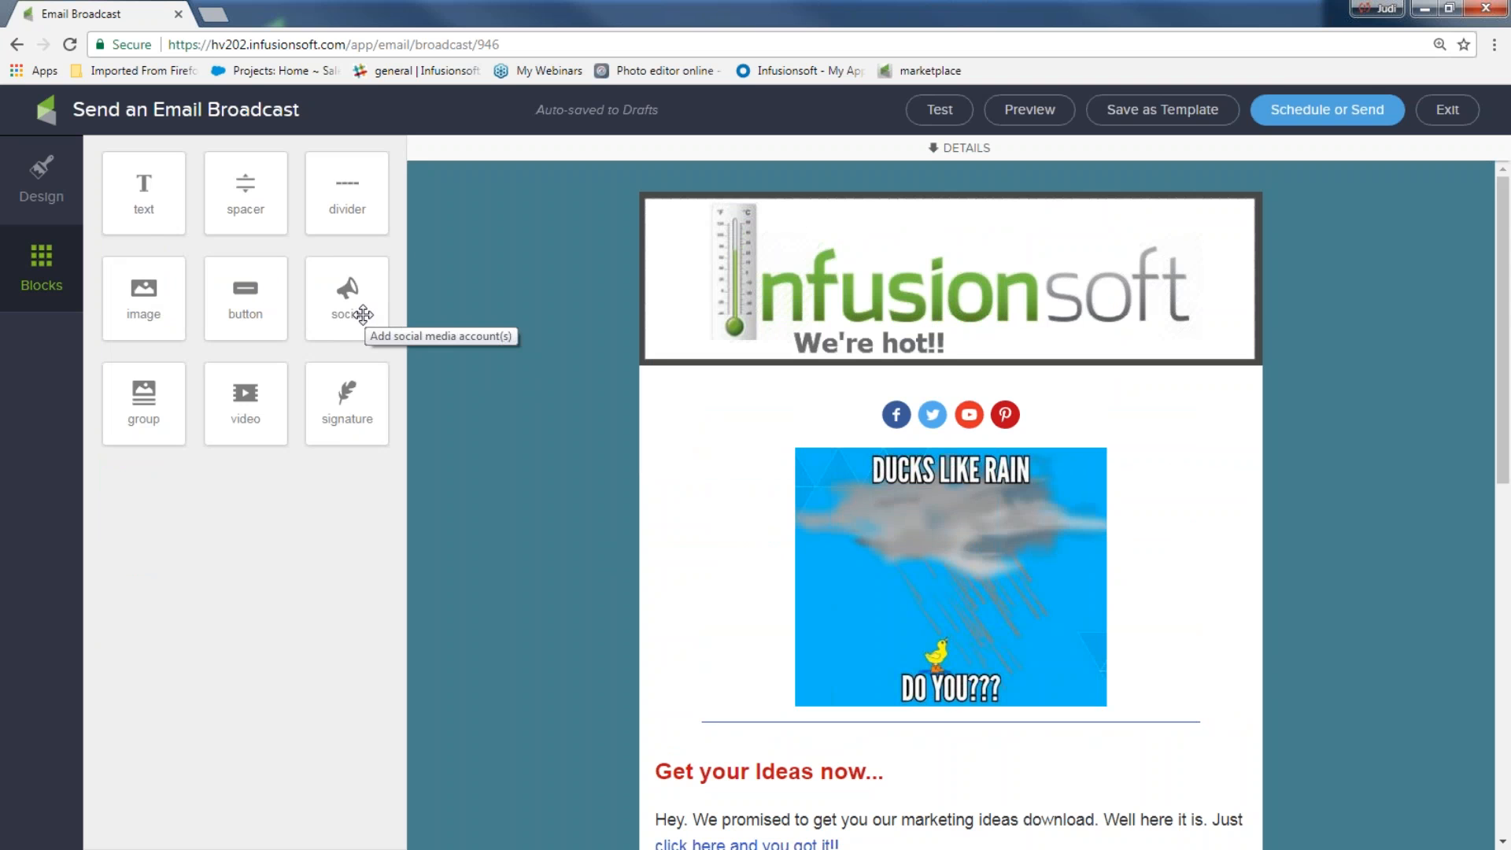
{"action": "left_click_drag", "start_coordinate": [245, 397], "coordinate": [916, 414]}
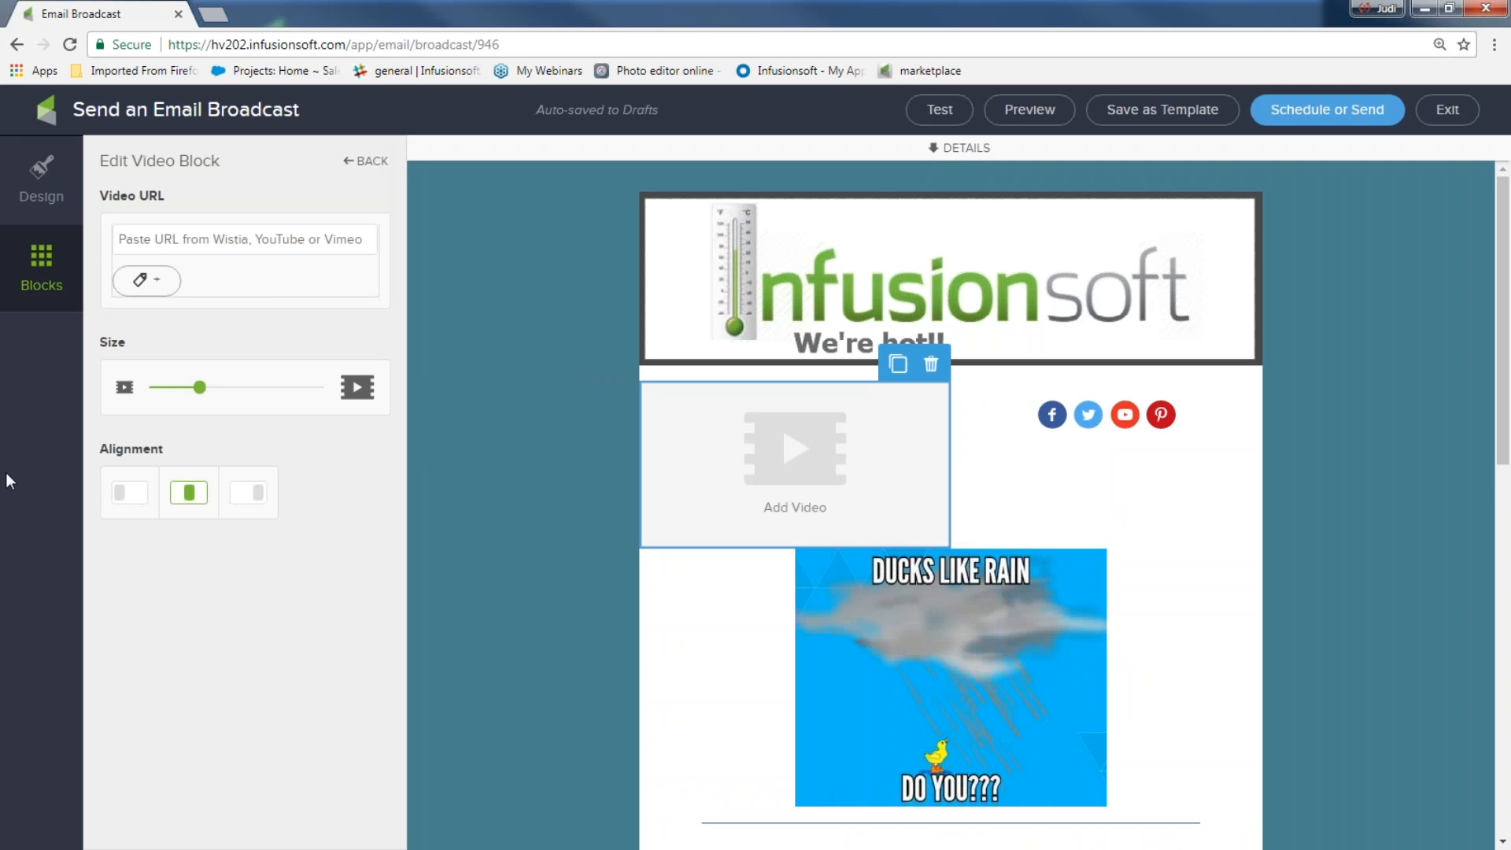
{"action": "key", "text": "alt+Tab"}
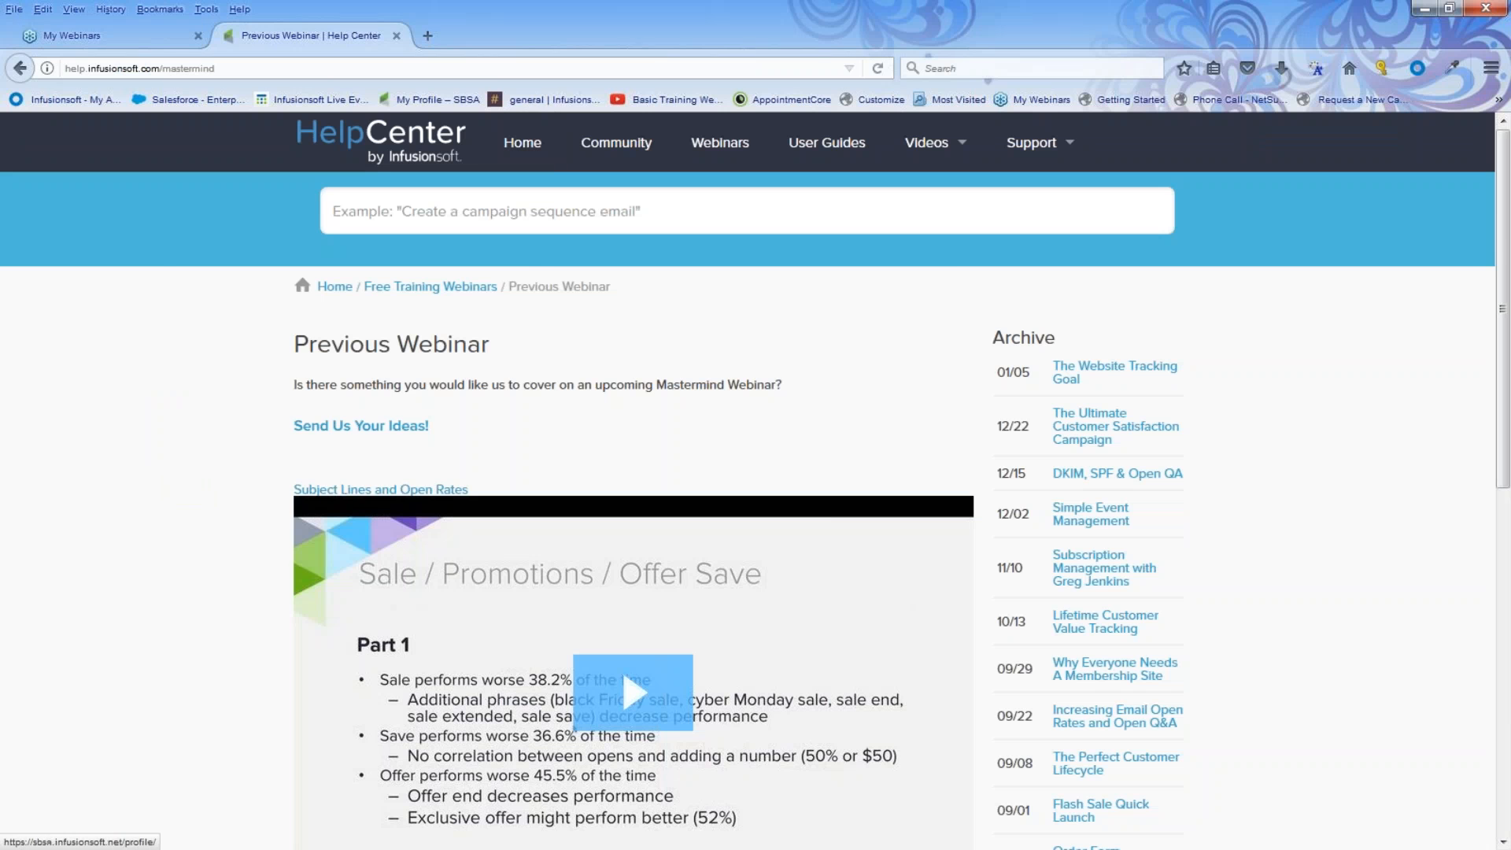
Search YouTube for 'rainstorm' in a new tab and open the EPIC THUNDER & RAIN video
{"action": "left_click", "coordinate": [428, 37]}
{"action": "type", "text": "youtube"}
{"action": "key", "text": "Return"}
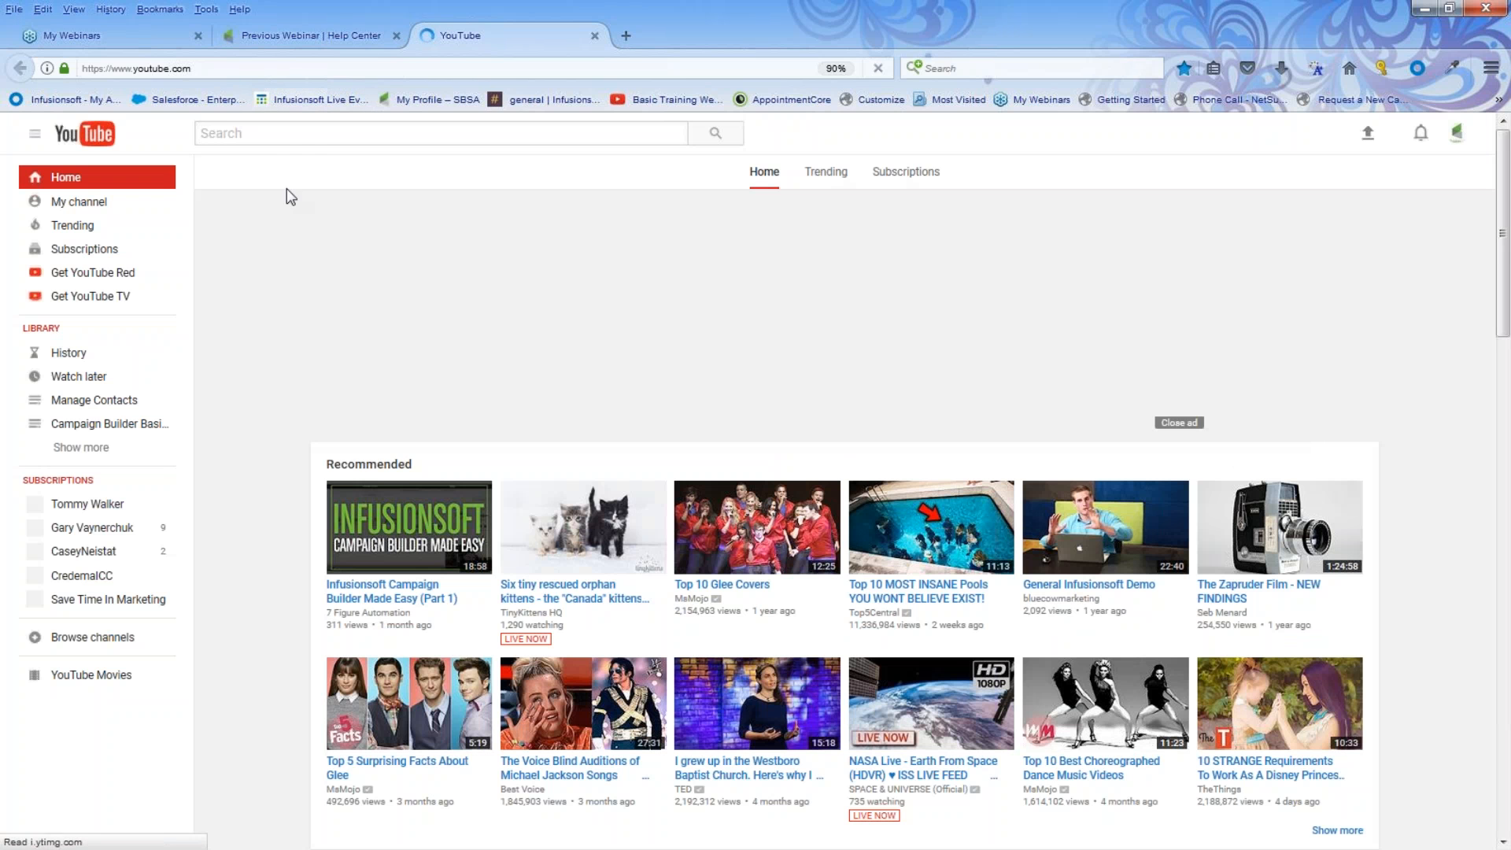
{"action": "left_click", "coordinate": [283, 139]}
{"action": "type", "text": "rainstorm"}
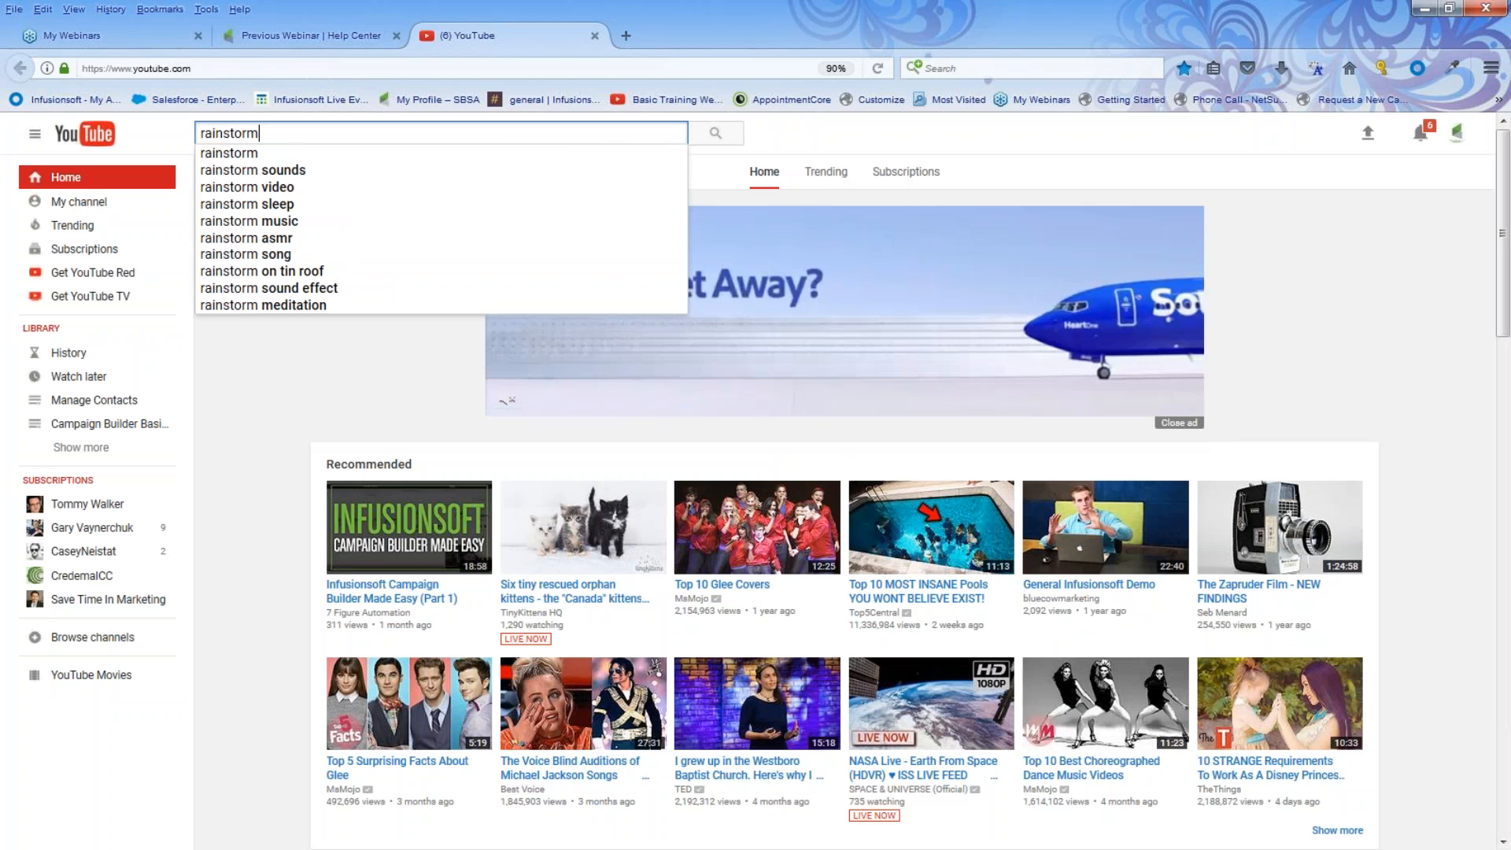
{"action": "left_click", "coordinate": [249, 159]}
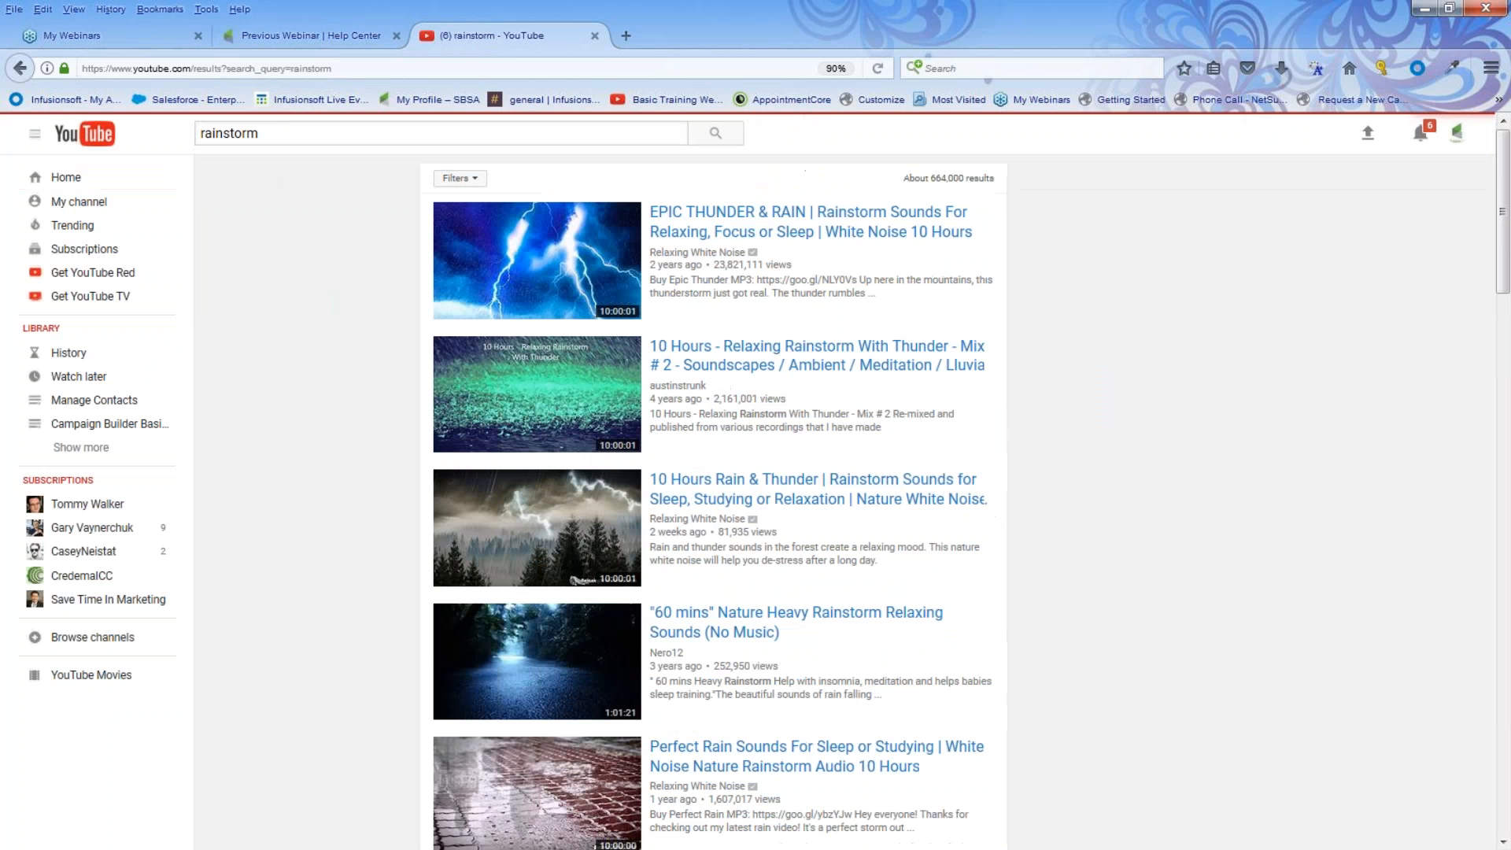
{"action": "left_click", "coordinate": [714, 228]}
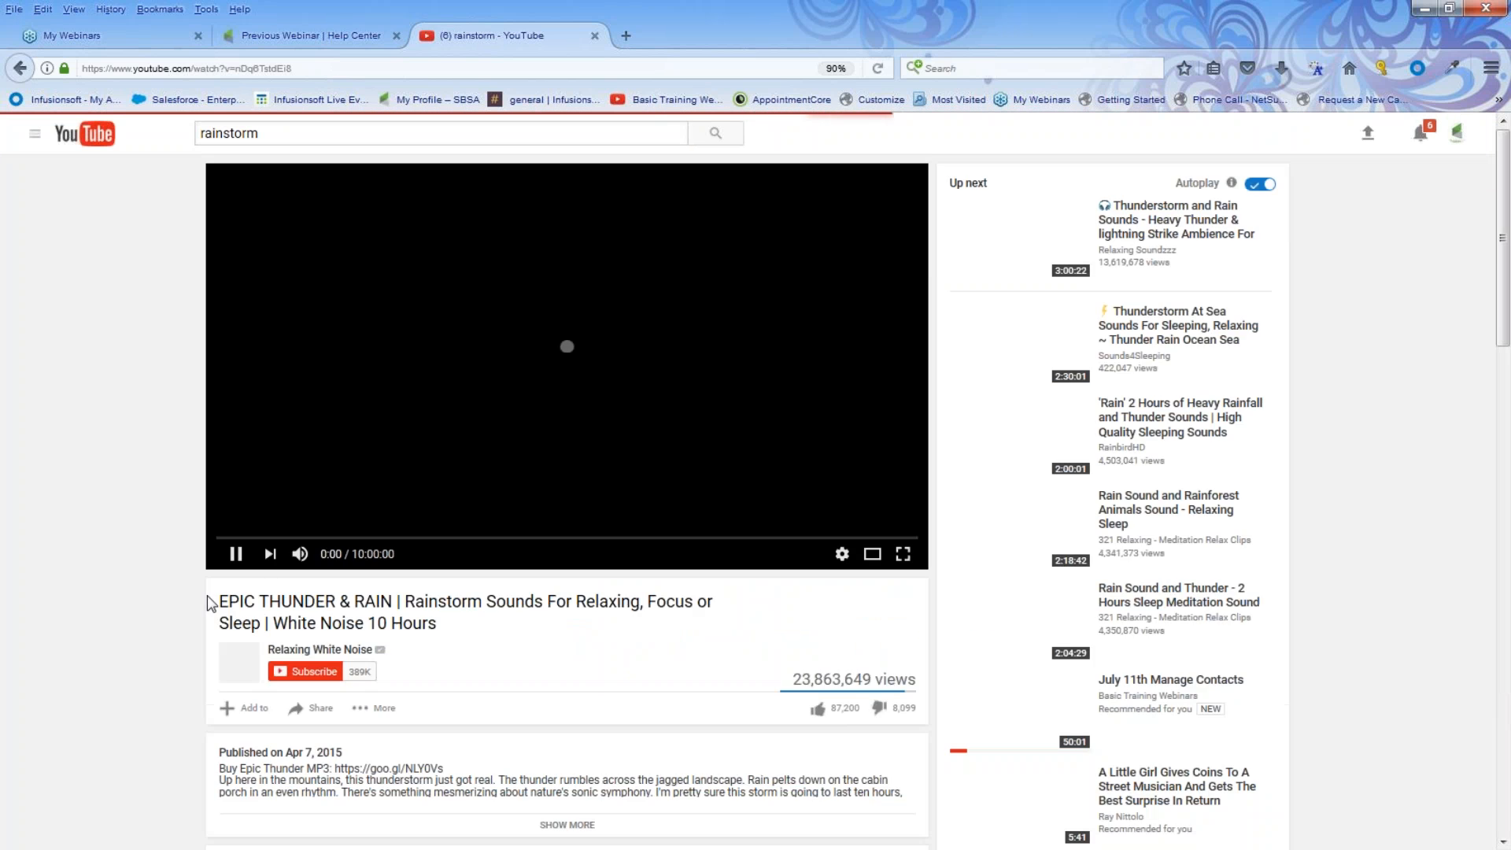
Pause the video, copy its address from the address bar, and minimize Firefox
{"action": "left_click", "coordinate": [235, 554]}
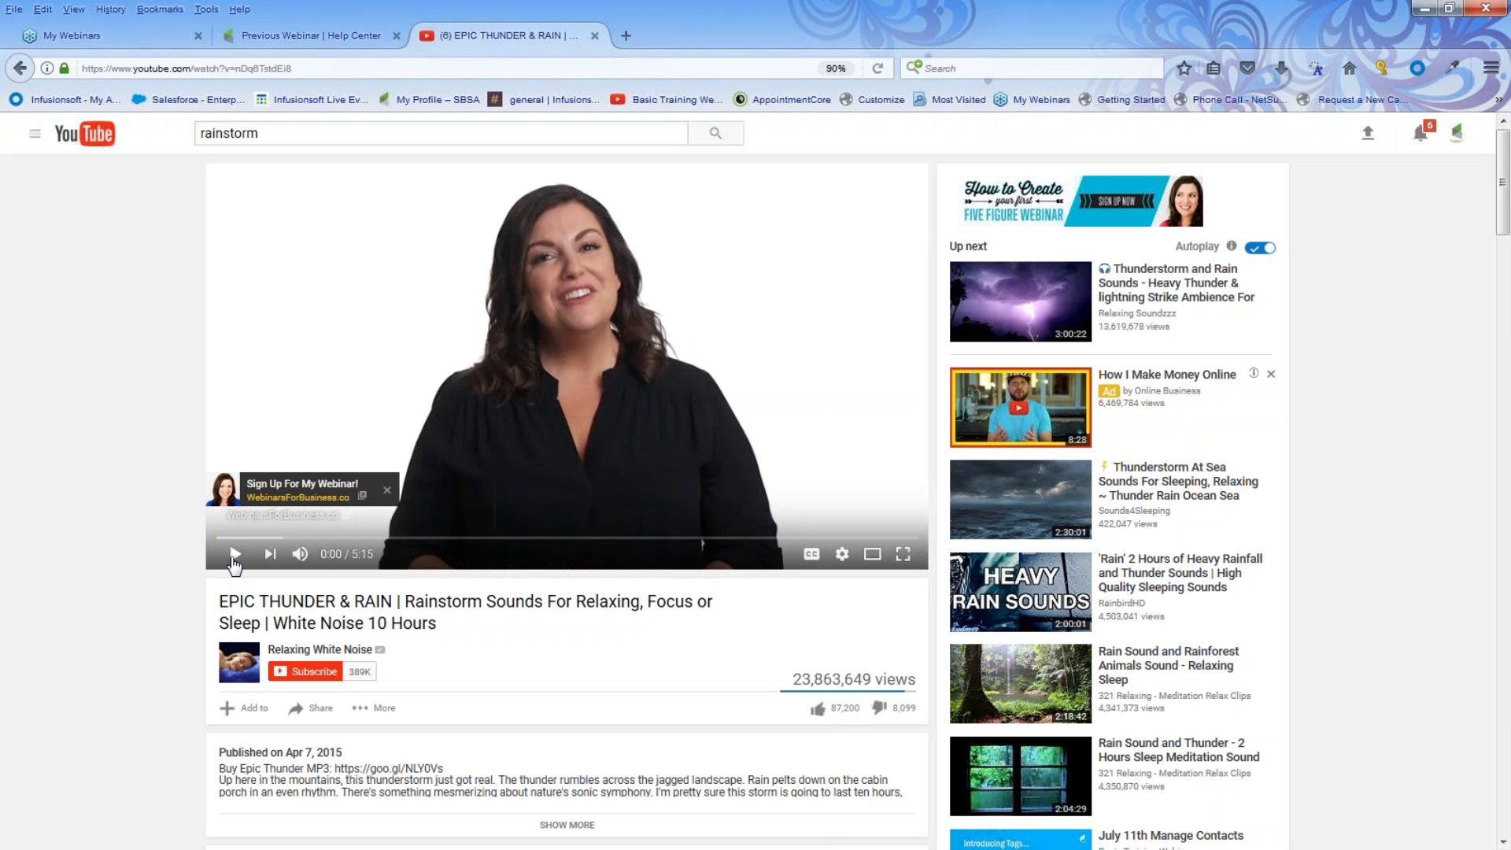
{"action": "scroll", "coordinate": [327, 567], "scroll_direction": "down", "scroll_amount": 3}
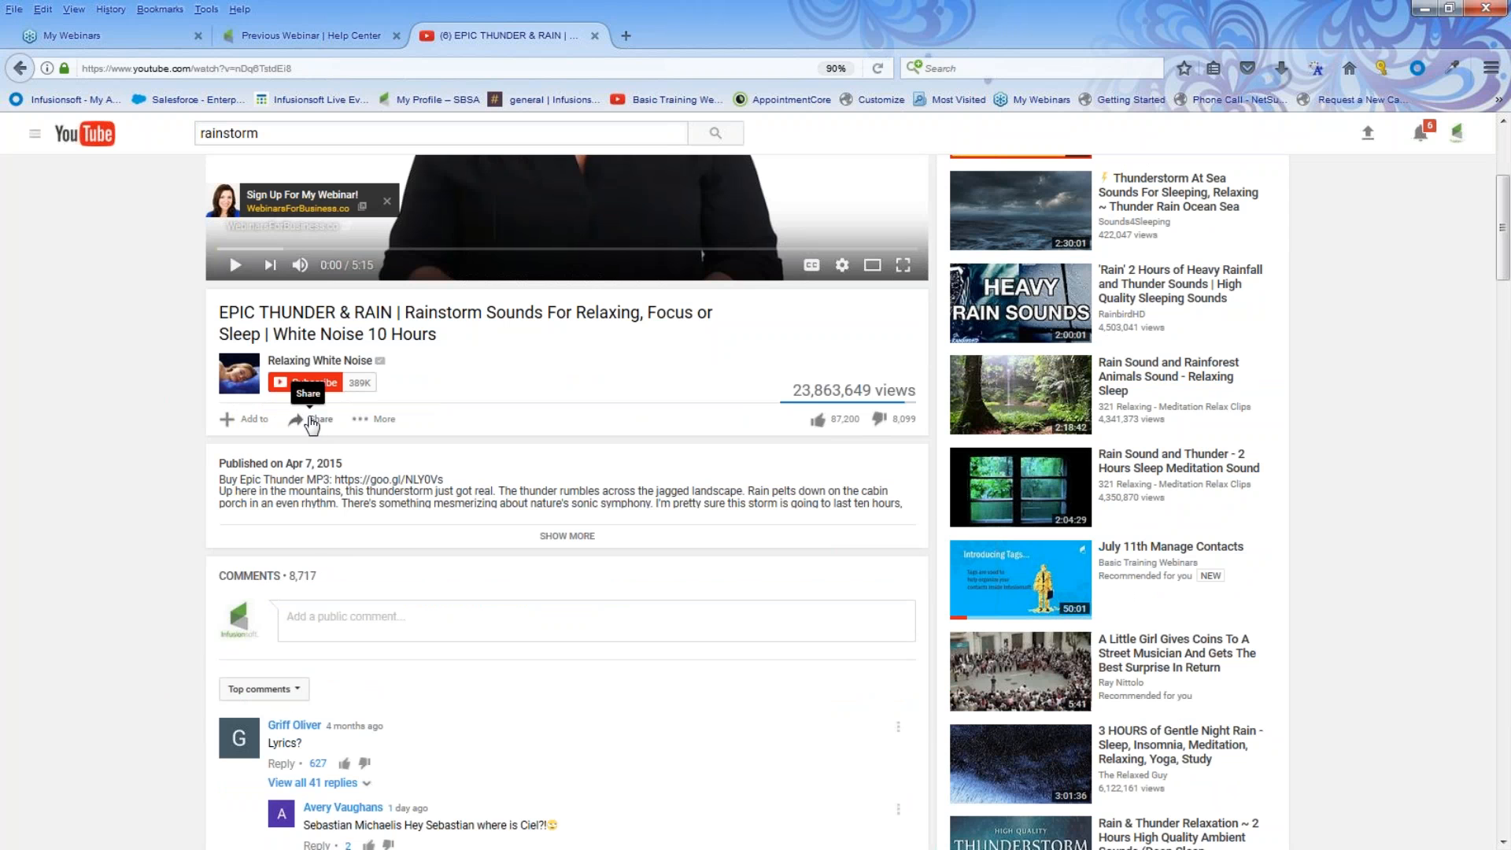
{"action": "left_click", "coordinate": [310, 417]}
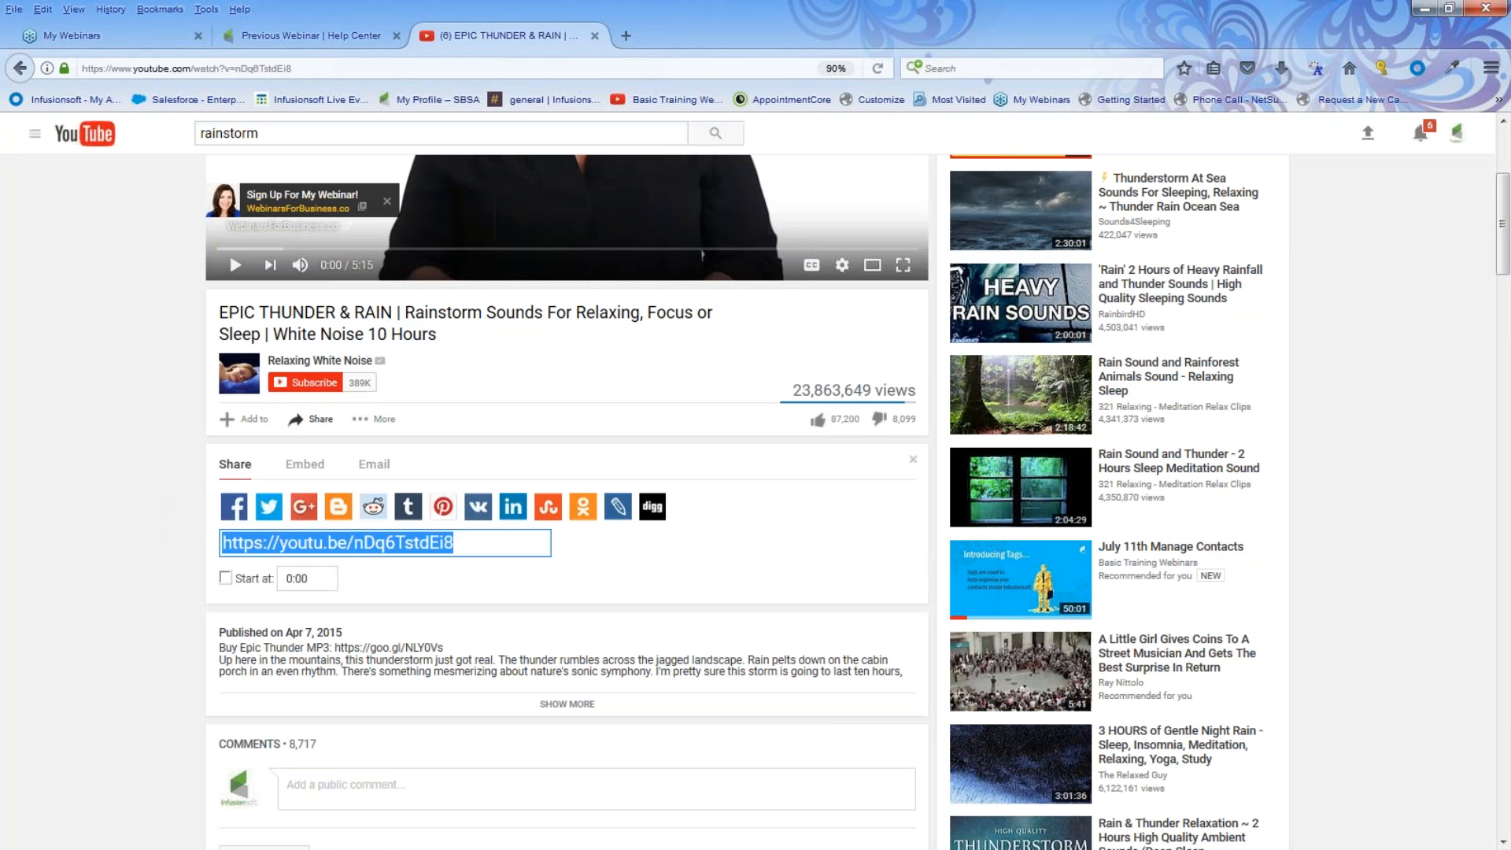
{"action": "left_click", "coordinate": [133, 68]}
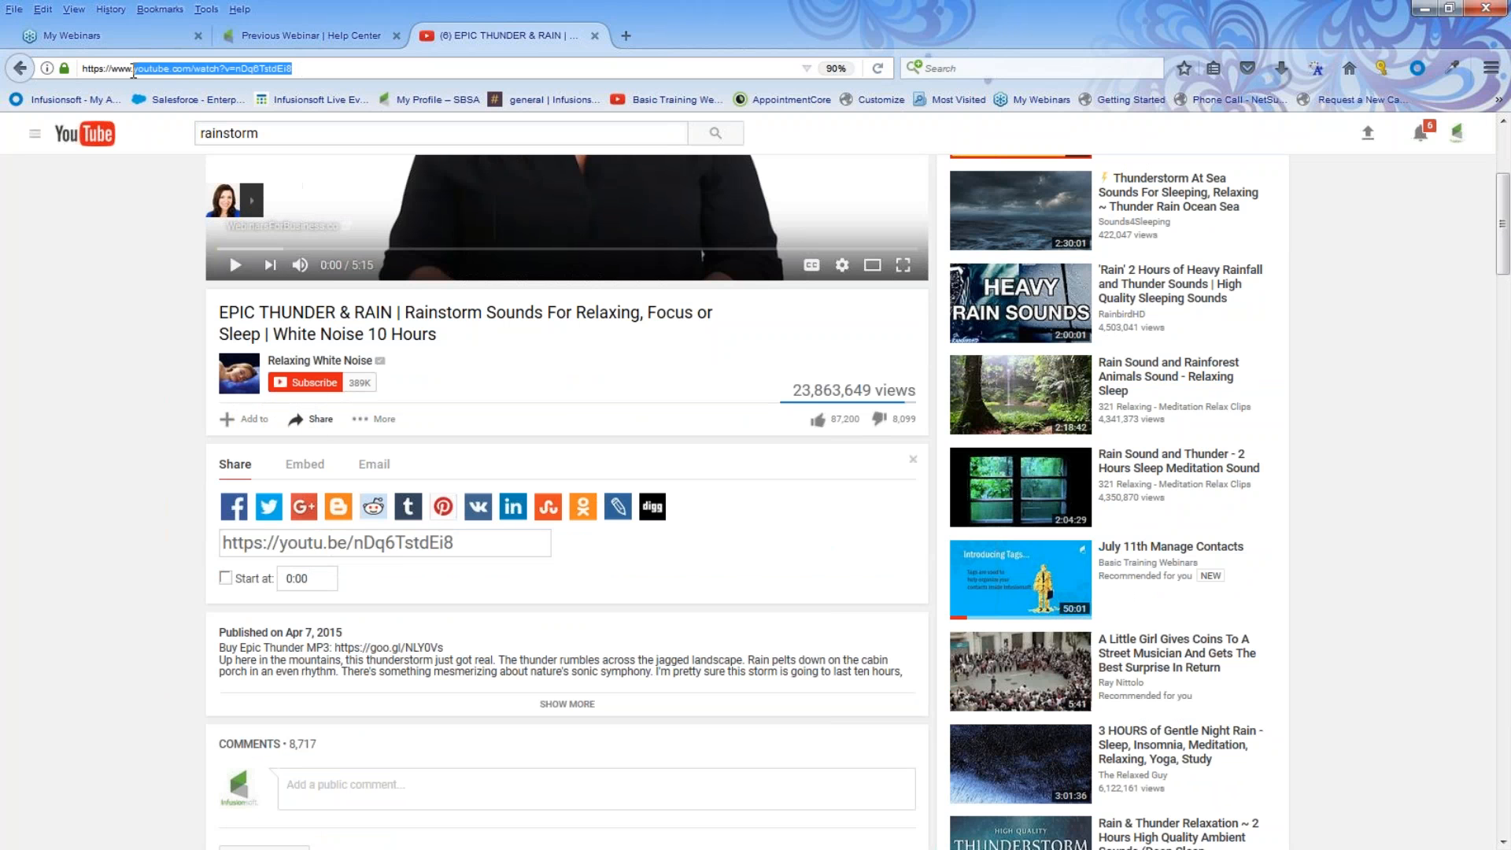
{"action": "right_click", "coordinate": [132, 69]}
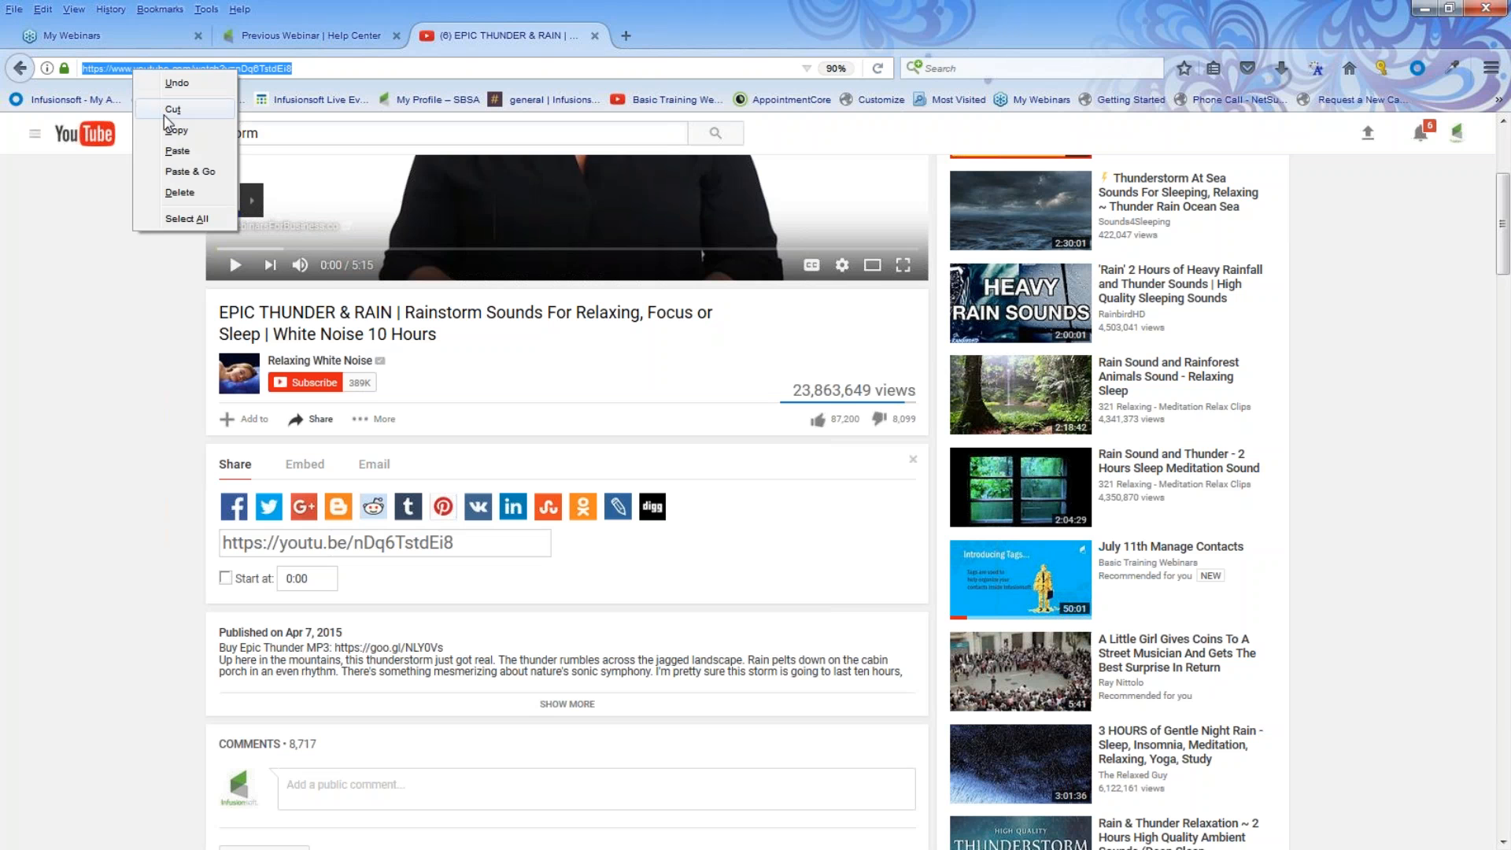
{"action": "left_click", "coordinate": [168, 129]}
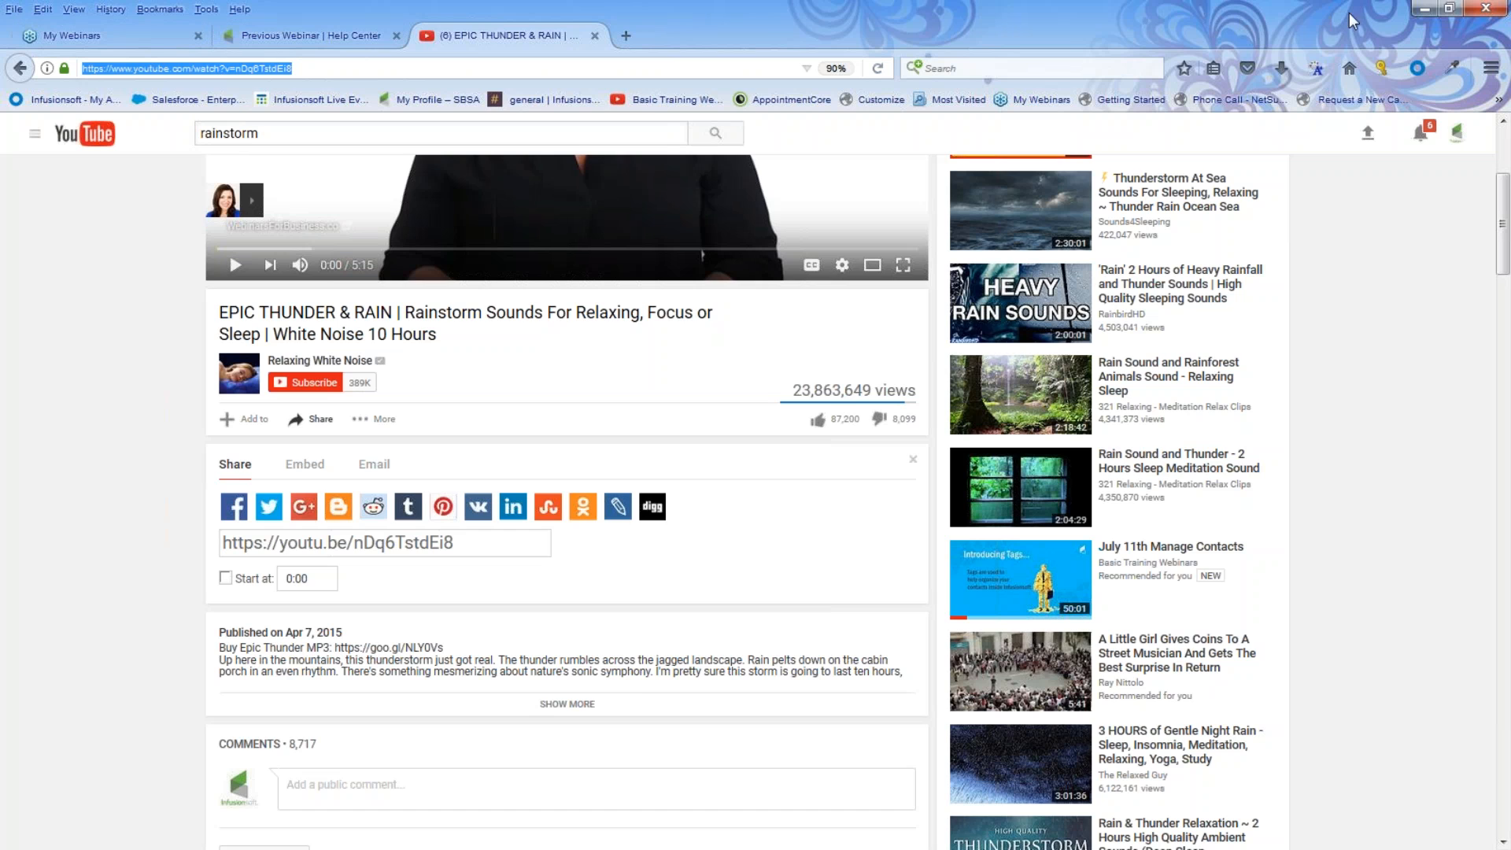
{"action": "left_click", "coordinate": [1426, 11]}
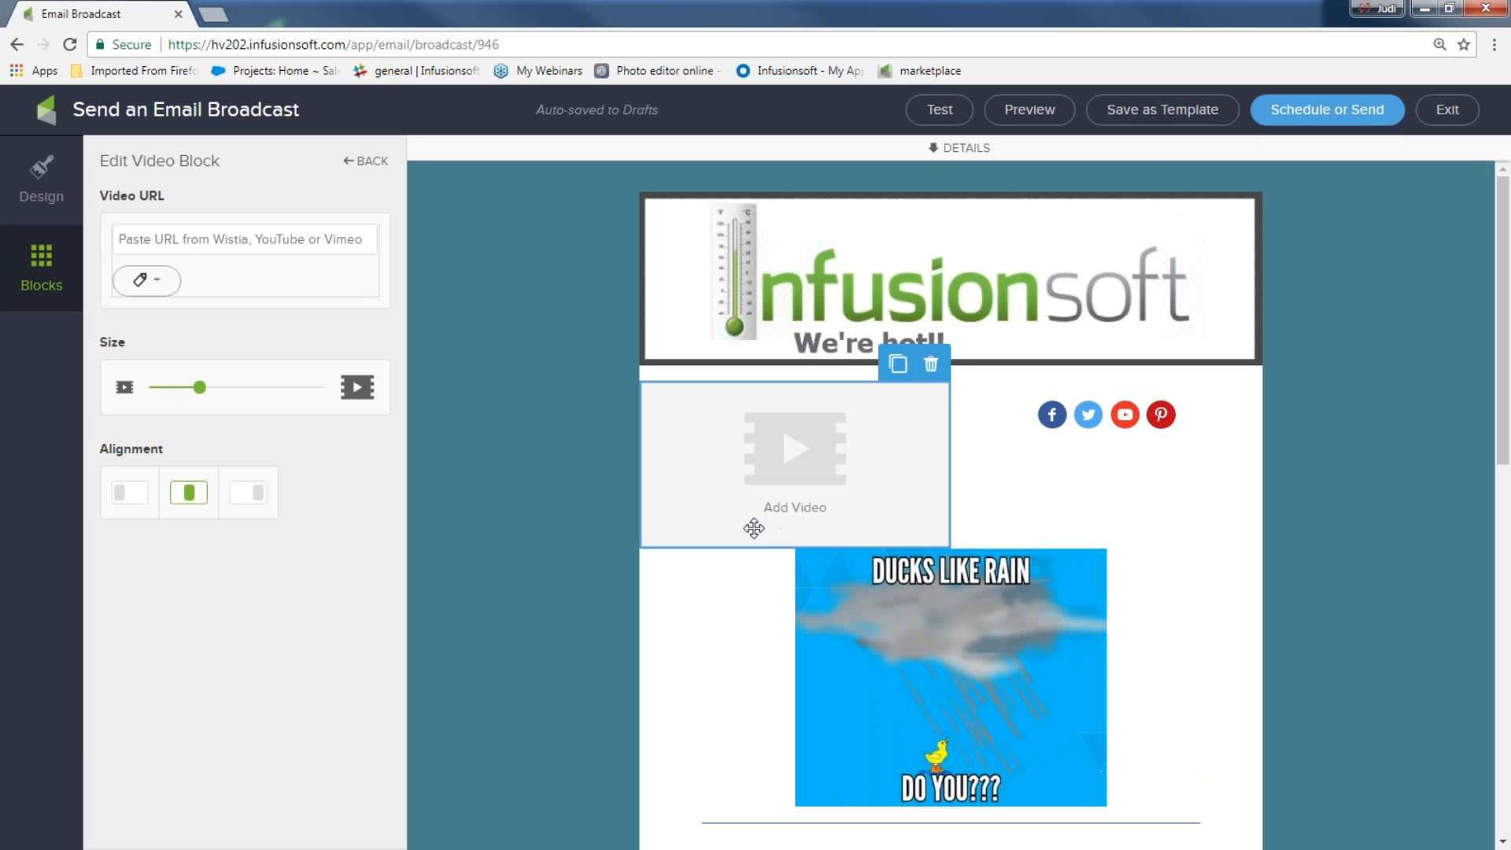
Paste the YouTube link as the video block's URL and set its size to 74
{"action": "right_click", "coordinate": [154, 239]}
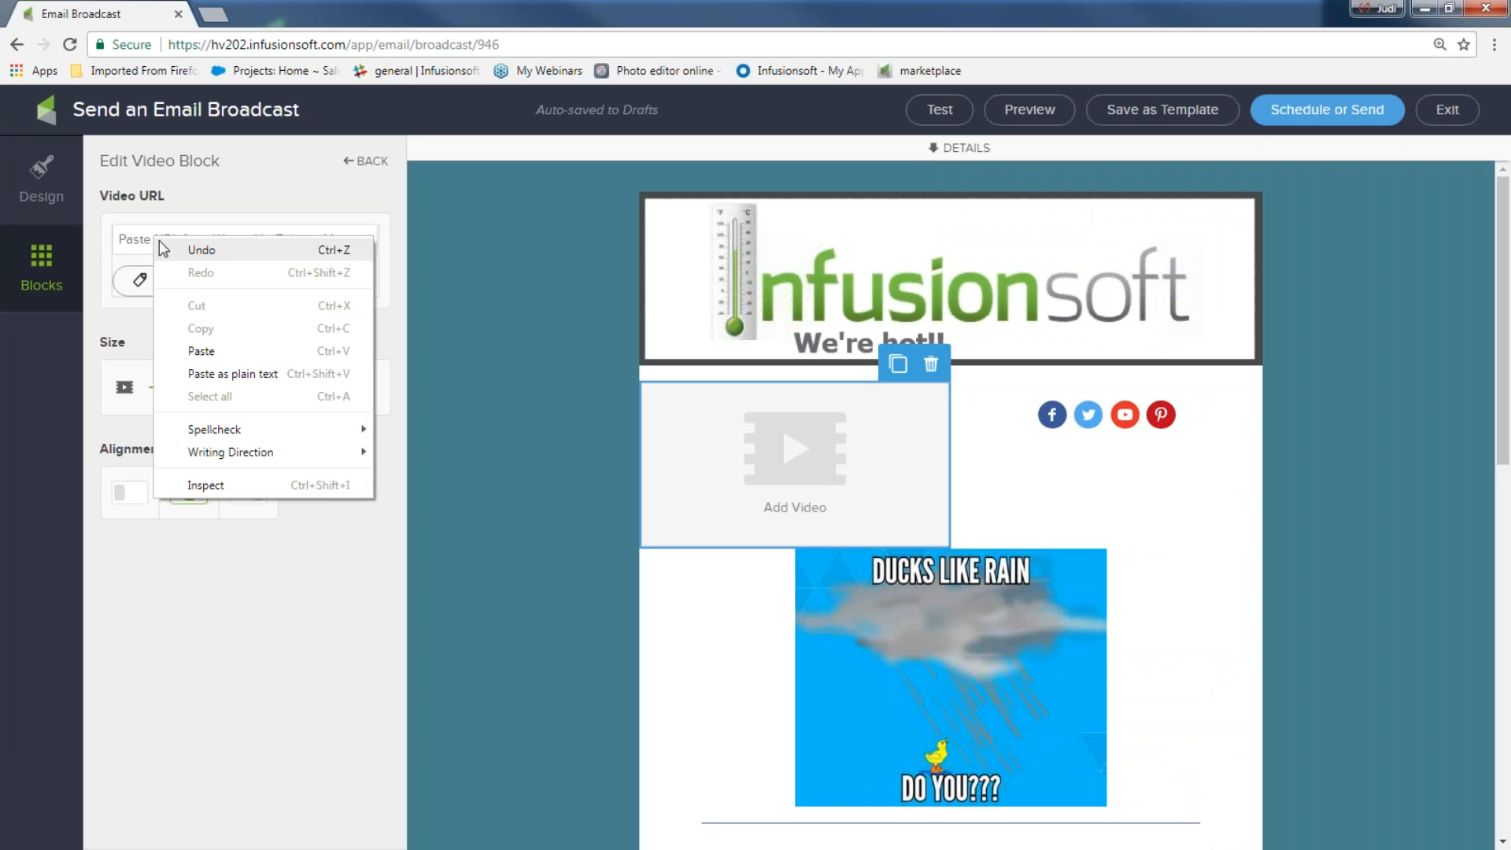
{"action": "left_click", "coordinate": [200, 351]}
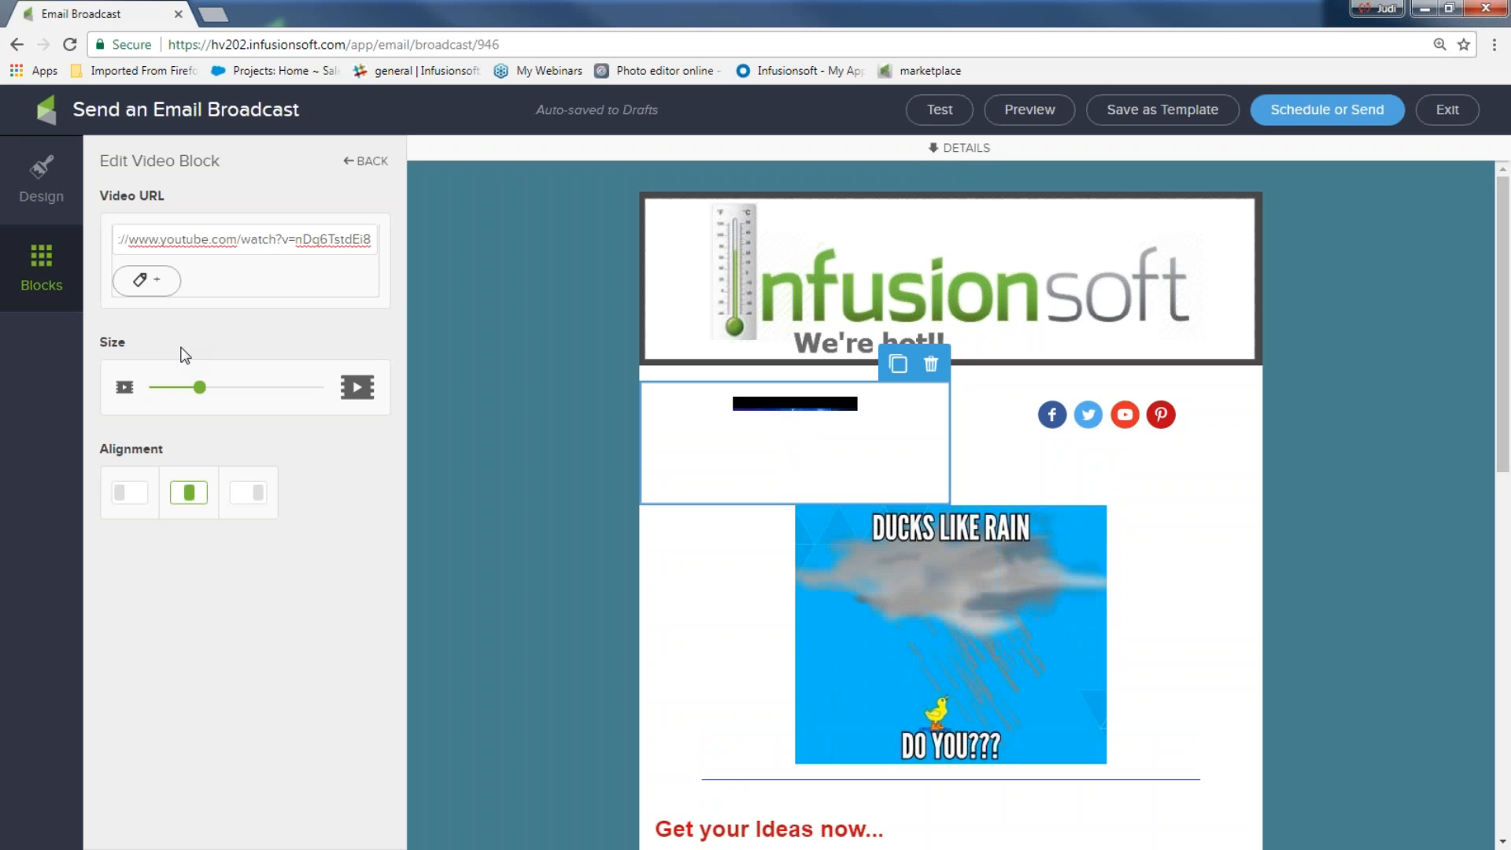
{"action": "left_click_drag", "start_coordinate": [200, 388], "coordinate": [259, 389]}
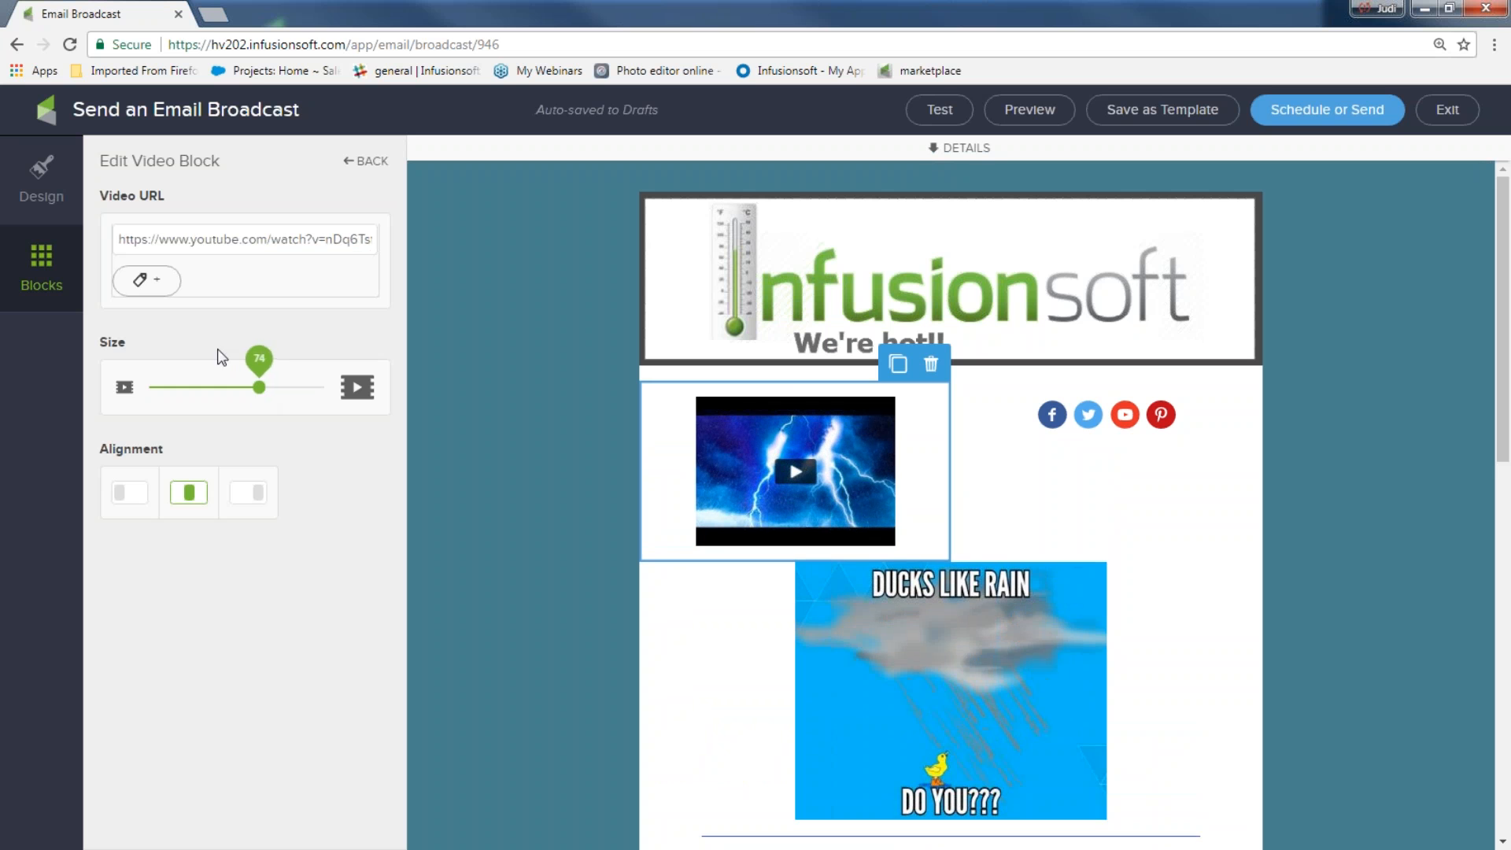
Add the 'clicked on video' tag to be applied when the video is clicked
{"action": "left_click", "coordinate": [146, 280]}
{"action": "left_click", "coordinate": [180, 296]}
{"action": "type", "text": "cli"}
{"action": "left_click", "coordinate": [168, 374]}
{"action": "left_click", "coordinate": [322, 335]}
Move the video block below the social icons, shrink it to 59, then delete it
{"action": "left_click_drag", "start_coordinate": [806, 389], "coordinate": [945, 567]}
{"action": "scroll", "coordinate": [1277, 555], "scroll_direction": "down", "scroll_amount": 1}
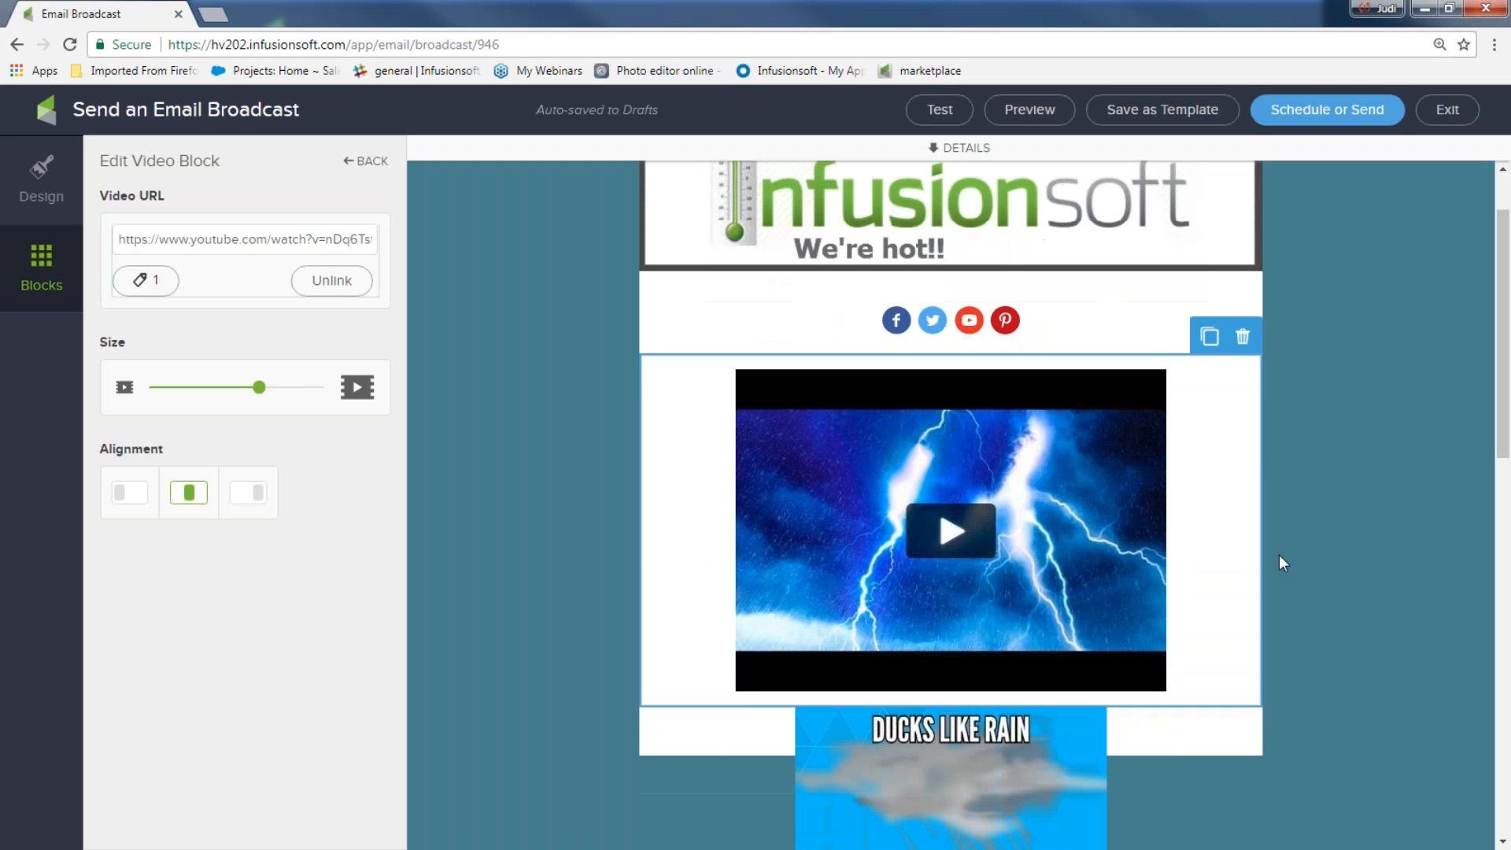
{"action": "left_click_drag", "start_coordinate": [260, 388], "coordinate": [227, 396]}
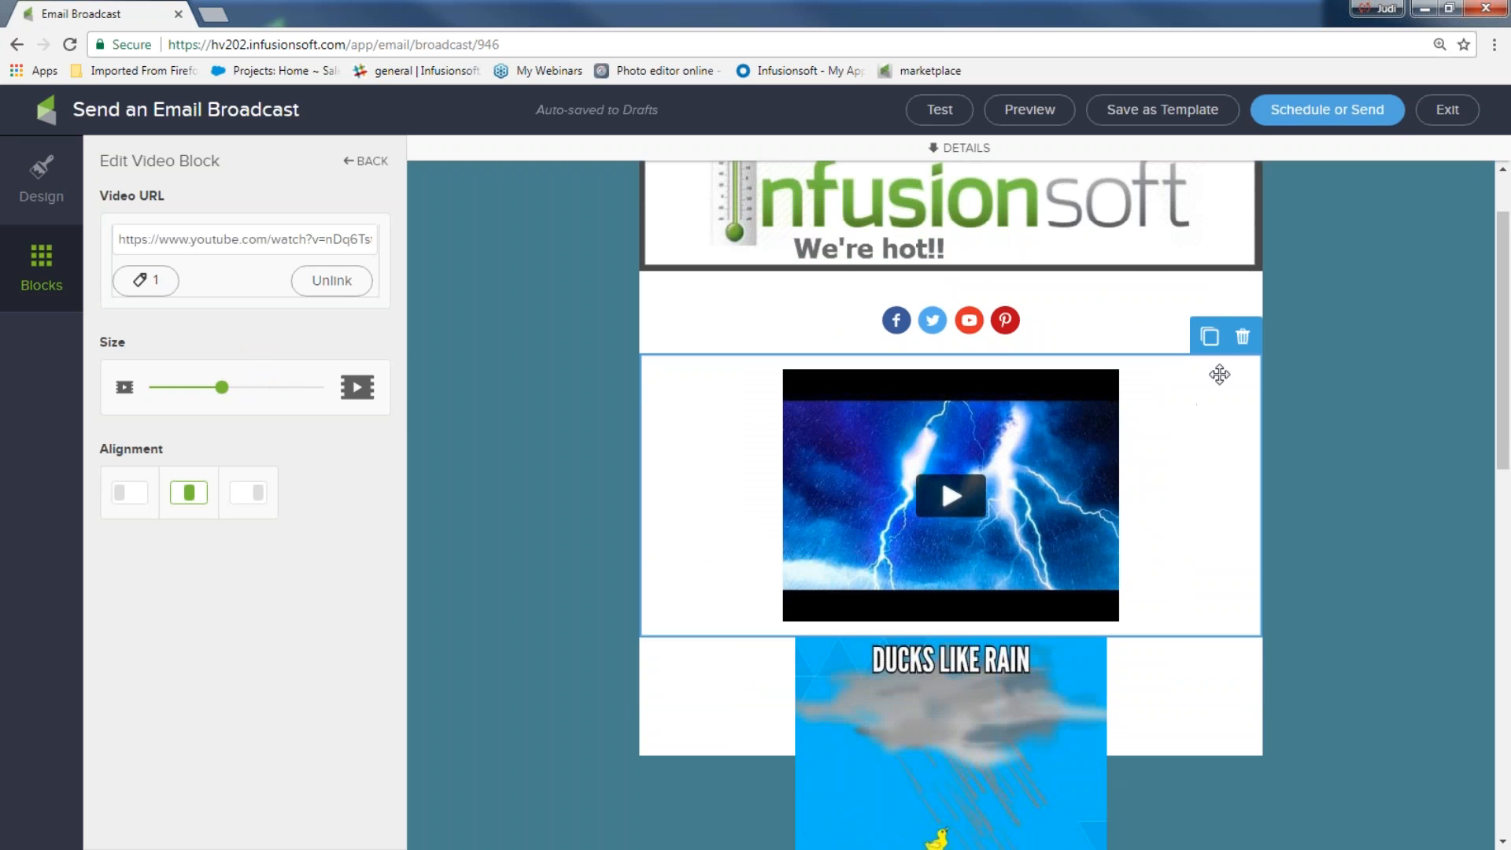
{"action": "left_click", "coordinate": [1243, 337]}
{"action": "left_click", "coordinate": [1237, 367]}
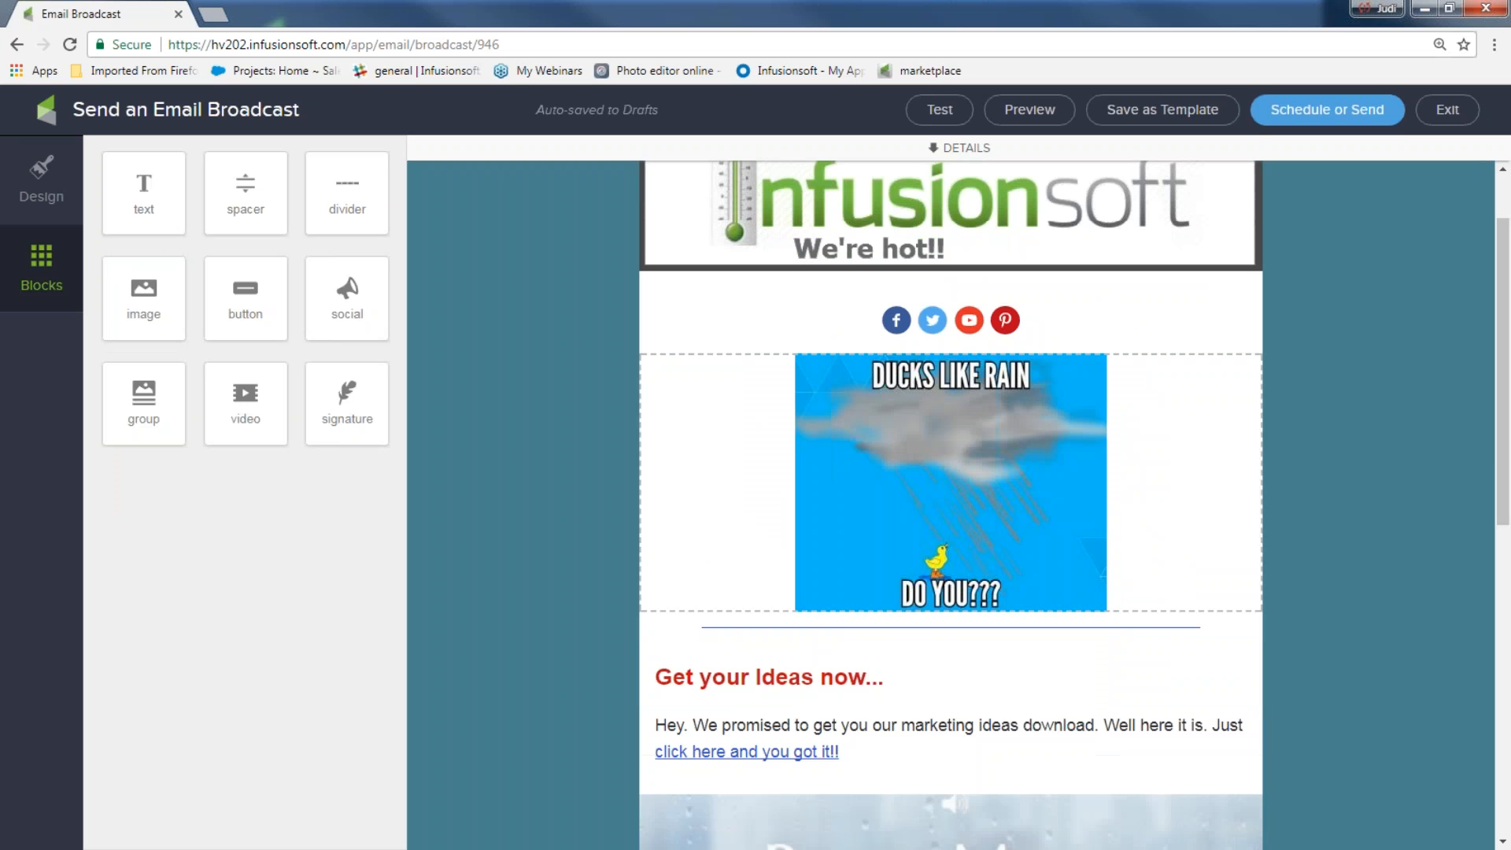
{"action": "scroll", "coordinate": [551, 516], "scroll_direction": "down", "scroll_amount": 9}
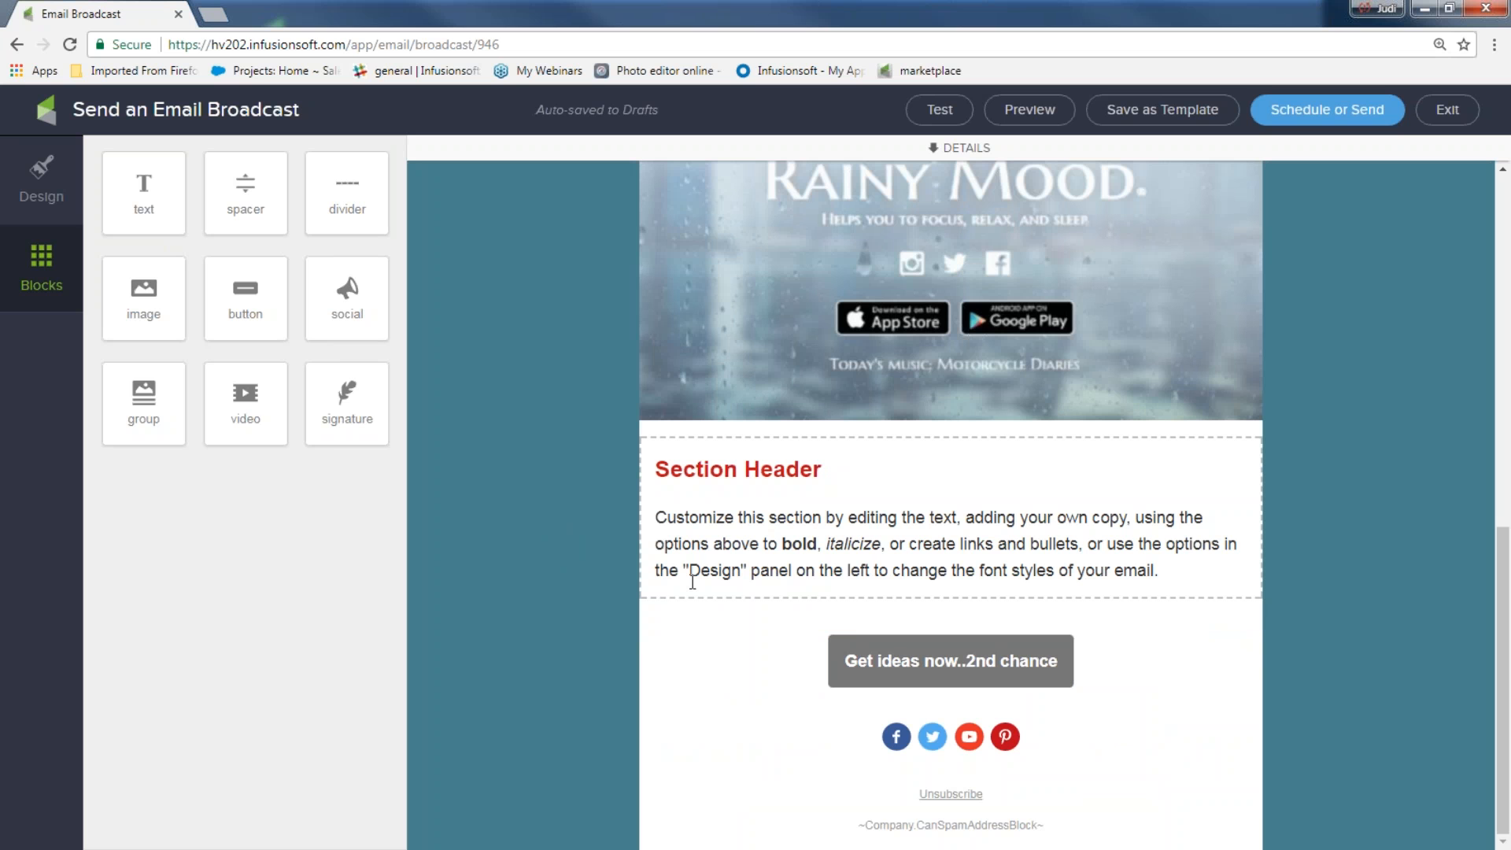
{"action": "mouse_move", "coordinate": [347, 398]}
{"action": "left_mouse_down"}
{"action": "mouse_move", "coordinate": [630, 641]}
{"action": "mouse_move", "coordinate": [867, 773]}
{"action": "left_mouse_up"}
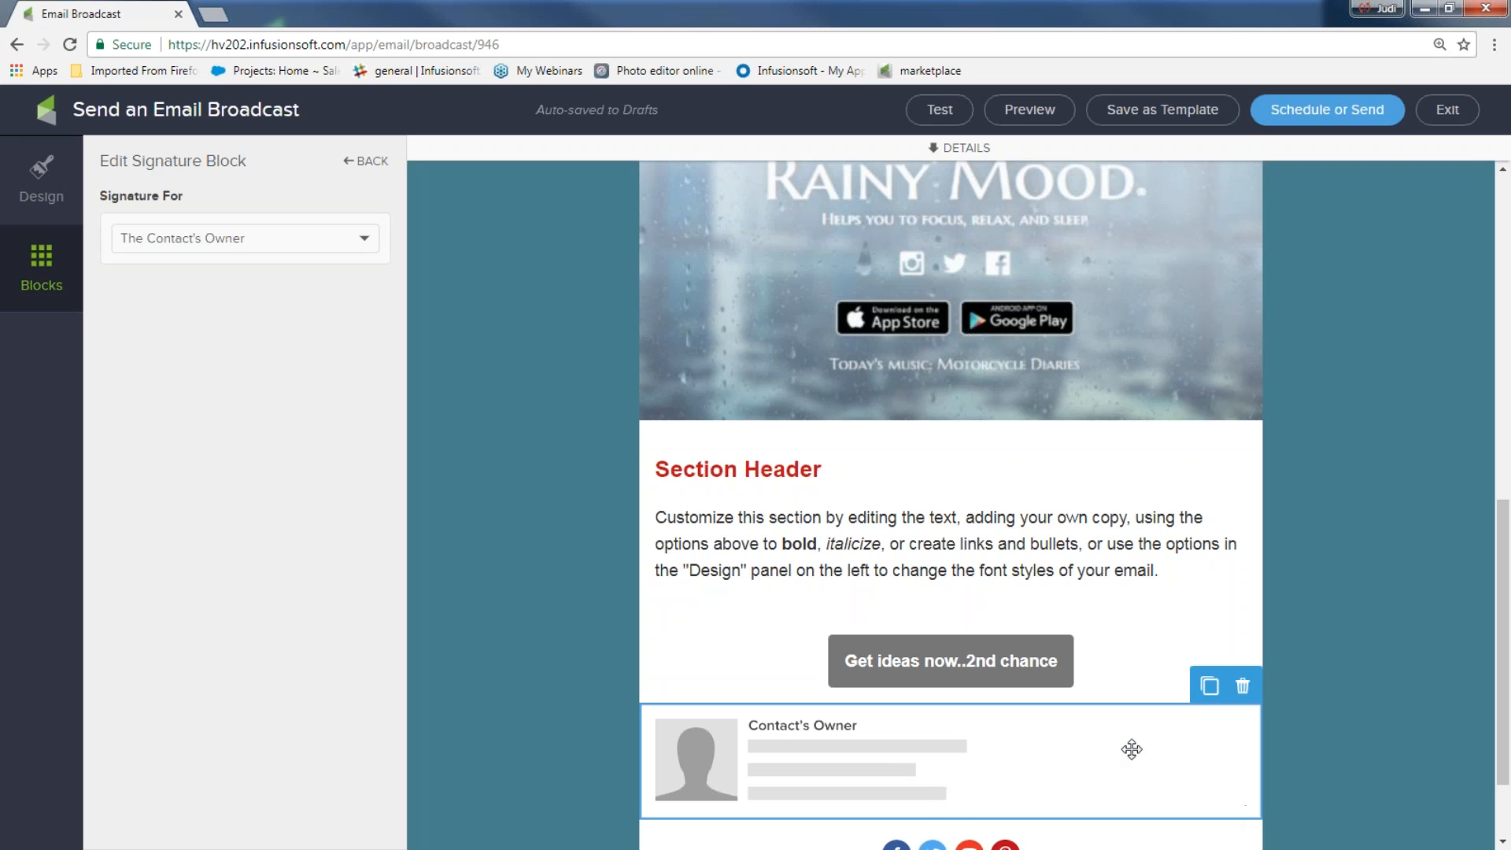
{"action": "left_click", "coordinate": [23, 260]}
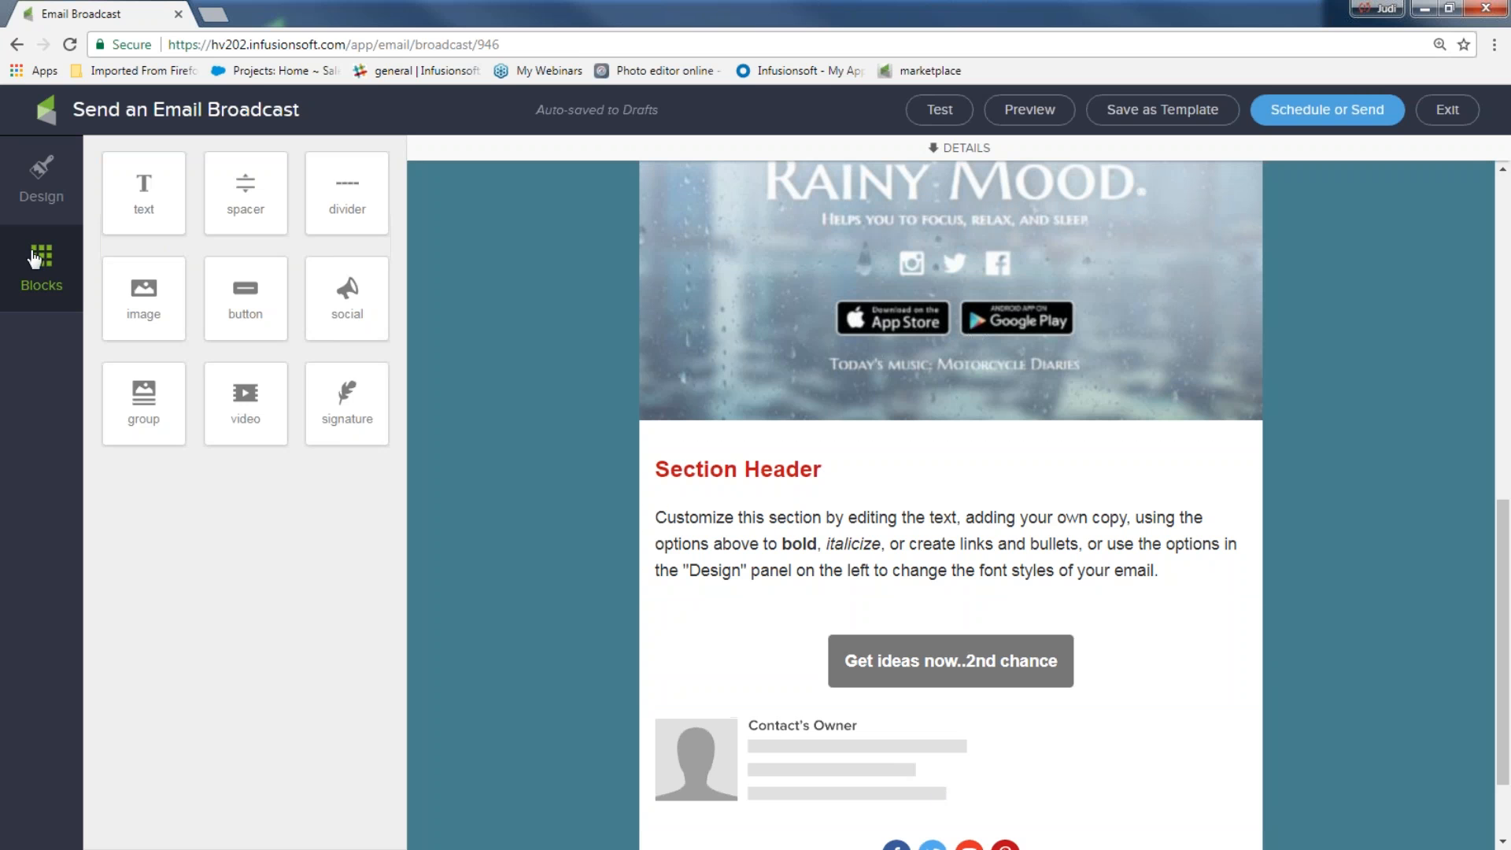
{"action": "left_click", "coordinate": [1167, 736]}
{"action": "left_click", "coordinate": [1243, 685]}
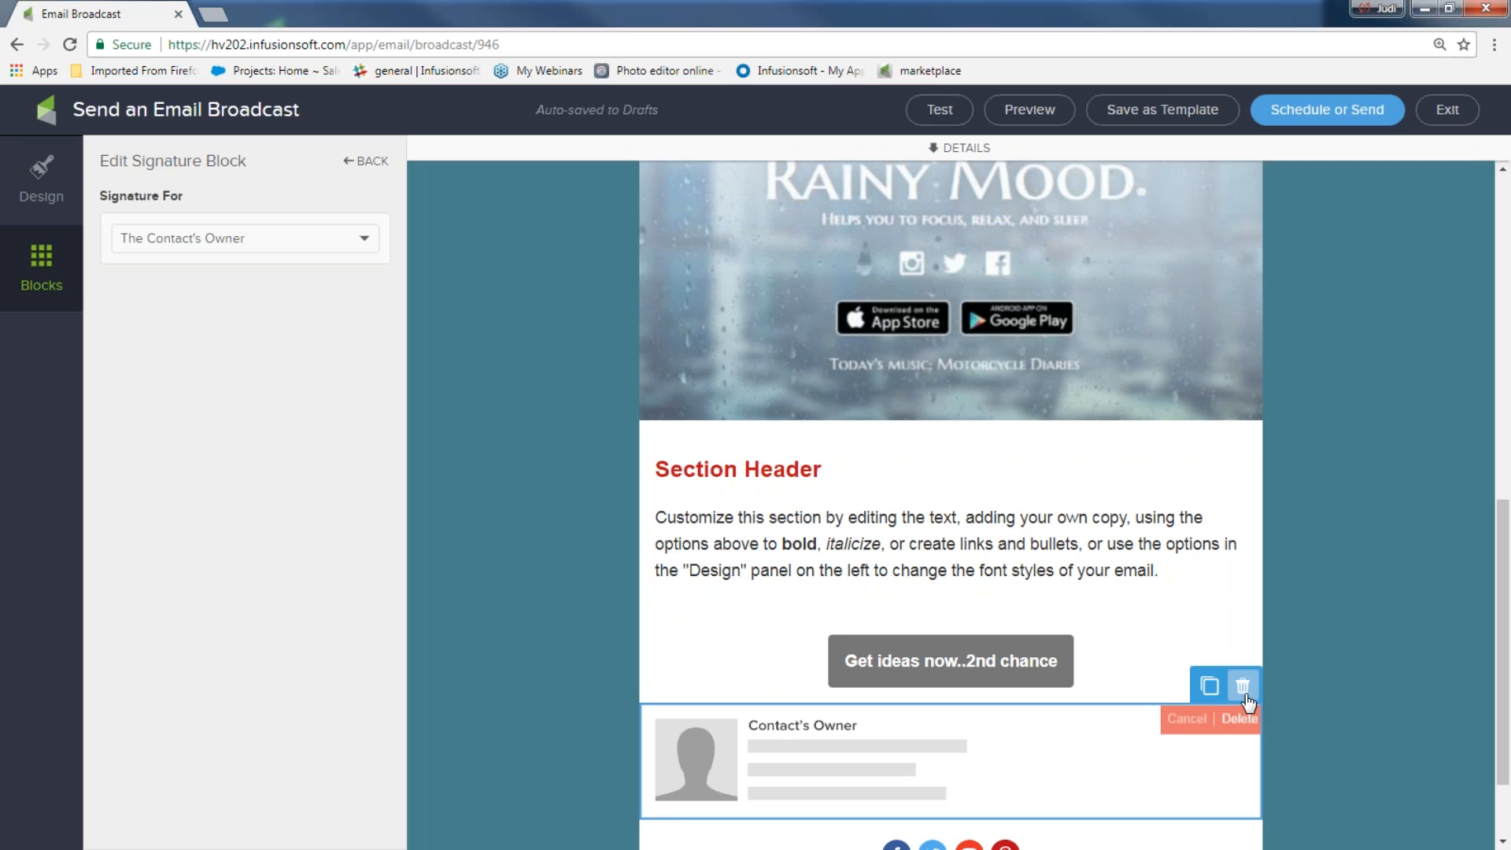
{"action": "left_click", "coordinate": [1240, 722]}
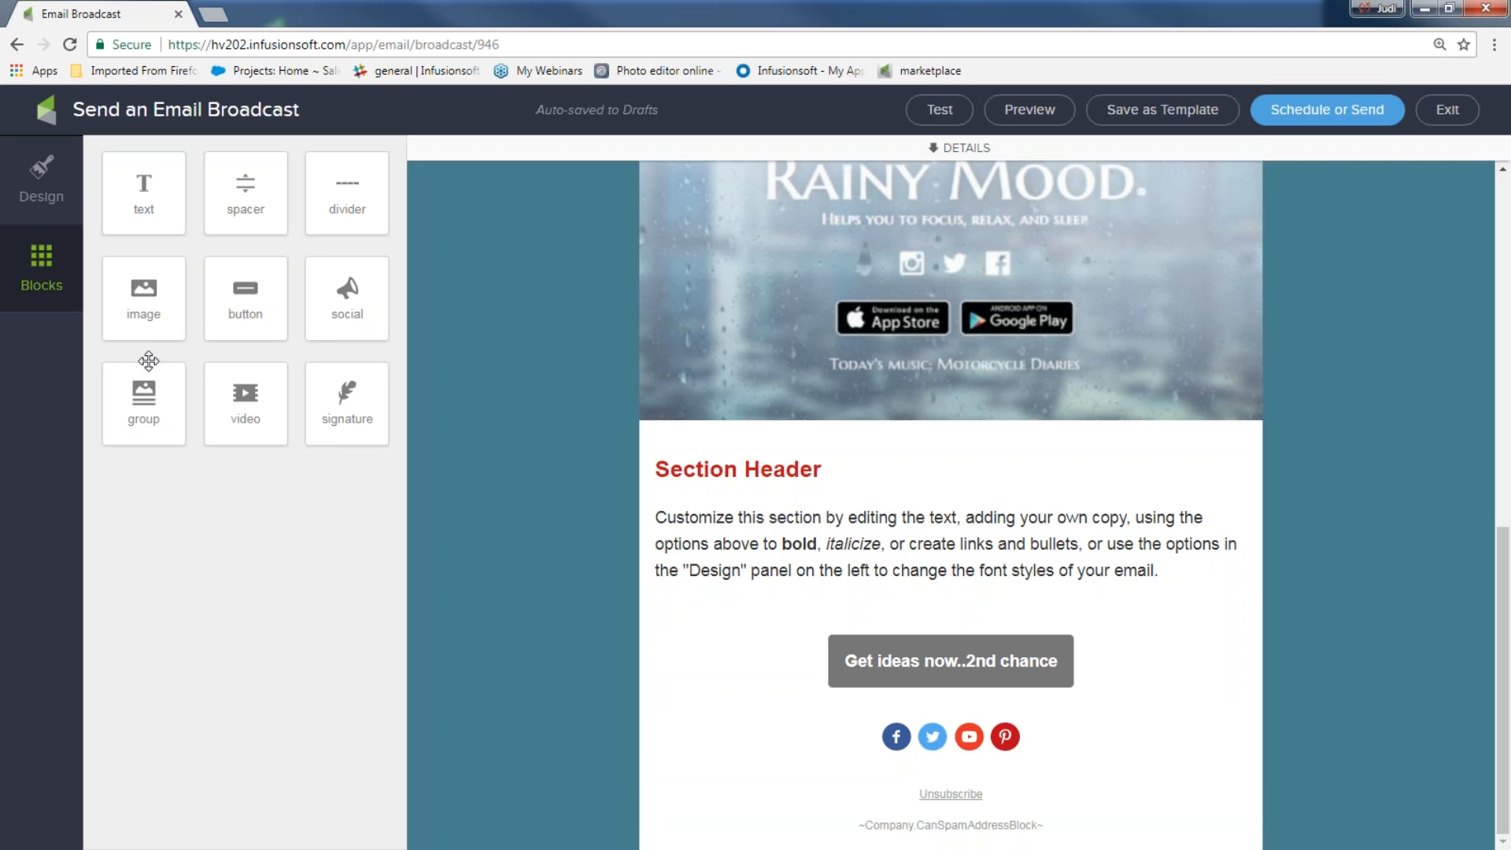
{"action": "left_click_drag", "start_coordinate": [130, 200], "coordinate": [856, 673]}
{"action": "left_click_drag", "start_coordinate": [1159, 742], "coordinate": [479, 670]}
{"action": "type", "text": "Thanks fro"}
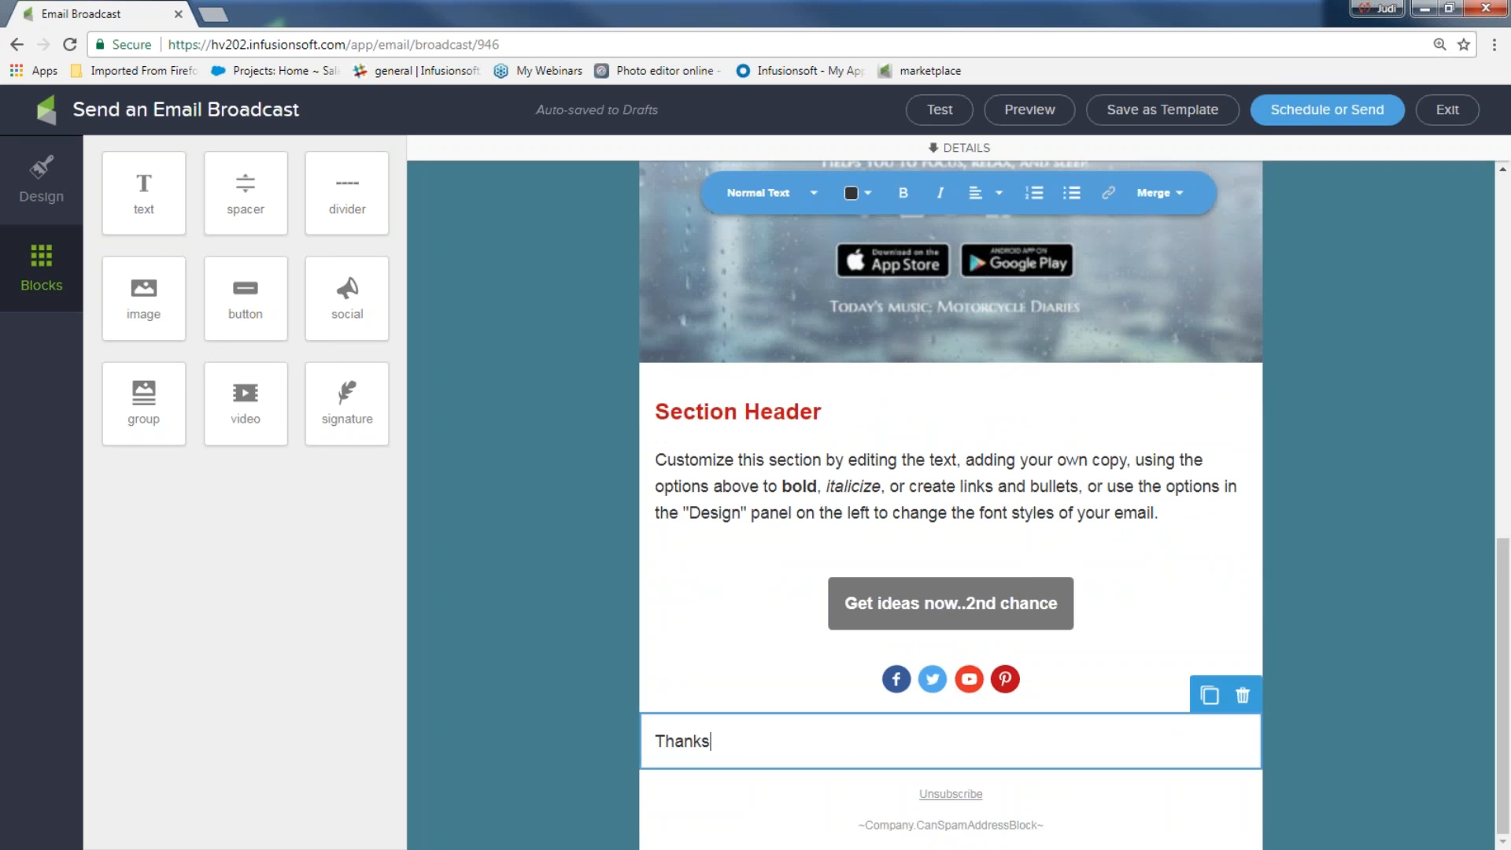
{"action": "key", "text": "BackSpace"}
{"action": "key", "text": "BackSpace"}
{"action": "type", "text": "or j"}
{"action": "type", "text": "oining"}
{"action": "key", "text": "BackSpace"}
{"action": "type", "text": "ing me,"}
{"action": "key", "text": "Return"}
{"action": "type", "text": "Judi"}
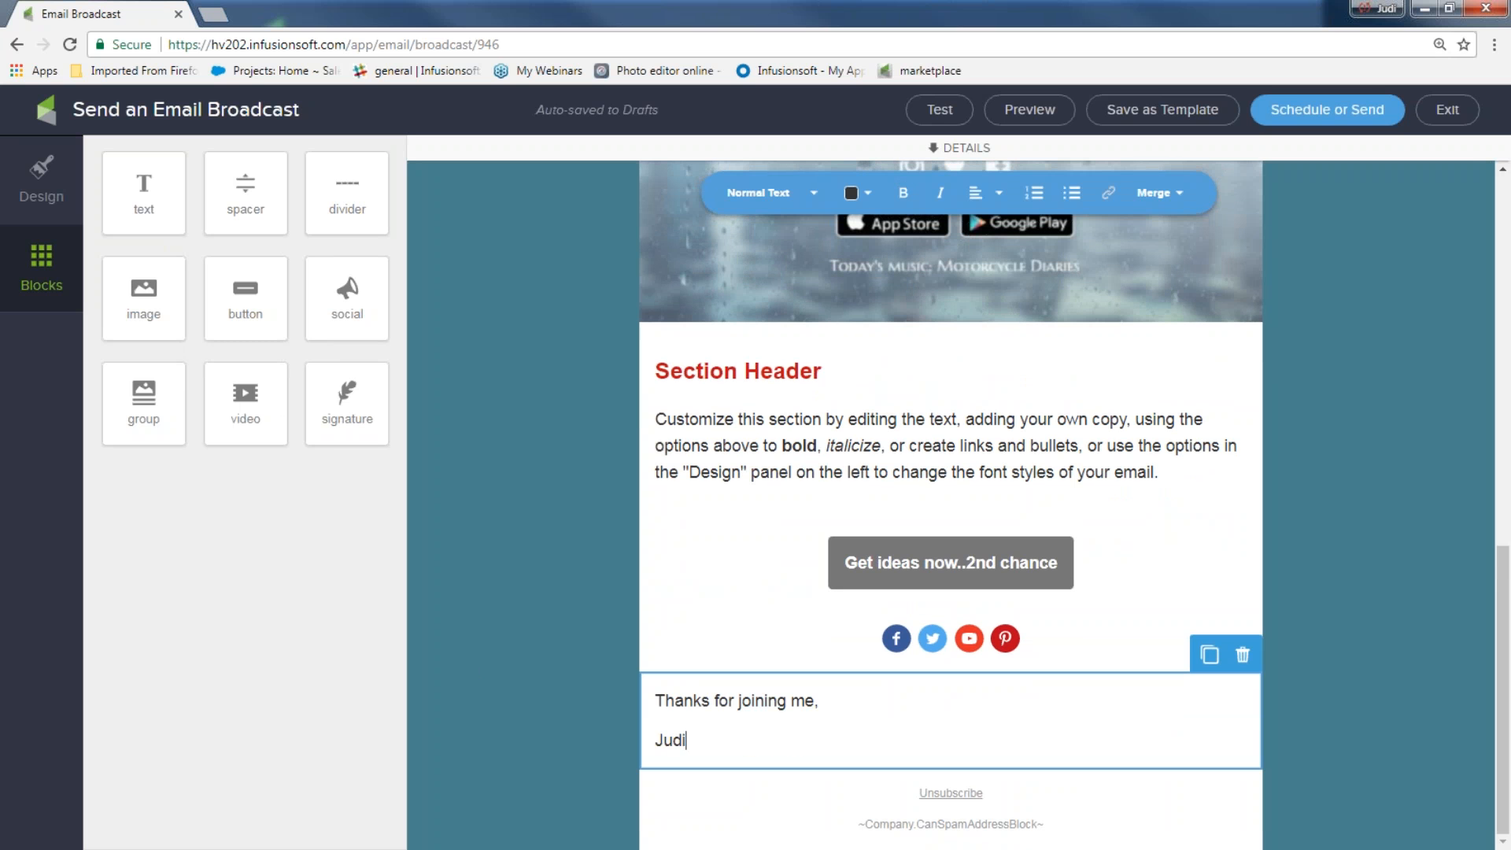
{"action": "type", "text": " and team"}
{"action": "left_click", "coordinate": [1242, 656]}
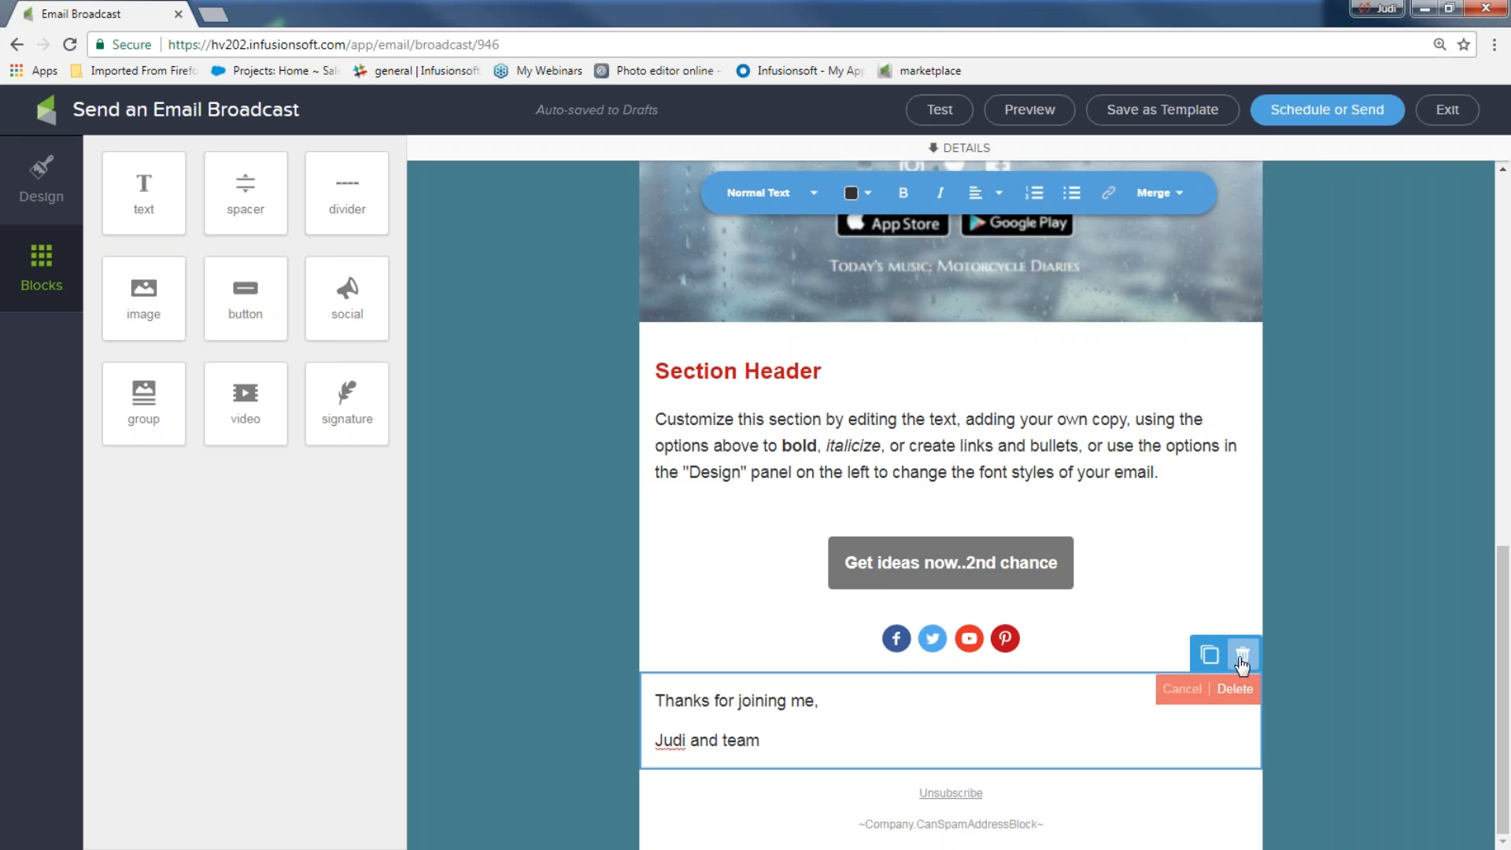
{"action": "left_click", "coordinate": [1235, 688]}
Place a signature block below the social icons, keeping Signature For as The Contact's Owner
{"action": "mouse_move", "coordinate": [344, 400]}
{"action": "left_mouse_down"}
{"action": "mouse_move", "coordinate": [780, 811]}
{"action": "mouse_move", "coordinate": [820, 770]}
{"action": "left_mouse_up"}
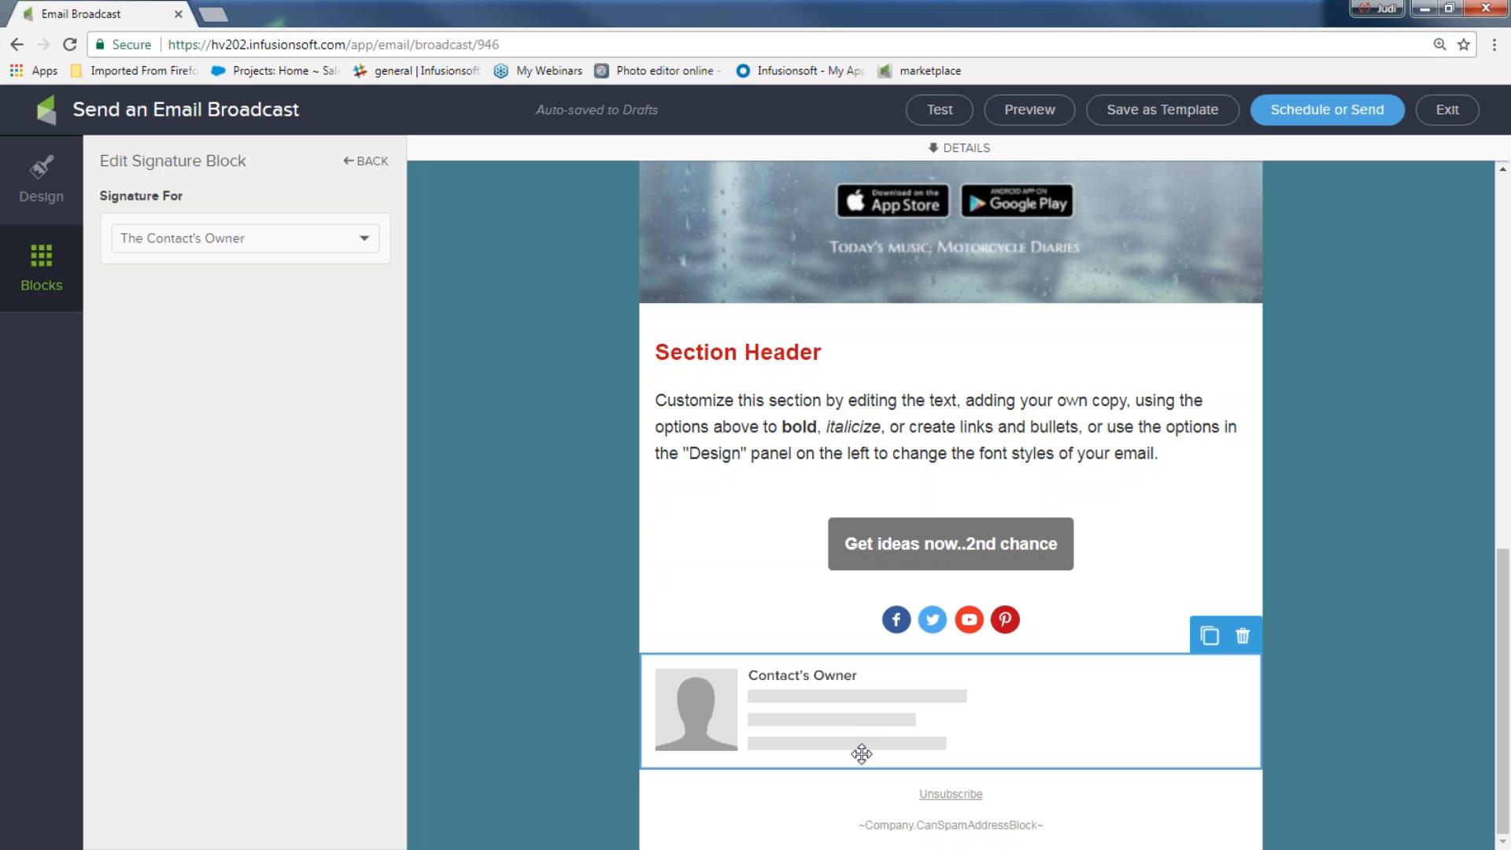
Preview the email in desktop and mobile views, scrolling down to the owner's signature
{"action": "left_click", "coordinate": [1043, 118]}
{"action": "scroll", "coordinate": [829, 393], "scroll_direction": "down", "scroll_amount": 10}
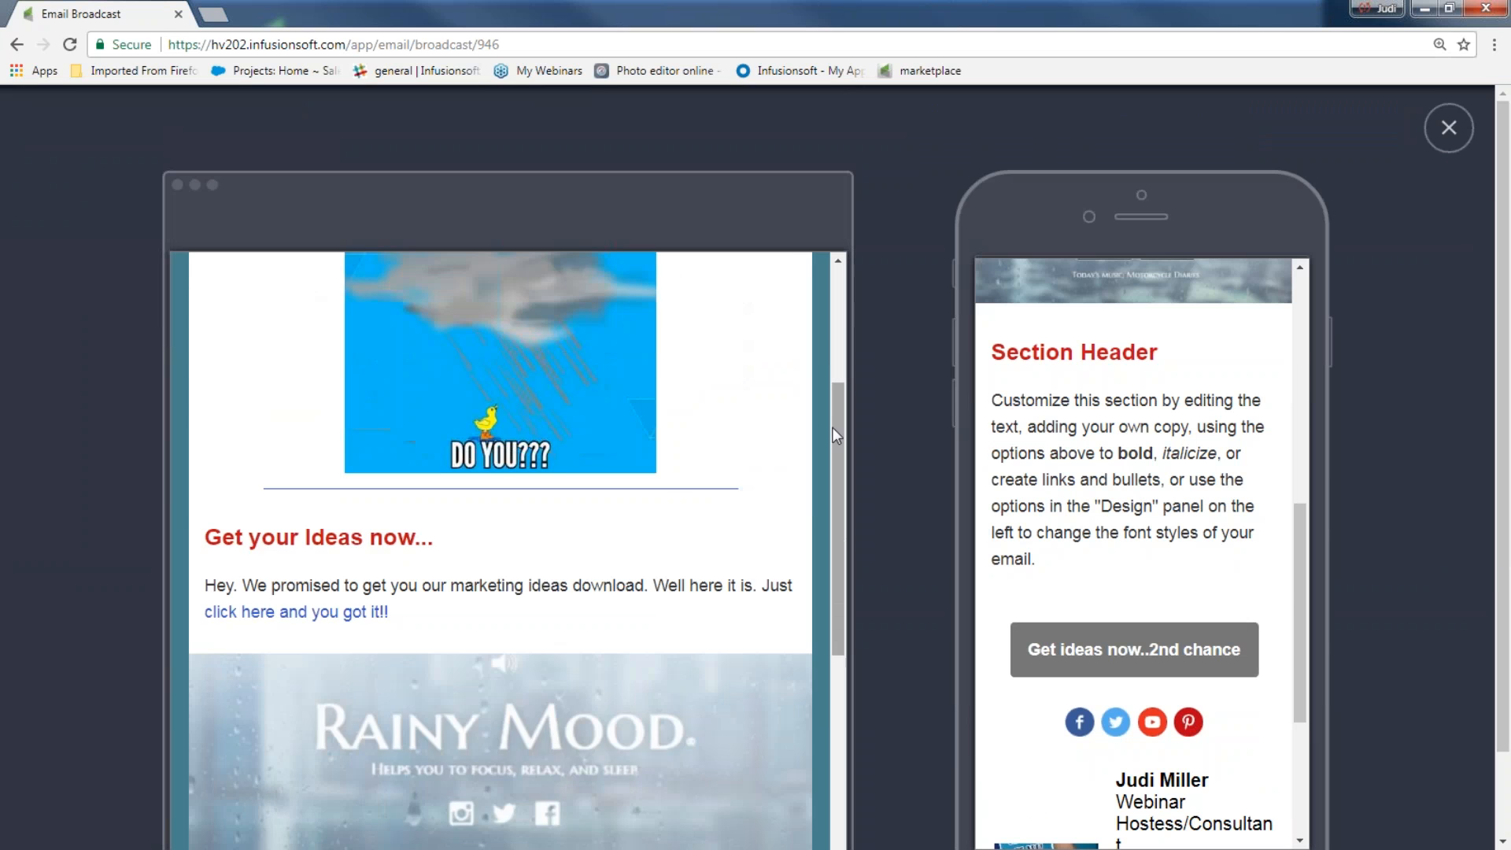
{"action": "scroll", "coordinate": [792, 452], "scroll_direction": "down", "scroll_amount": 1}
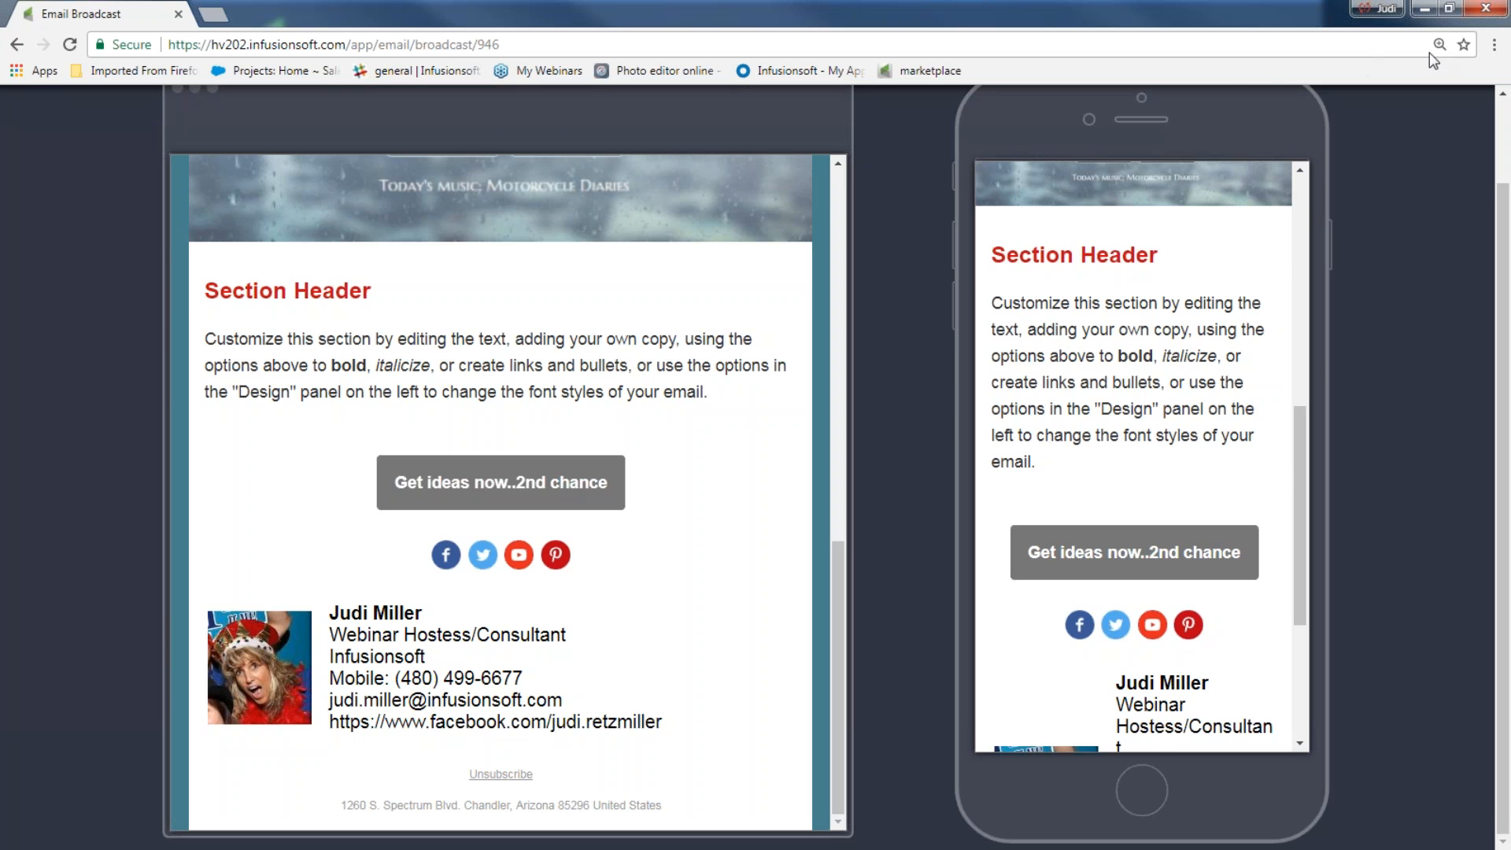
{"action": "scroll", "coordinate": [1382, 215], "scroll_direction": "up", "scroll_amount": 1}
Close the preview, switch Signature For to a specific user, then delete the signature block
{"action": "left_click", "coordinate": [1446, 126]}
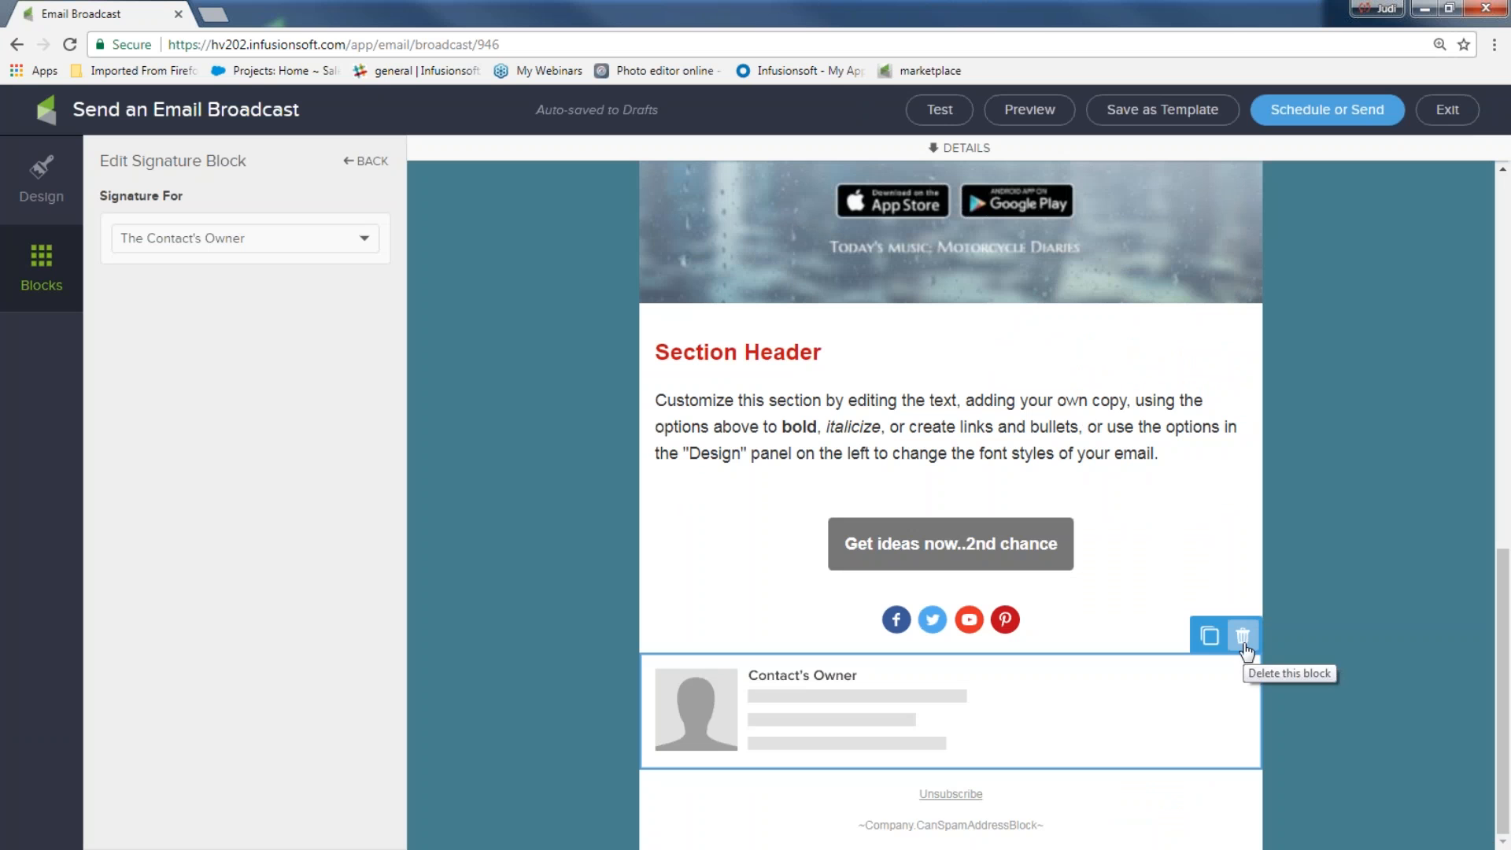
{"action": "left_click", "coordinate": [360, 241]}
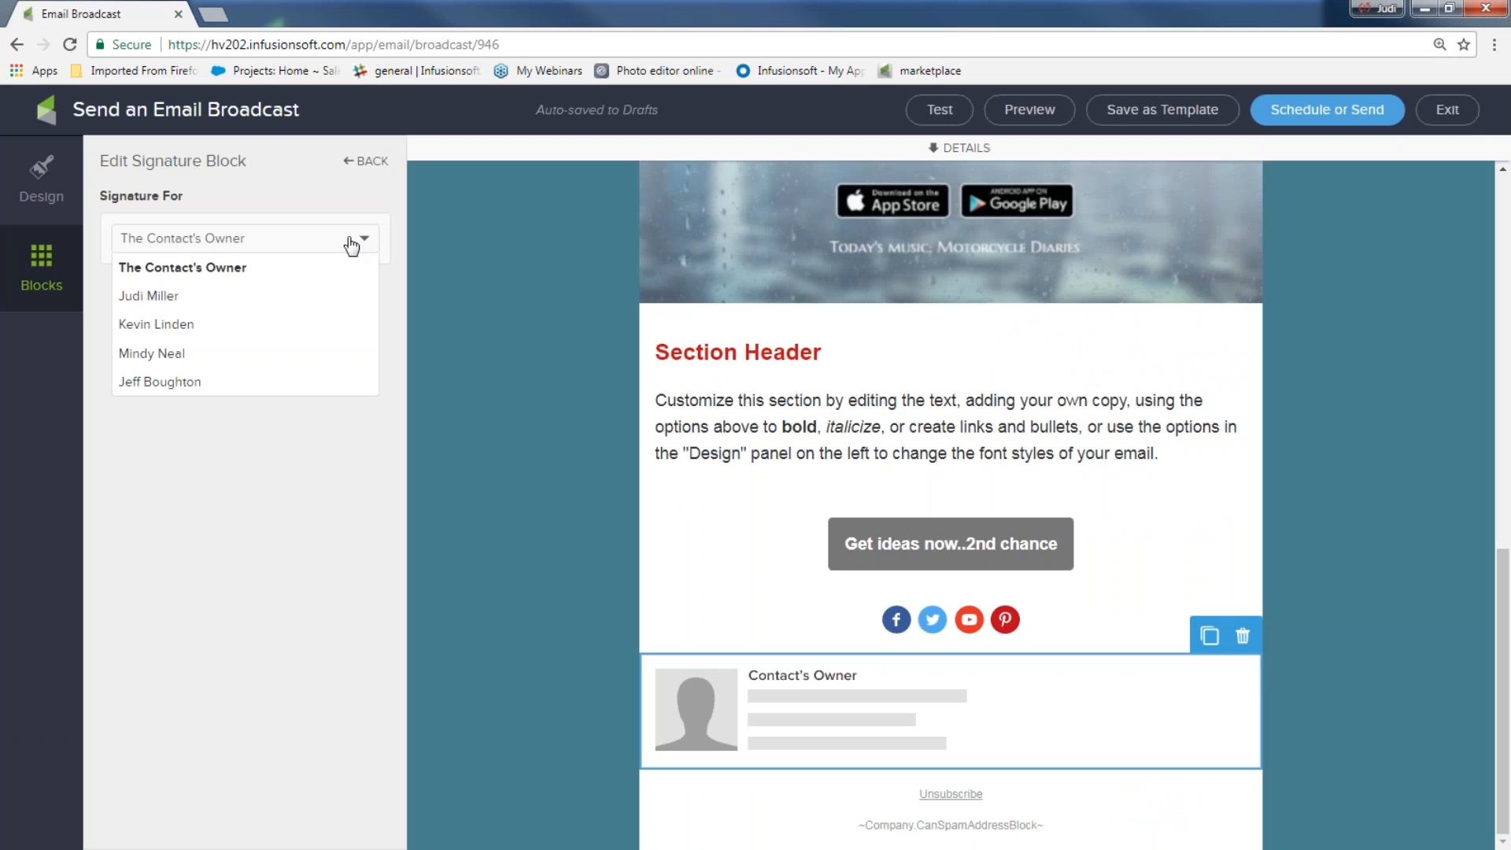
{"action": "left_click", "coordinate": [240, 303]}
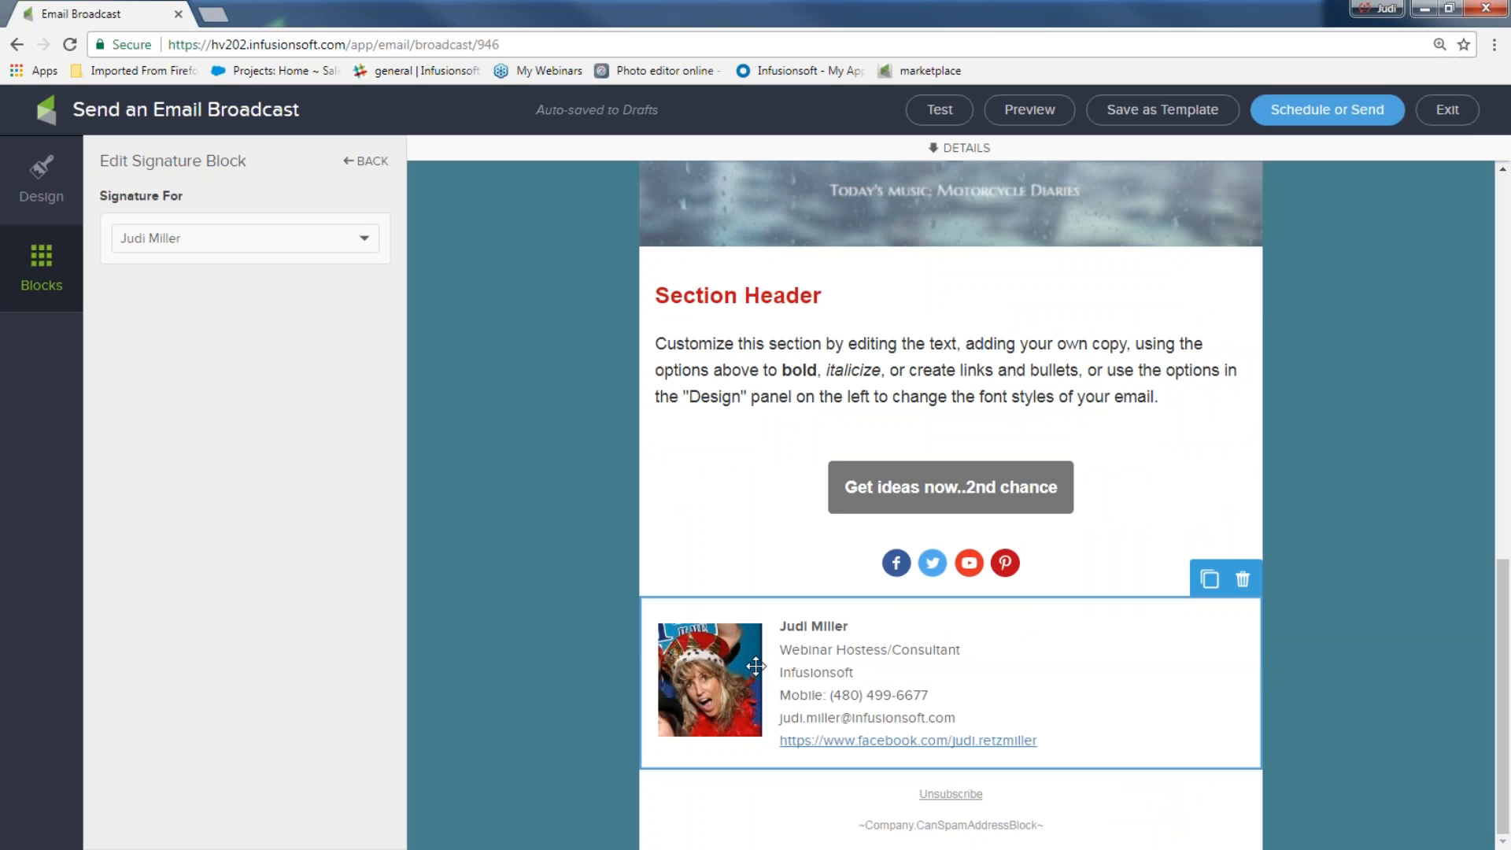
{"action": "left_click", "coordinate": [1243, 579]}
{"action": "left_click", "coordinate": [1245, 586]}
{"action": "left_click", "coordinate": [1249, 604]}
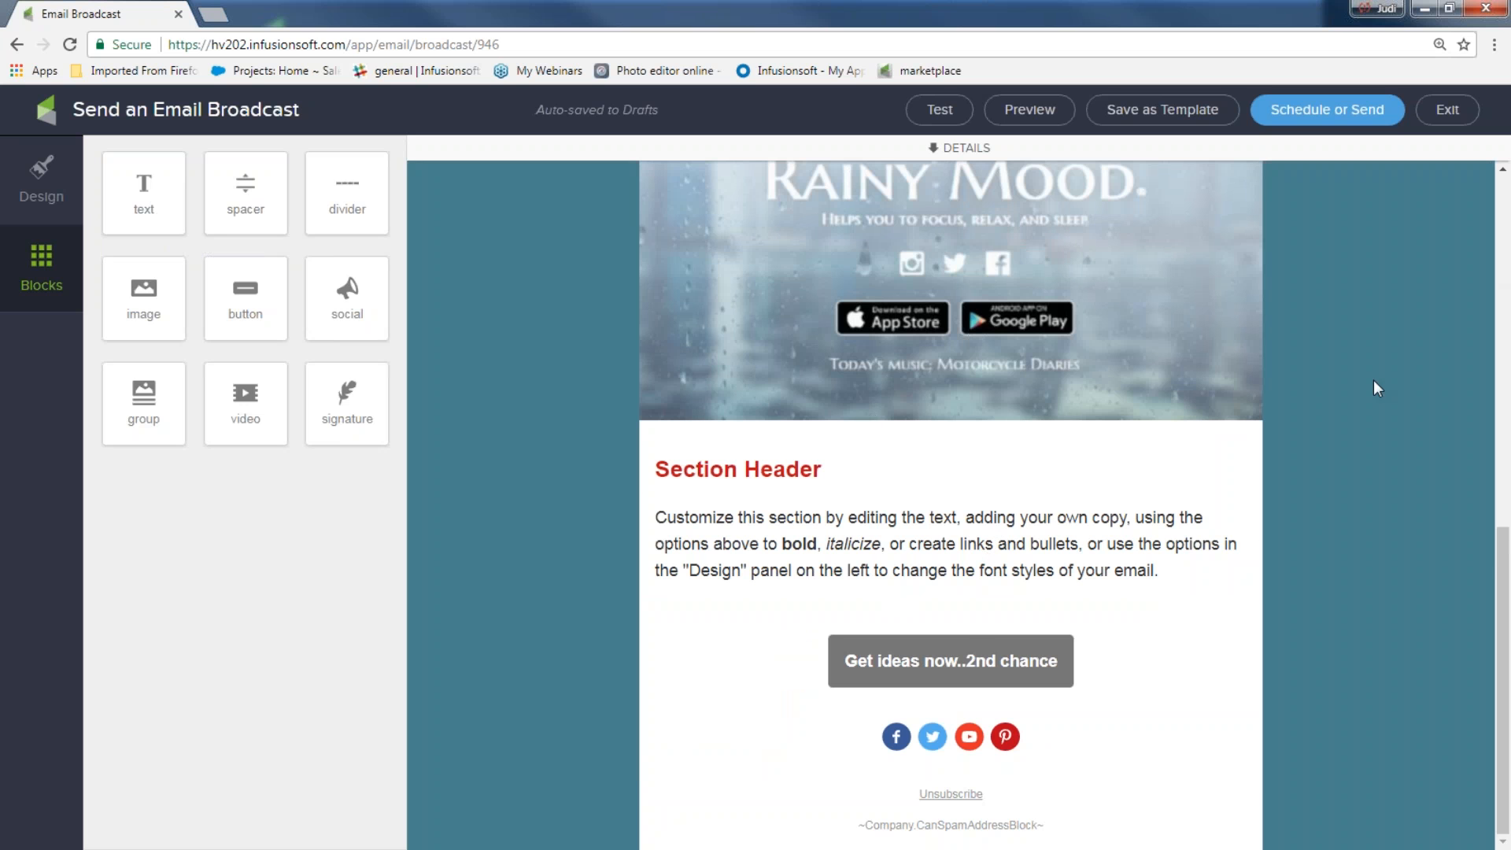
Save the email design as a new template named 'rain template' in My Templates
{"action": "scroll", "coordinate": [1373, 376], "scroll_direction": "up", "scroll_amount": 5}
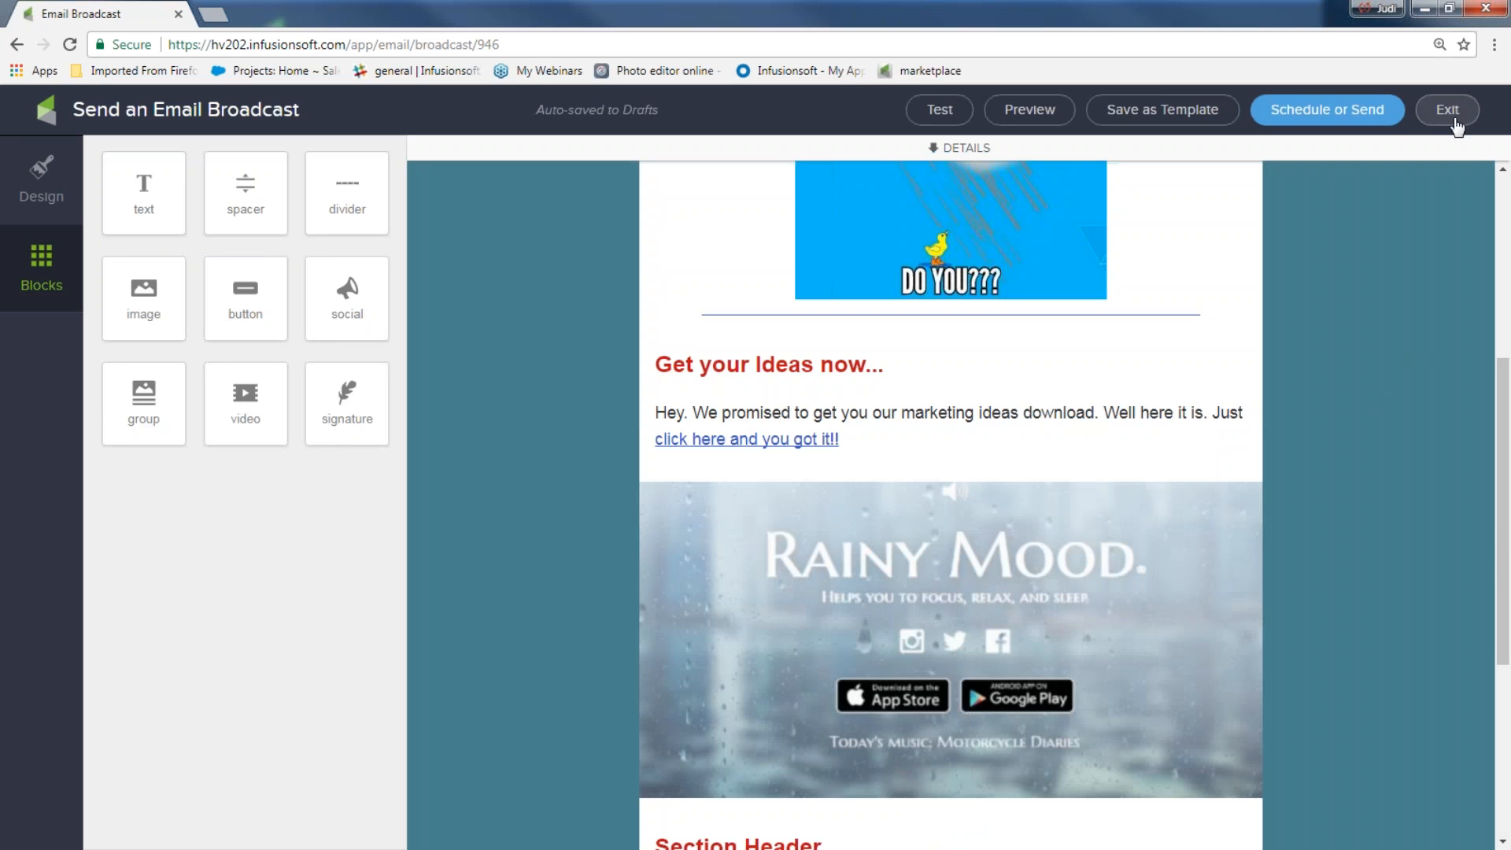
{"action": "left_click", "coordinate": [1191, 116]}
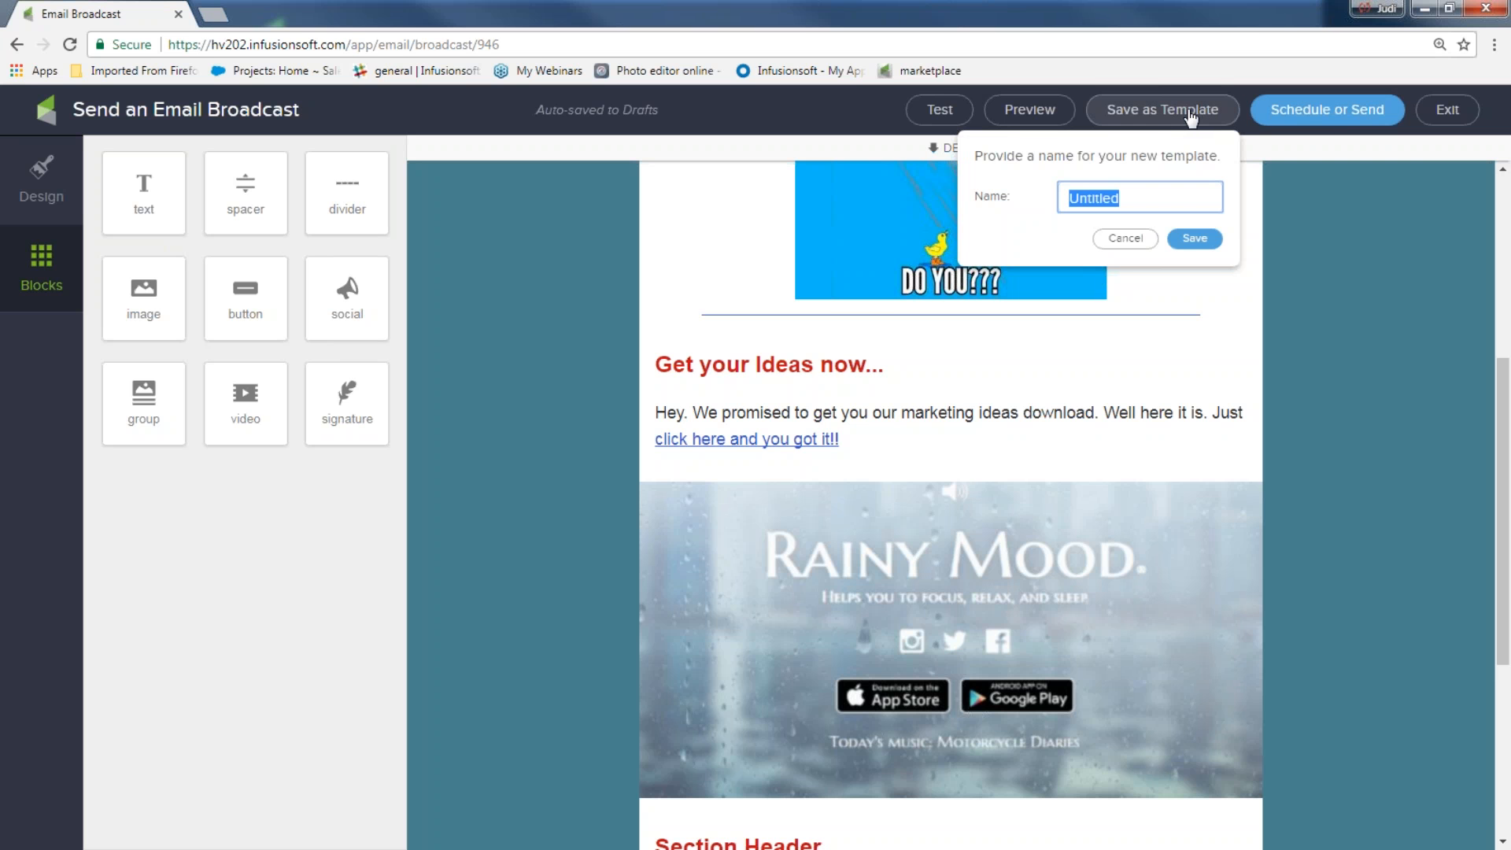
{"action": "type", "text": "in template"}
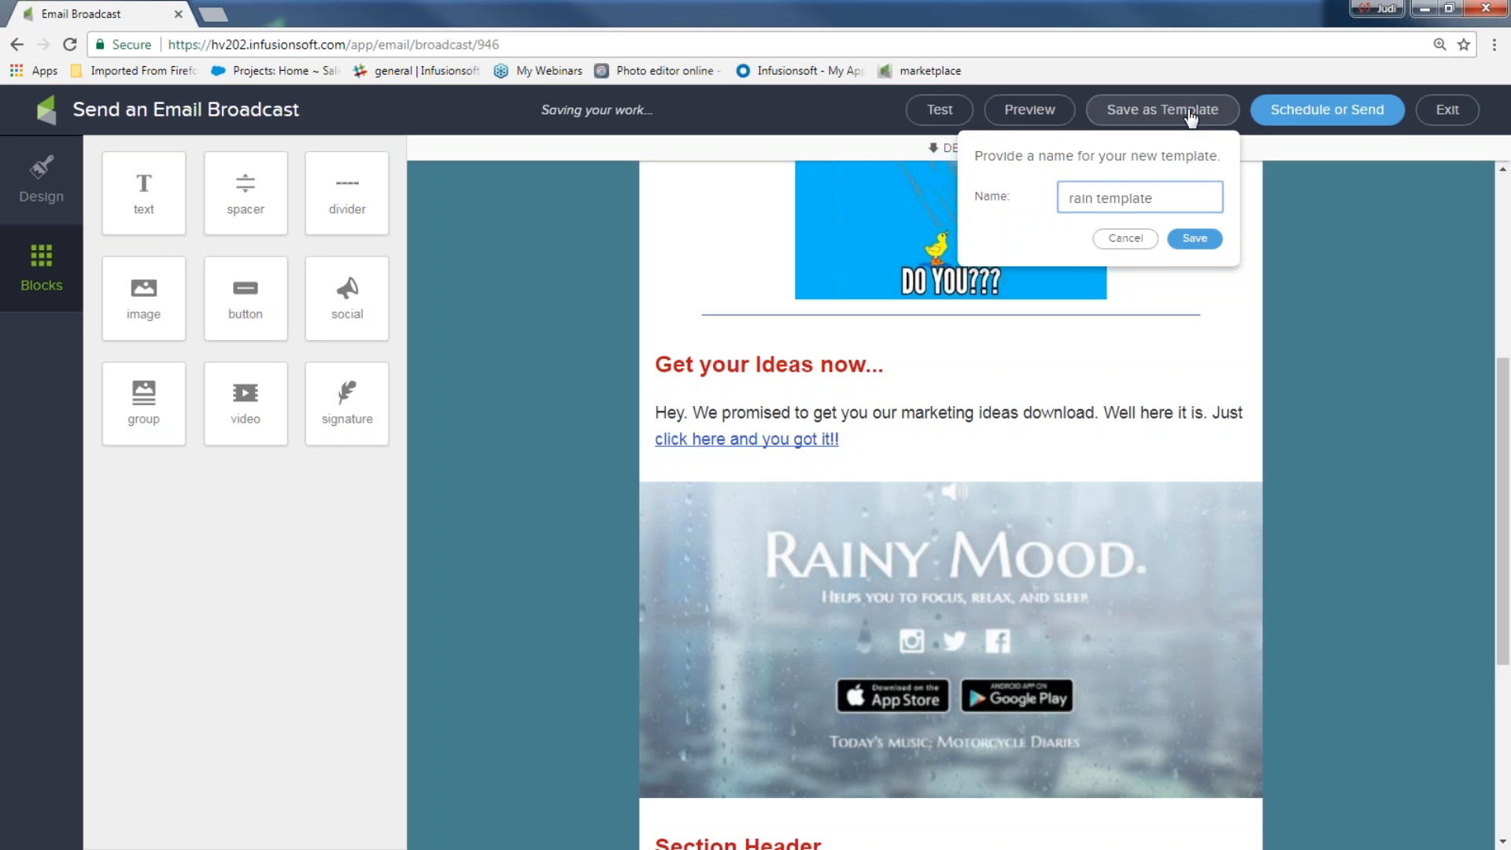
{"action": "left_click", "coordinate": [1194, 238]}
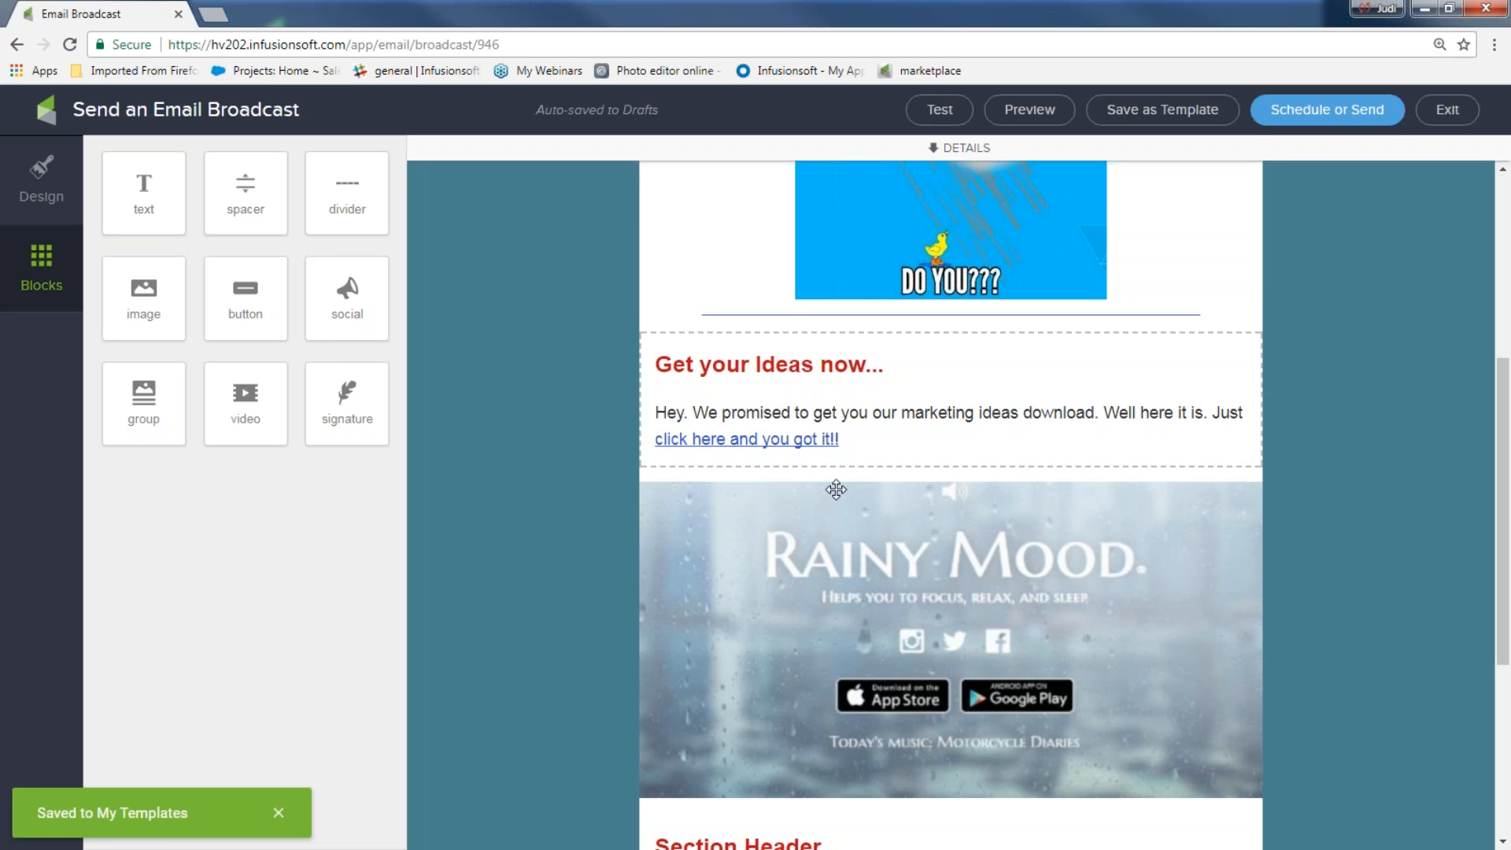
Exit the email editor and browse My Templates in the broadcast template gallery
{"action": "left_click", "coordinate": [1448, 110]}
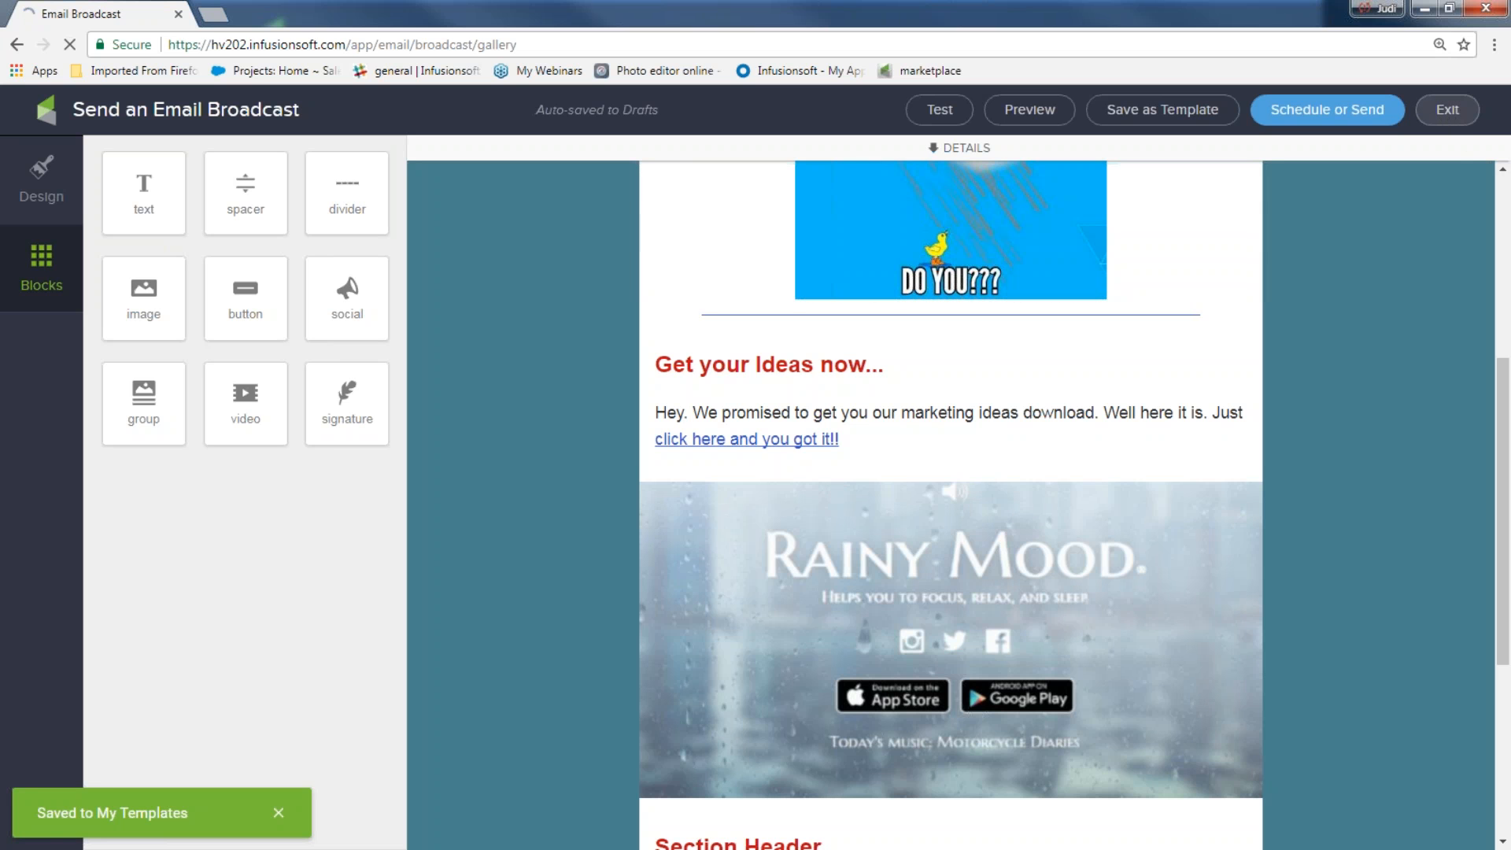
{"action": "left_click", "coordinate": [931, 208]}
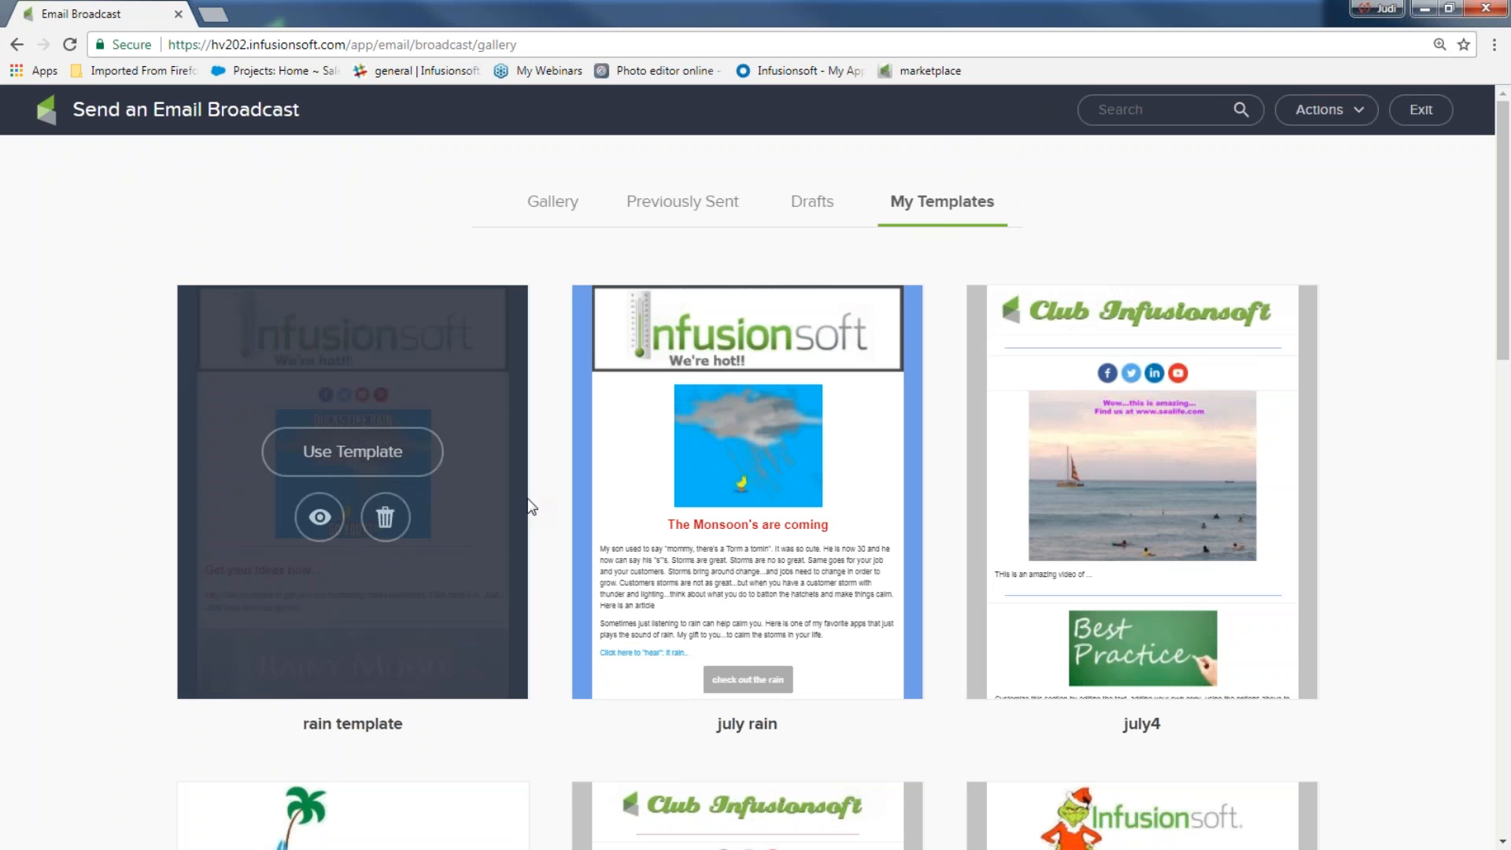
{"action": "left_click", "coordinate": [1420, 109]}
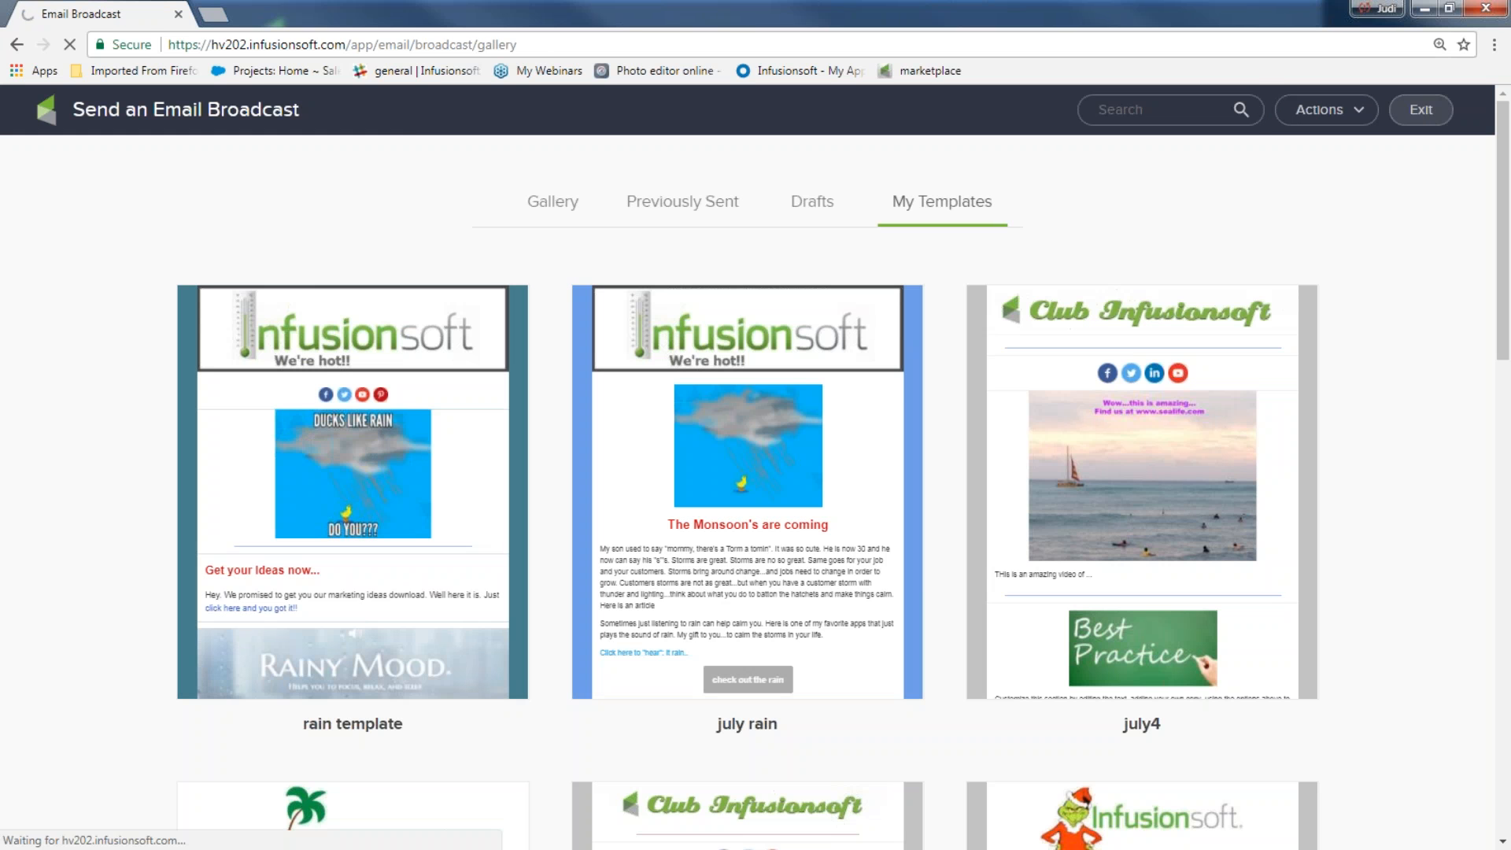
Go via the dashboard to Email and Broadcasts and show My Templates again
{"action": "mouse_move", "coordinate": [323, 155]}
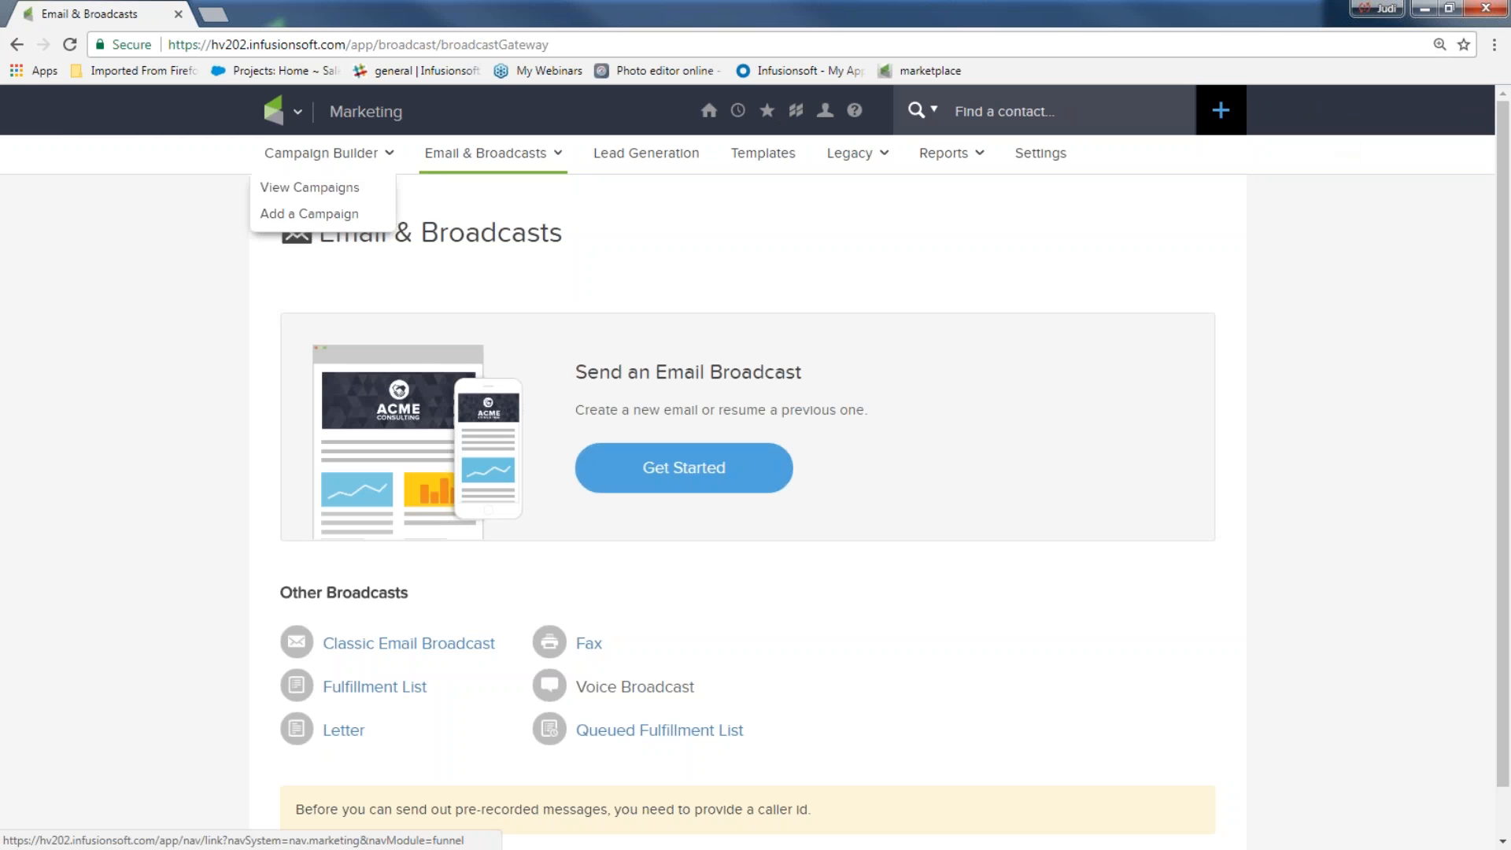
{"action": "mouse_move", "coordinate": [709, 111]}
{"action": "left_click", "coordinate": [698, 234]}
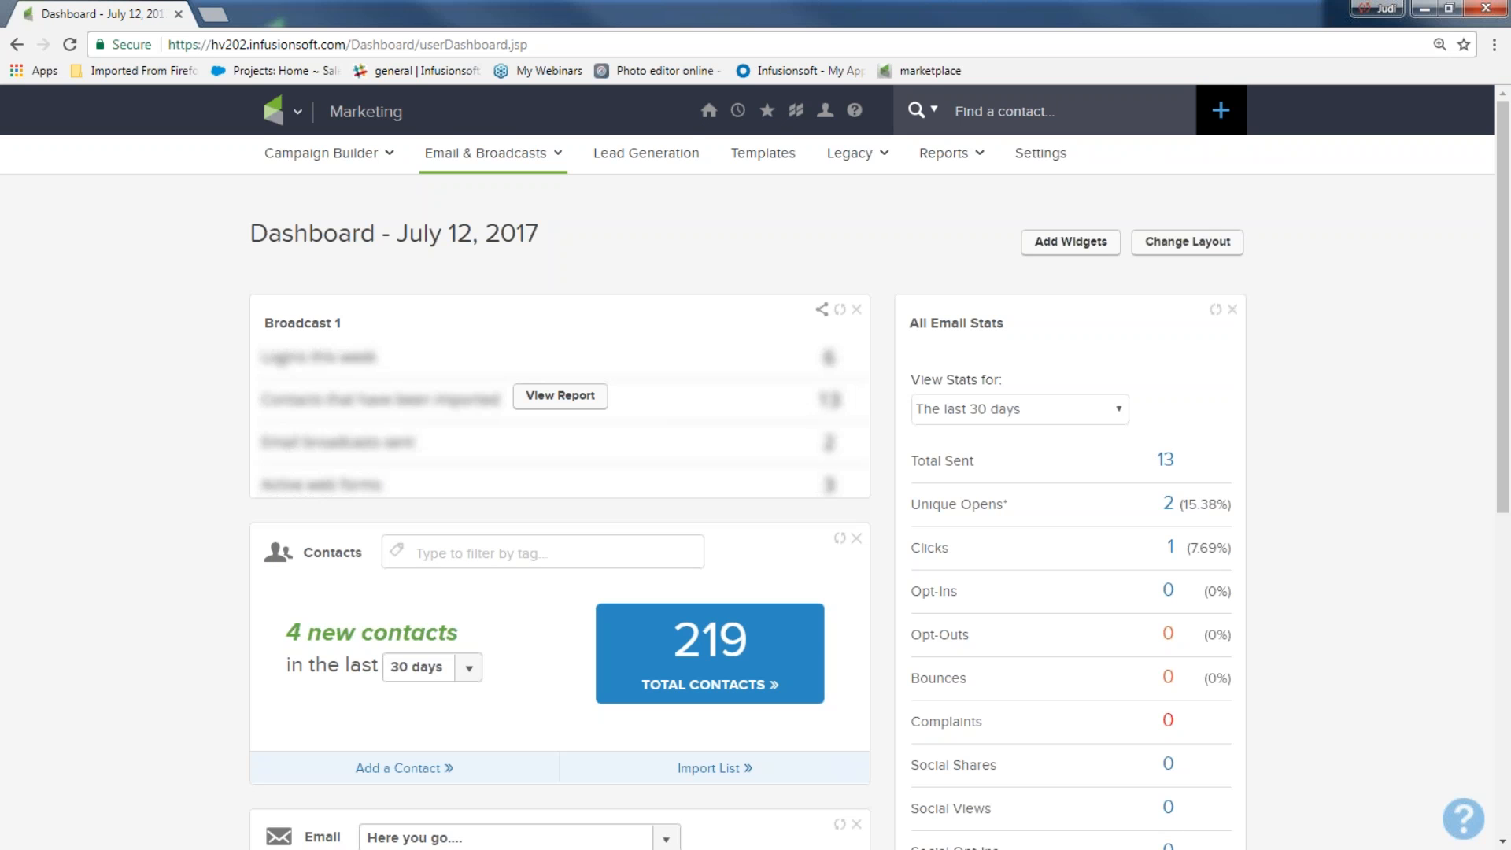
{"action": "left_click", "coordinate": [288, 124]}
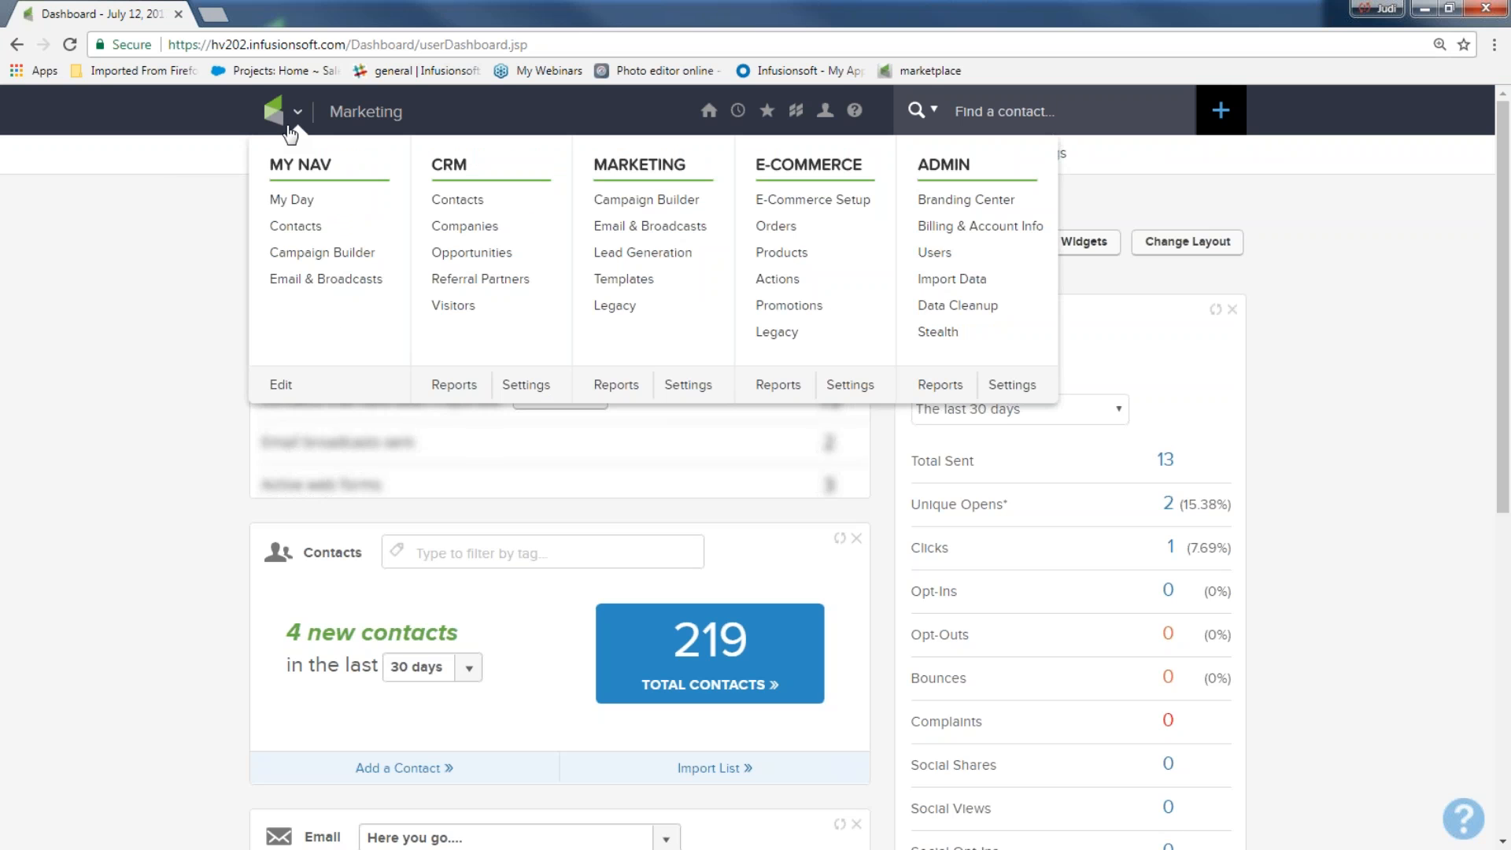
{"action": "left_click", "coordinate": [627, 228]}
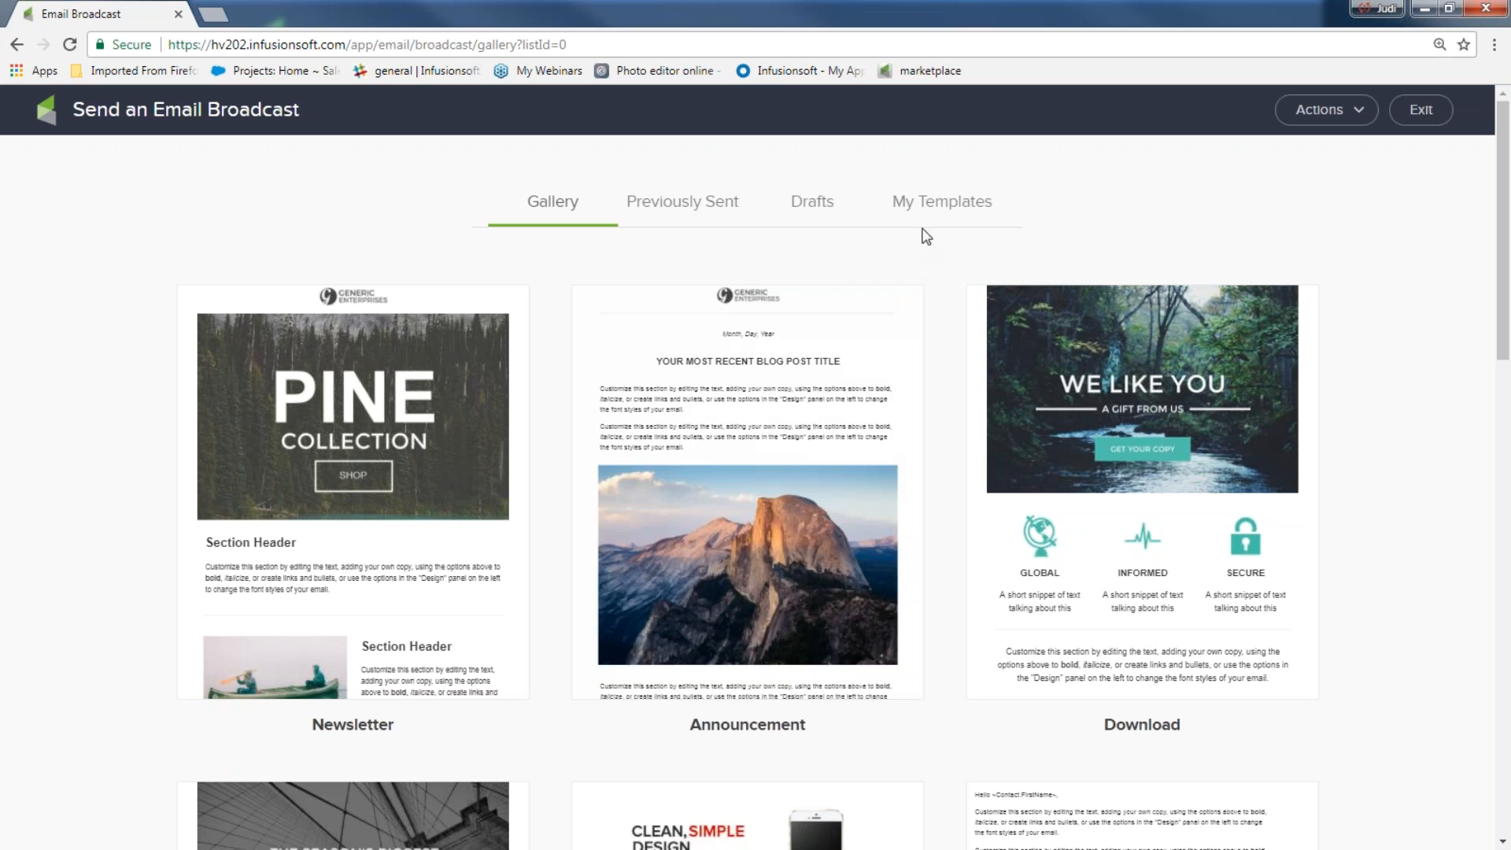
{"action": "left_click", "coordinate": [933, 207]}
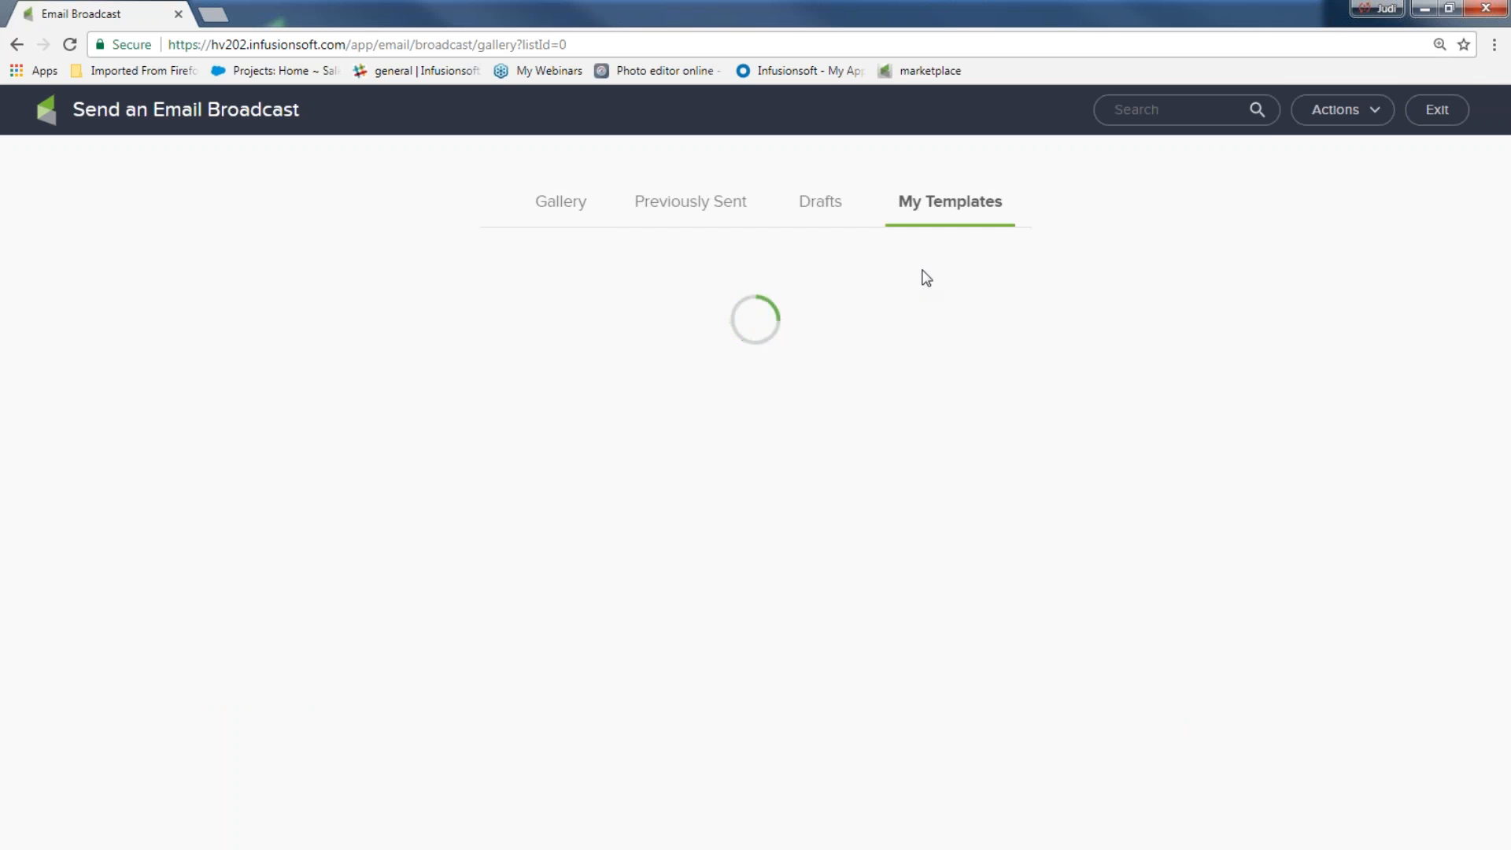
Start a new broadcast from the july rain template and scroll through its content
{"action": "mouse_move", "coordinate": [754, 369]}
{"action": "left_click", "coordinate": [742, 452]}
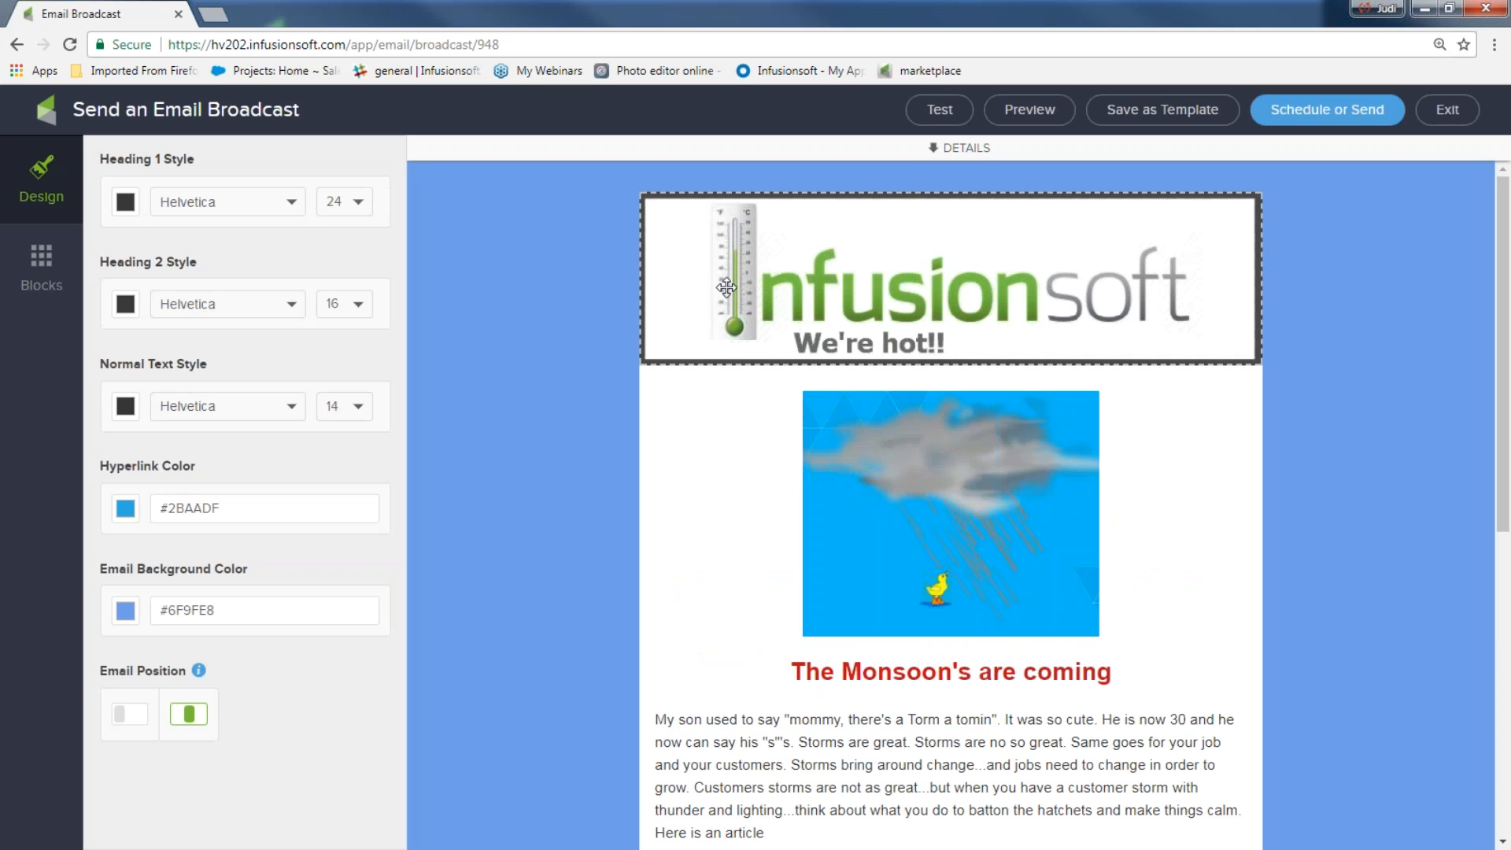
{"action": "scroll", "coordinate": [865, 331], "scroll_direction": "down", "scroll_amount": 1}
{"action": "scroll", "coordinate": [975, 363], "scroll_direction": "down", "scroll_amount": 2}
{"action": "scroll", "coordinate": [971, 393], "scroll_direction": "down", "scroll_amount": 1}
Select the text block, review the email, and bring up the Schedule or Send checklist
{"action": "left_click", "coordinate": [820, 550]}
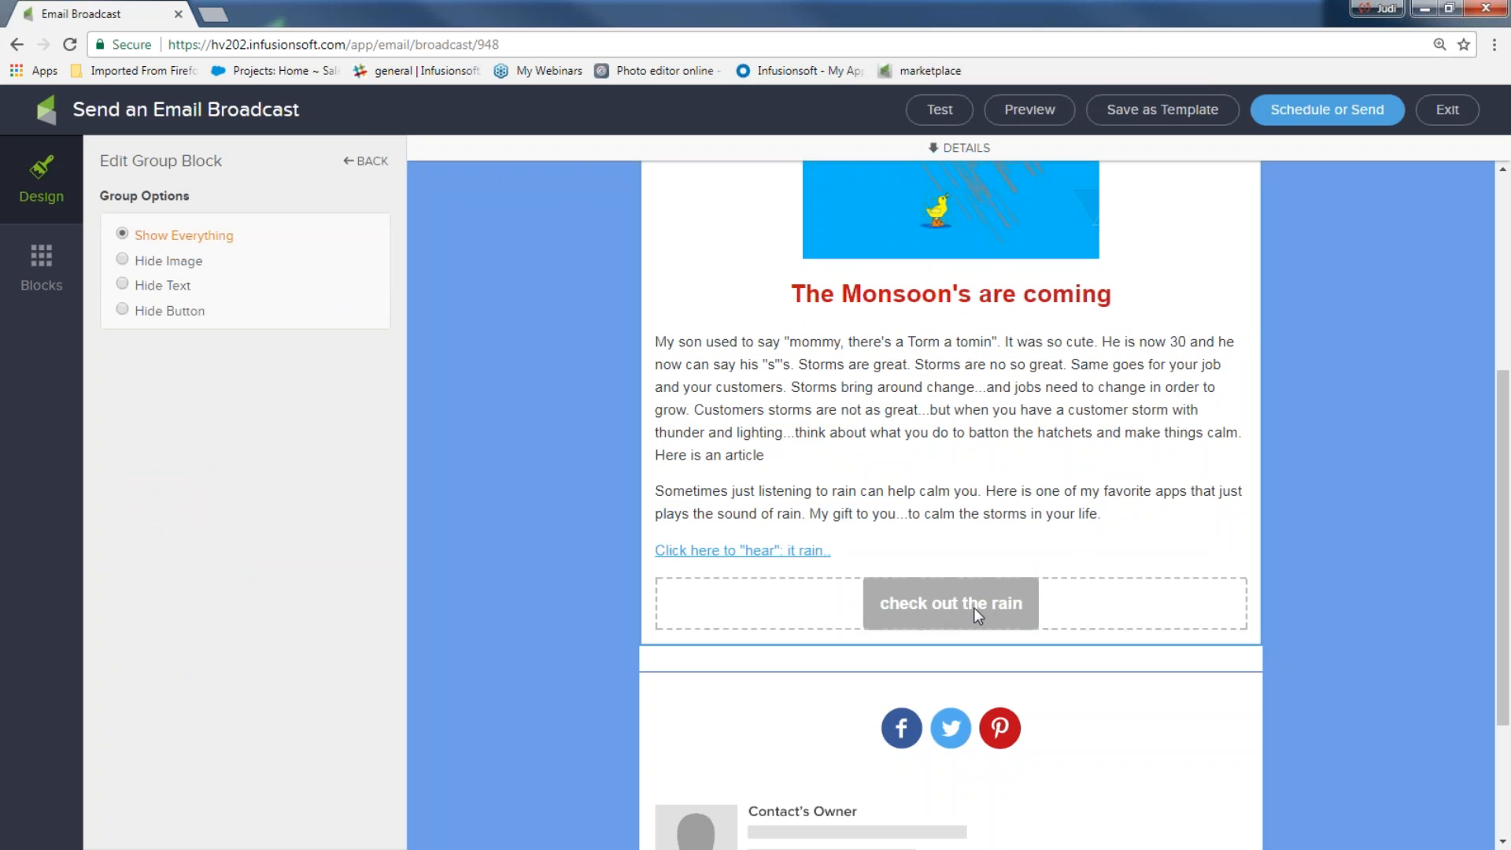
{"action": "scroll", "coordinate": [973, 608], "scroll_direction": "down", "scroll_amount": 2}
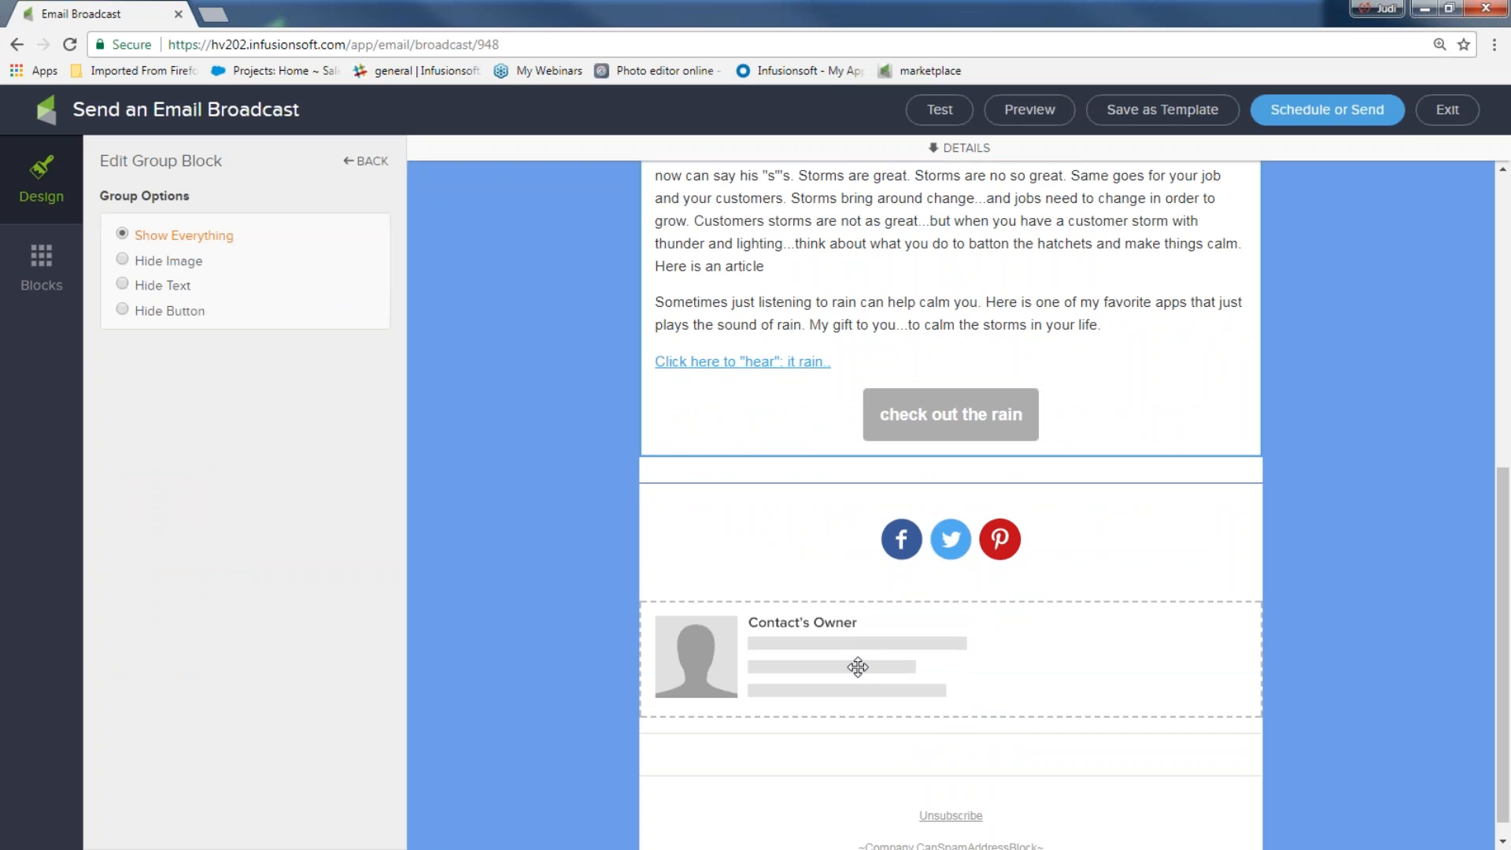
{"action": "scroll", "coordinate": [858, 667], "scroll_direction": "down", "scroll_amount": 1}
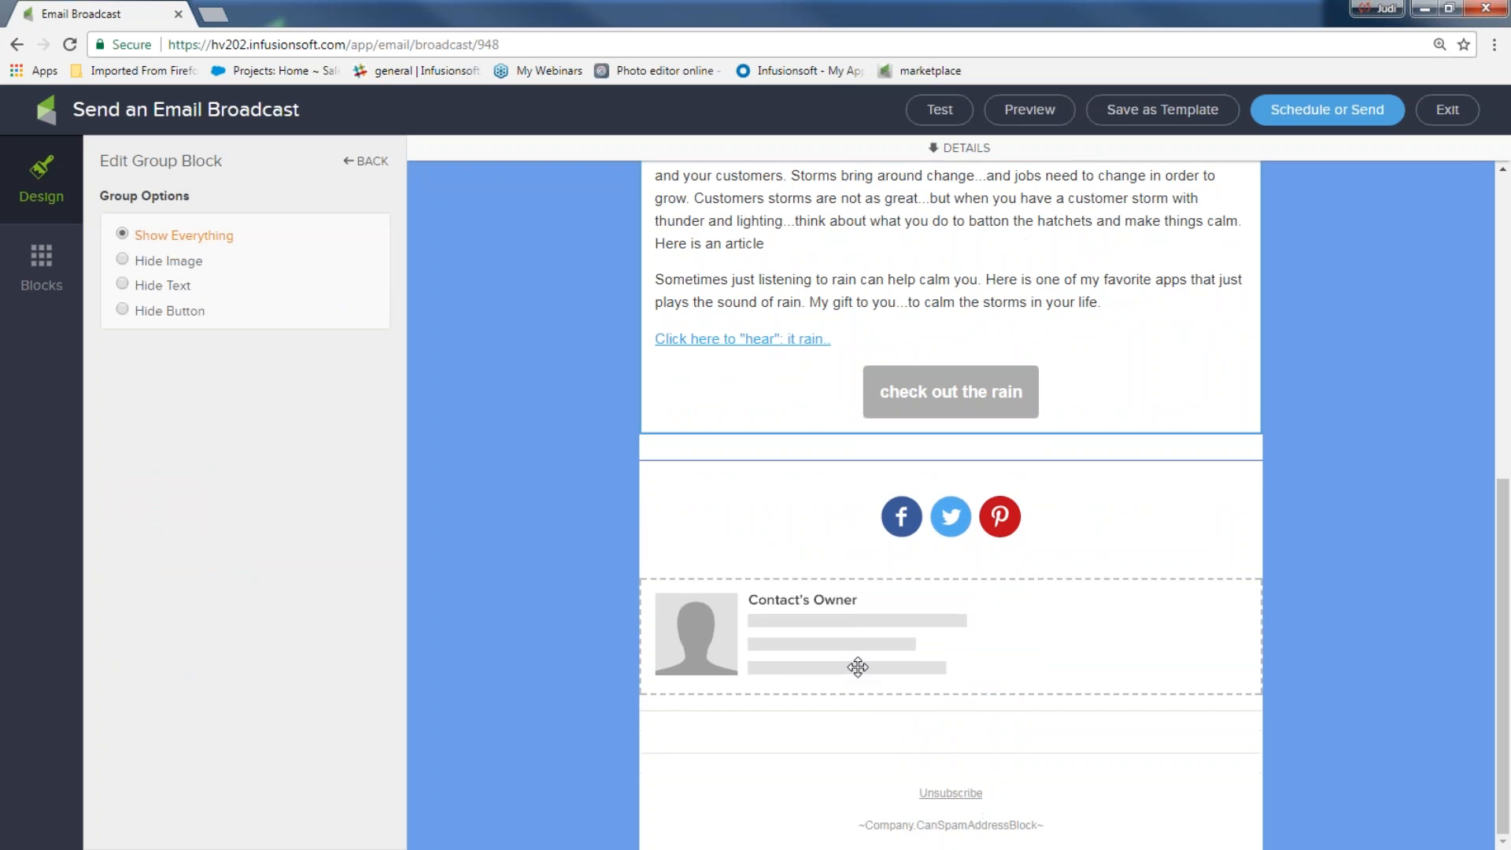
{"action": "scroll", "coordinate": [1389, 243], "scroll_direction": "up", "scroll_amount": 4}
{"action": "scroll", "coordinate": [1389, 244], "scroll_direction": "up", "scroll_amount": 2}
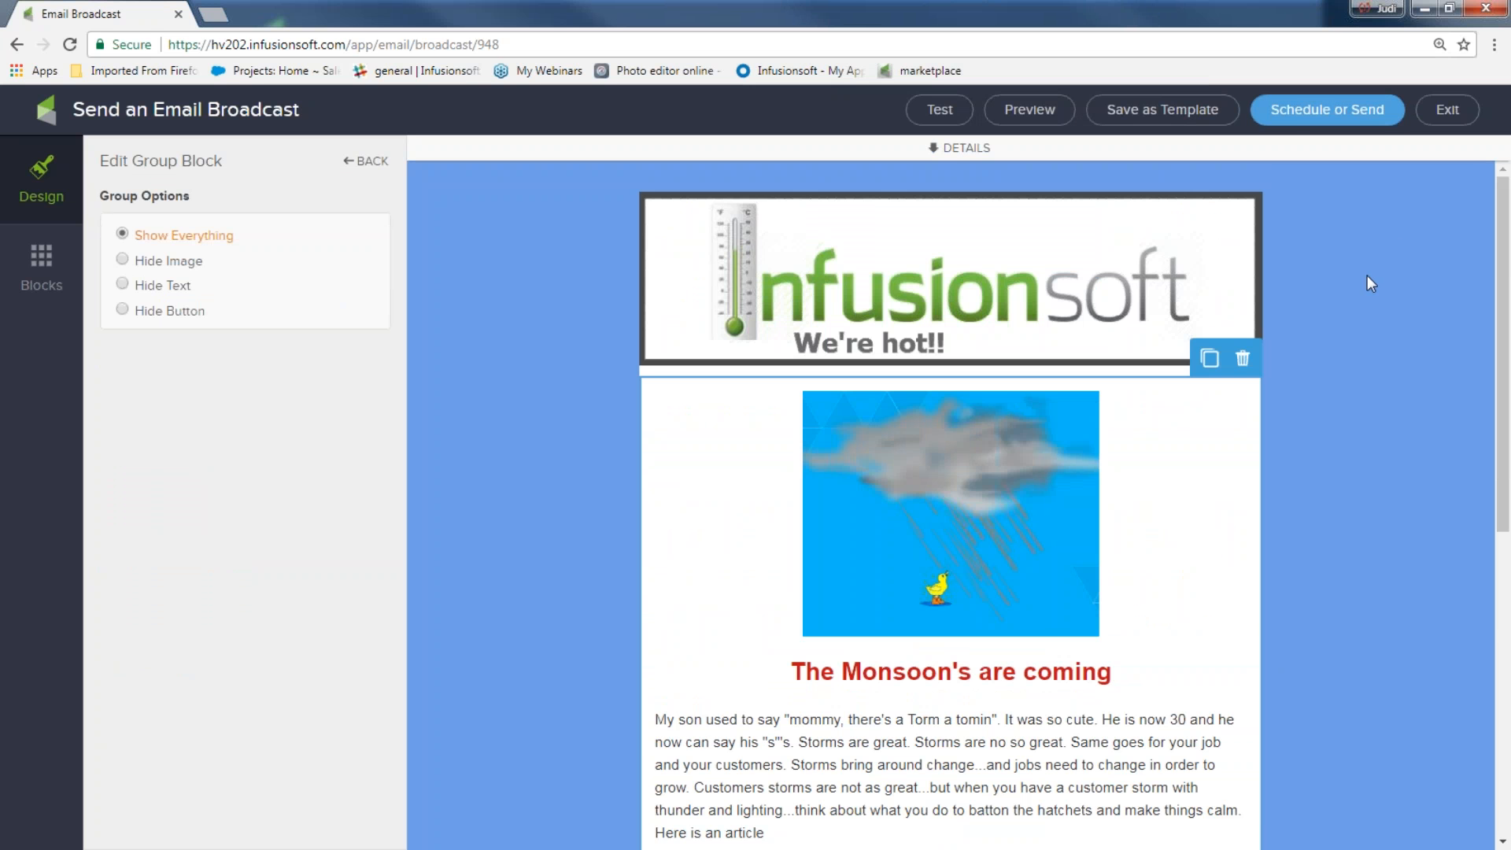
{"action": "left_click", "coordinate": [1295, 114]}
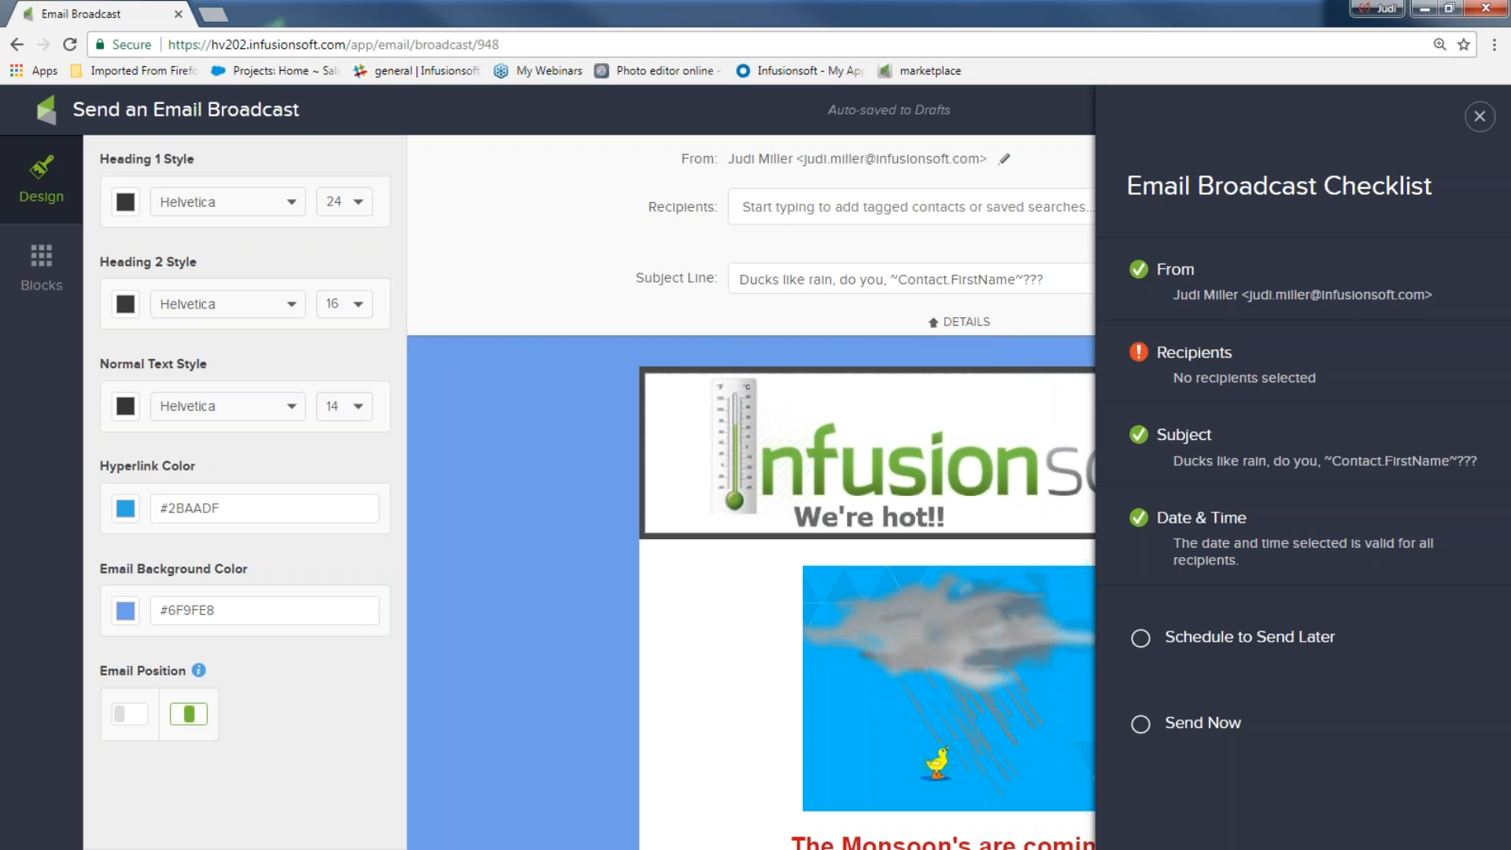
Dismiss the Email Broadcast Checklist and begin a New List contact search for the recipients
{"action": "left_click", "coordinate": [1480, 116]}
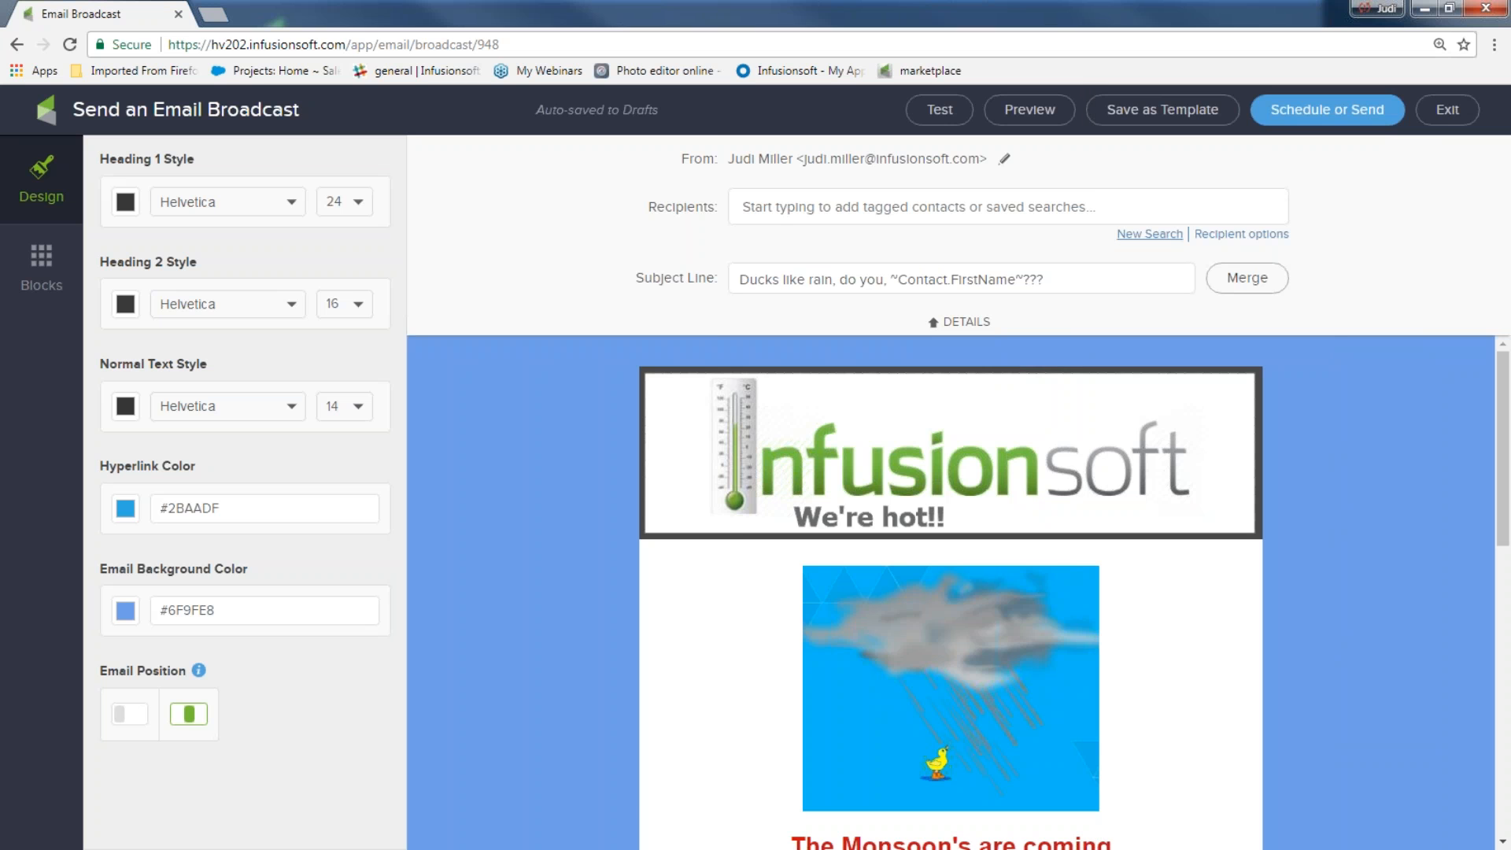
{"action": "left_click", "coordinate": [1150, 236]}
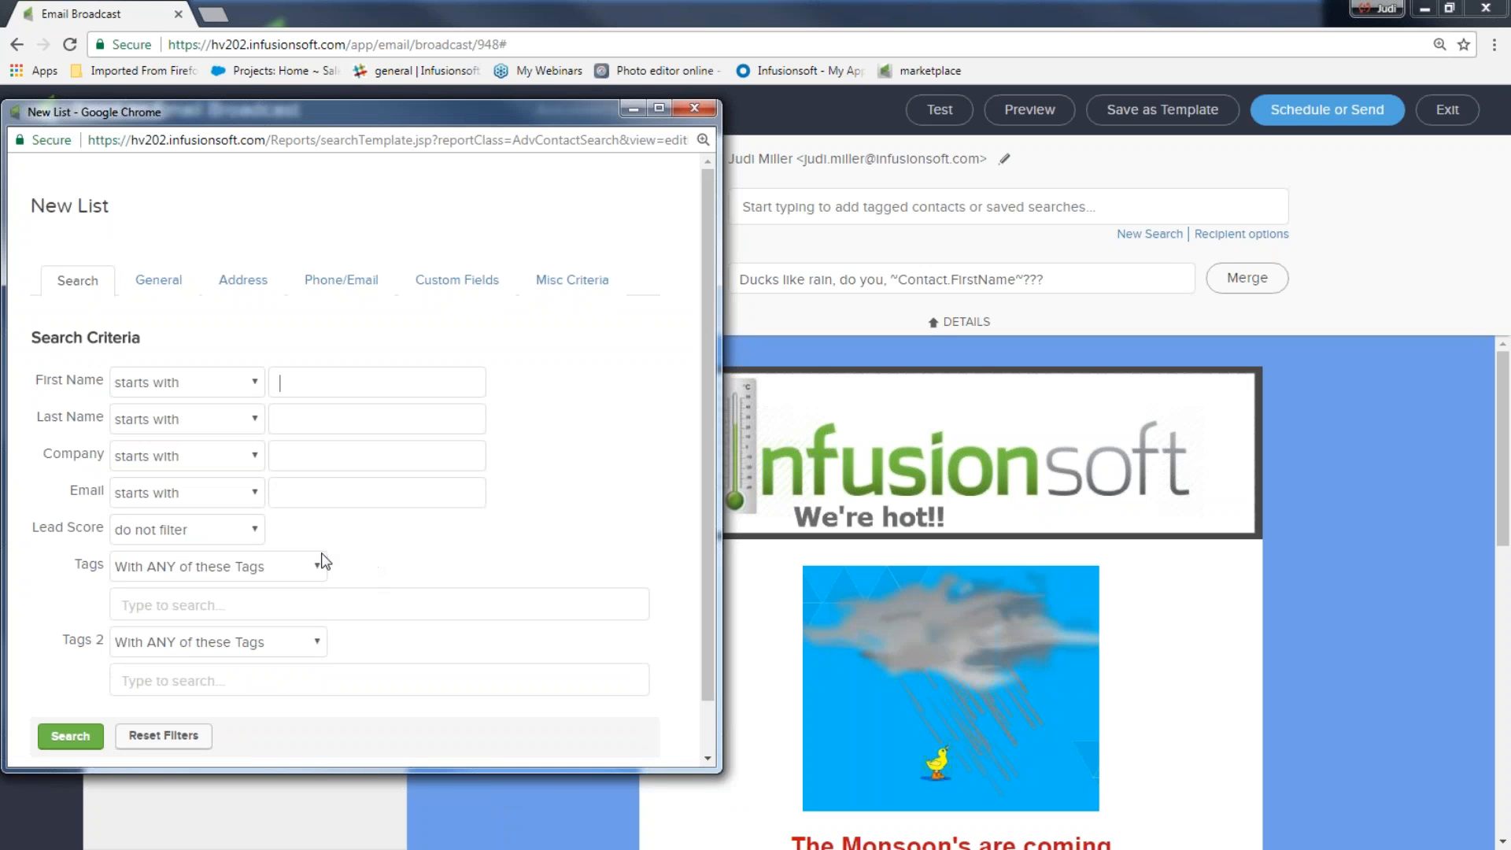
Run the blank New List search (219 contacts), then remove that list from the recipients
{"action": "left_click", "coordinate": [71, 736]}
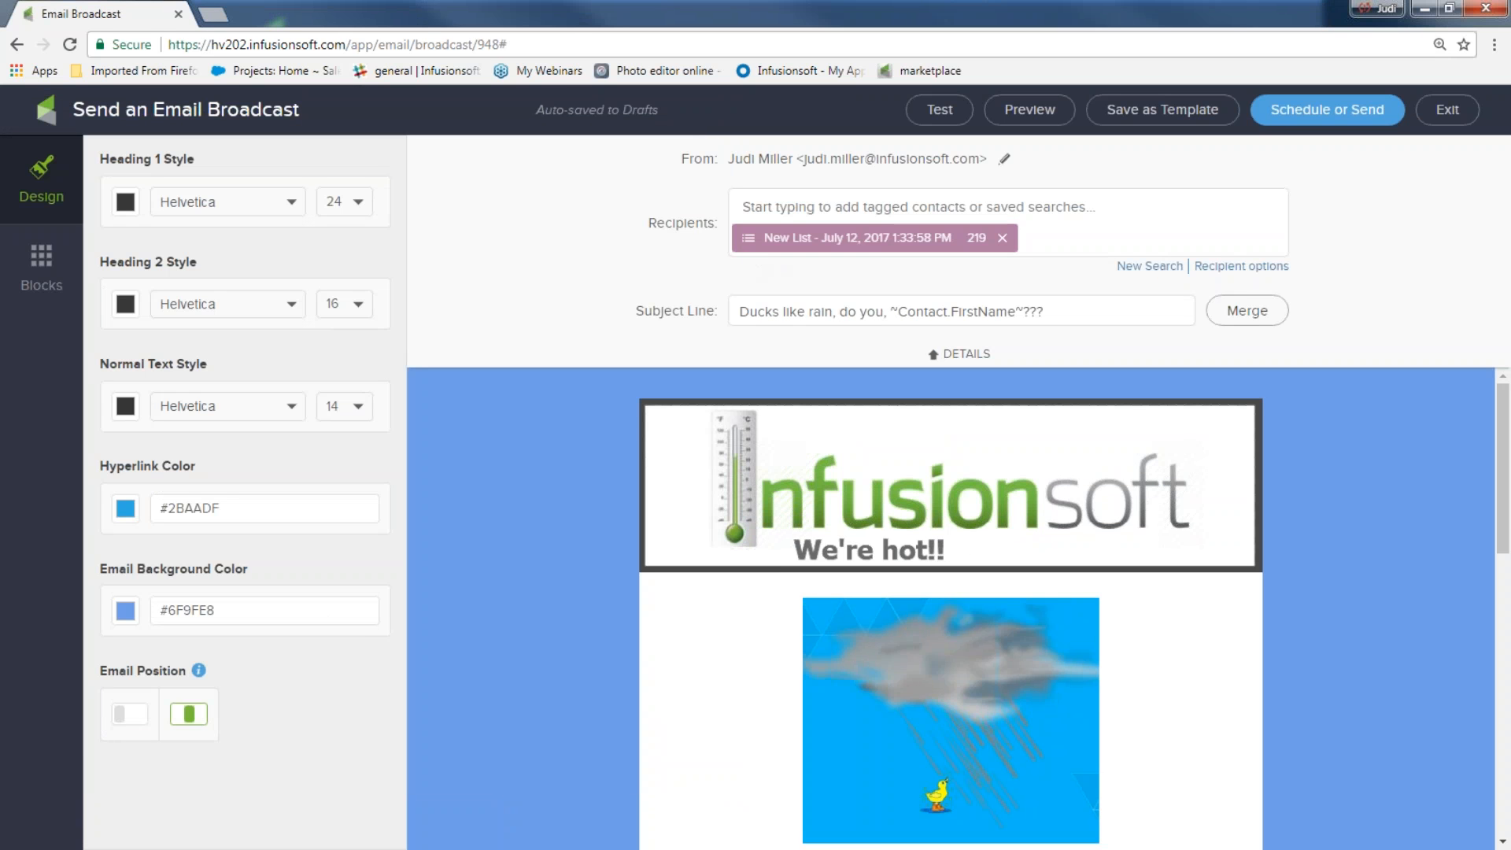
{"action": "left_click", "coordinate": [1003, 240]}
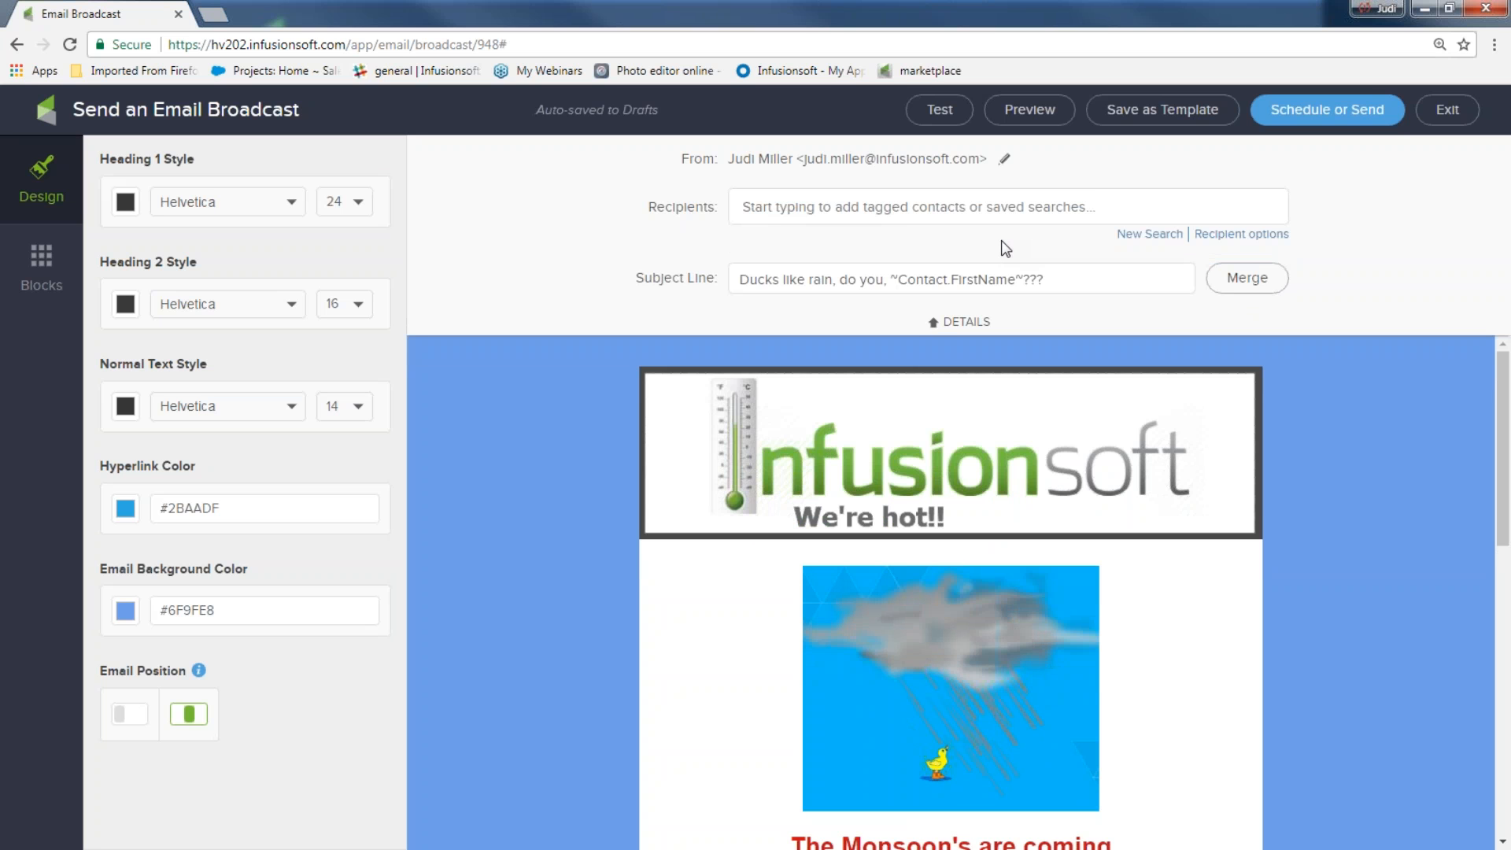
Add the July Webinar Attendees and 2017 Newsletter list saved searches, then remove July Webinar Attendees
{"action": "left_click", "coordinate": [969, 209]}
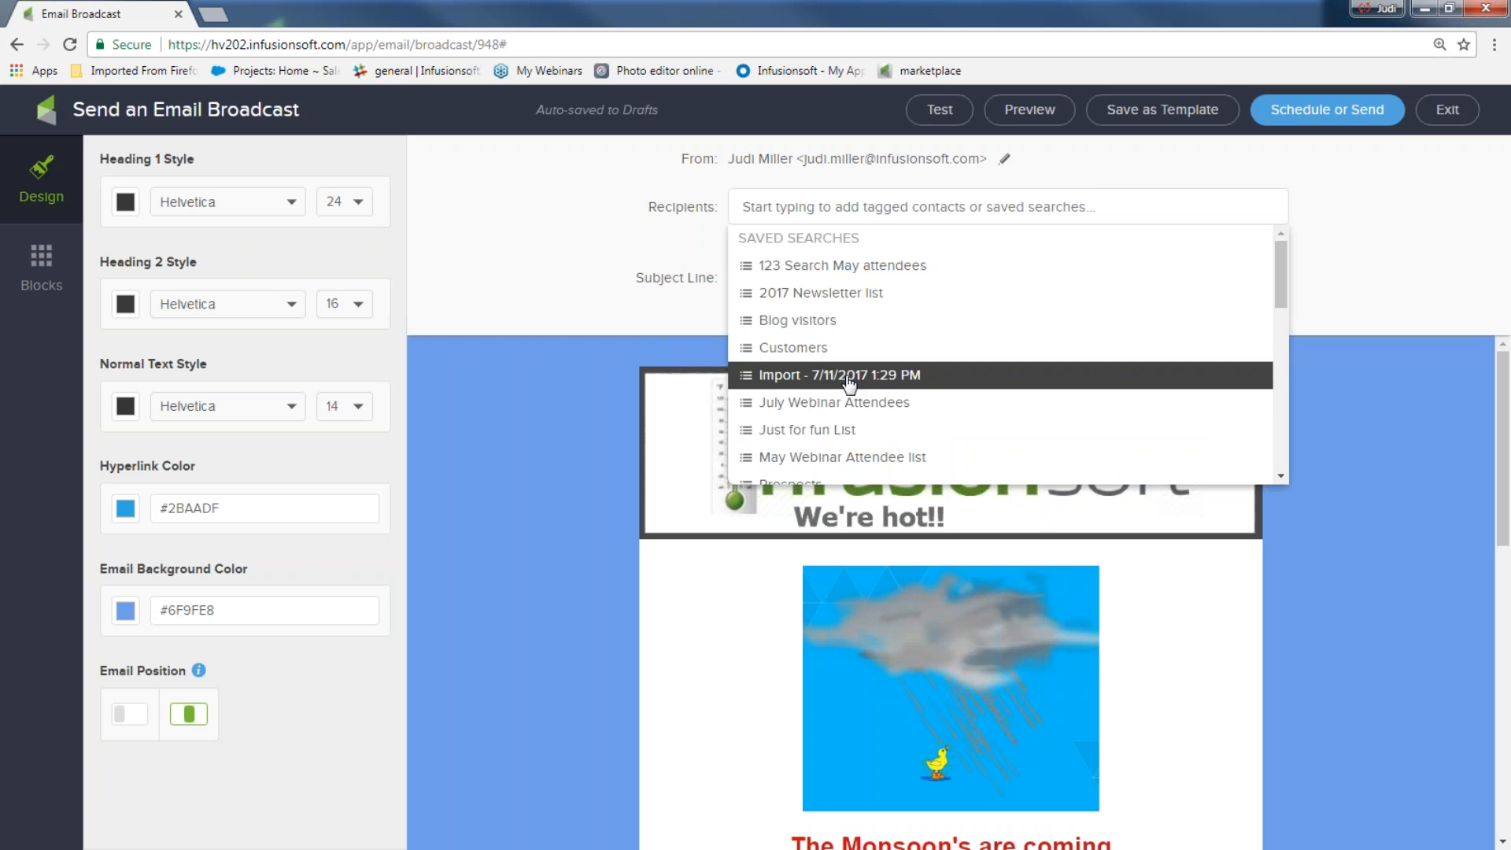
{"action": "left_click", "coordinate": [828, 403]}
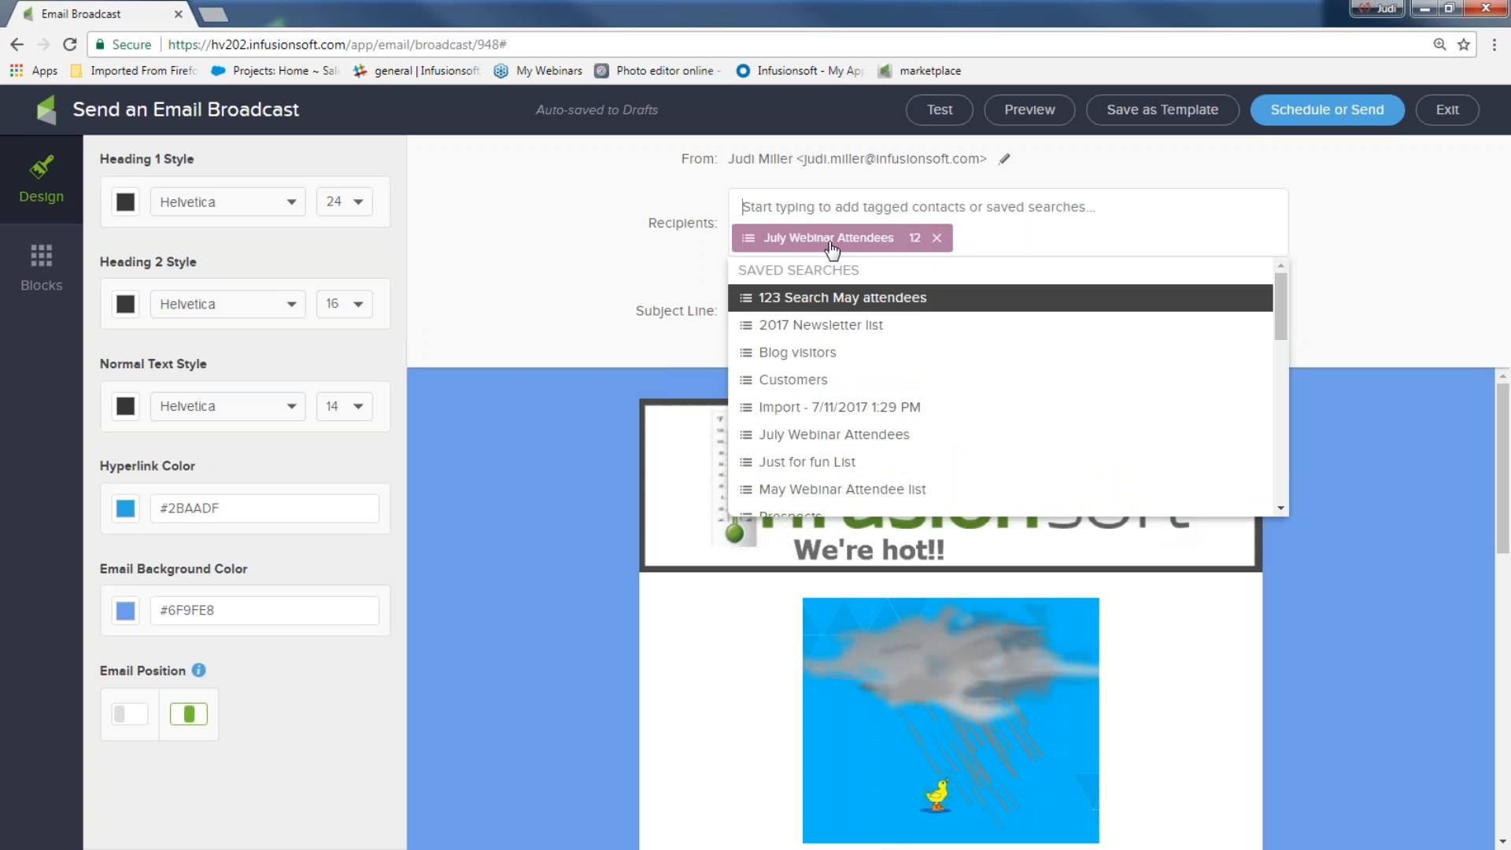
{"action": "left_click", "coordinate": [828, 338]}
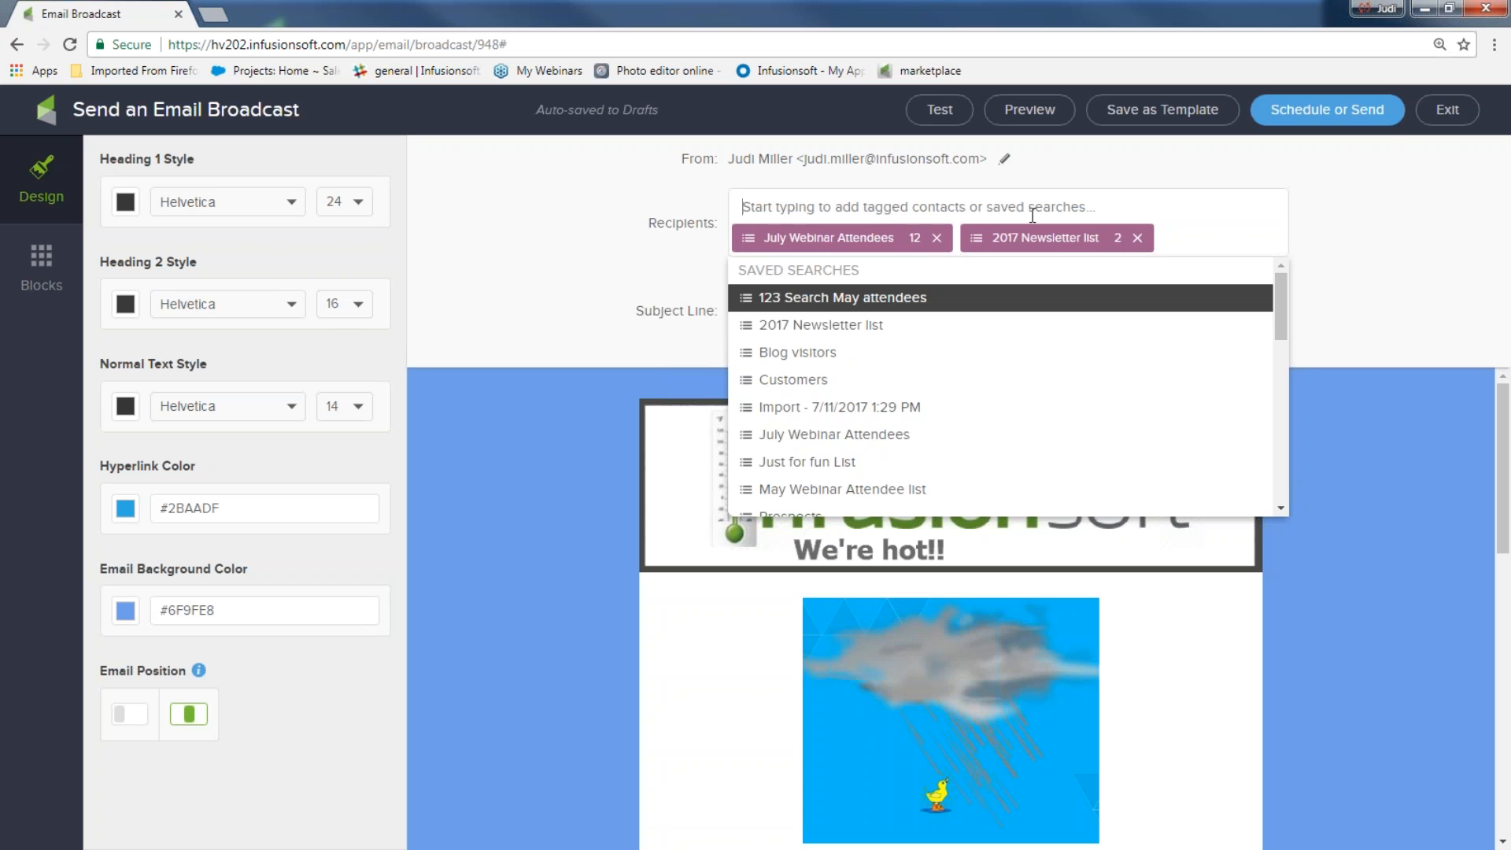
{"action": "left_click", "coordinate": [938, 246]}
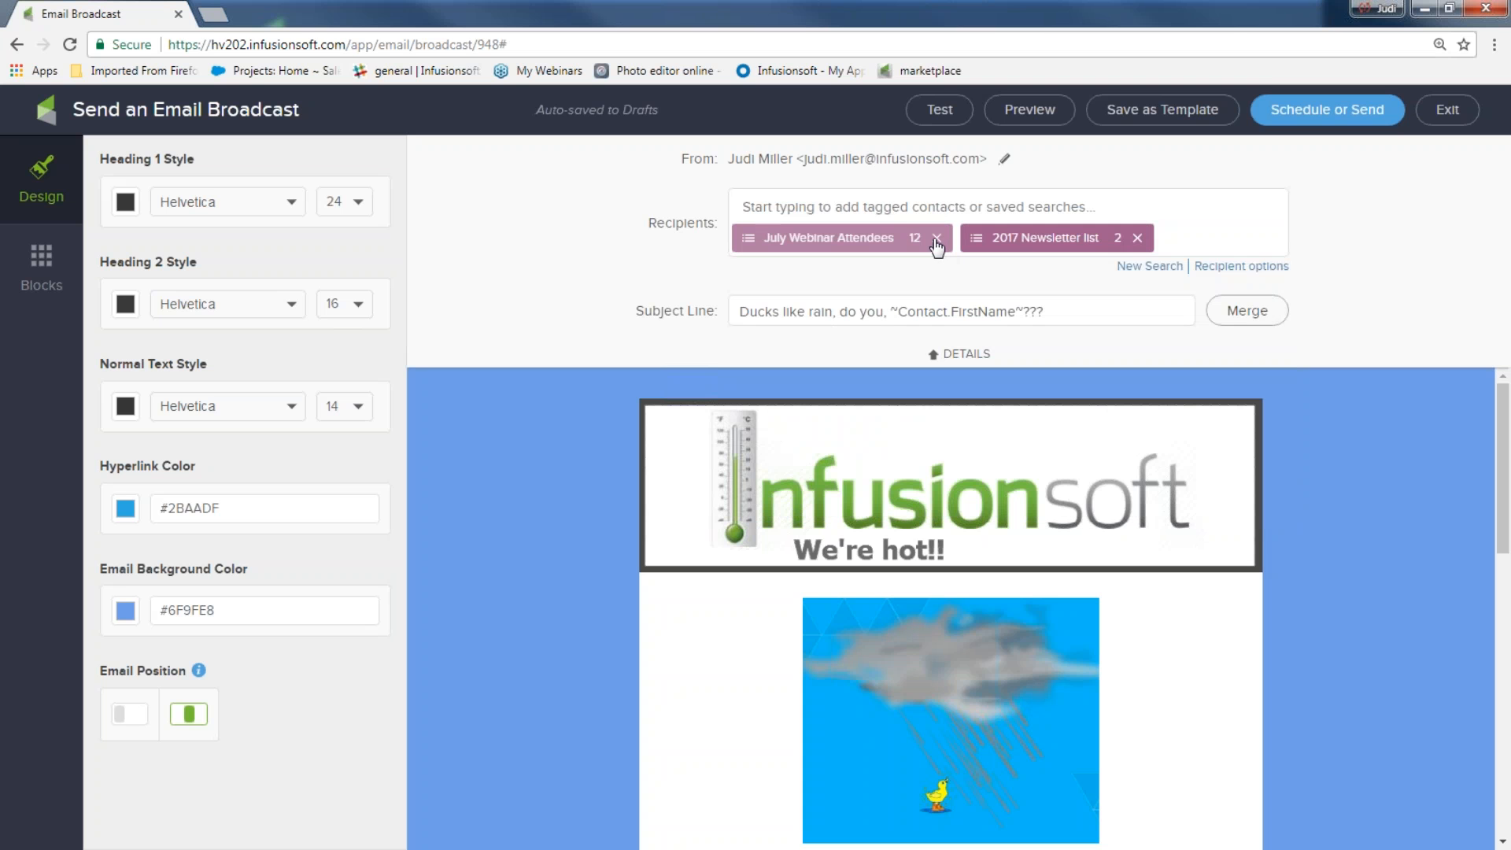
{"action": "left_click", "coordinate": [937, 246]}
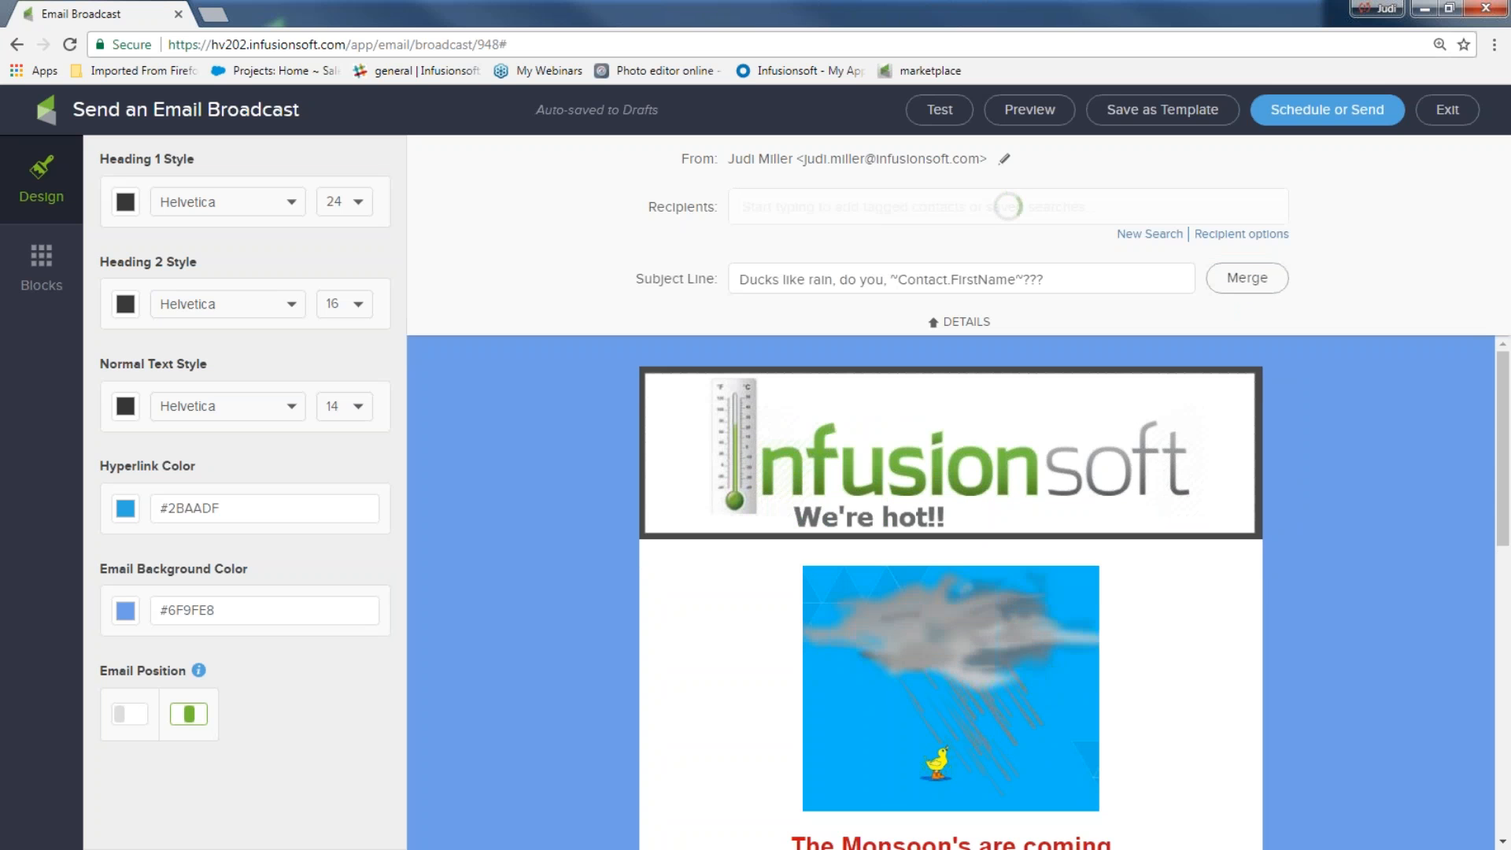
Set the recipients to a one-contact New List found by the contact's first name, then open the sending checklist
{"action": "left_click", "coordinate": [1136, 235]}
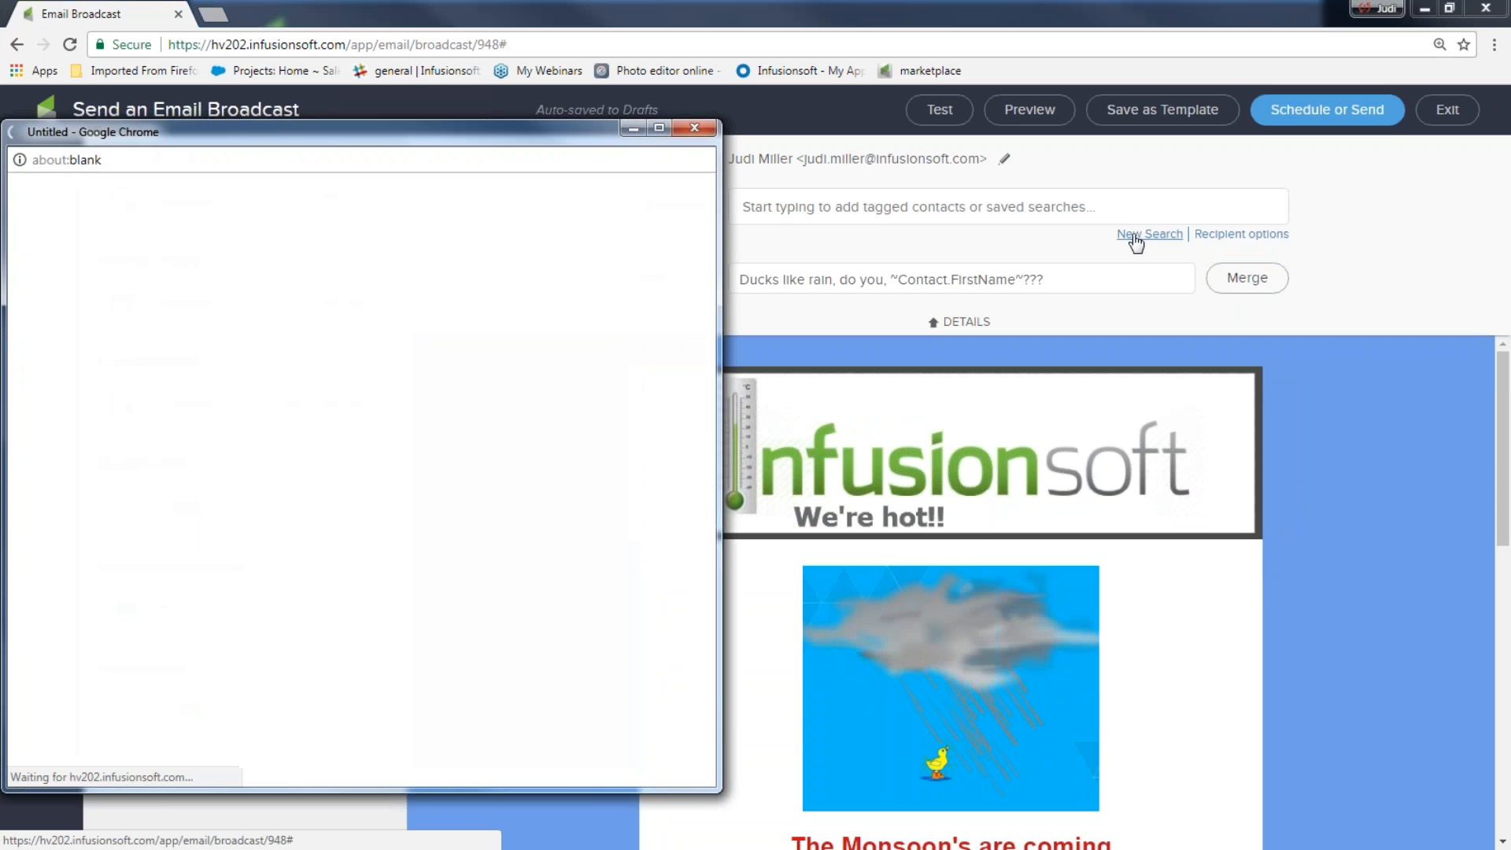
{"action": "type", "text": "abe"}
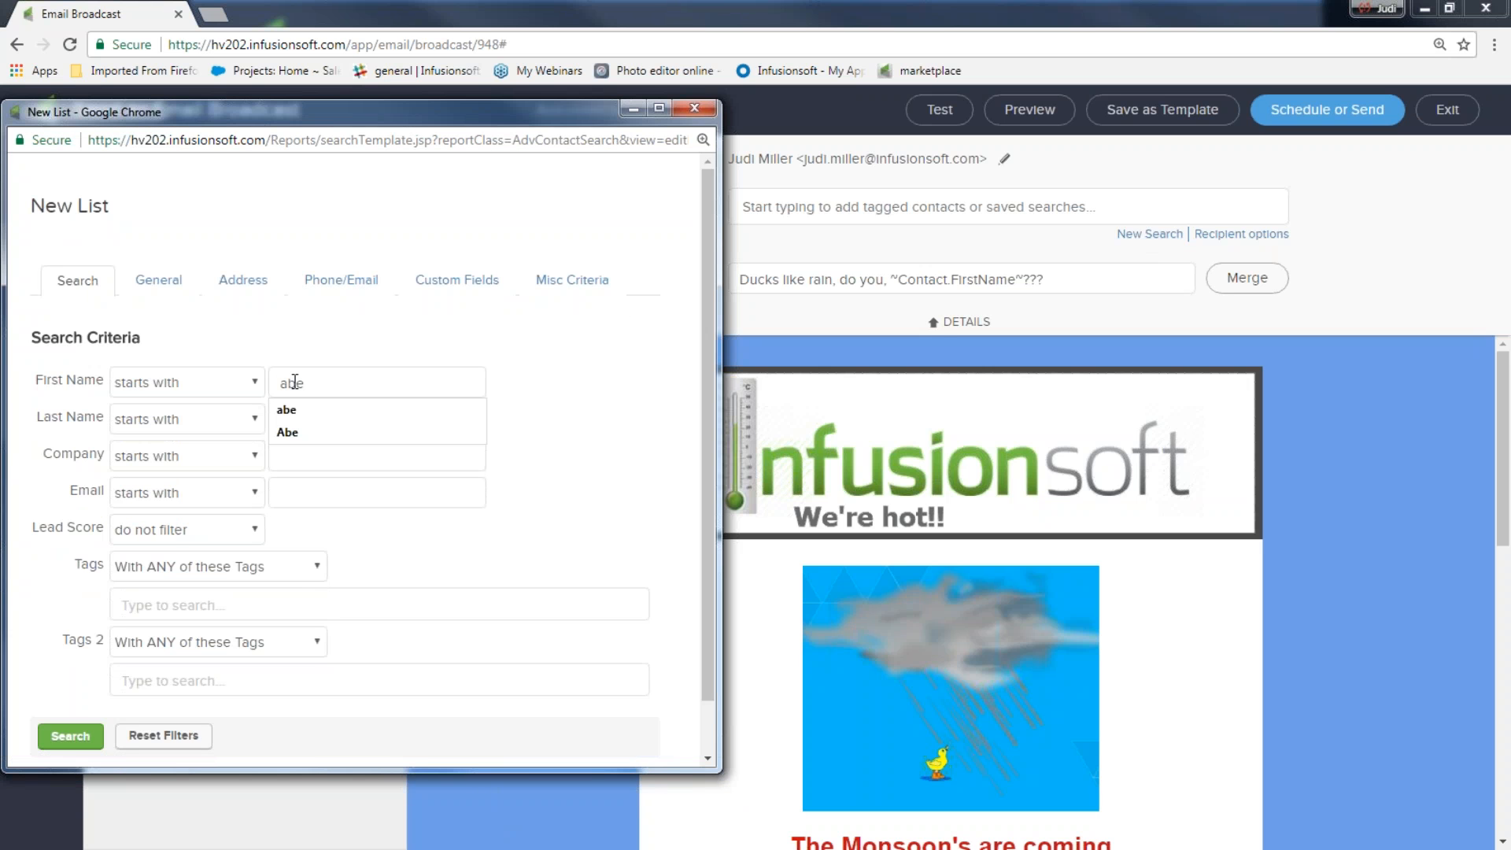
{"action": "left_click", "coordinate": [346, 437]}
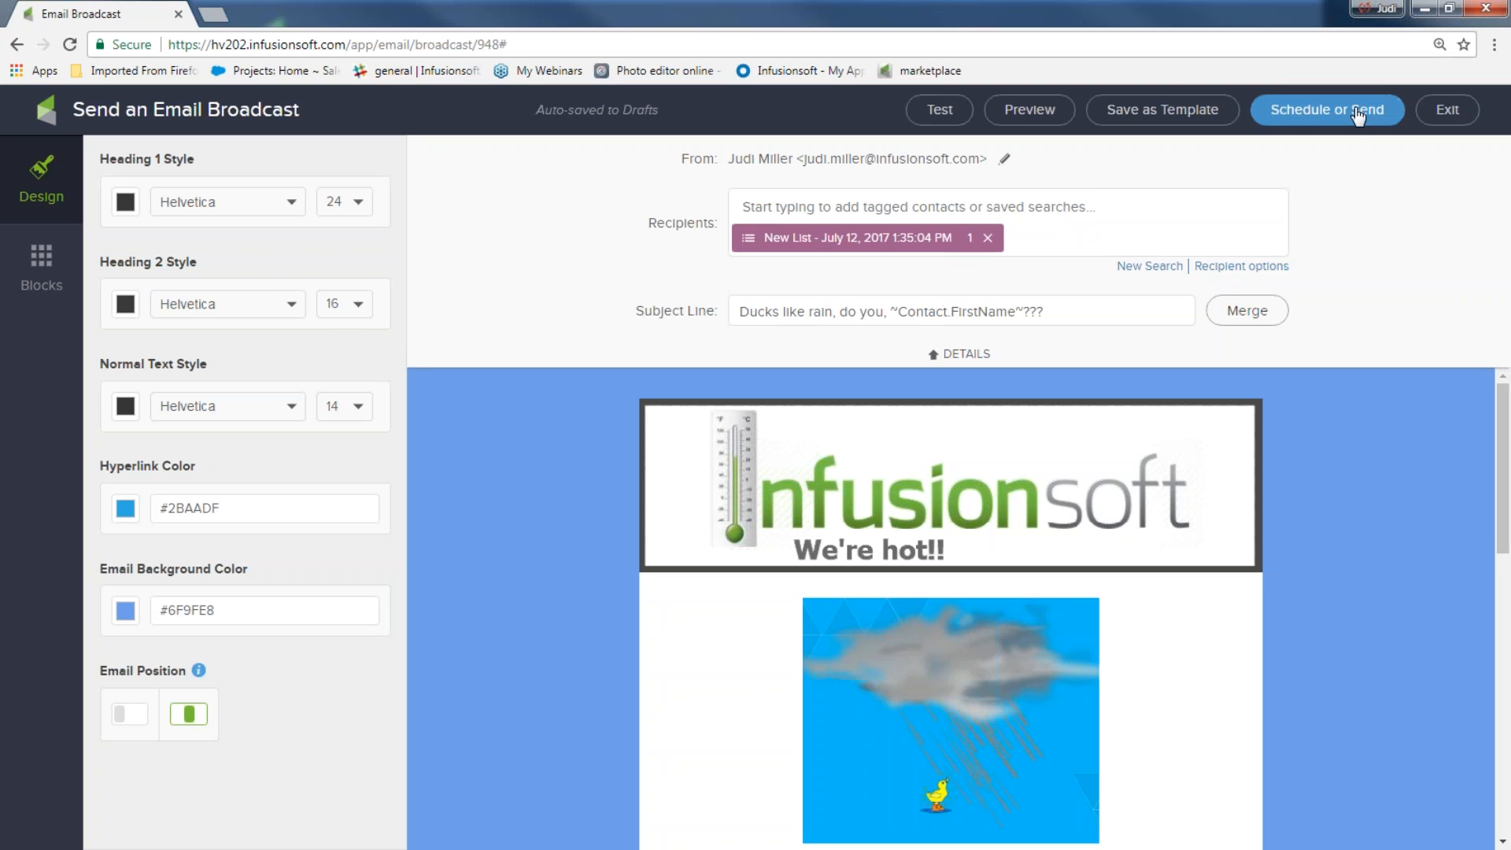
{"action": "left_click", "coordinate": [1332, 118]}
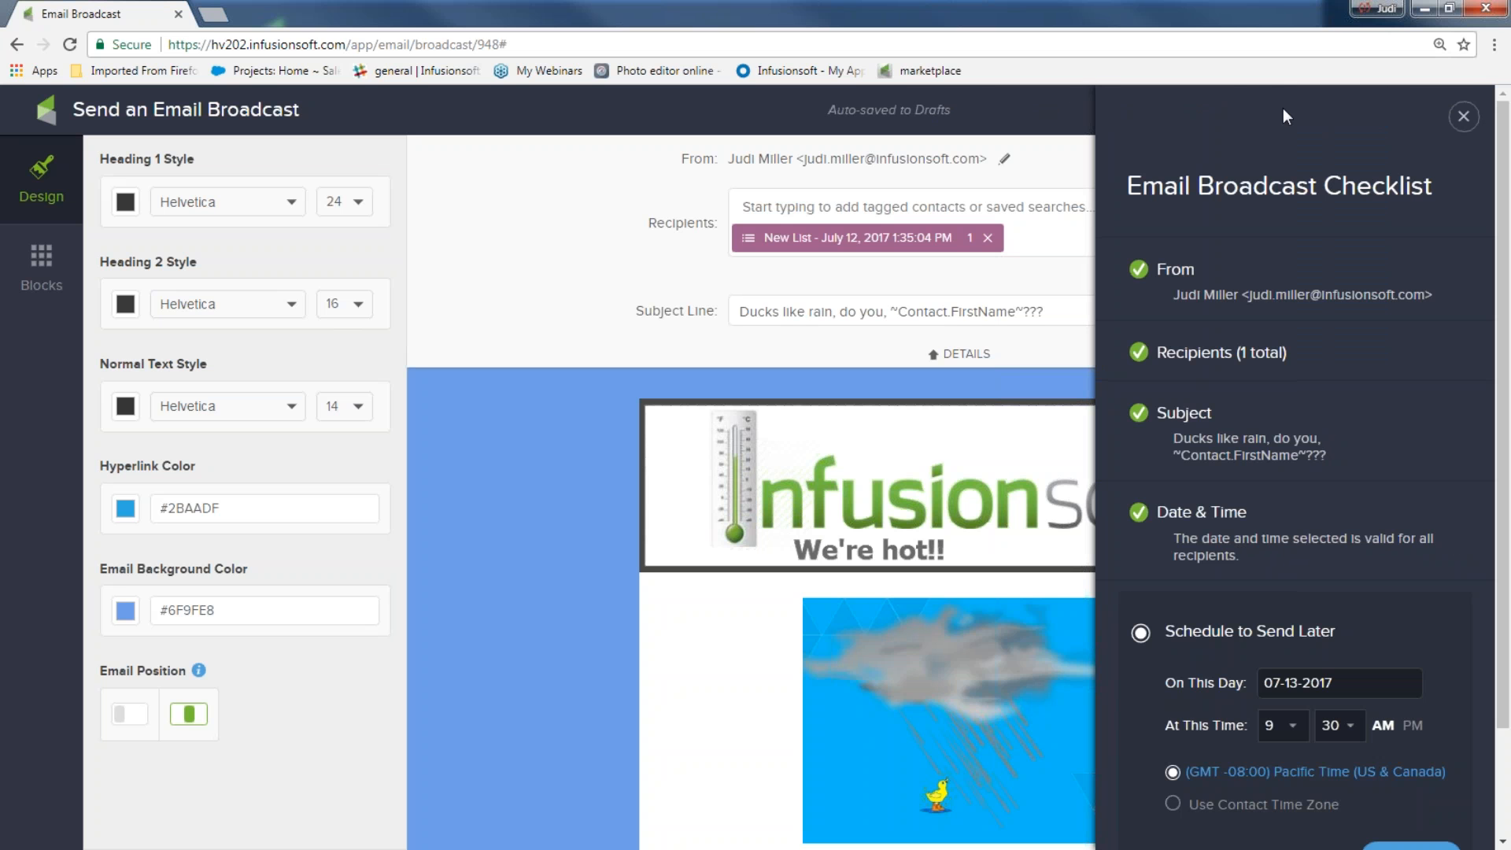
Send the Ducks like rain broadcast immediately using Send Now
{"action": "scroll", "coordinate": [1308, 622], "scroll_direction": "down", "scroll_amount": 2}
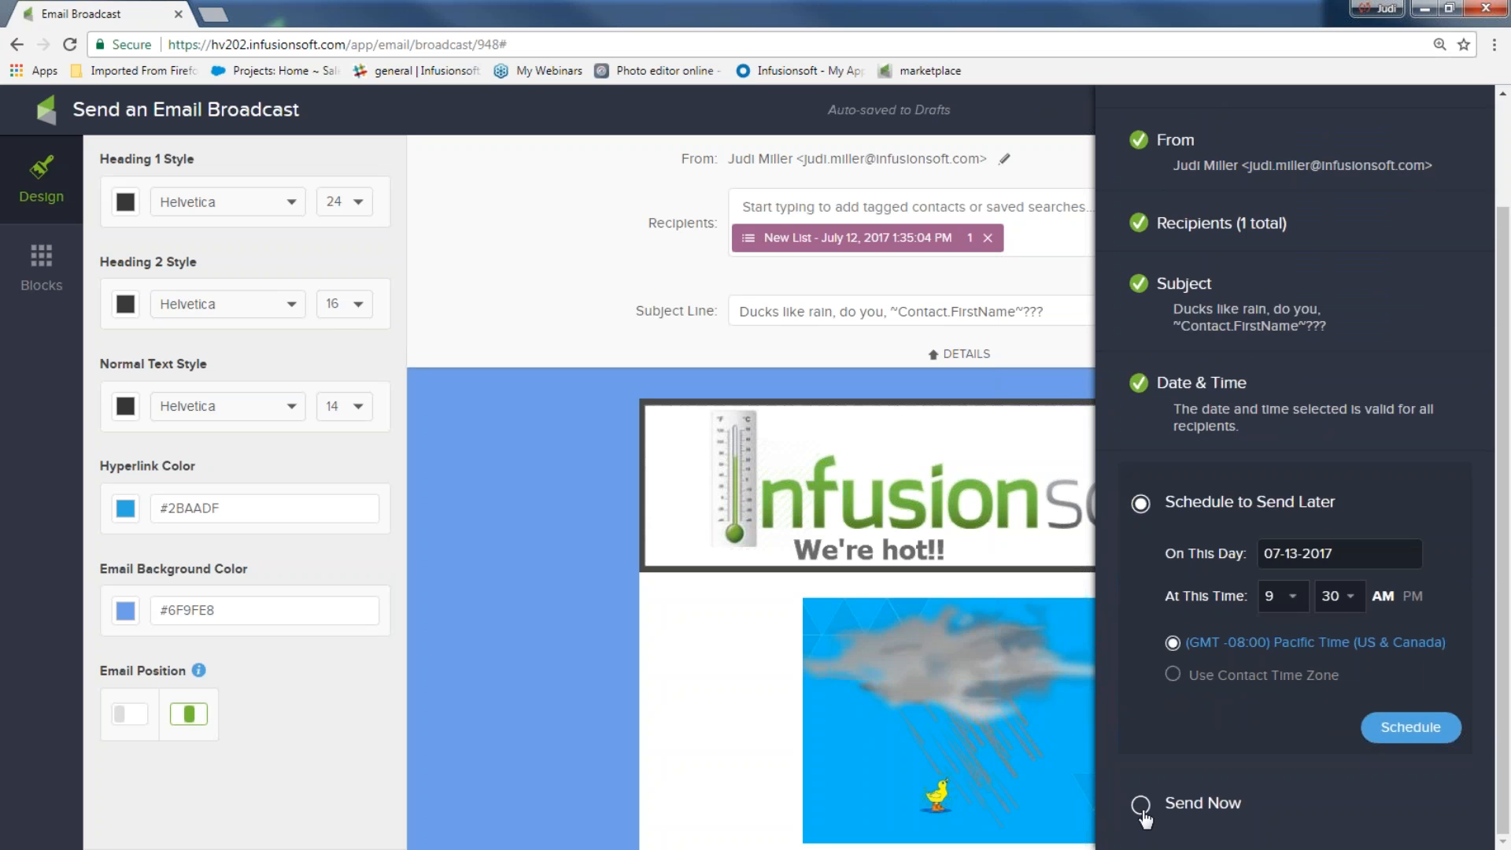
{"action": "left_click", "coordinate": [1141, 806]}
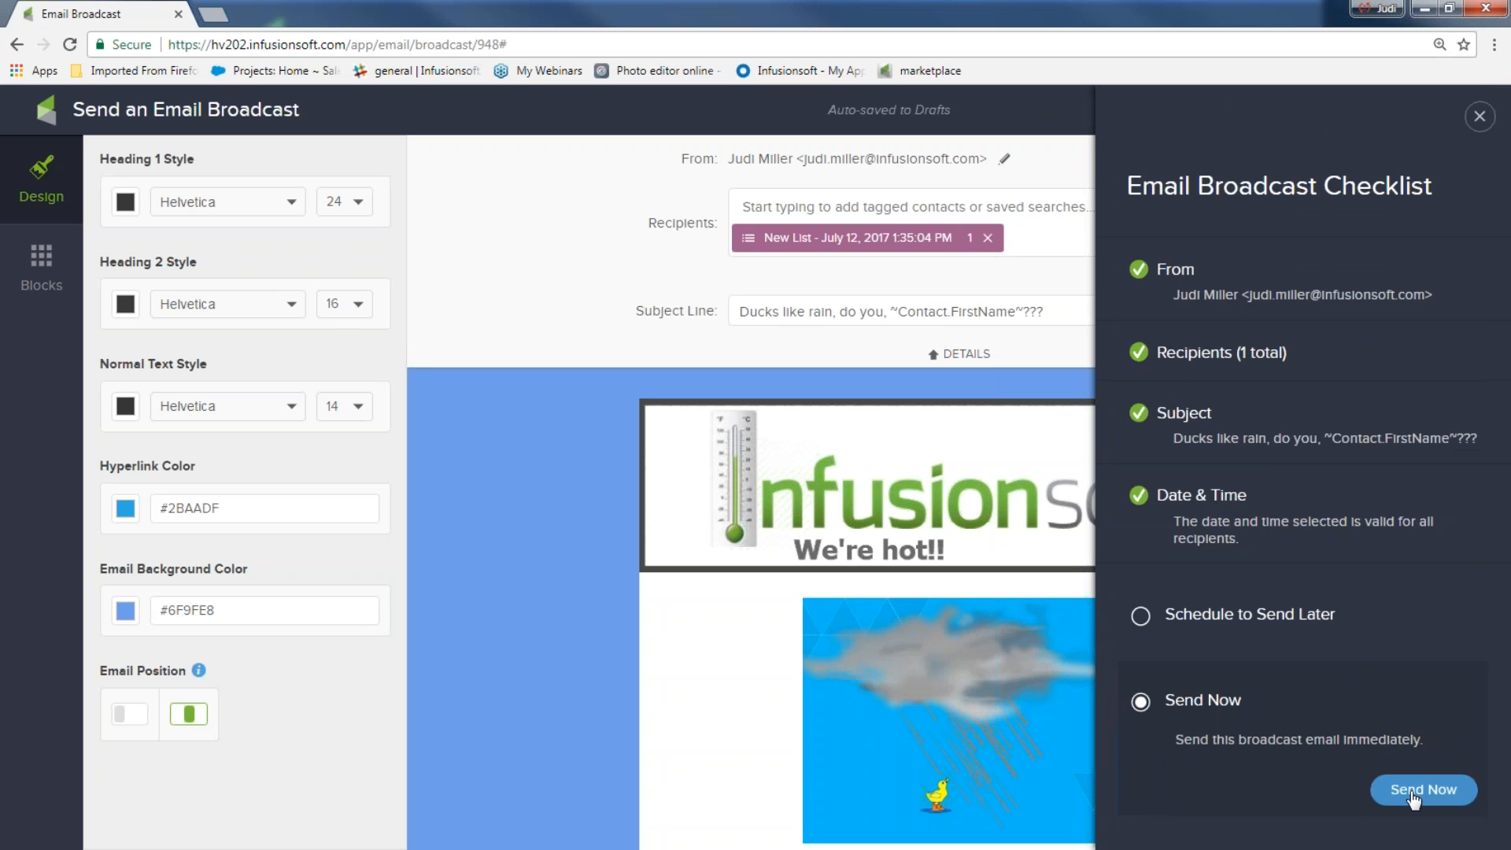
{"action": "left_click", "coordinate": [1413, 799]}
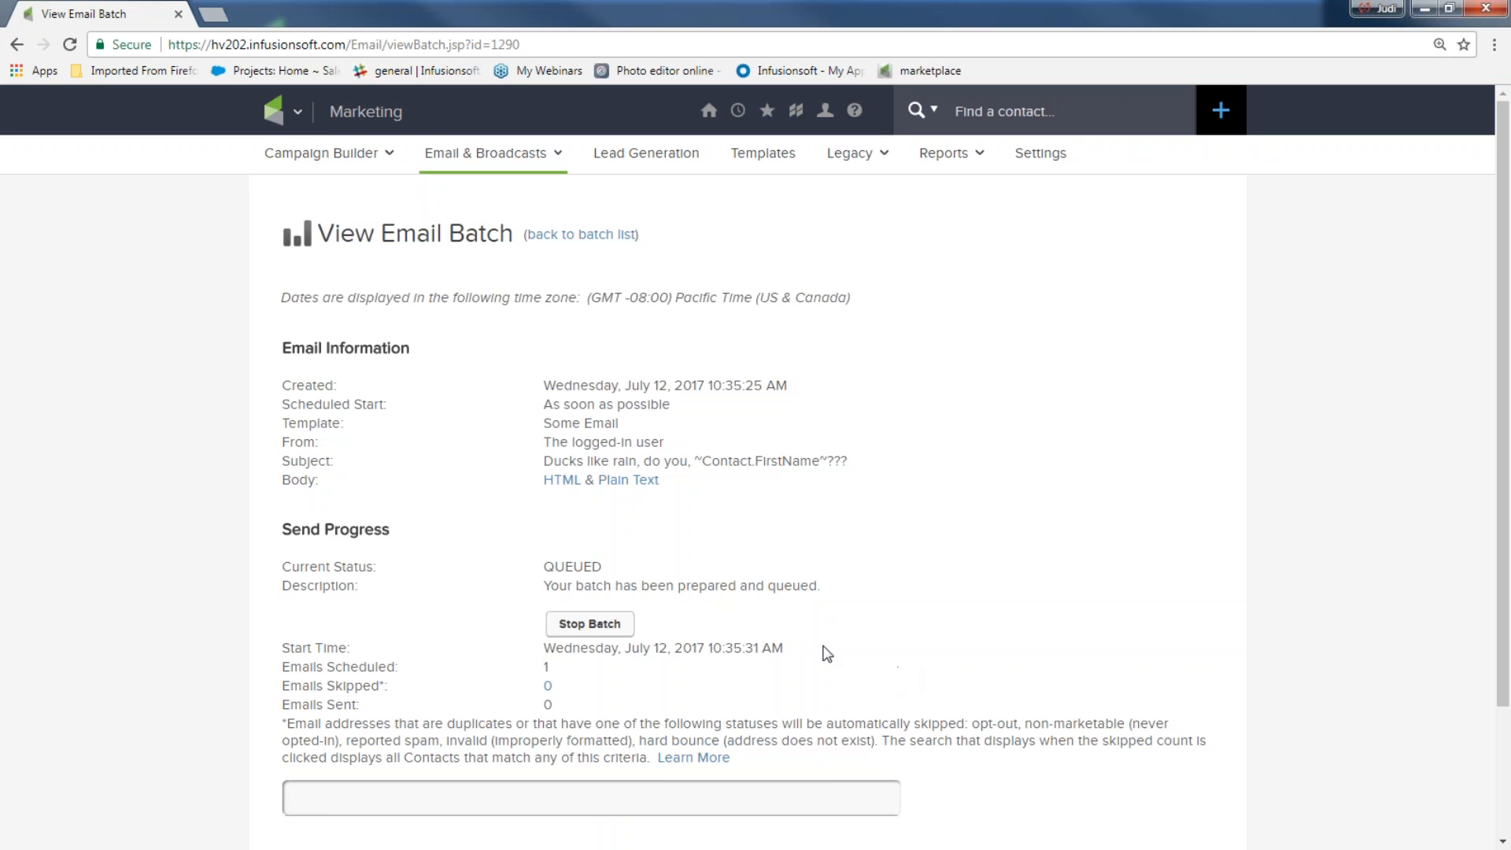
Review the View Email Batch page showing the broadcast COMPLETED with 1 email sent
{"action": "scroll", "coordinate": [178, 585], "scroll_direction": "down", "scroll_amount": 1}
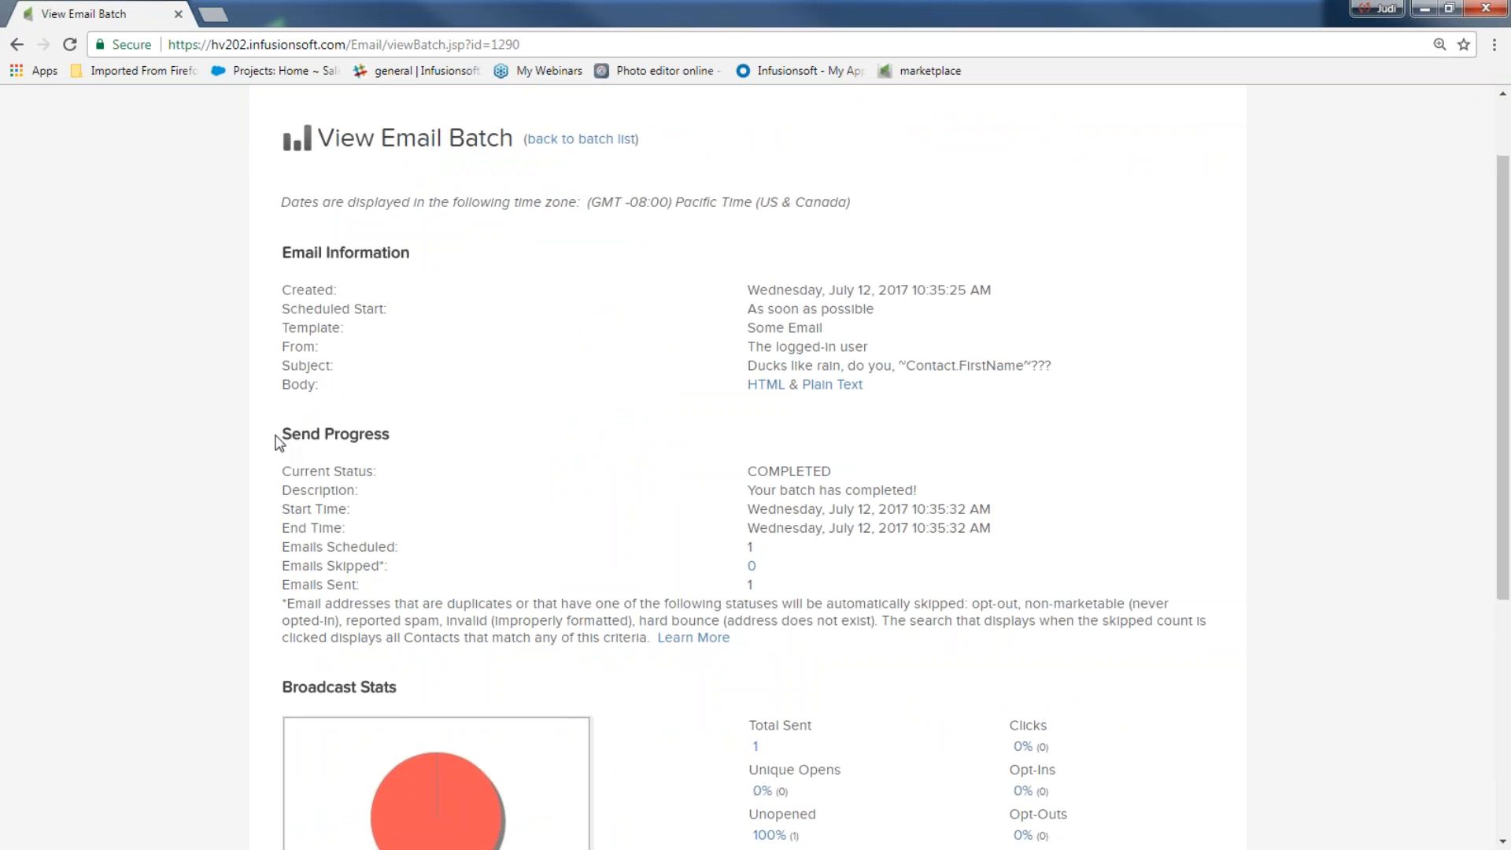
{"action": "scroll", "coordinate": [277, 443], "scroll_direction": "down", "scroll_amount": 2}
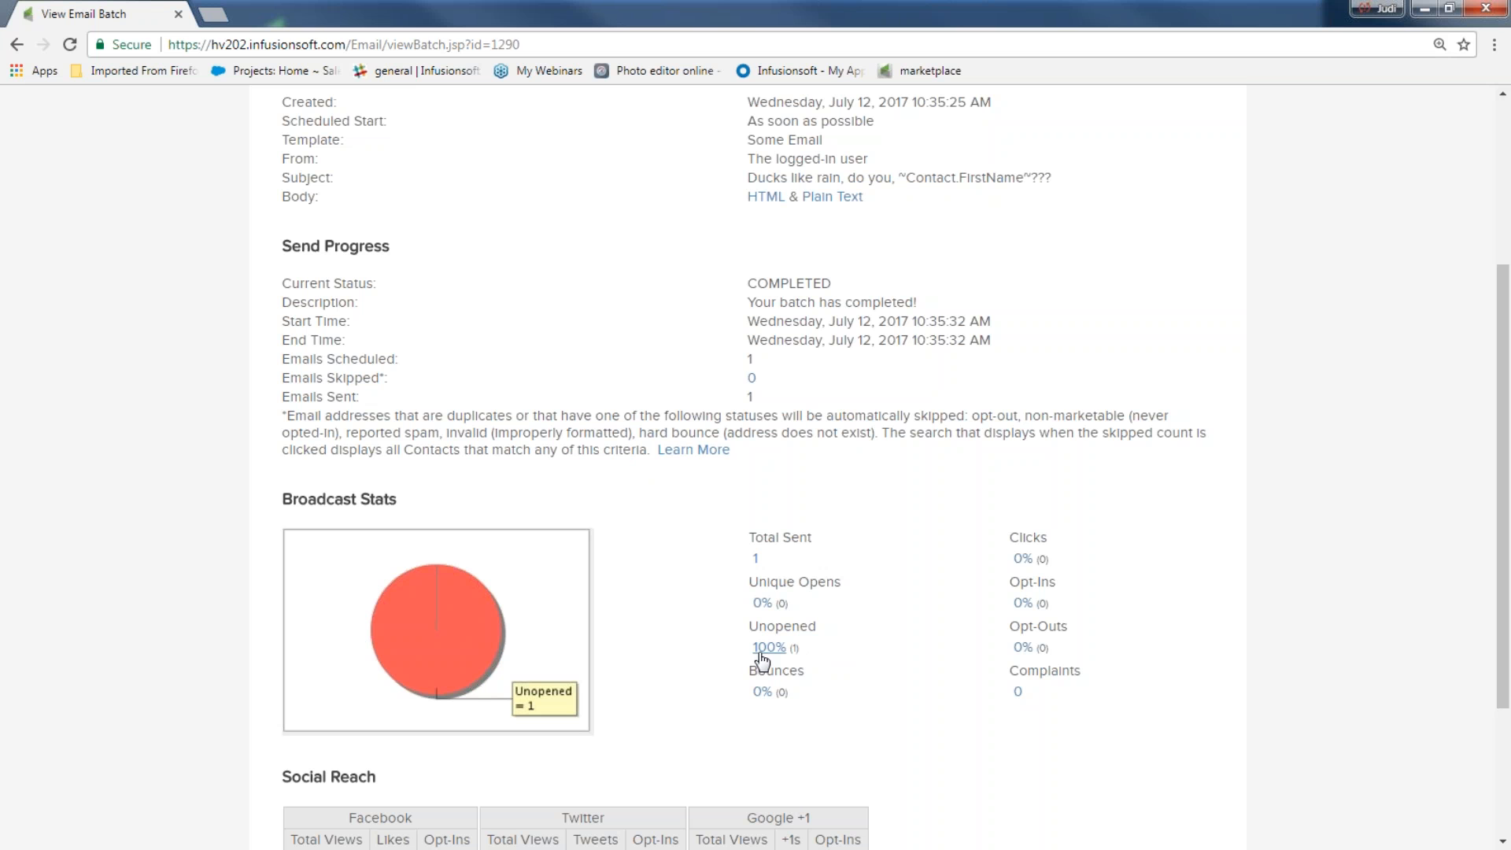
{"action": "scroll", "coordinate": [740, 657], "scroll_direction": "up", "scroll_amount": 4}
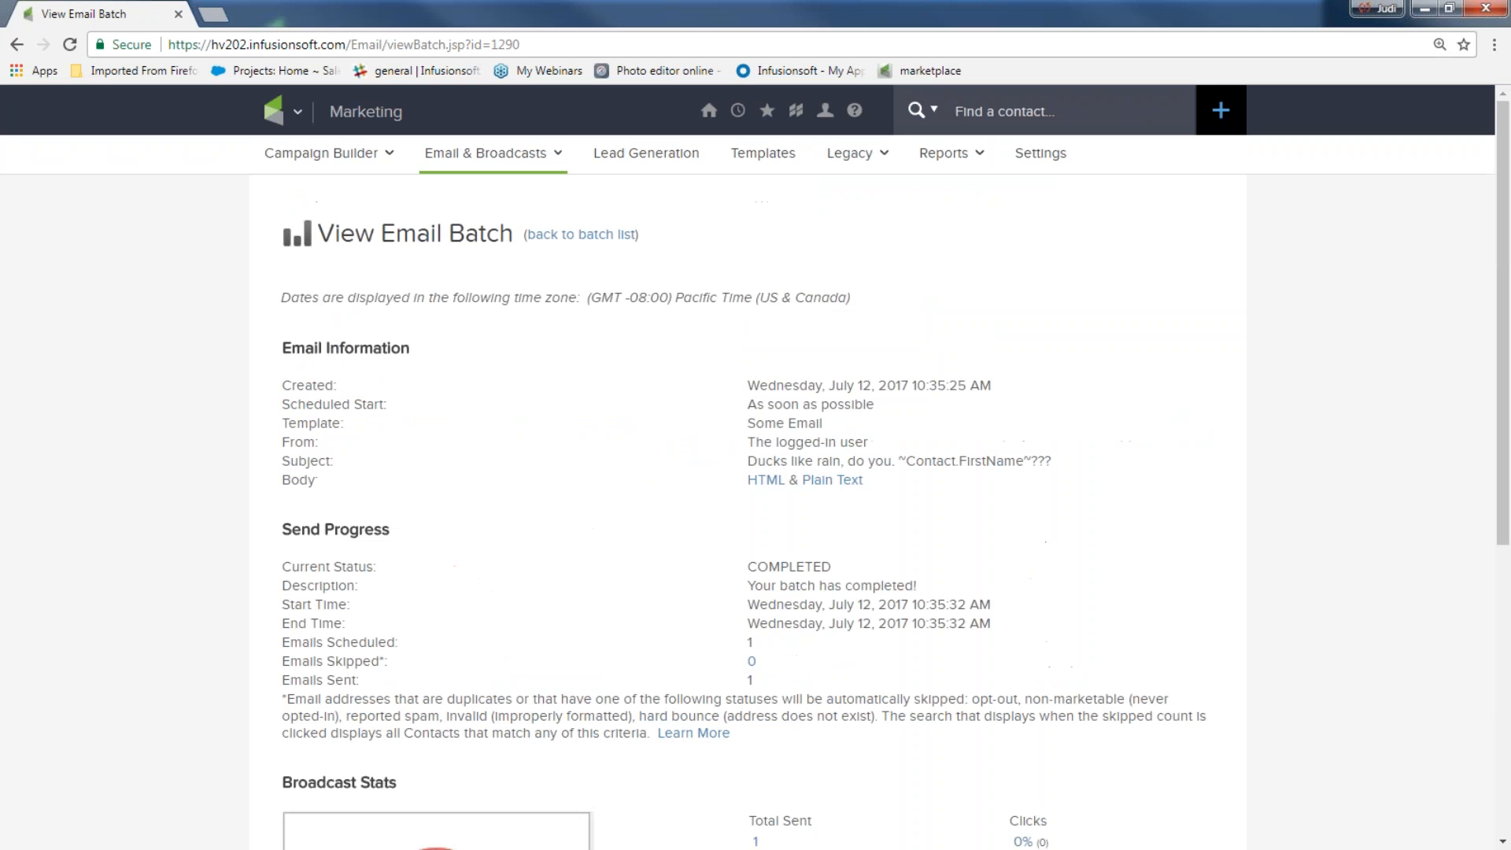
{"action": "scroll", "coordinate": [627, 759], "scroll_direction": "down", "scroll_amount": 6}
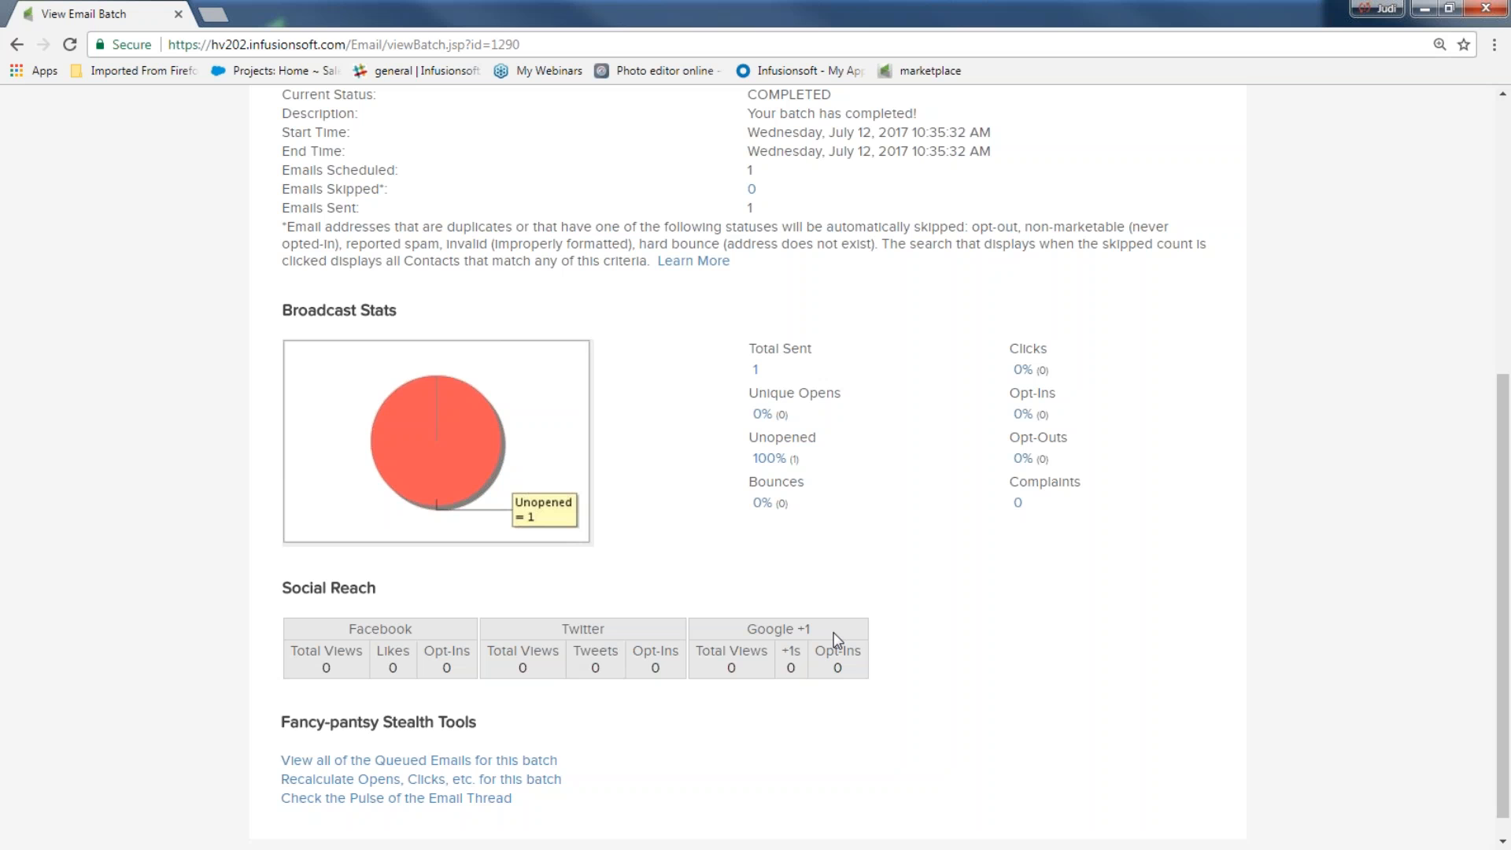
{"action": "scroll", "coordinate": [833, 631], "scroll_direction": "up", "scroll_amount": 6}
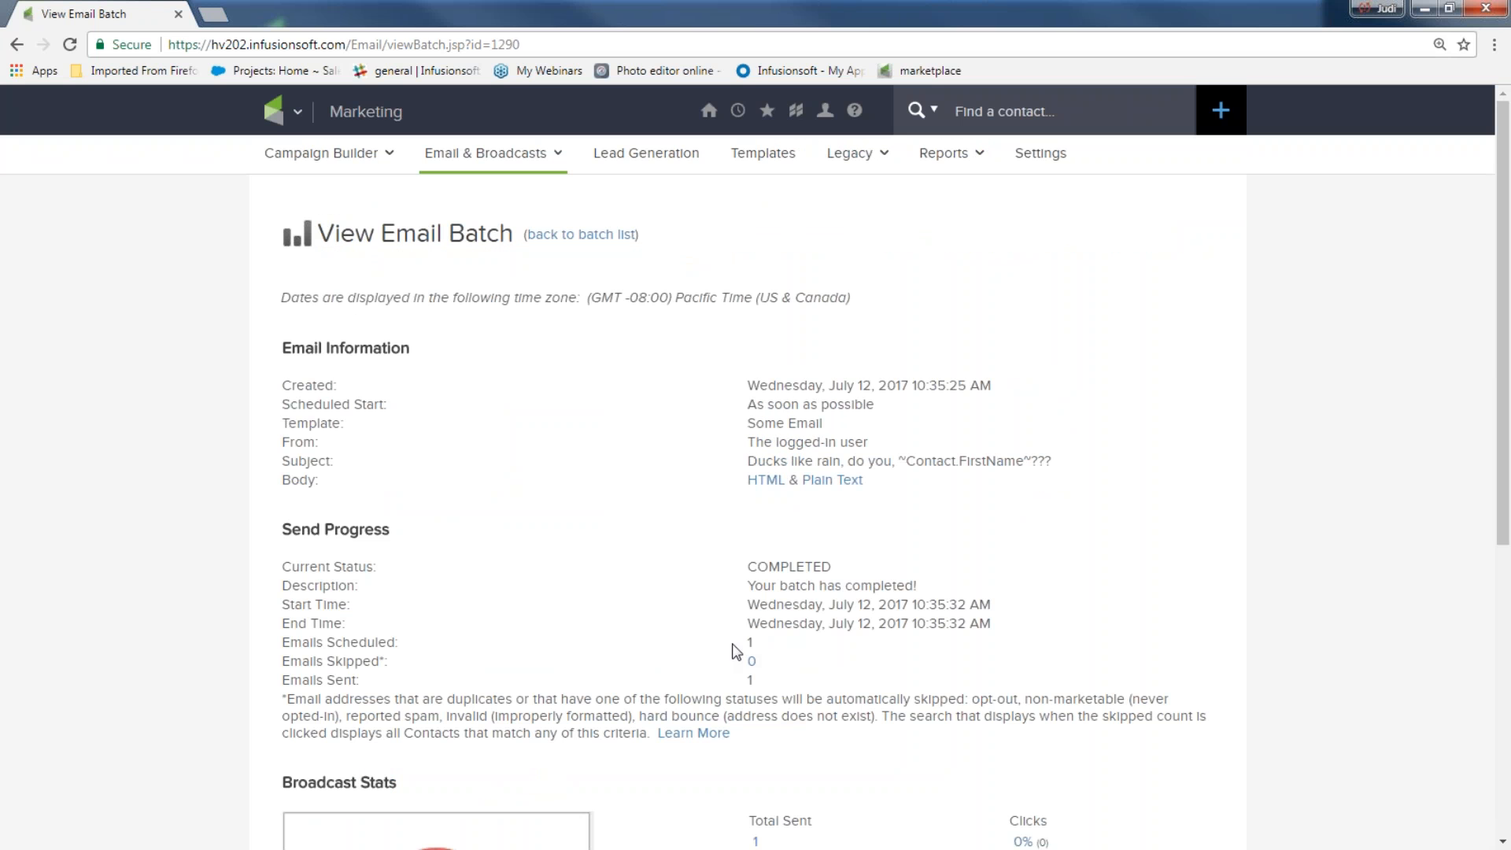
{"action": "left_click", "coordinate": [282, 116]}
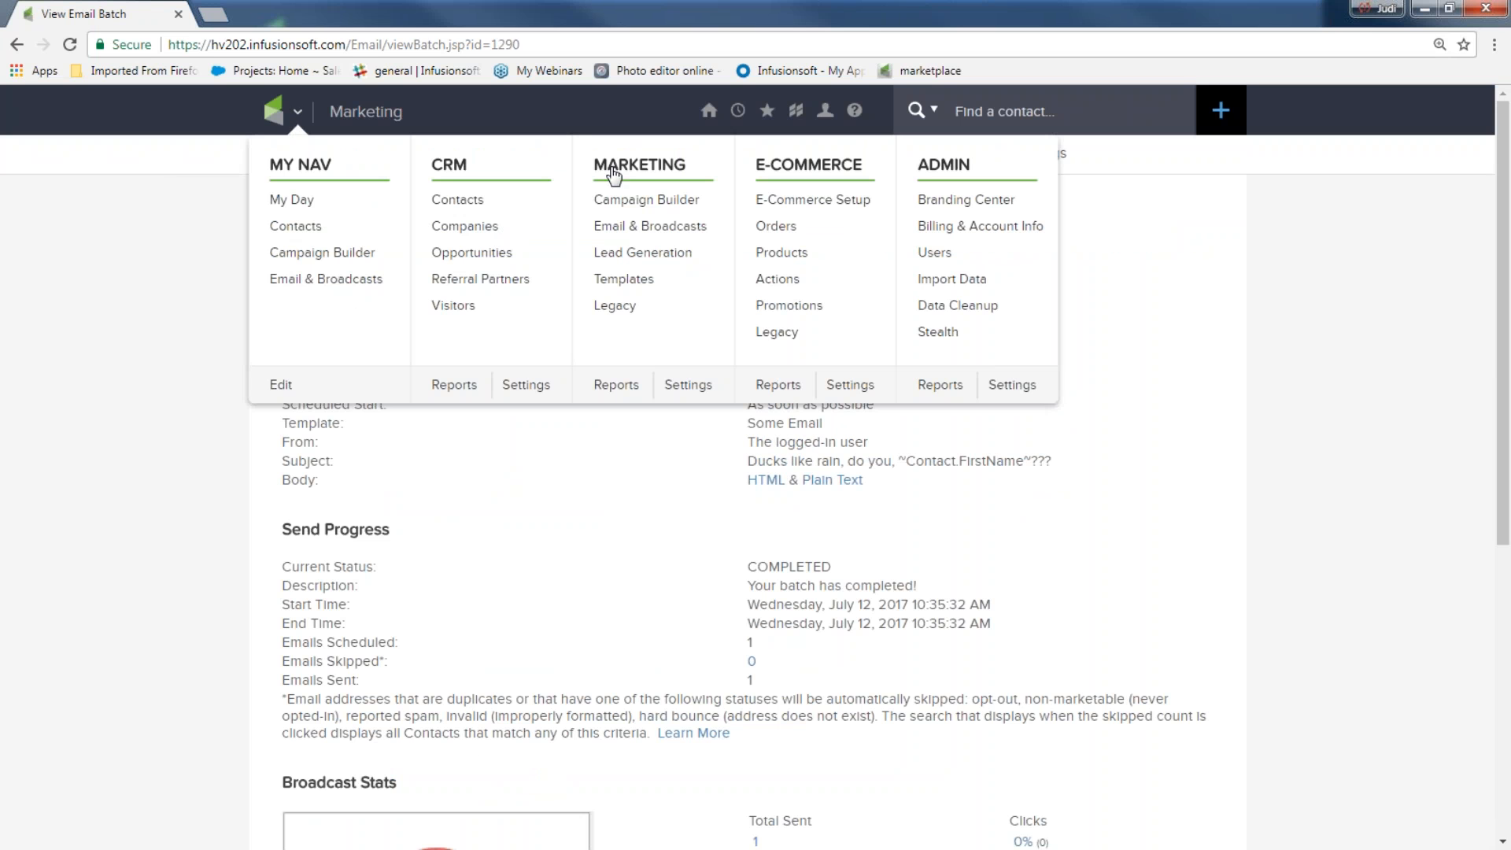
Open the marketing reports for sent email broadcasts and view the latest broadcast's batch details
{"action": "left_click", "coordinate": [617, 385]}
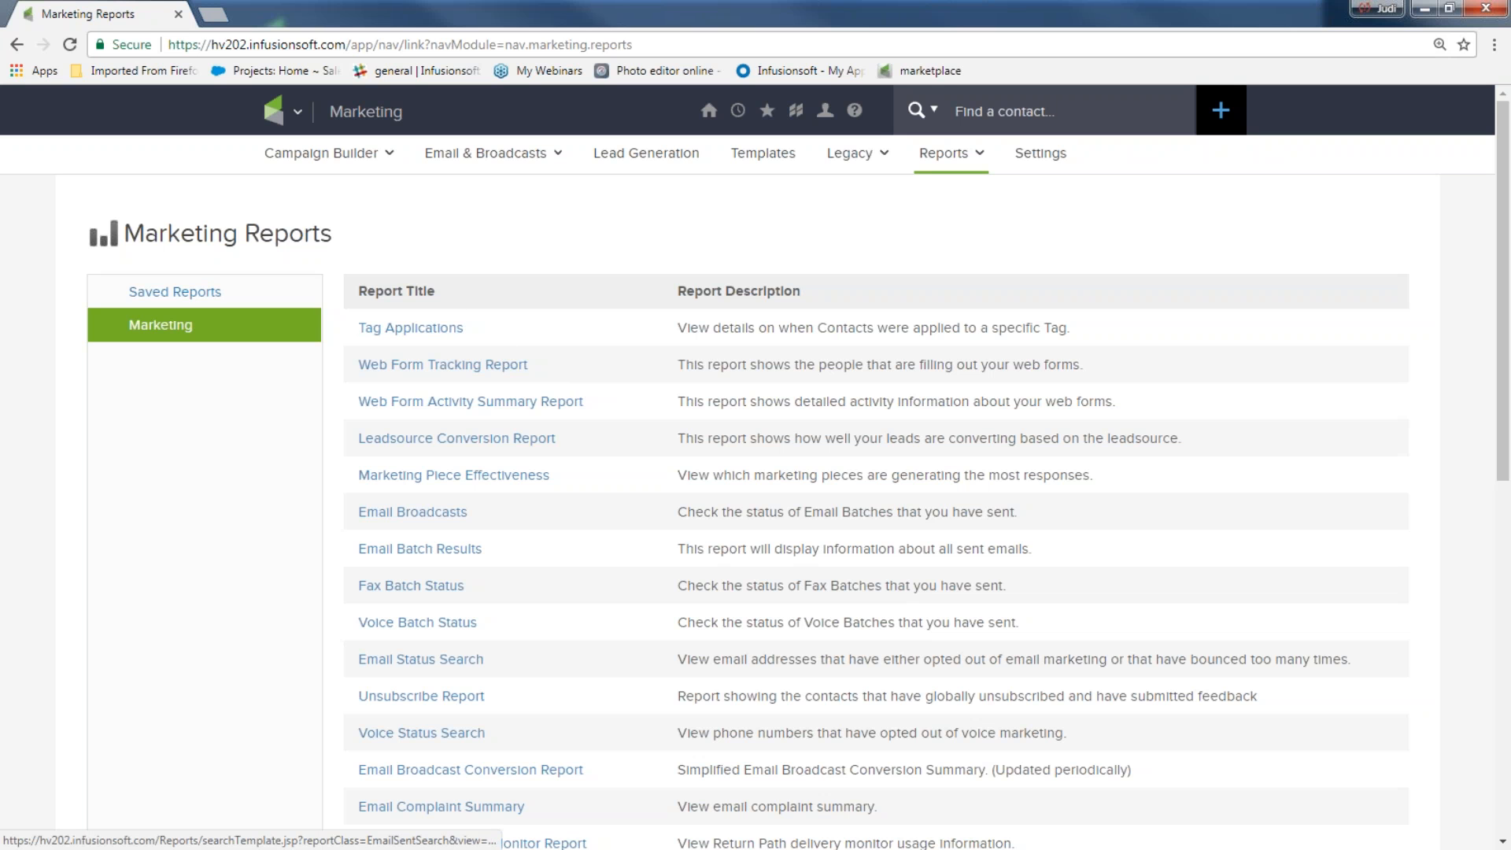
{"action": "left_click", "coordinate": [426, 518]}
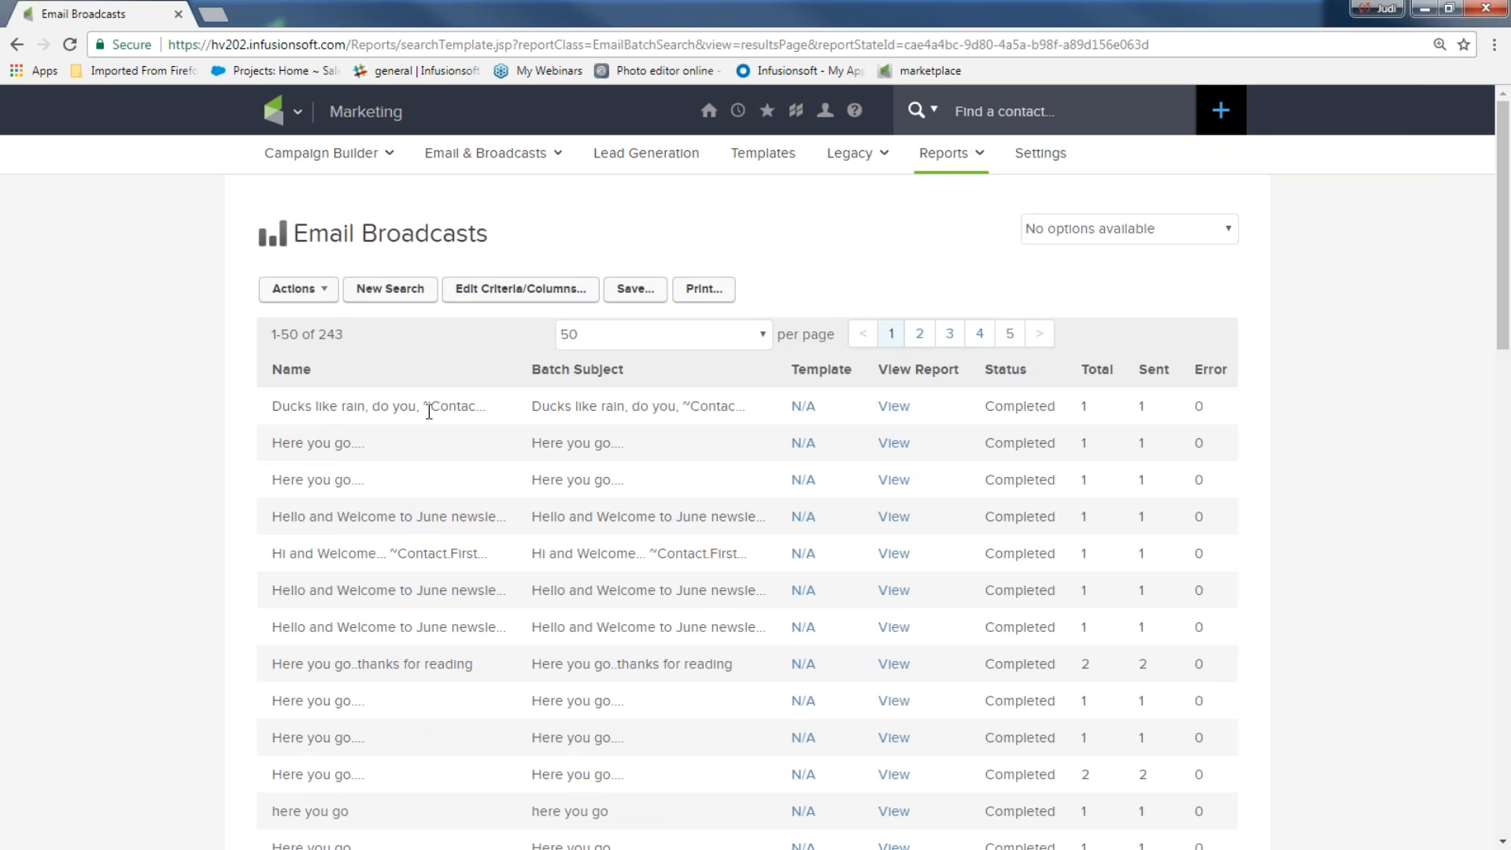
{"action": "left_click", "coordinate": [895, 407]}
{"action": "scroll", "coordinate": [642, 517], "scroll_direction": "down", "scroll_amount": 1}
{"action": "scroll", "coordinate": [642, 517], "scroll_direction": "down", "scroll_amount": 1}
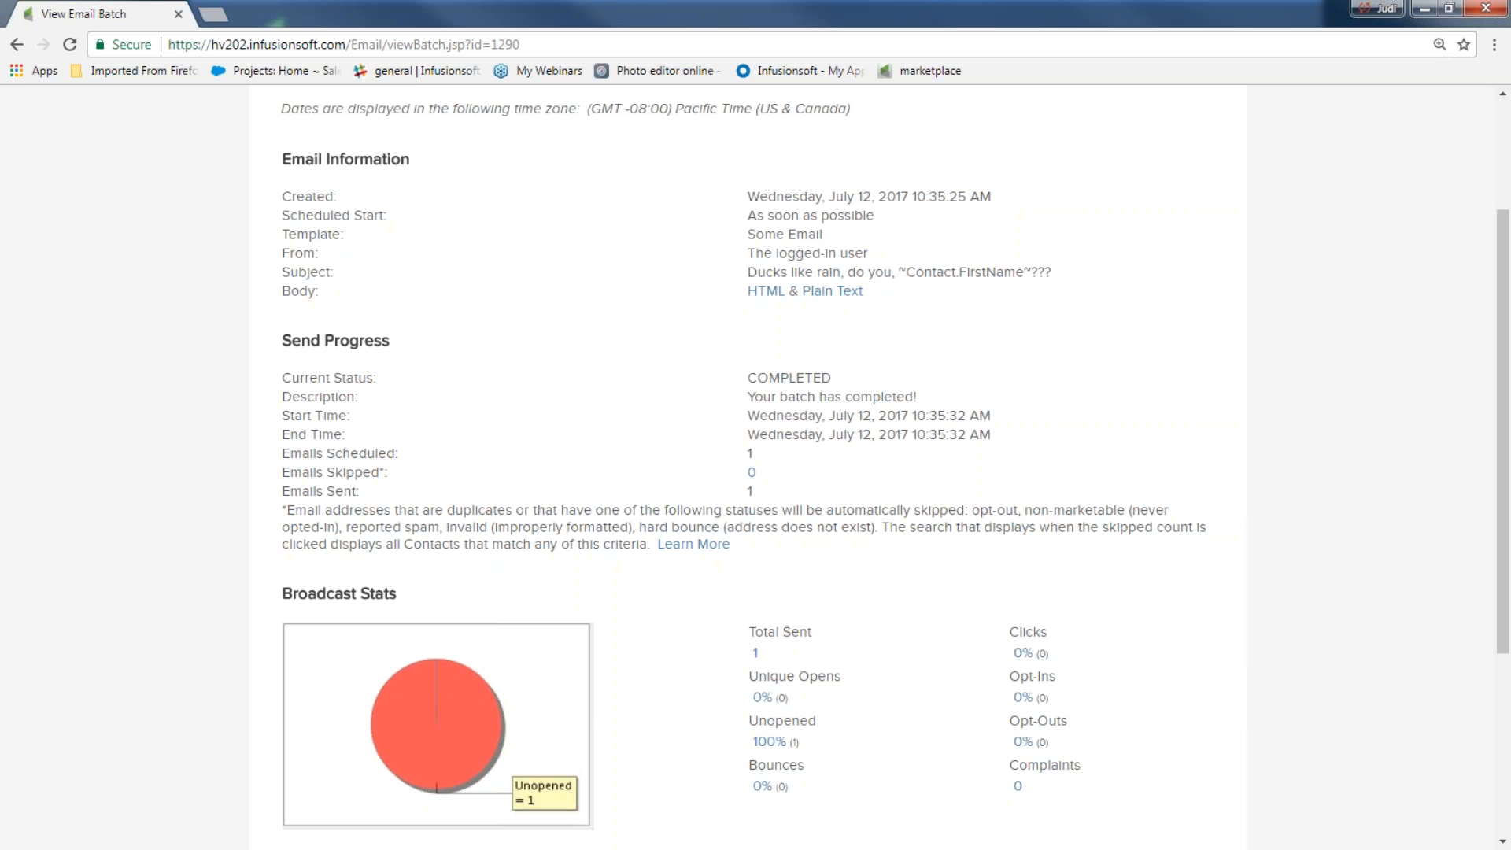
{"action": "scroll", "coordinate": [589, 547], "scroll_direction": "up", "scroll_amount": 2}
Go to Marketing > Email & Broadcasts and start a new email broadcast
{"action": "left_click", "coordinate": [288, 124]}
{"action": "left_click", "coordinate": [638, 228]}
{"action": "left_click", "coordinate": [653, 462]}
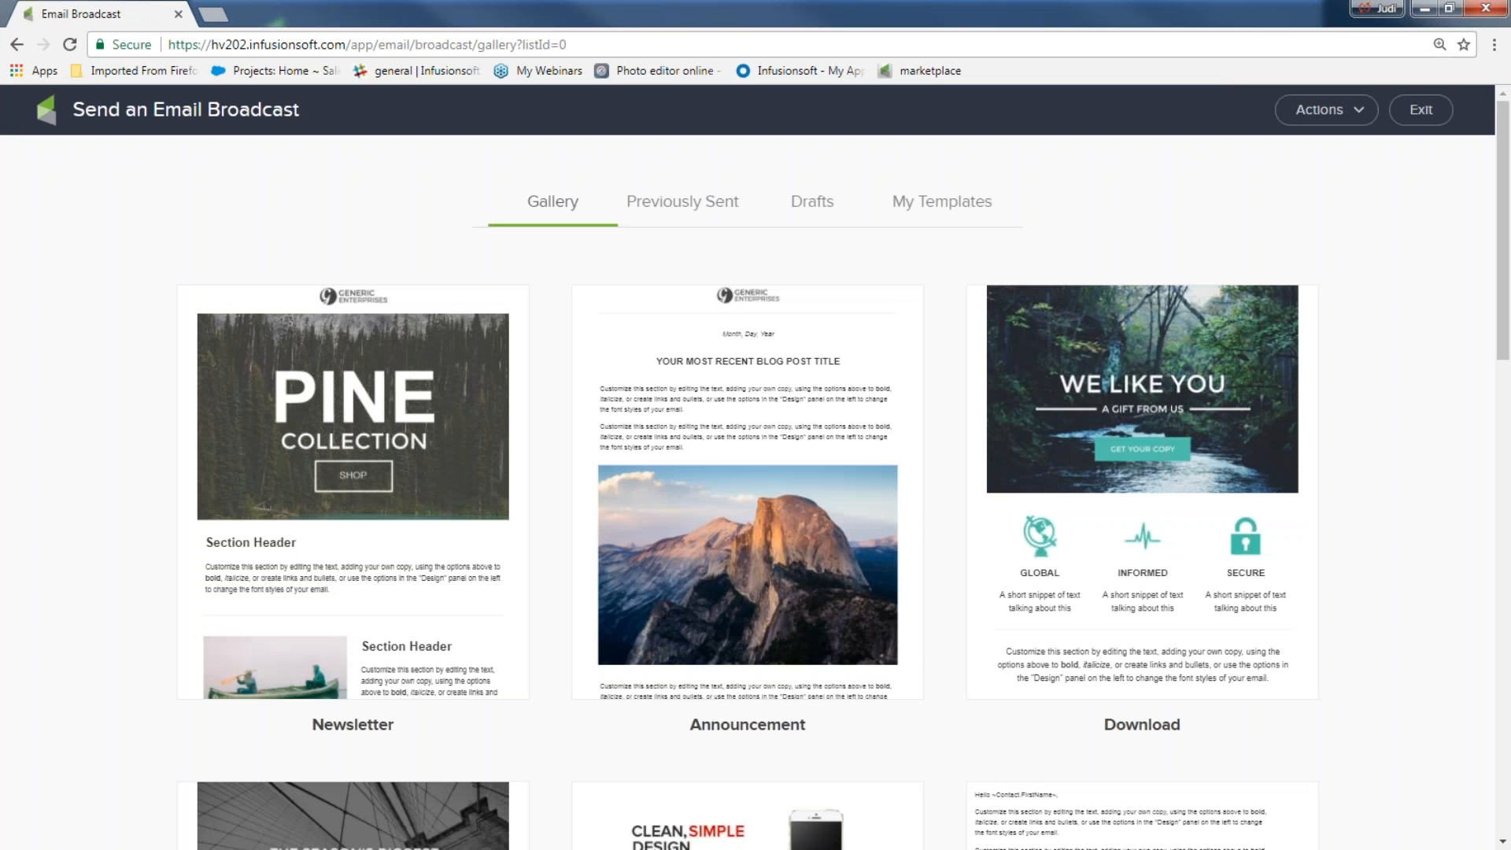
Resume the Happy ~Date.DayOfWeek~ draft from the Drafts tab and open its sending checklist
{"action": "left_click", "coordinate": [811, 211]}
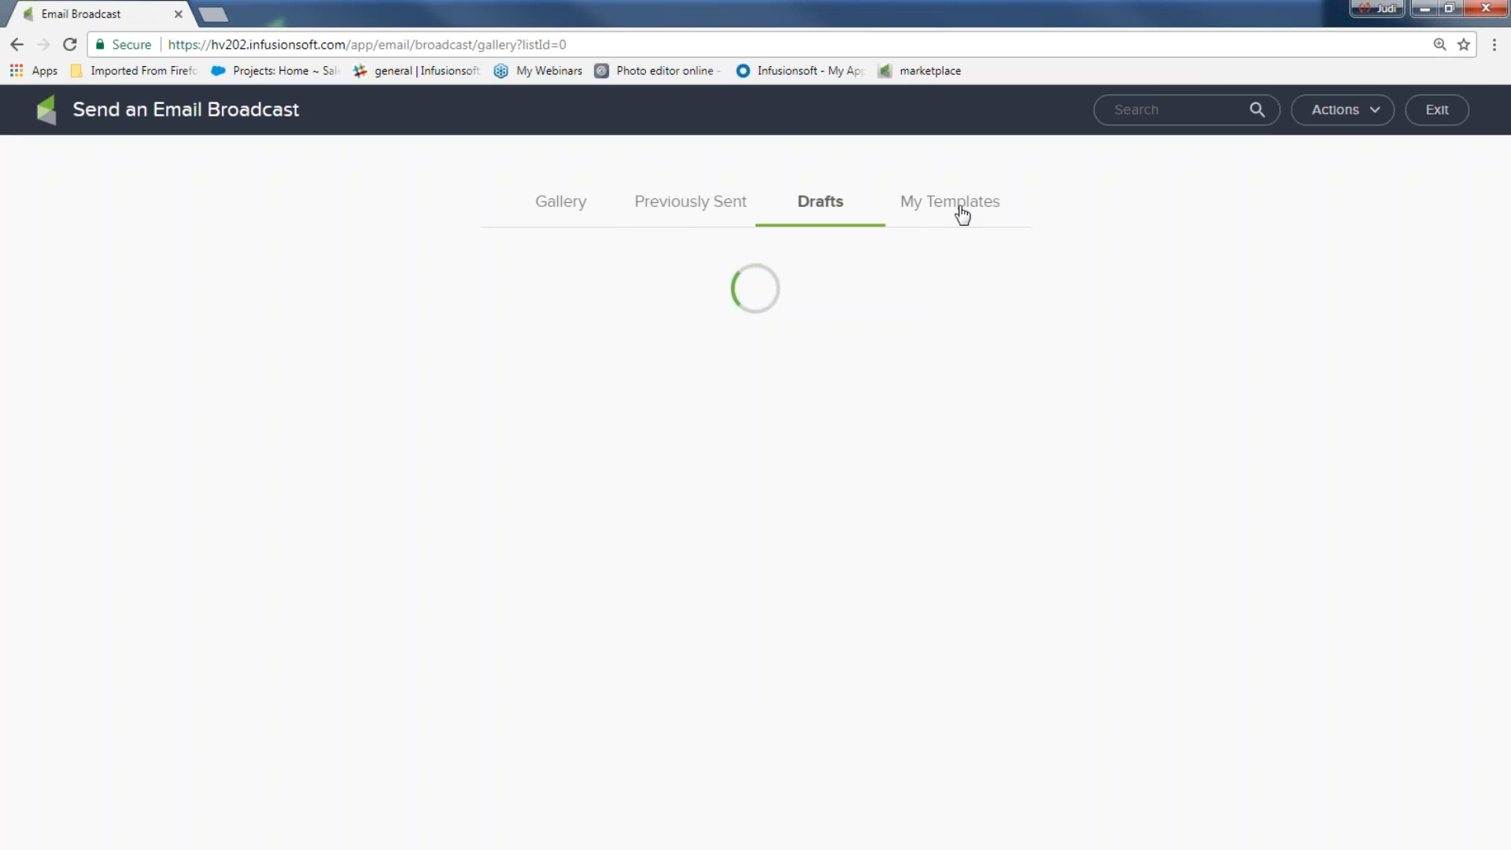
{"action": "mouse_move", "coordinate": [338, 464]}
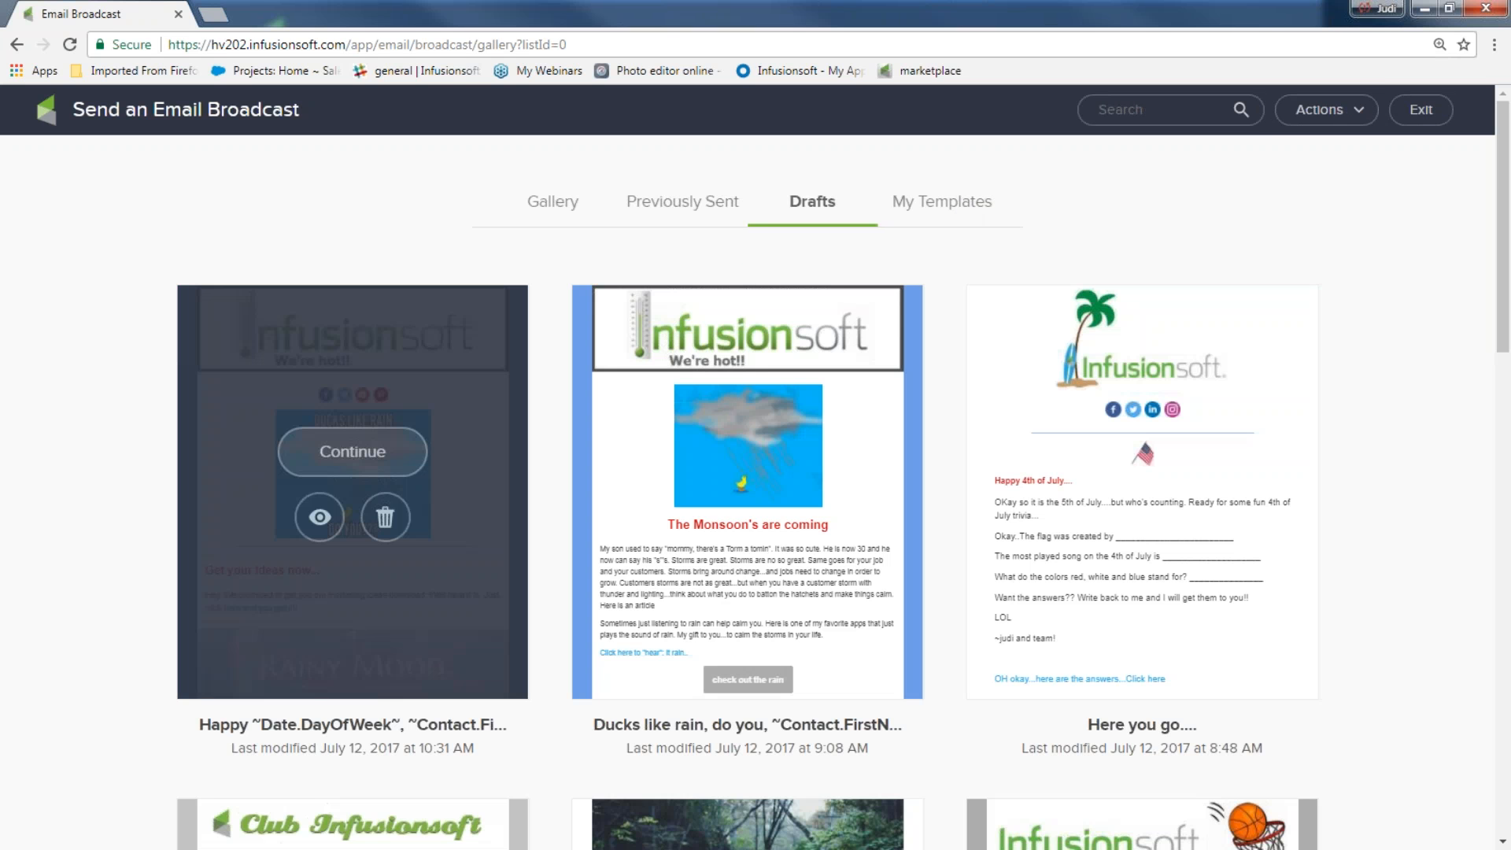
{"action": "left_click", "coordinate": [339, 465]}
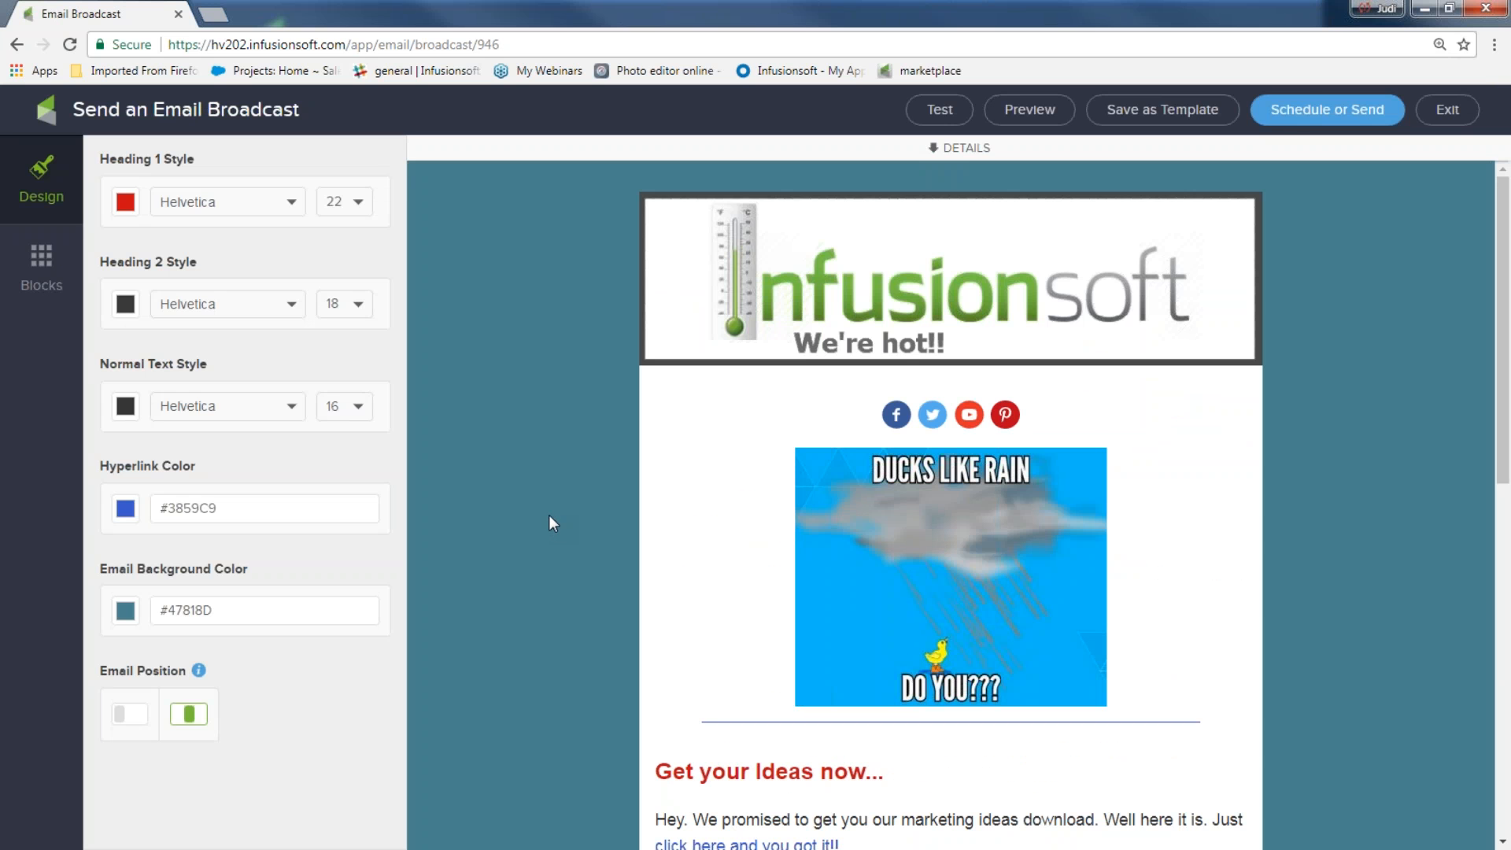
{"action": "left_click", "coordinate": [1327, 109]}
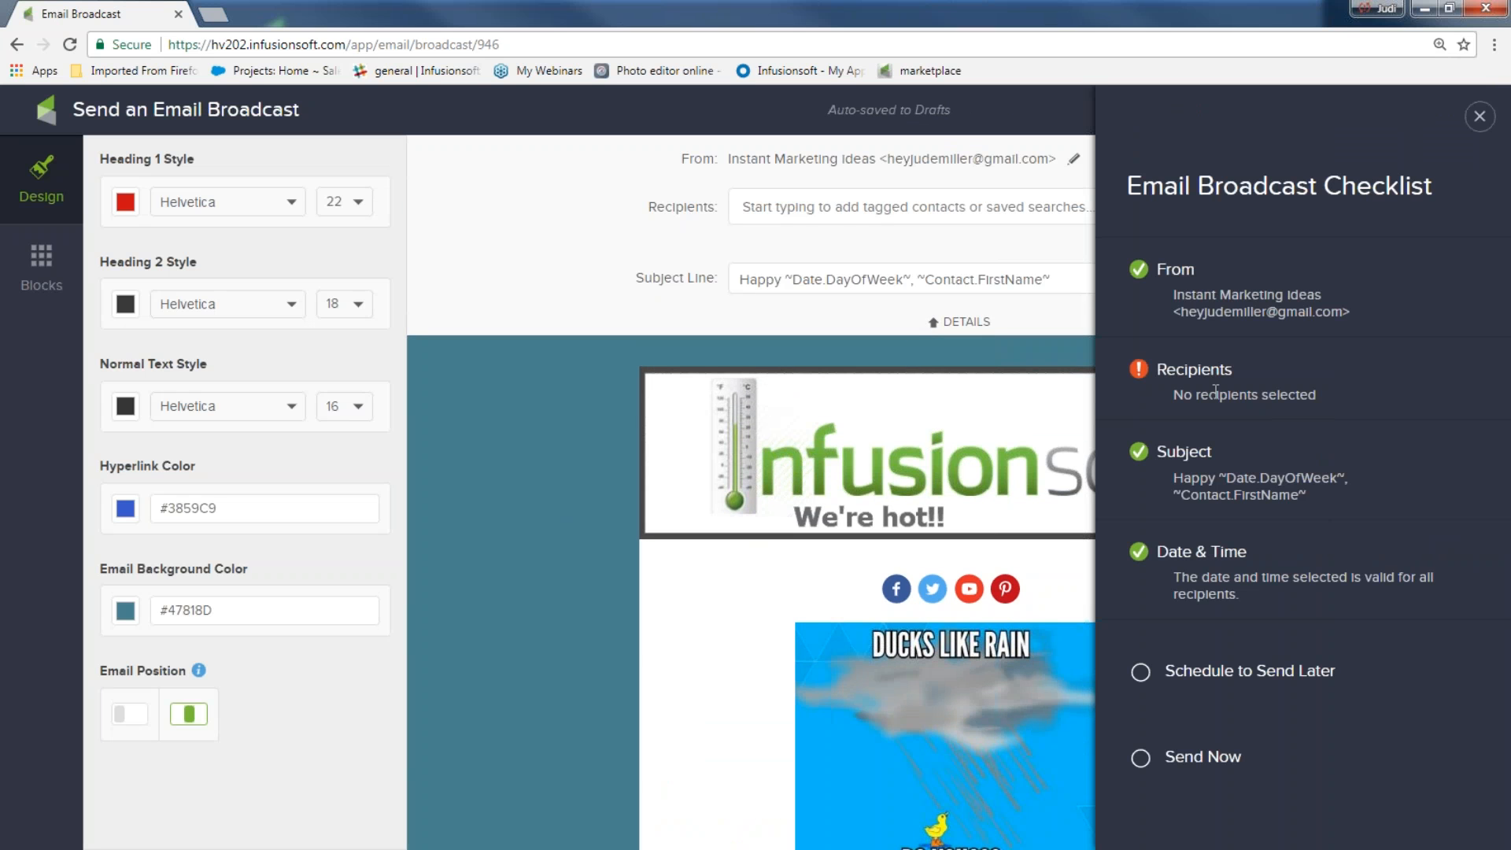
Start a new contact search including the newsletter list and July CRM webinar attendee tags
{"action": "left_click", "coordinate": [1480, 116]}
{"action": "left_click", "coordinate": [1163, 238]}
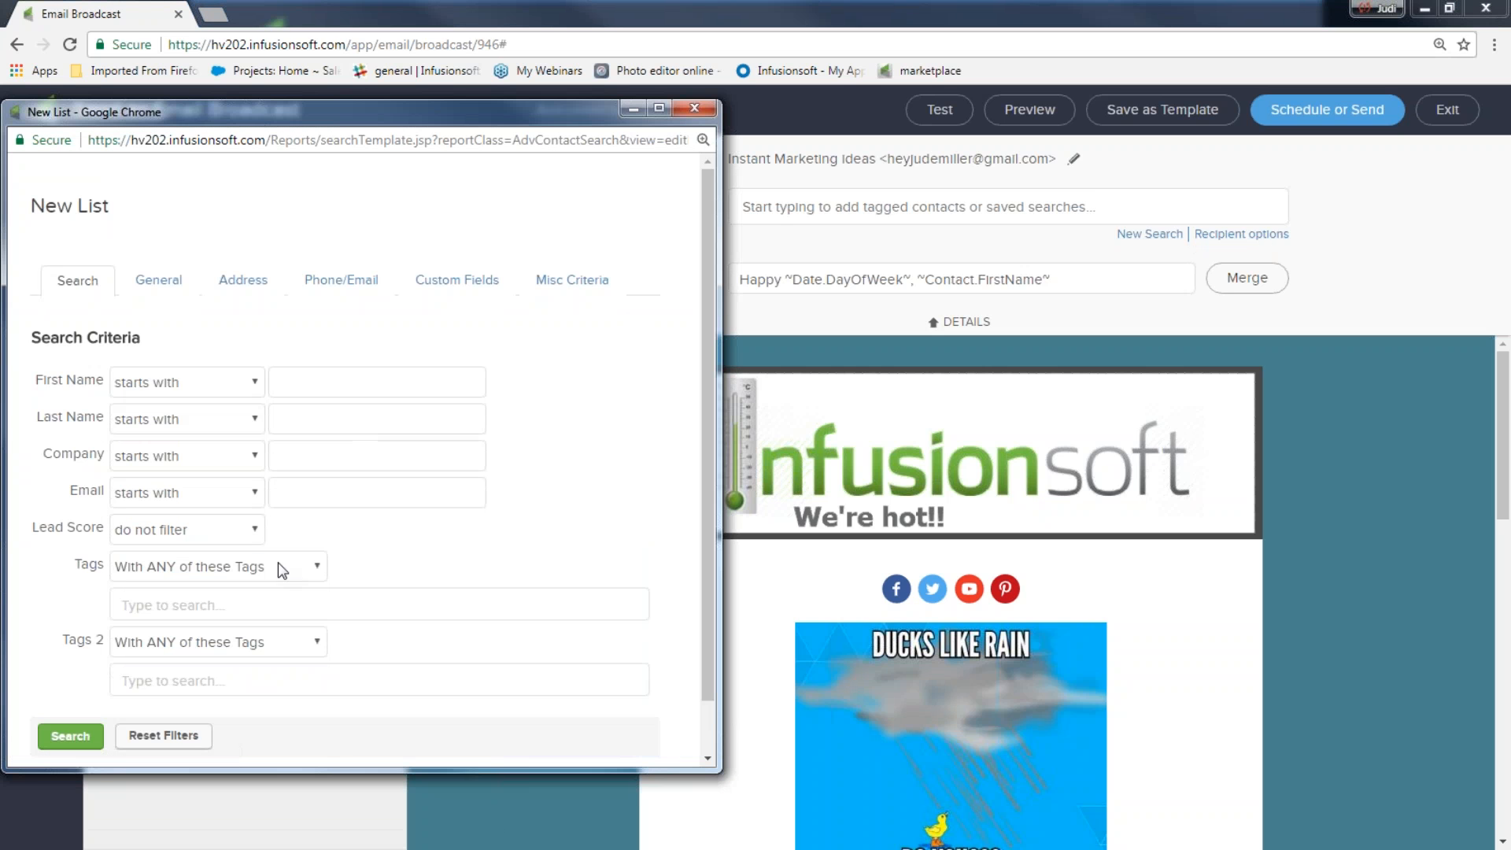
{"action": "left_click", "coordinate": [210, 604]}
{"action": "type", "text": "n"}
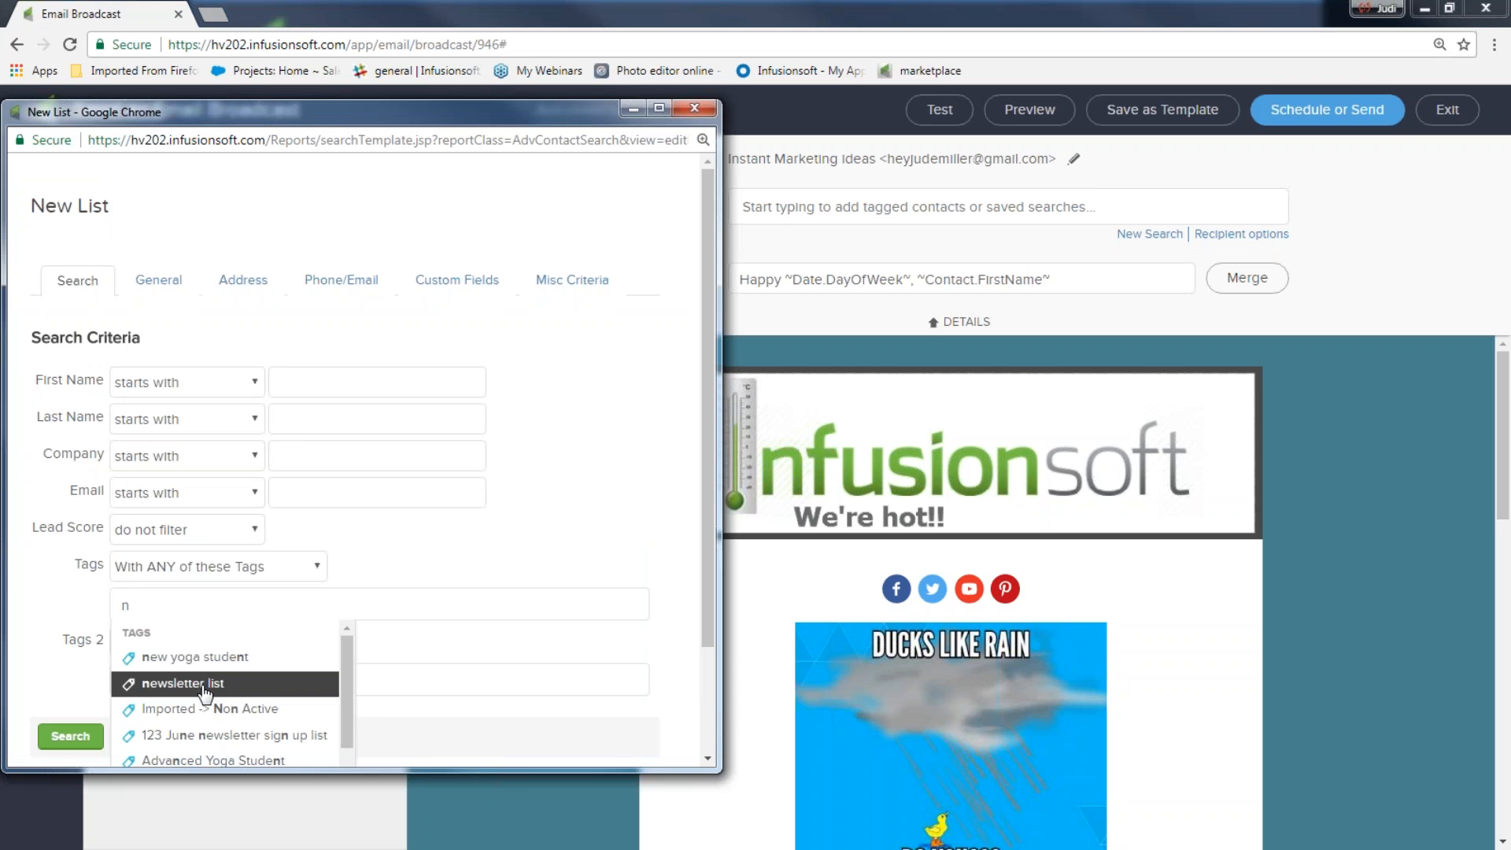
{"action": "left_click", "coordinate": [208, 683]}
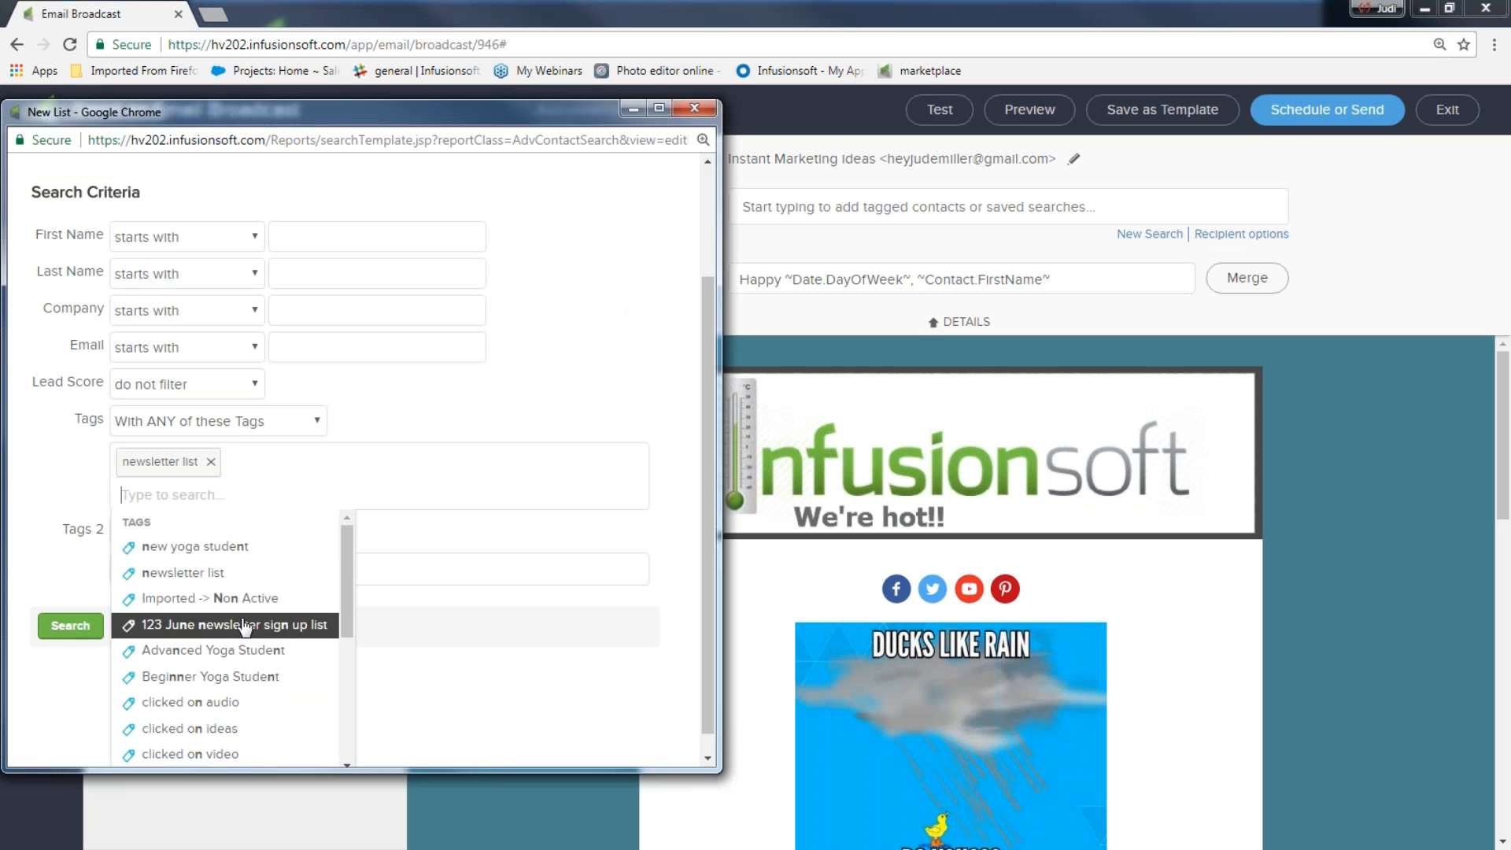
{"action": "type", "text": "ju"}
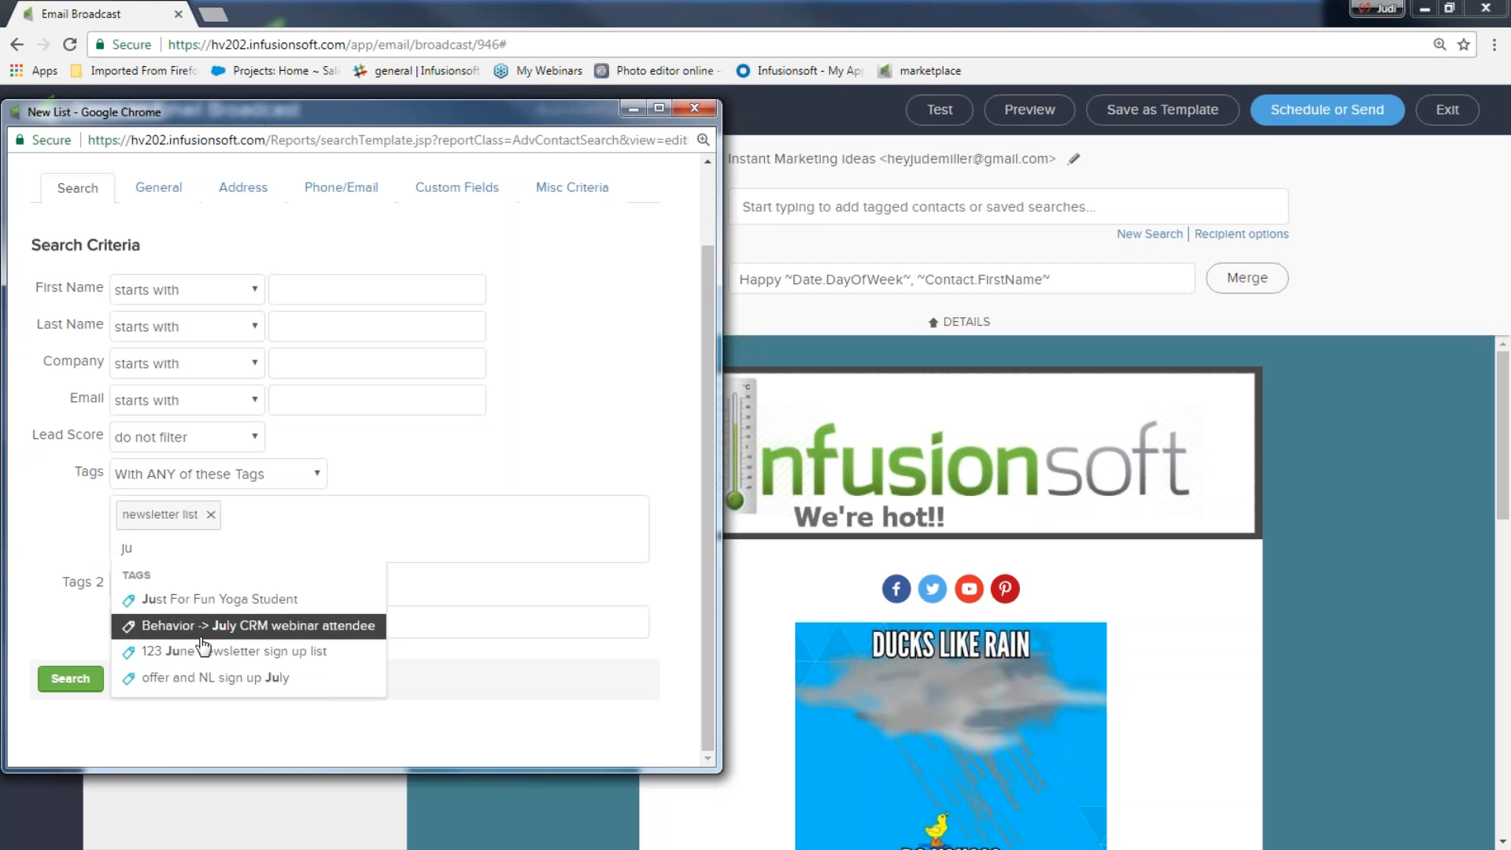
{"action": "left_click", "coordinate": [220, 625]}
{"action": "left_click", "coordinate": [70, 539]}
Add a second tag condition excluding contacts tagged Customer Tags -> Customer
{"action": "left_click", "coordinate": [191, 584]}
{"action": "left_click", "coordinate": [189, 646]}
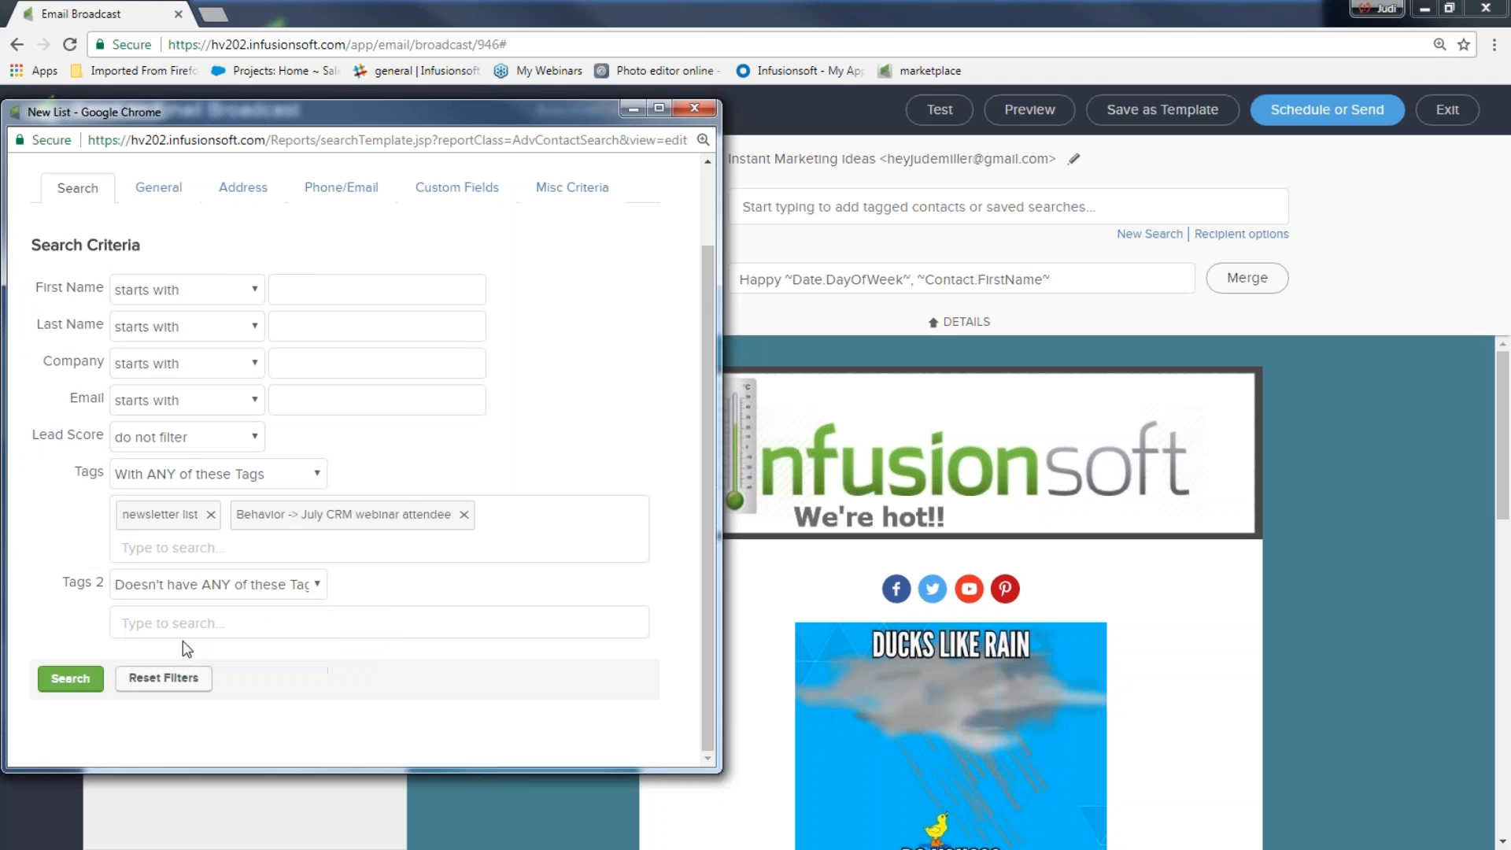
{"action": "left_click", "coordinate": [173, 624]}
{"action": "type", "text": "cust"}
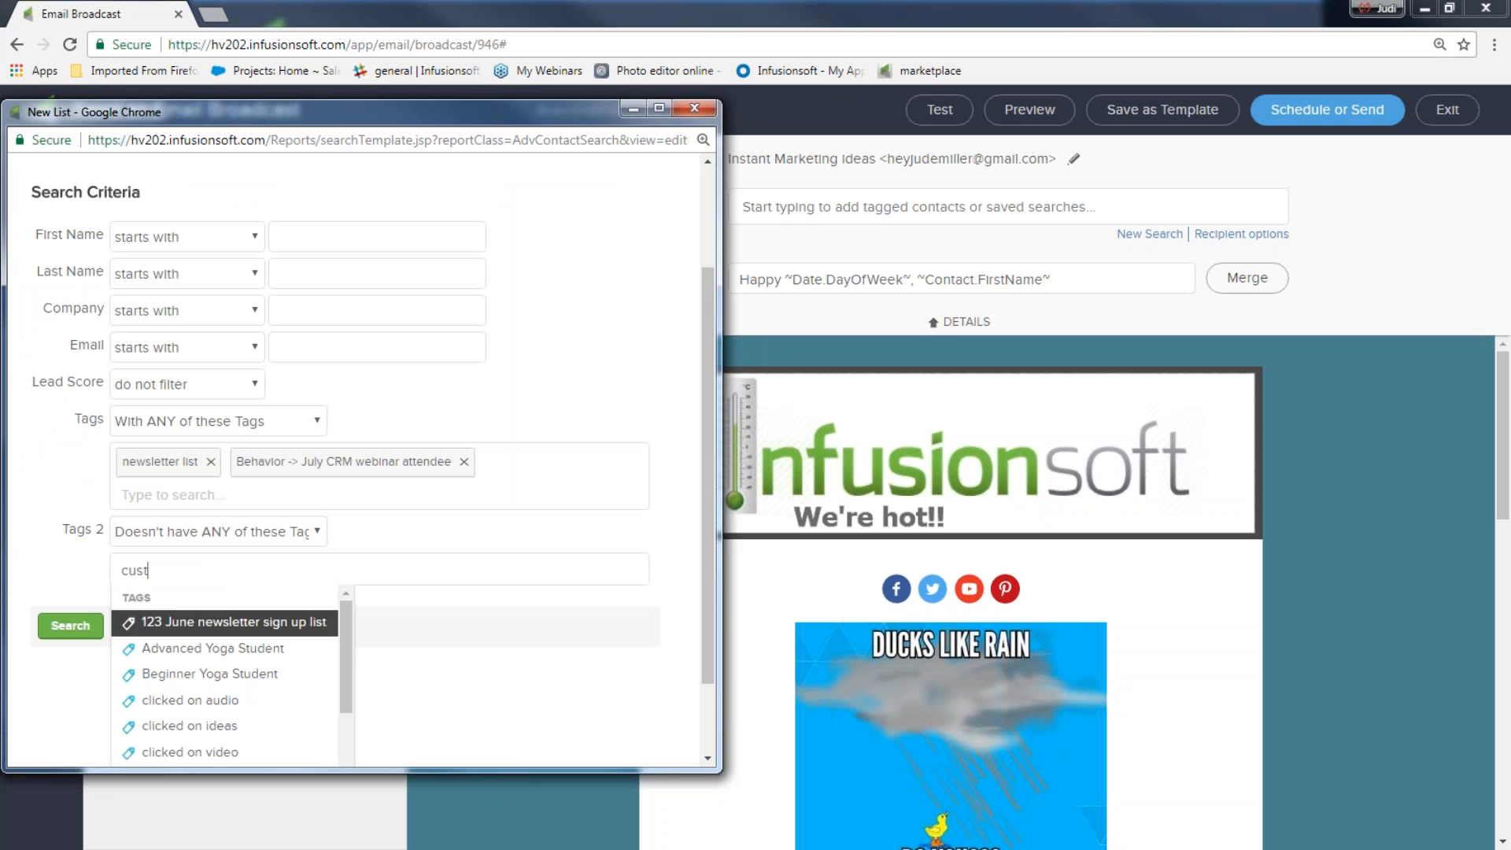
{"action": "left_click", "coordinate": [145, 623]}
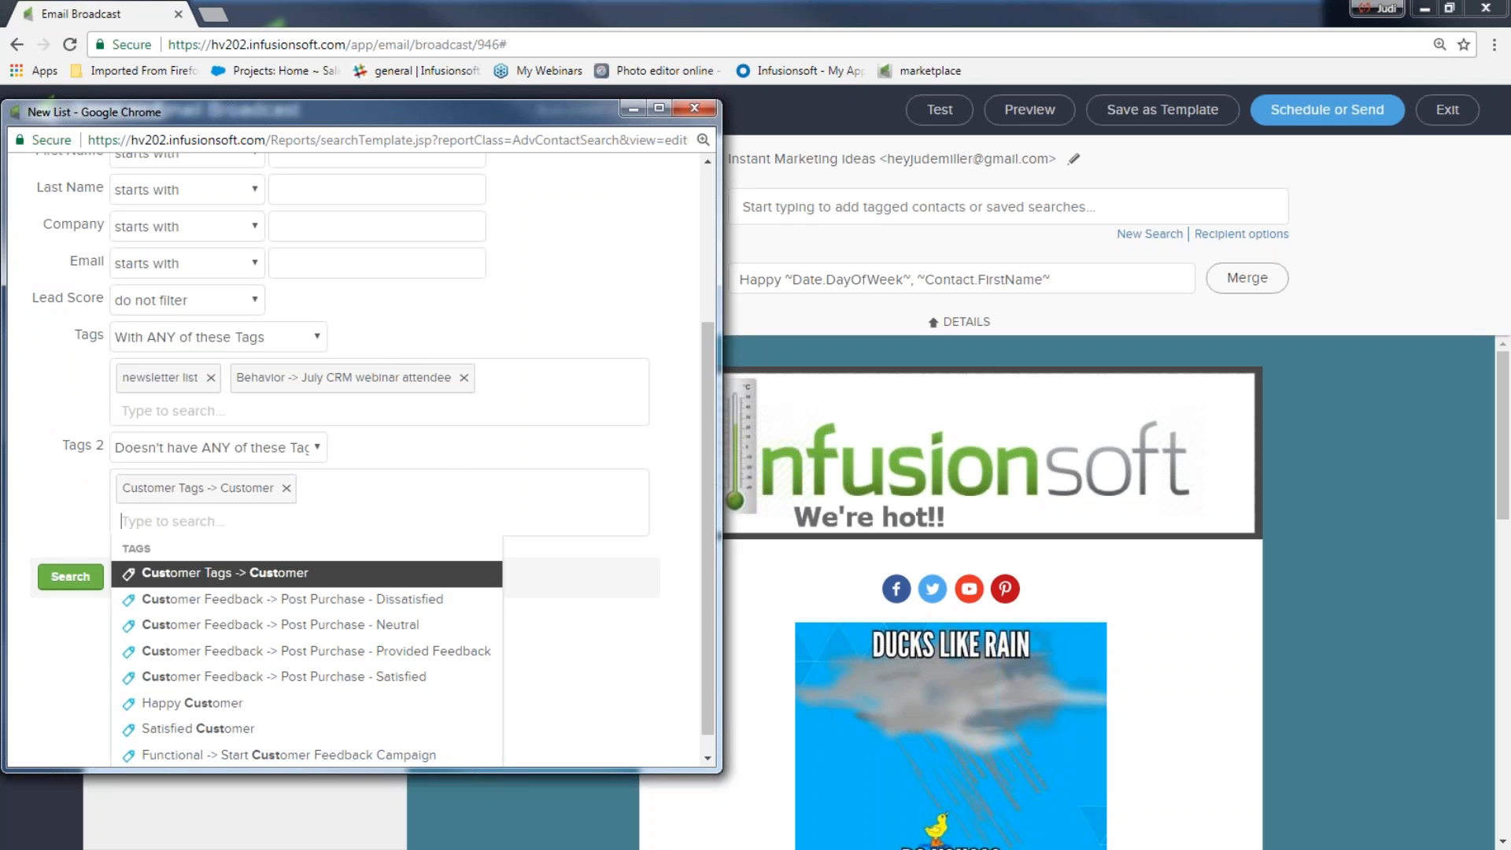
{"action": "left_click", "coordinate": [50, 490]}
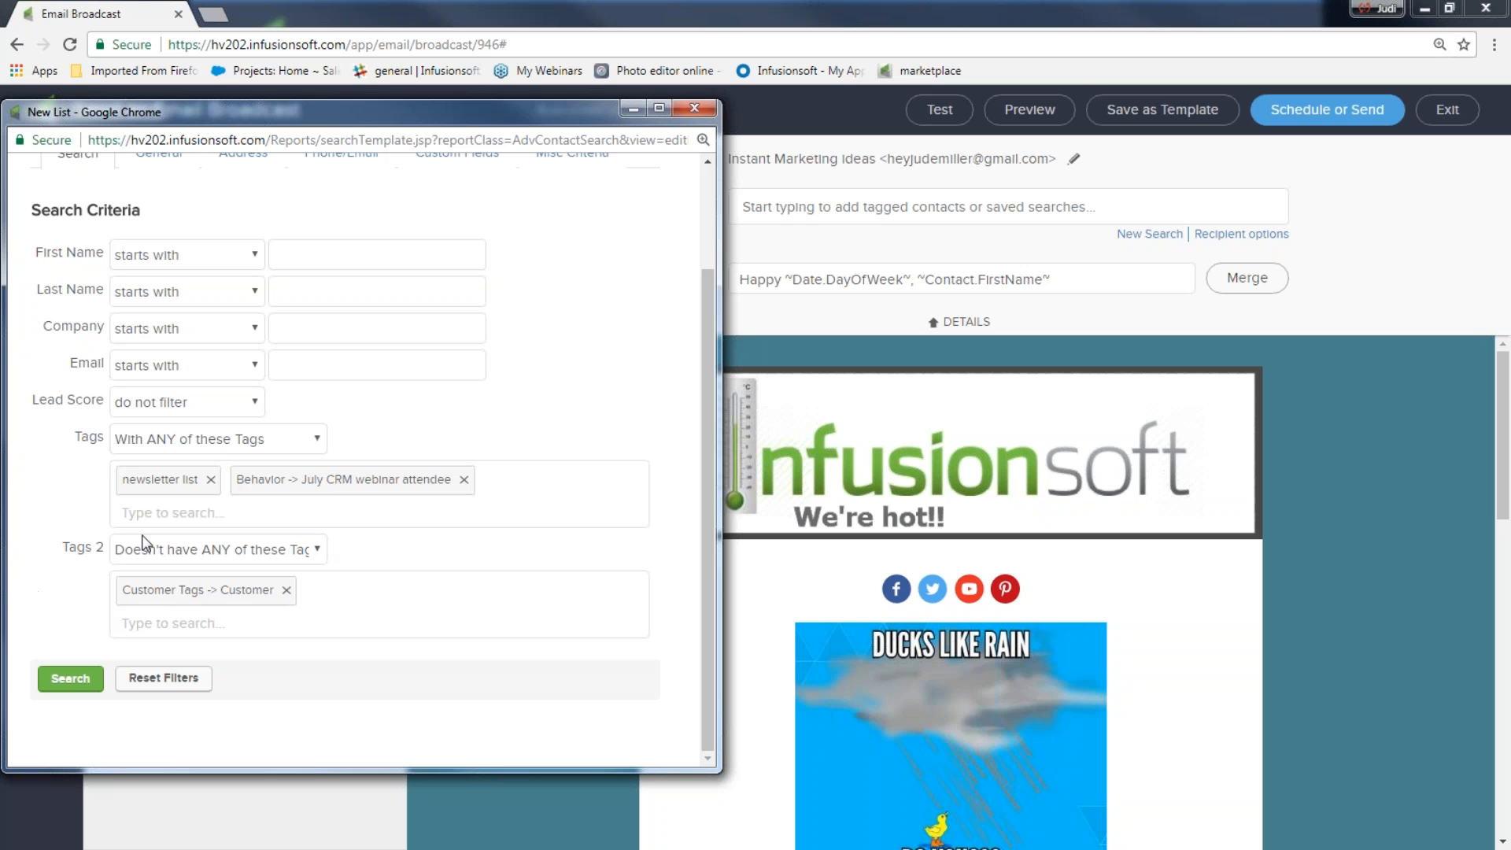
Run the tag search, check its single contact, then remove the New List from recipients
{"action": "left_click", "coordinate": [70, 679]}
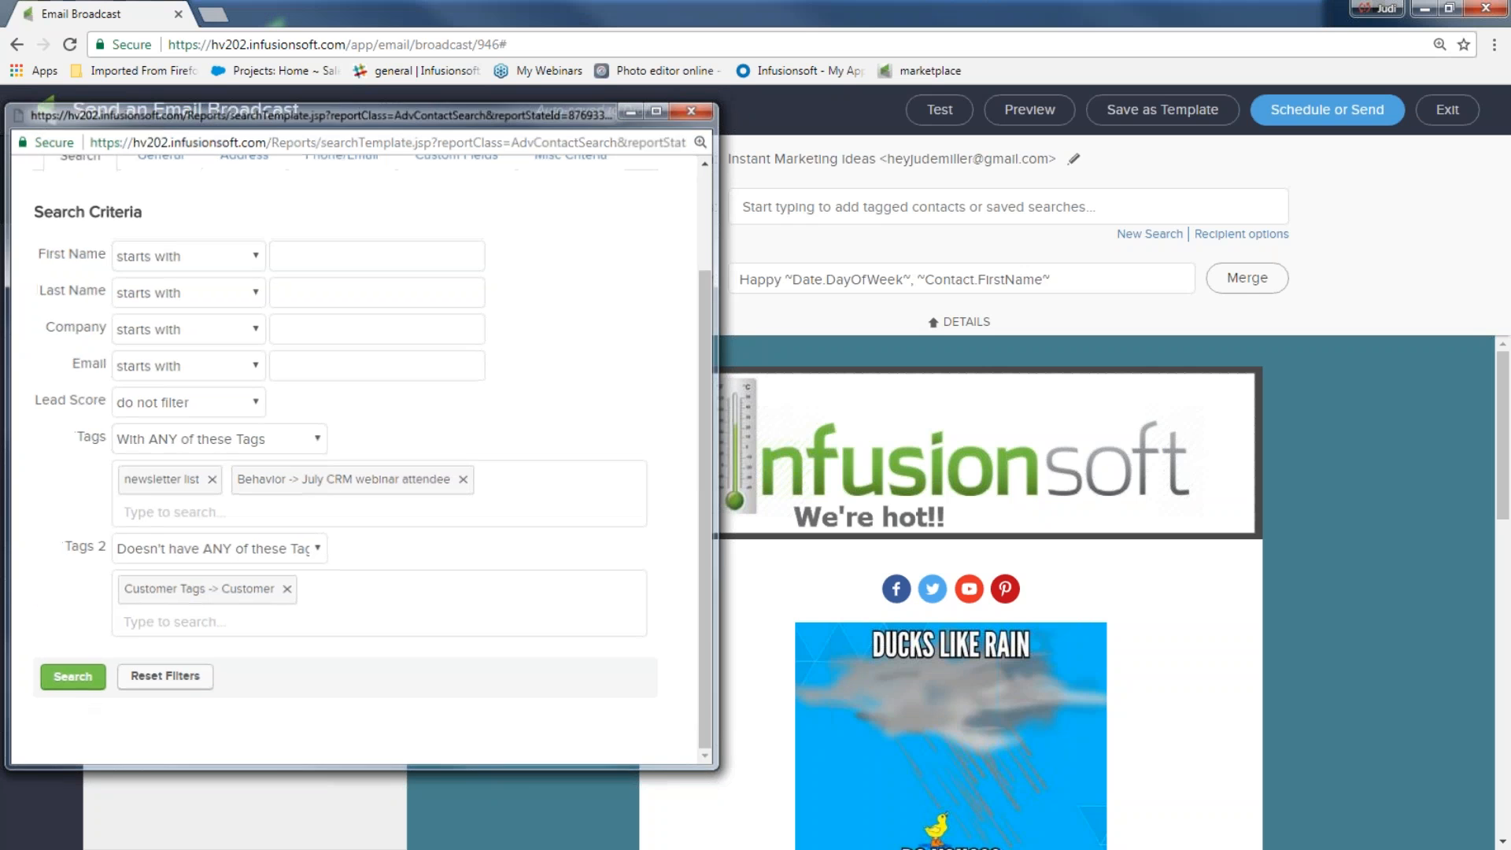
{"action": "left_click", "coordinate": [895, 242]}
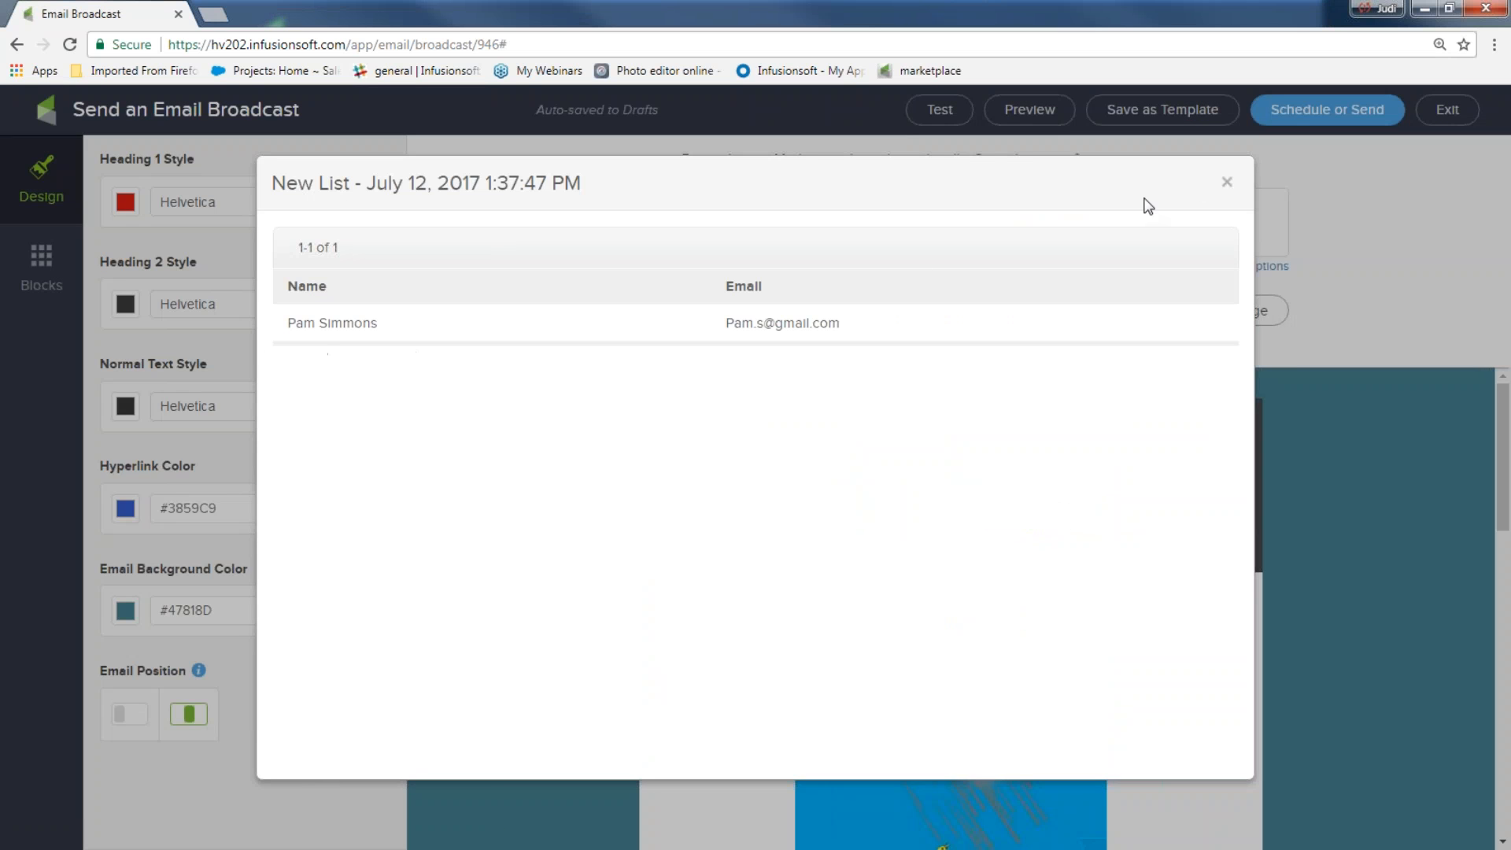
{"action": "left_click", "coordinate": [1225, 184]}
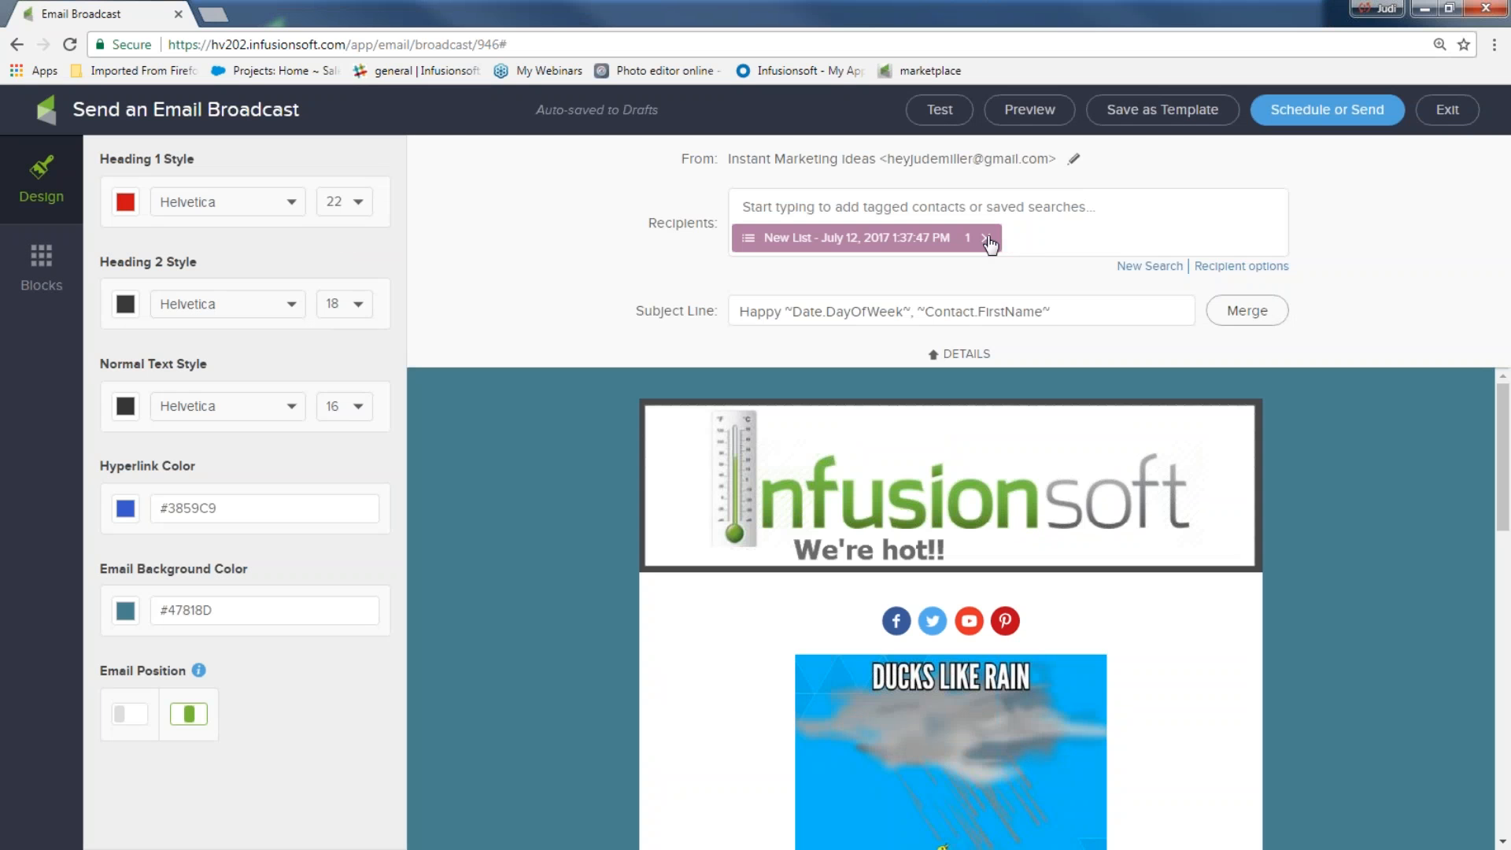
{"action": "left_click", "coordinate": [987, 239]}
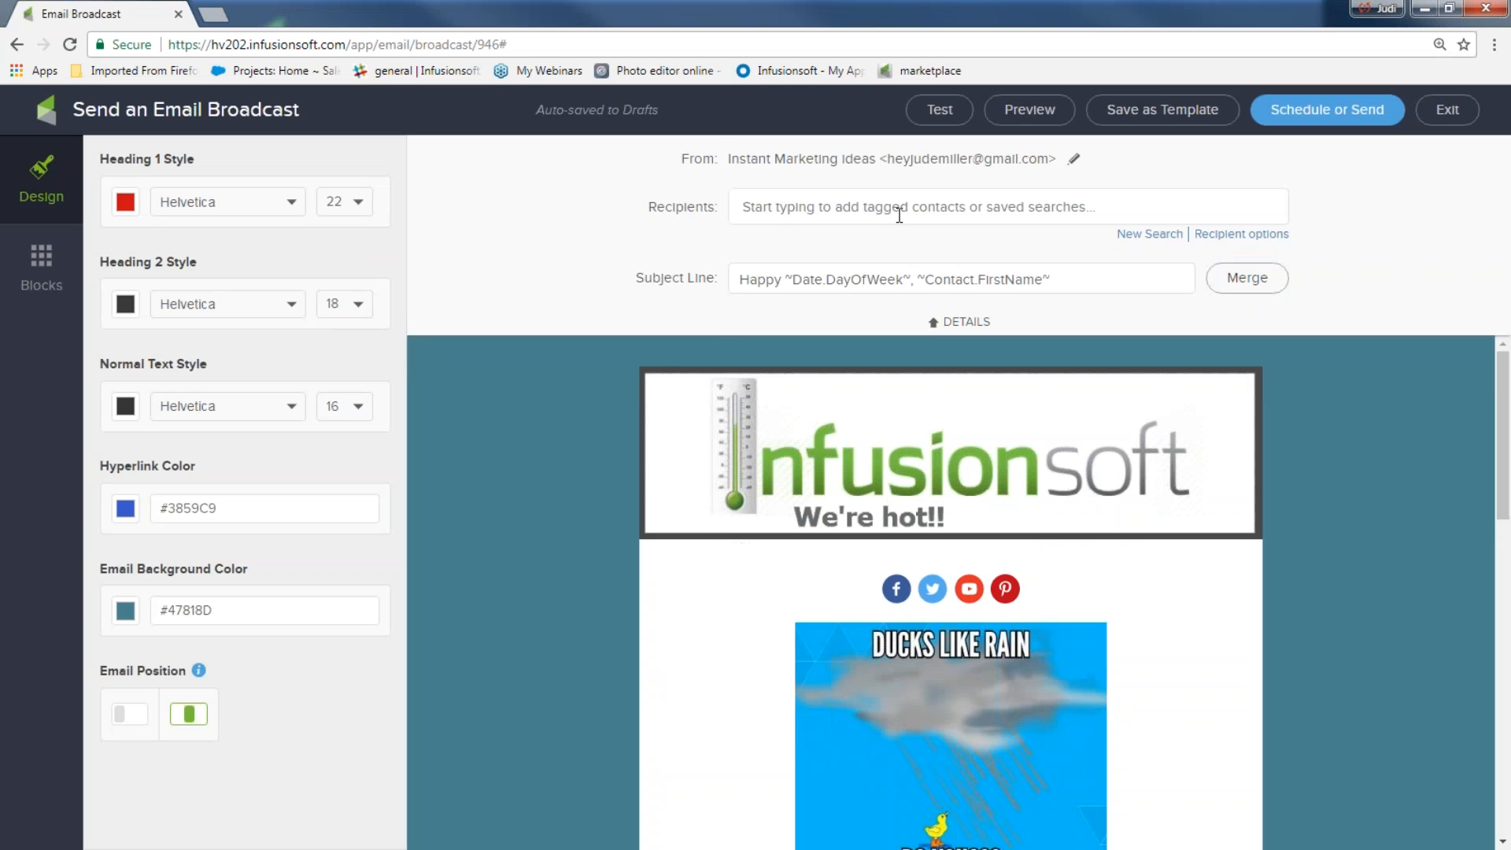
Set the 2017 Newsletter list saved search as recipients and check its contacts
{"action": "left_click", "coordinate": [1149, 234]}
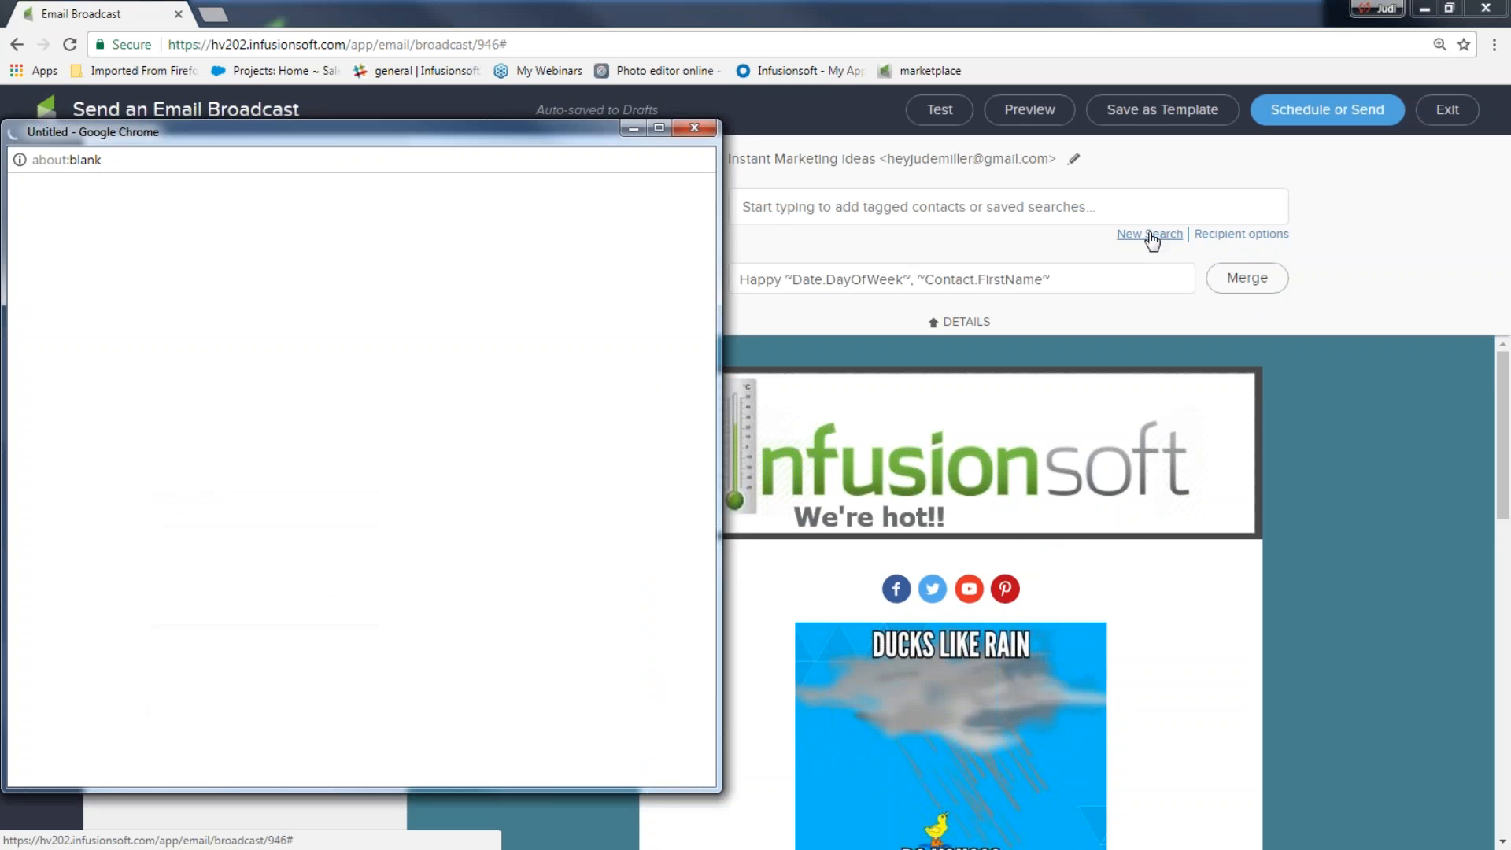
{"action": "left_click", "coordinate": [694, 108]}
{"action": "left_click", "coordinate": [787, 206]}
{"action": "type", "text": "n"}
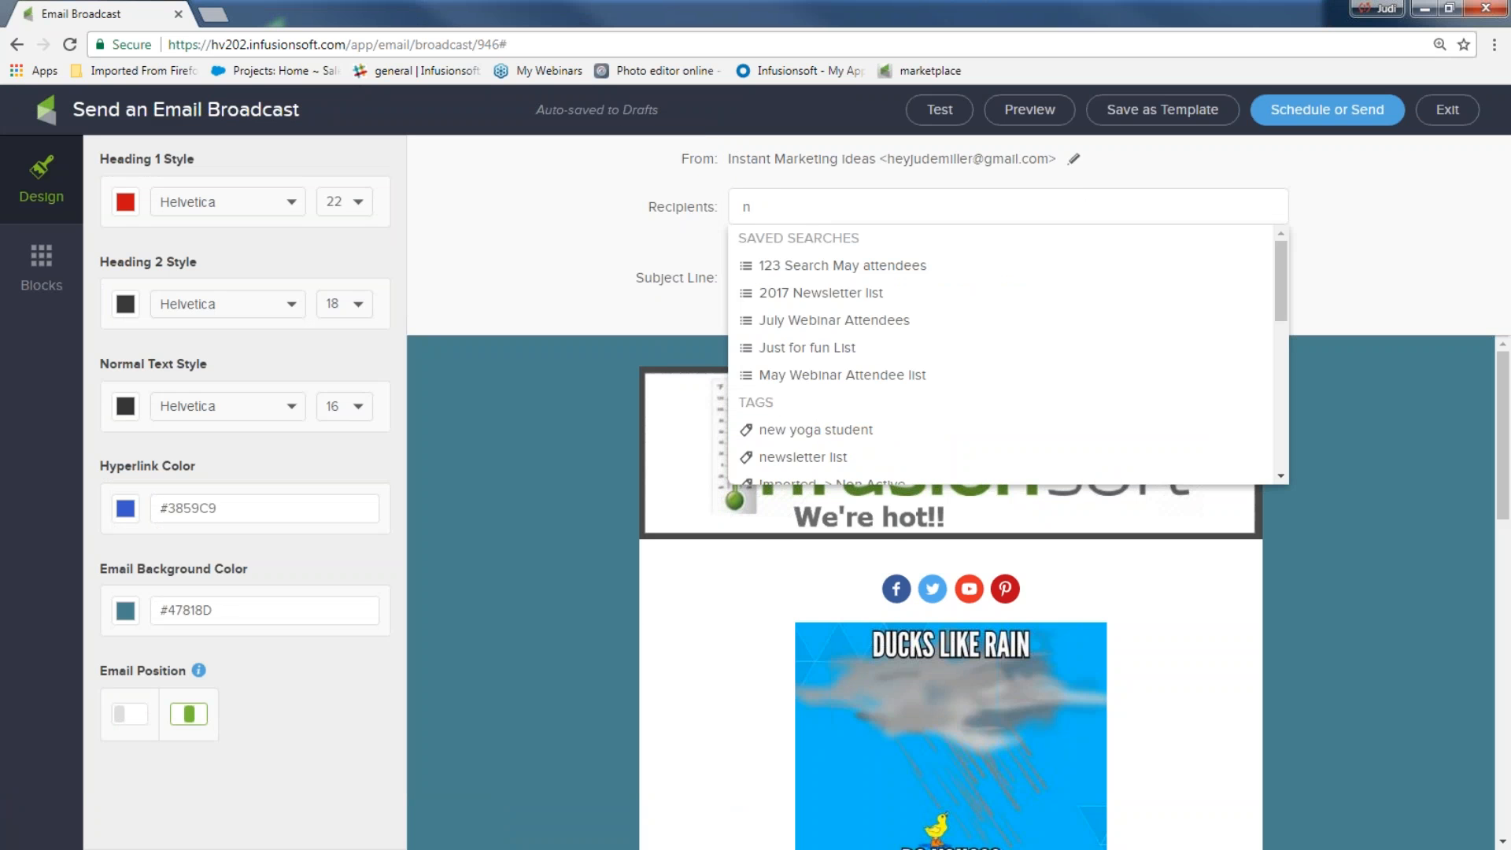
{"action": "left_click", "coordinate": [804, 294]}
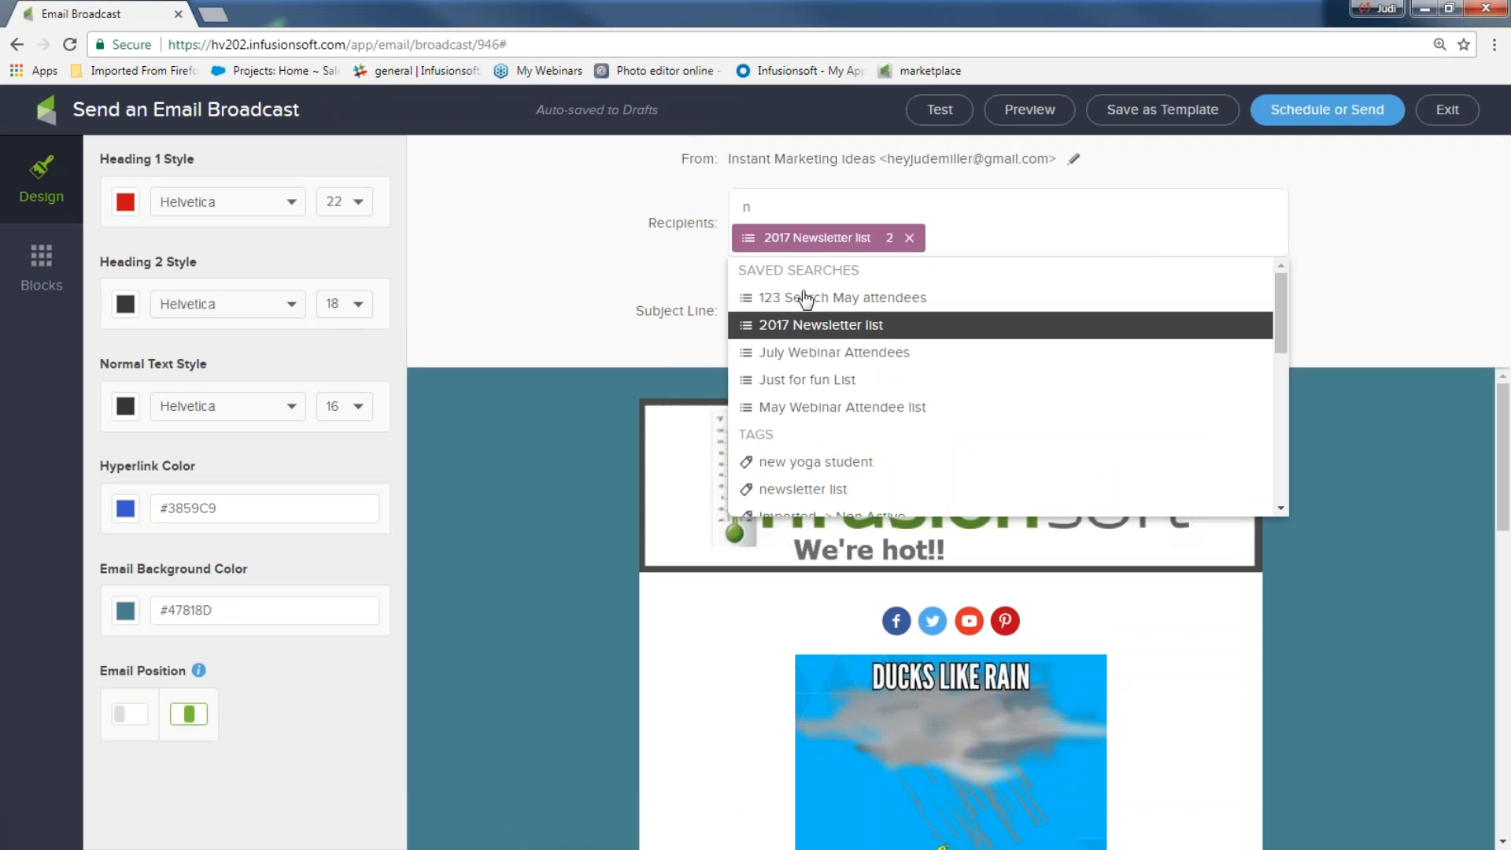
{"action": "left_click", "coordinate": [815, 245]}
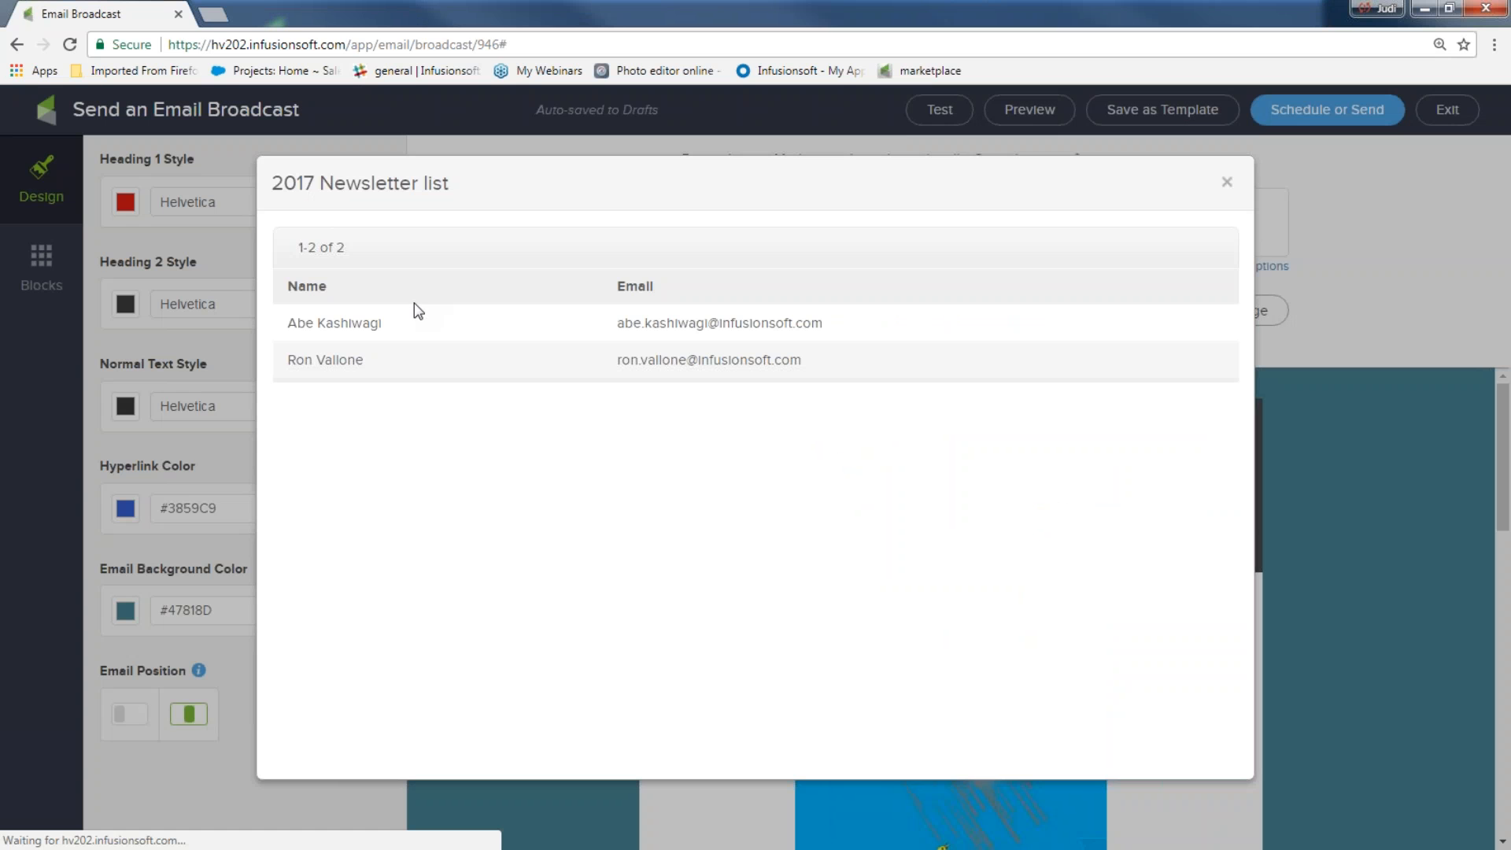
{"action": "left_click", "coordinate": [1226, 182]}
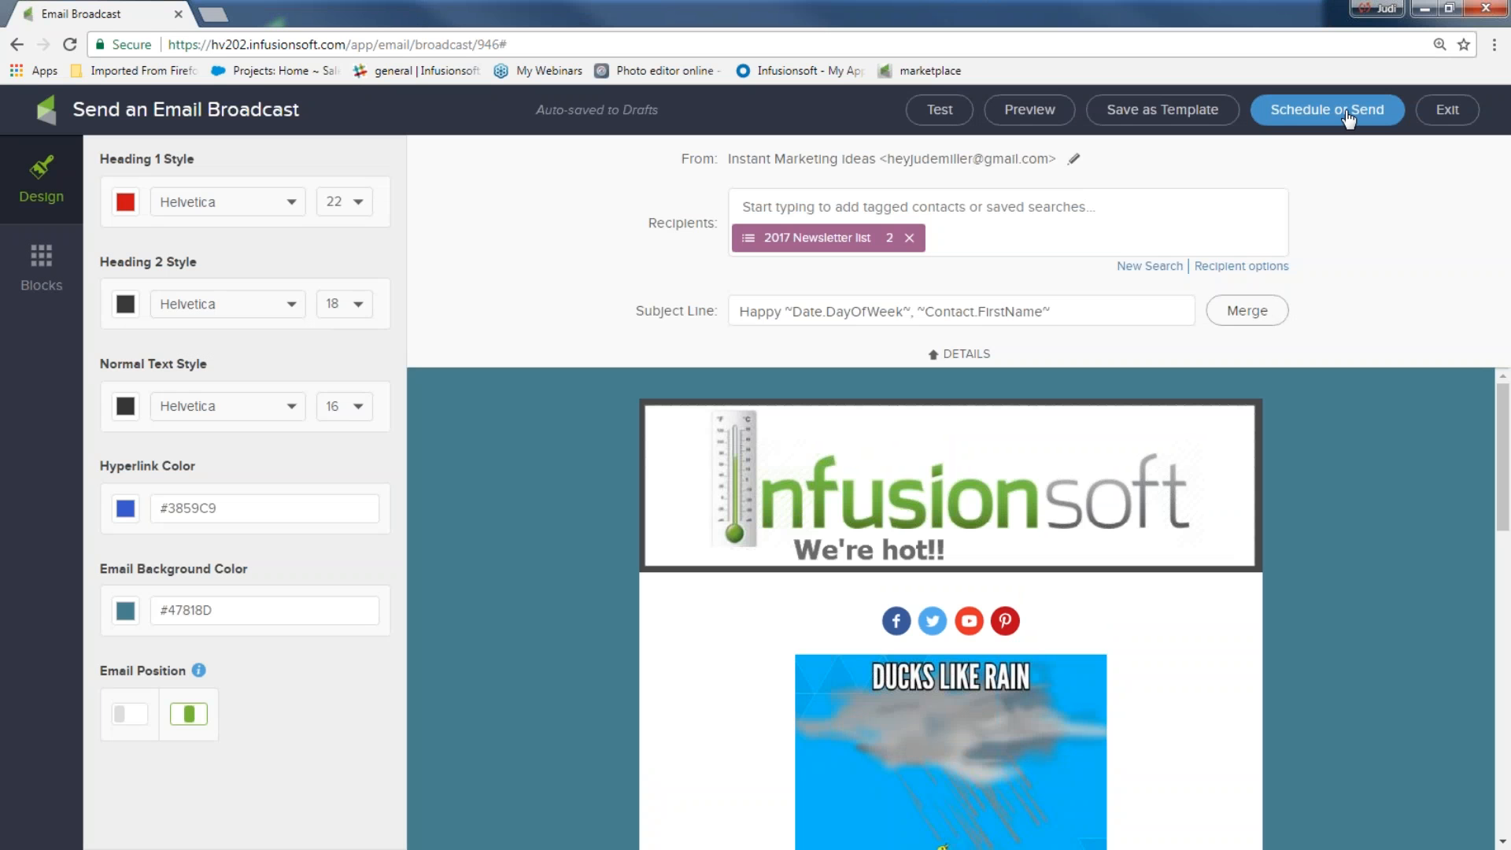
Send the Happy draft immediately to its 2 contacts, then show the Challenge presentation slide
{"action": "left_click", "coordinate": [1349, 118]}
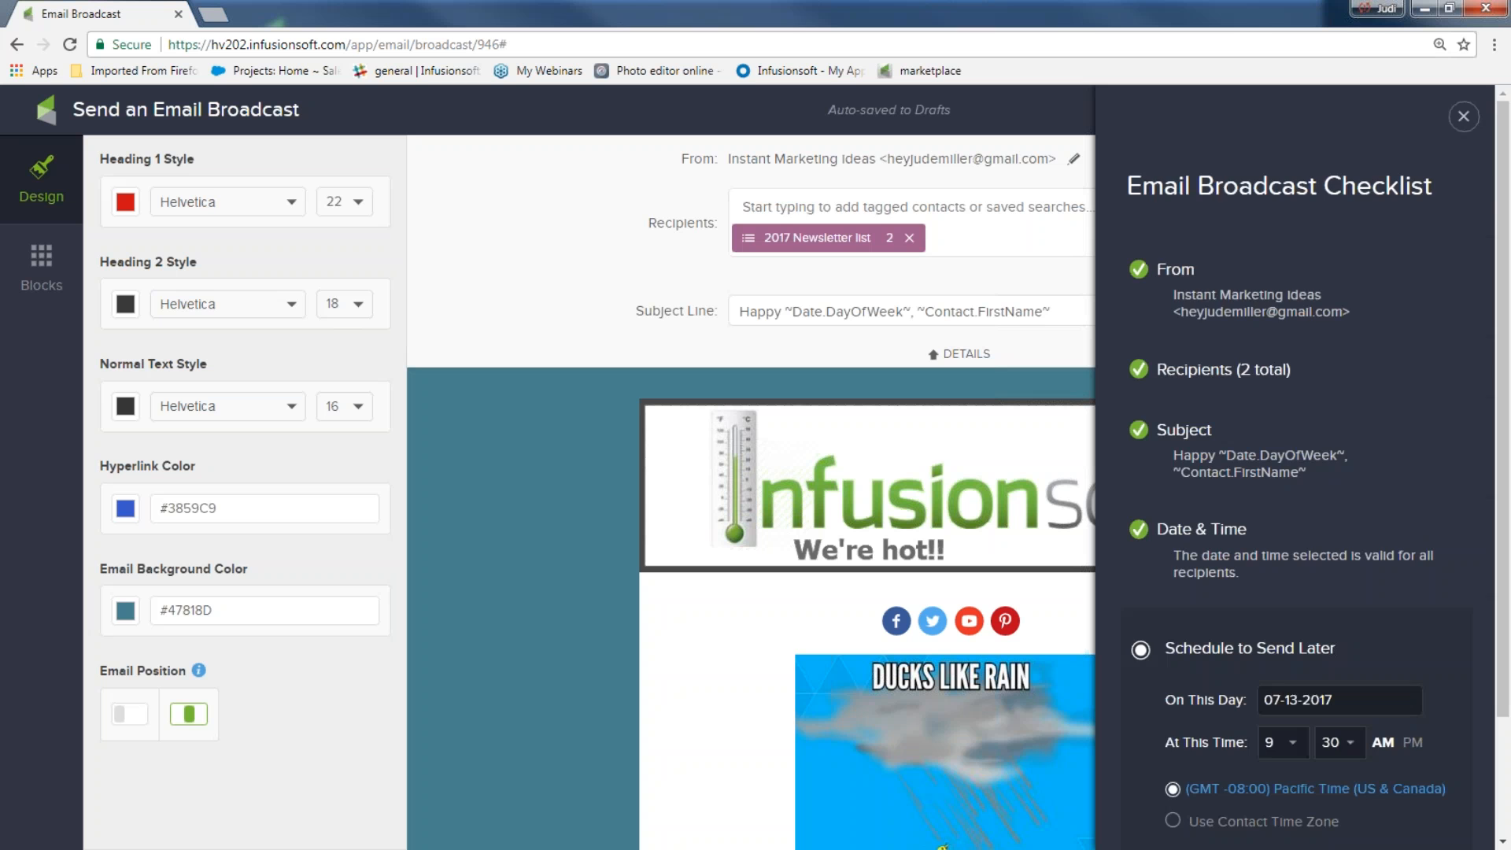
{"action": "scroll", "coordinate": [1273, 354], "scroll_direction": "down", "scroll_amount": 2}
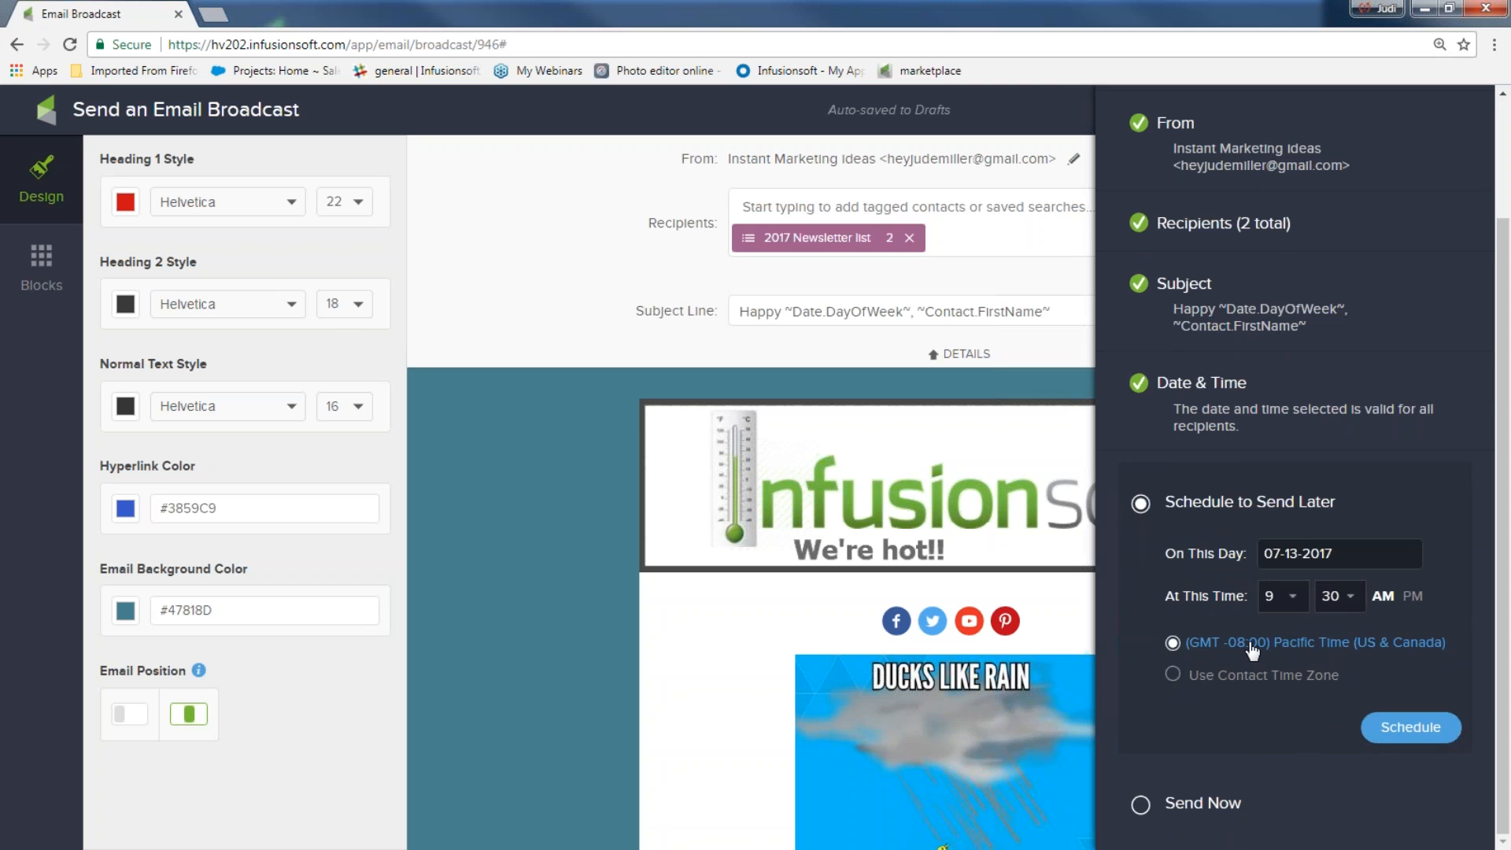
{"action": "left_click", "coordinate": [1141, 804]}
{"action": "left_click", "coordinate": [1374, 810]}
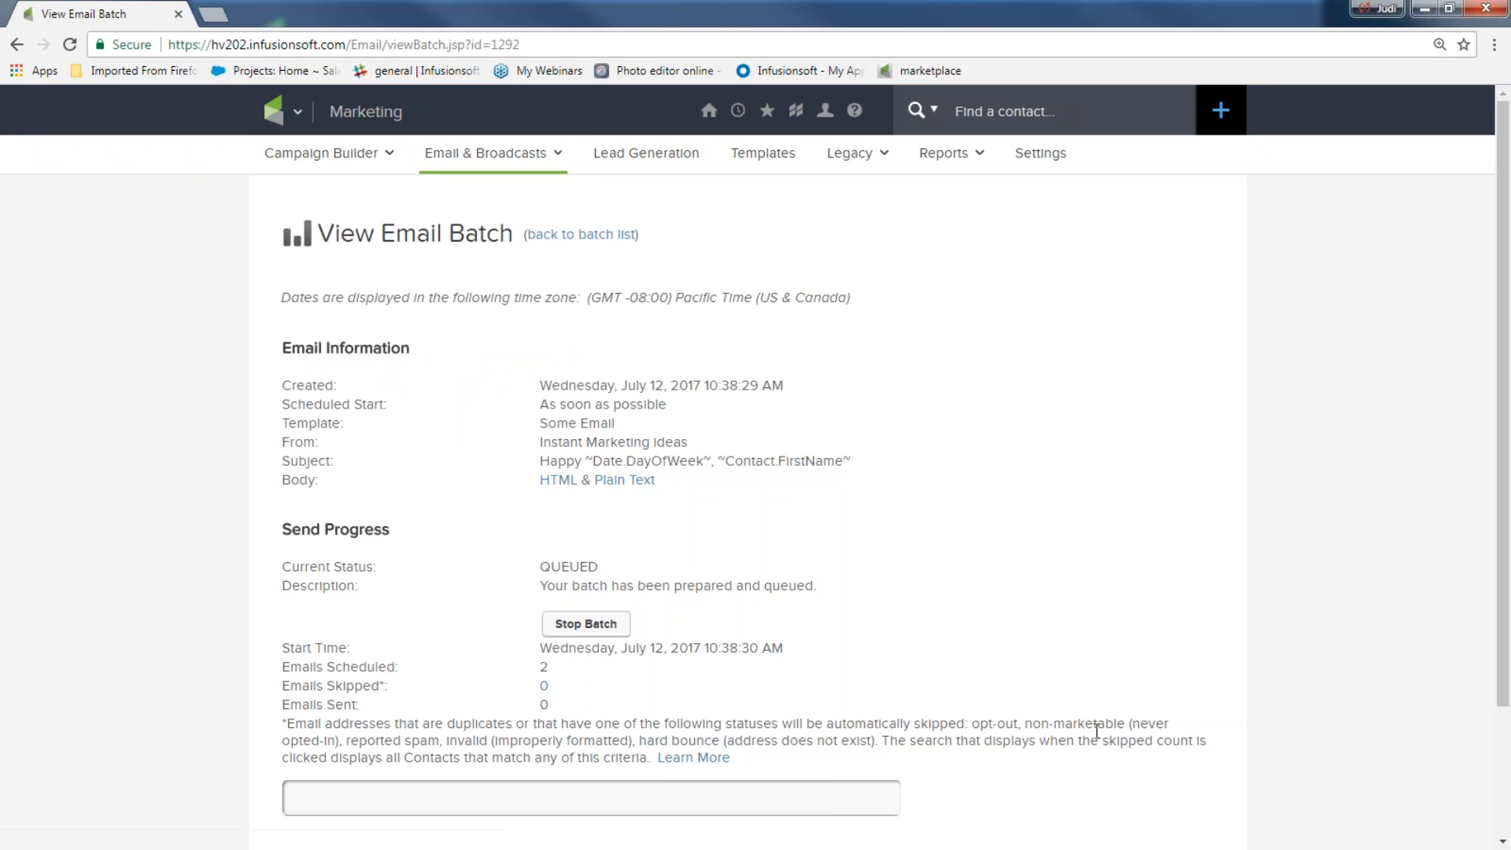
{"action": "scroll", "coordinate": [734, 751], "scroll_direction": "down", "scroll_amount": 3}
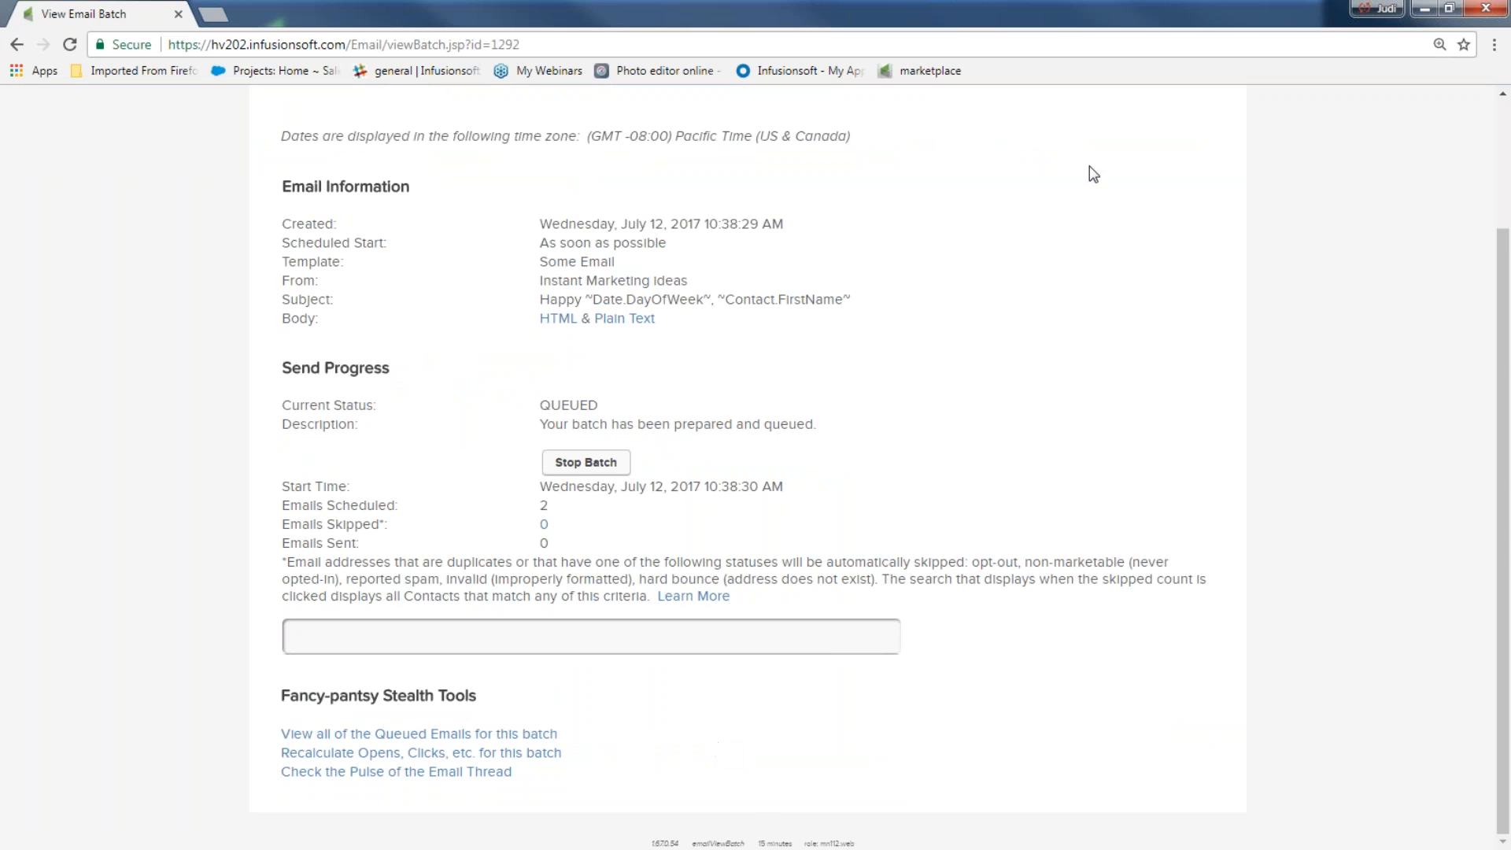
{"action": "left_click", "coordinate": [1419, 15]}
{"action": "left_click", "coordinate": [1043, 359]}
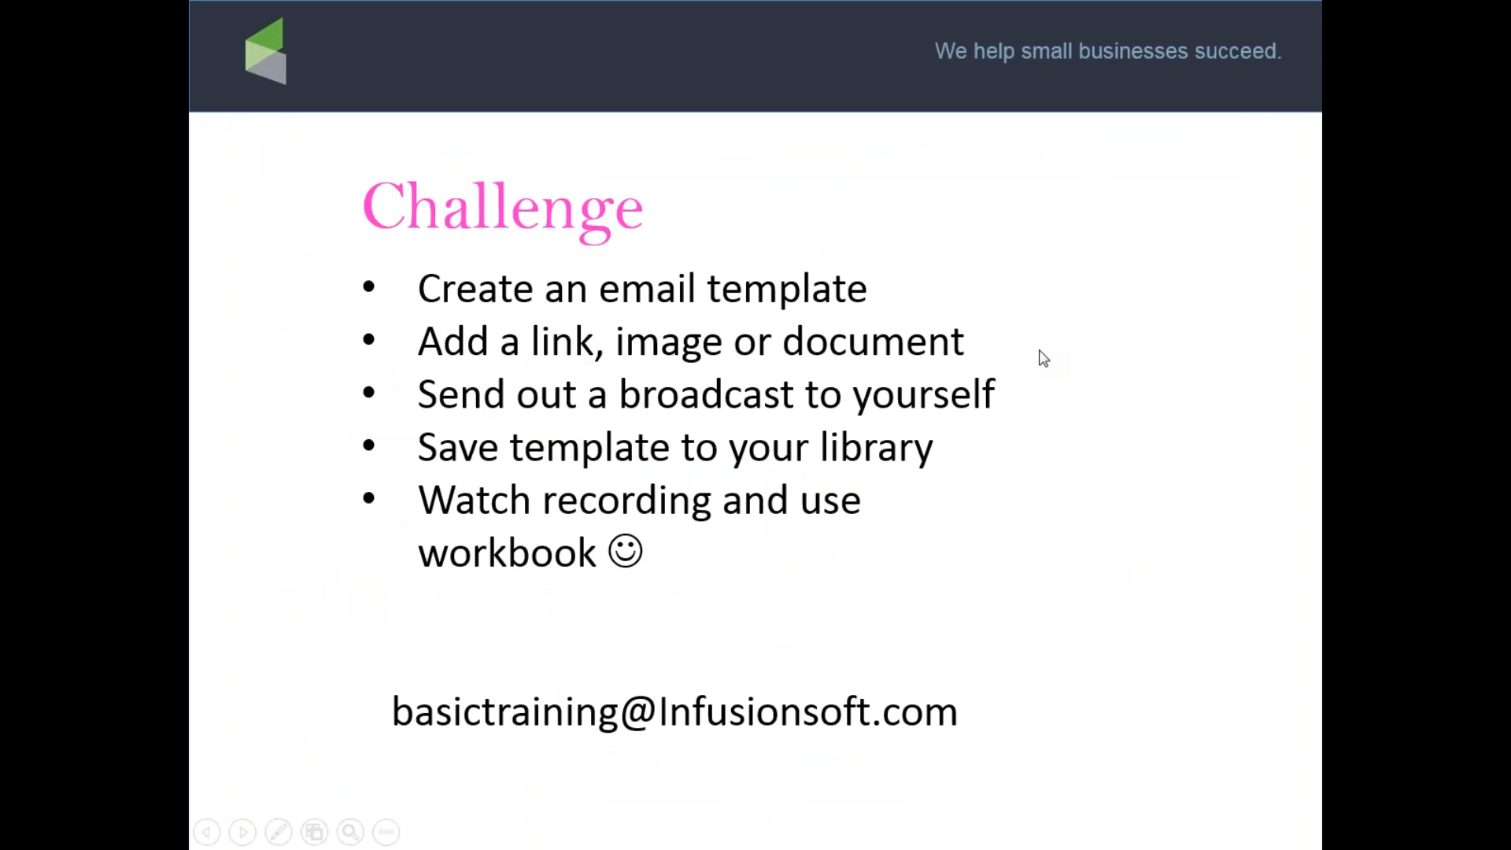
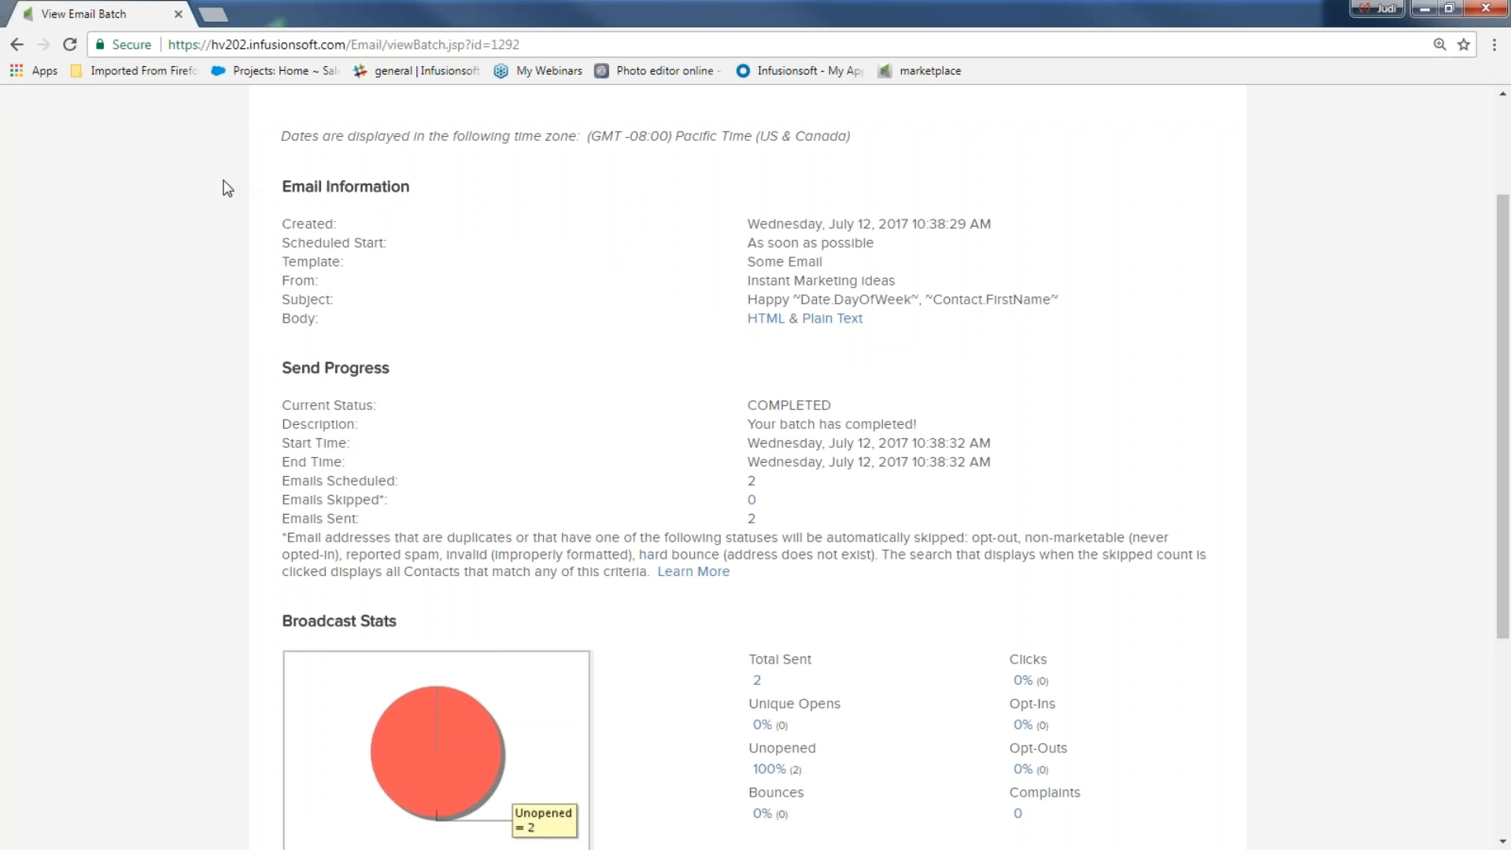
Go to Email & Broadcasts and start a new broadcast, browsing past broadcasts and saved templates
{"action": "scroll", "coordinate": [229, 188], "scroll_direction": "up", "scroll_amount": 2}
{"action": "left_click", "coordinate": [298, 112]}
{"action": "left_click", "coordinate": [627, 228]}
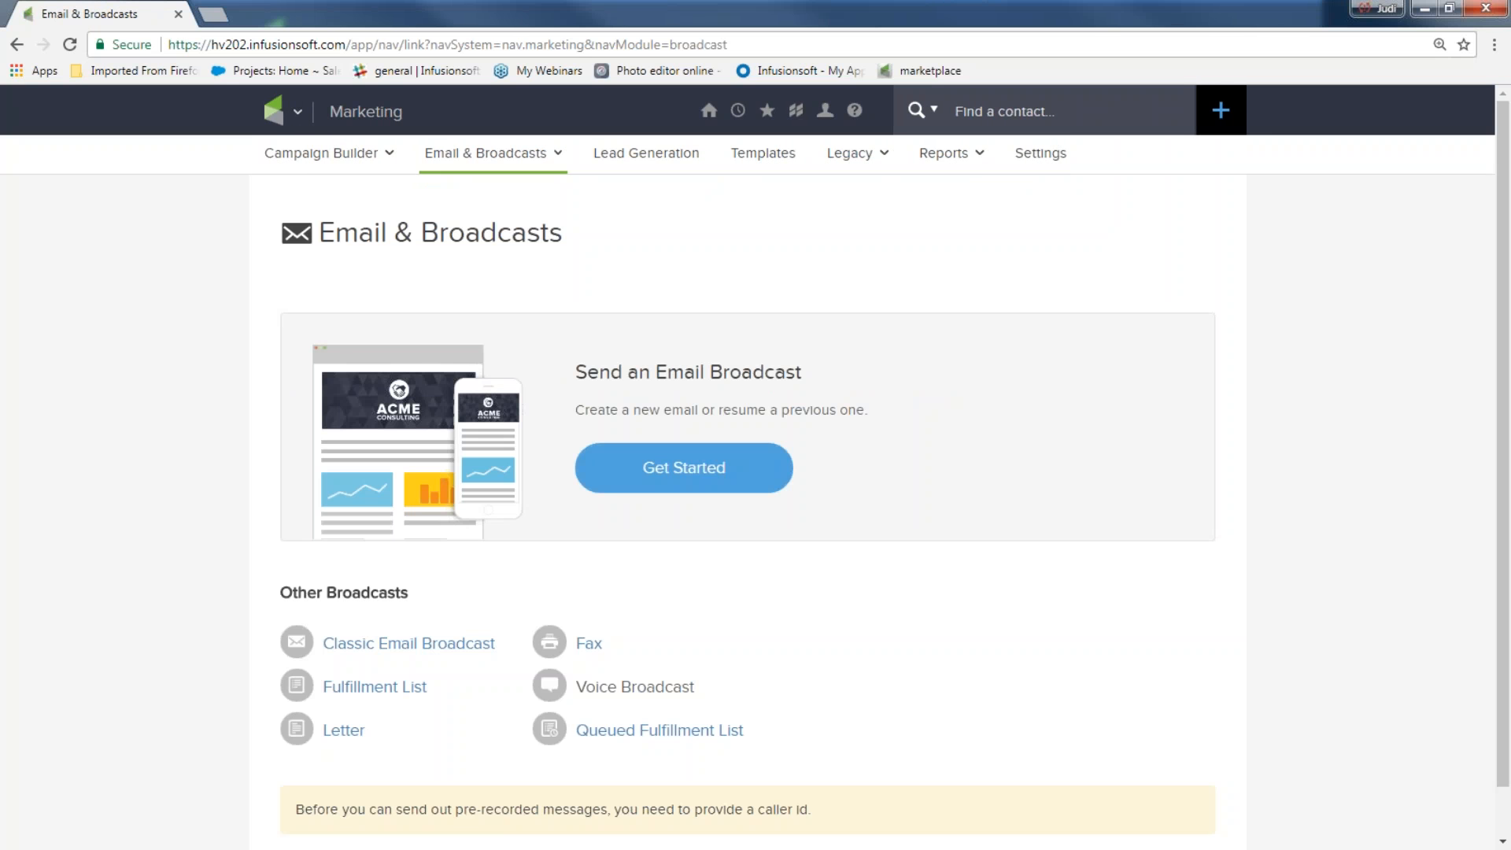
{"action": "left_click", "coordinate": [676, 479]}
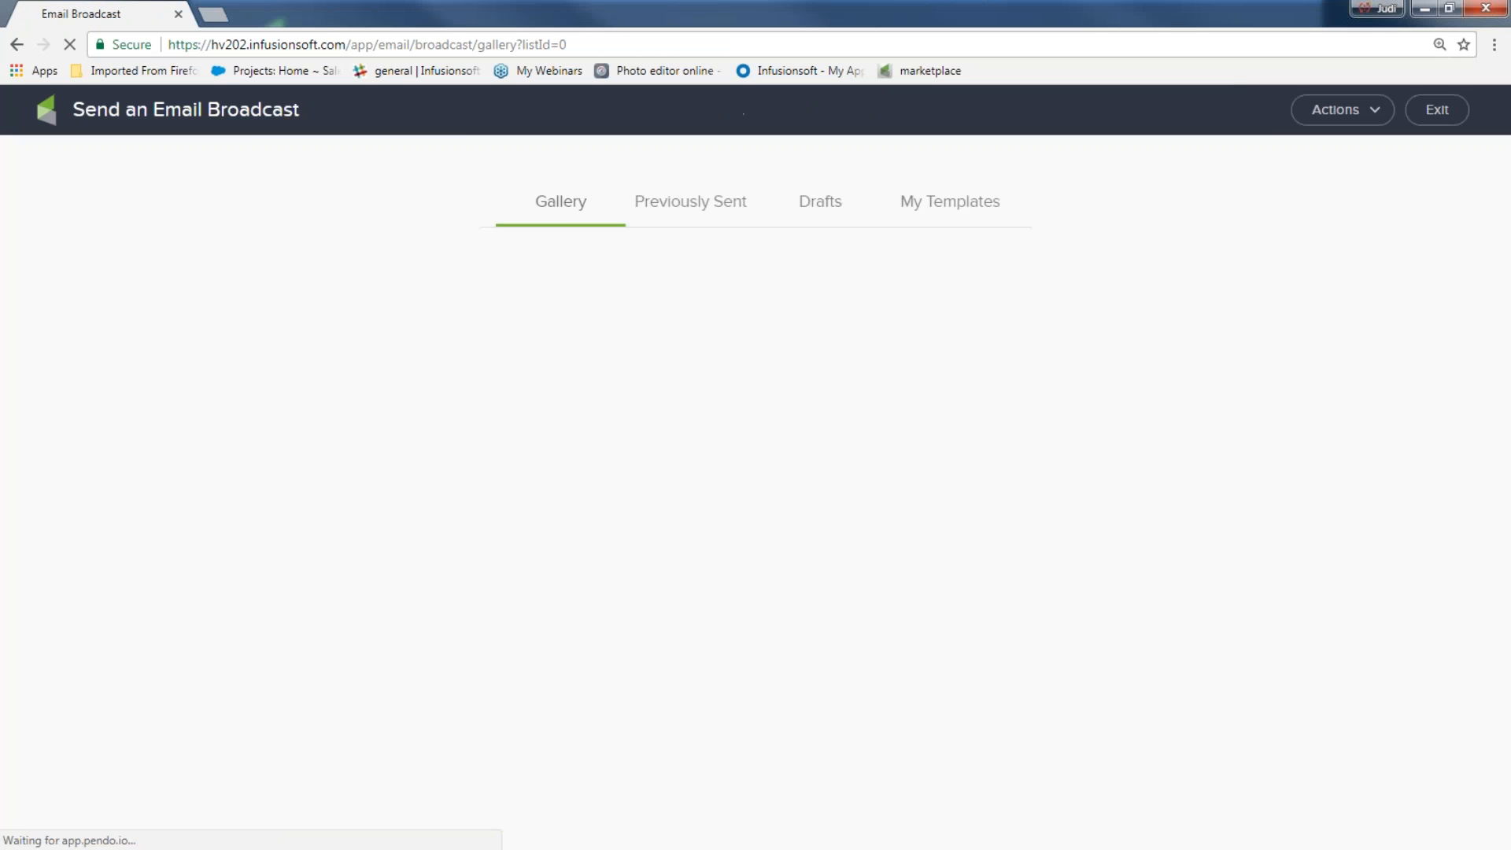
{"action": "left_click", "coordinate": [732, 211]}
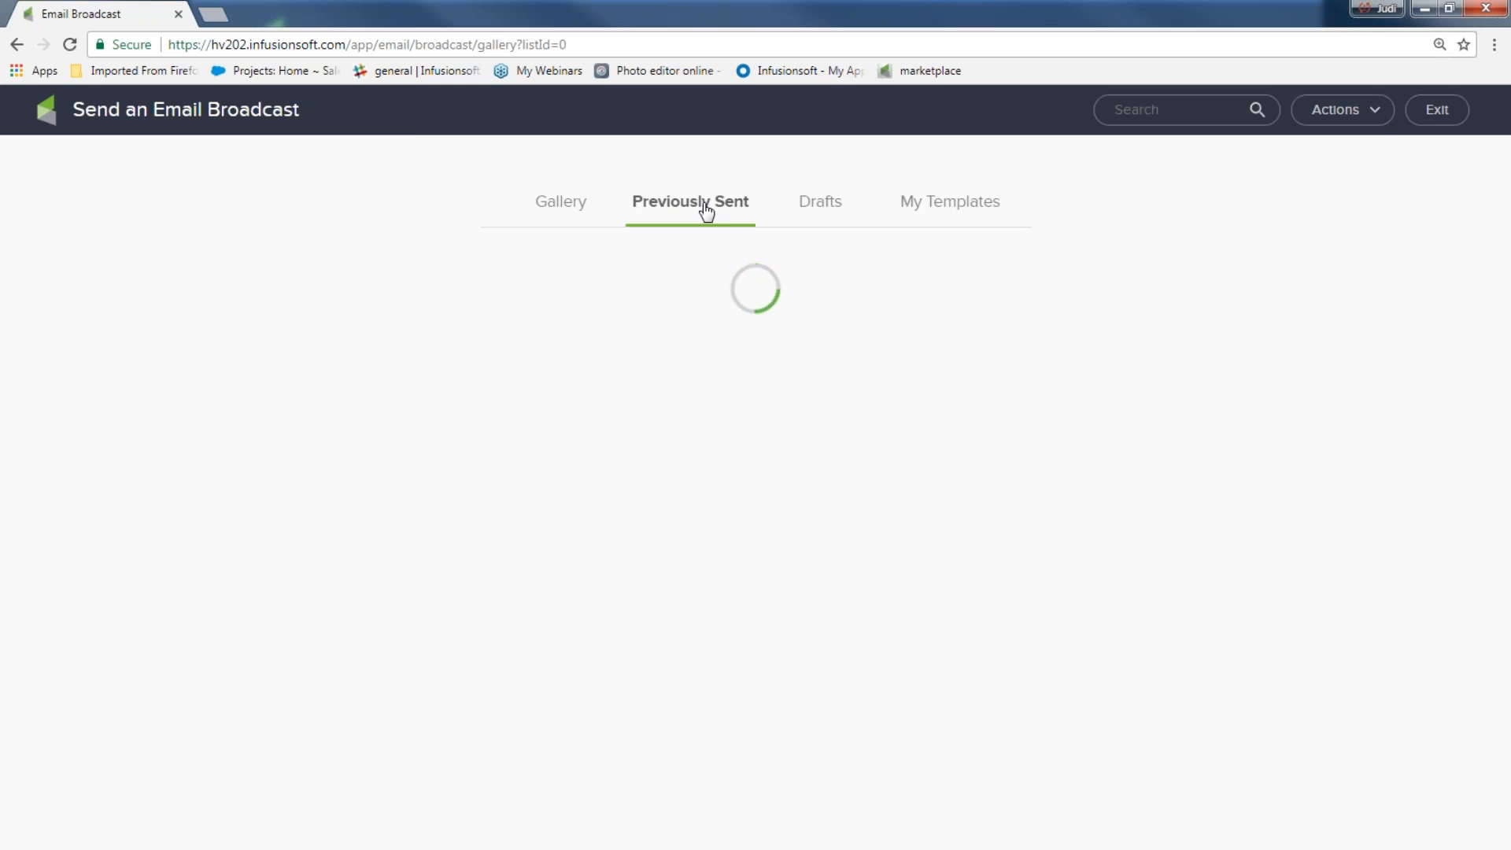
{"action": "left_click", "coordinate": [942, 212]}
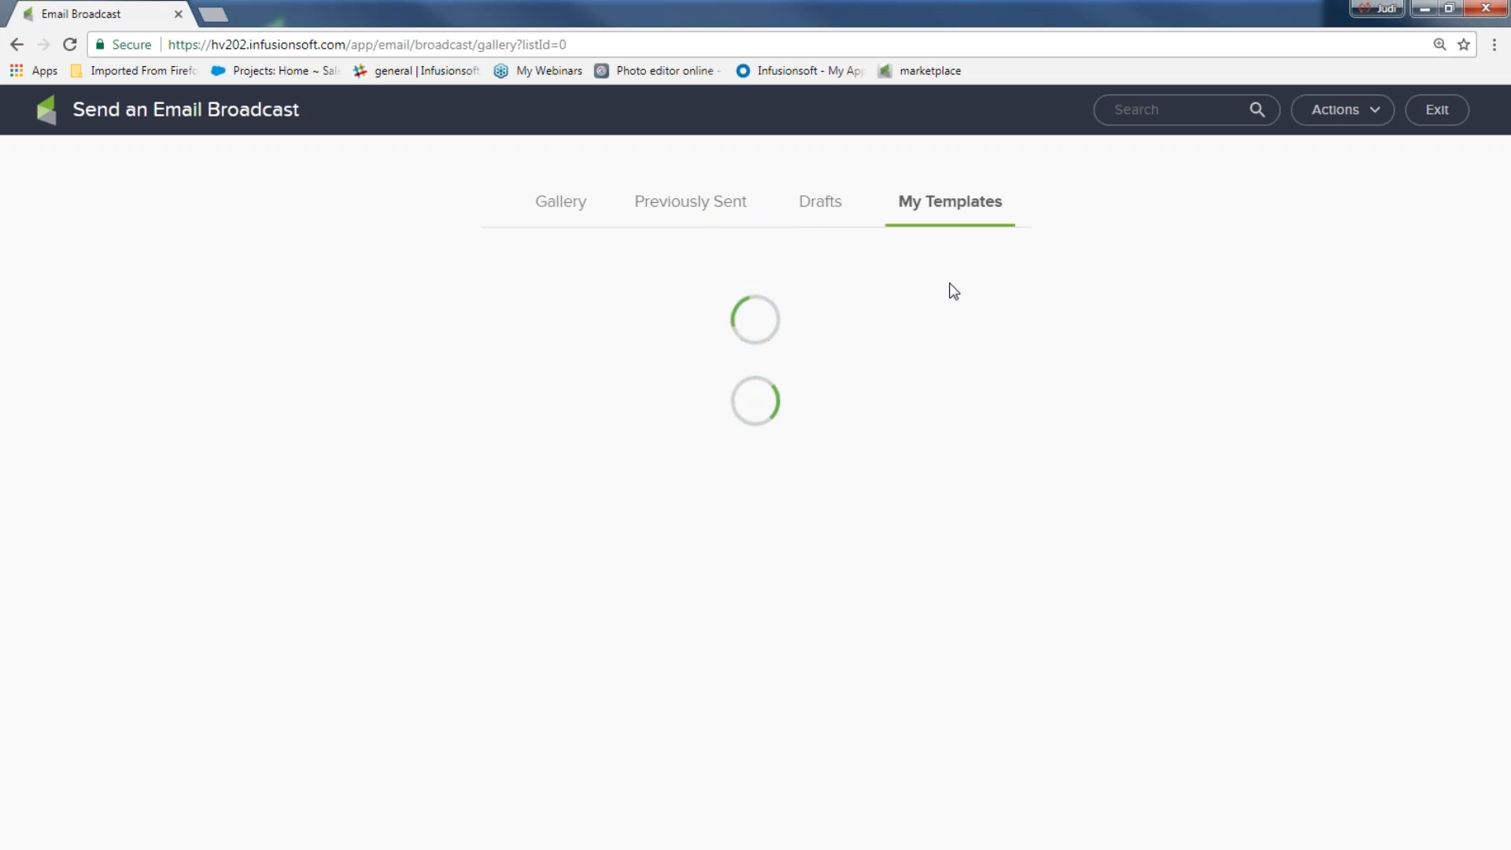
Restart the broadcast and build it from 'rain template' in My Templates
{"action": "left_click", "coordinate": [1431, 110]}
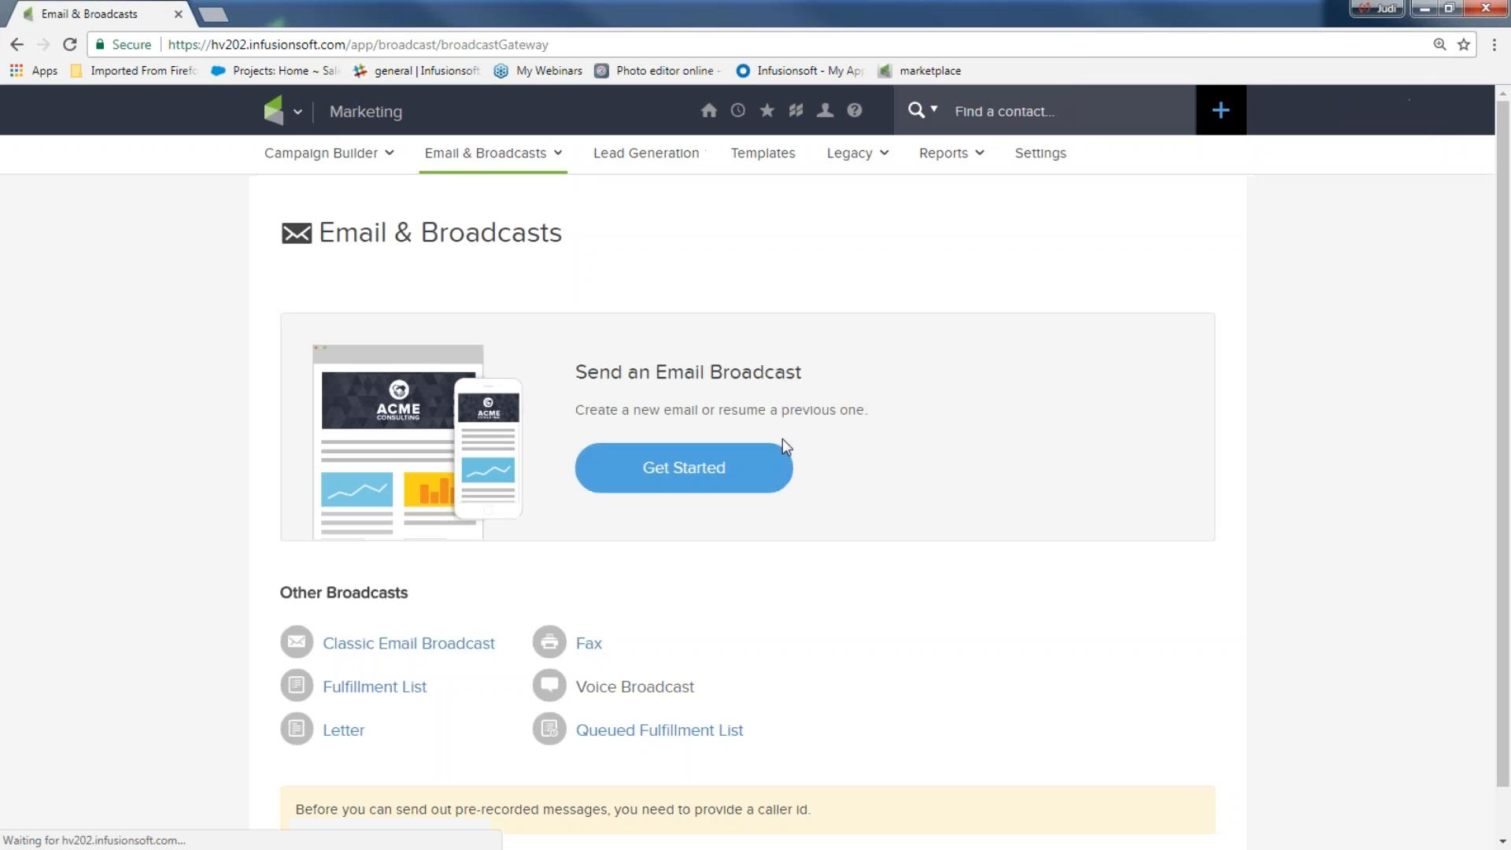
{"action": "left_click", "coordinate": [708, 468]}
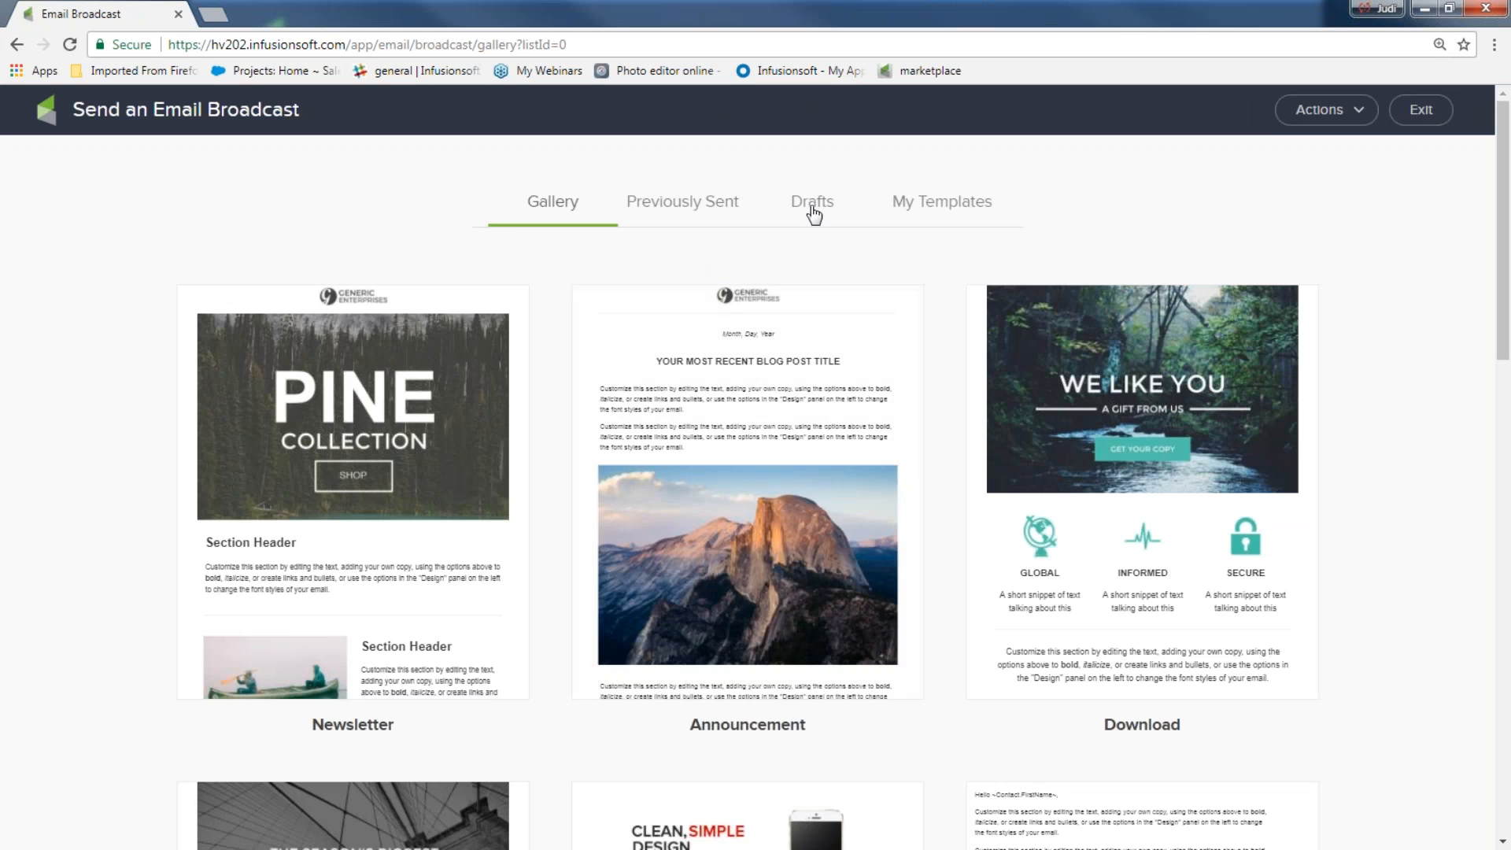
{"action": "left_click", "coordinate": [943, 208]}
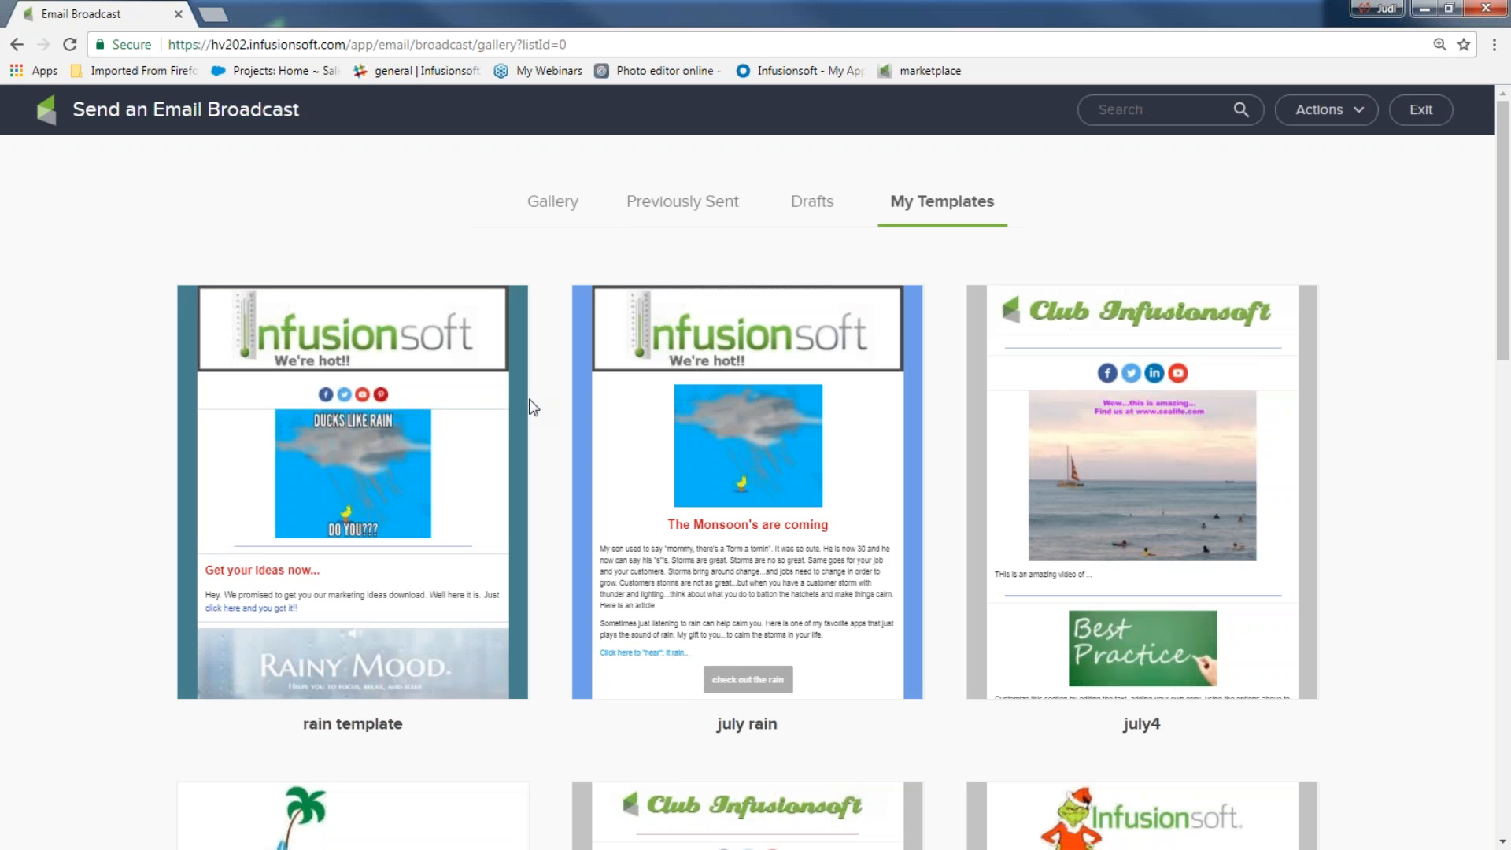
{"action": "left_click", "coordinate": [329, 464]}
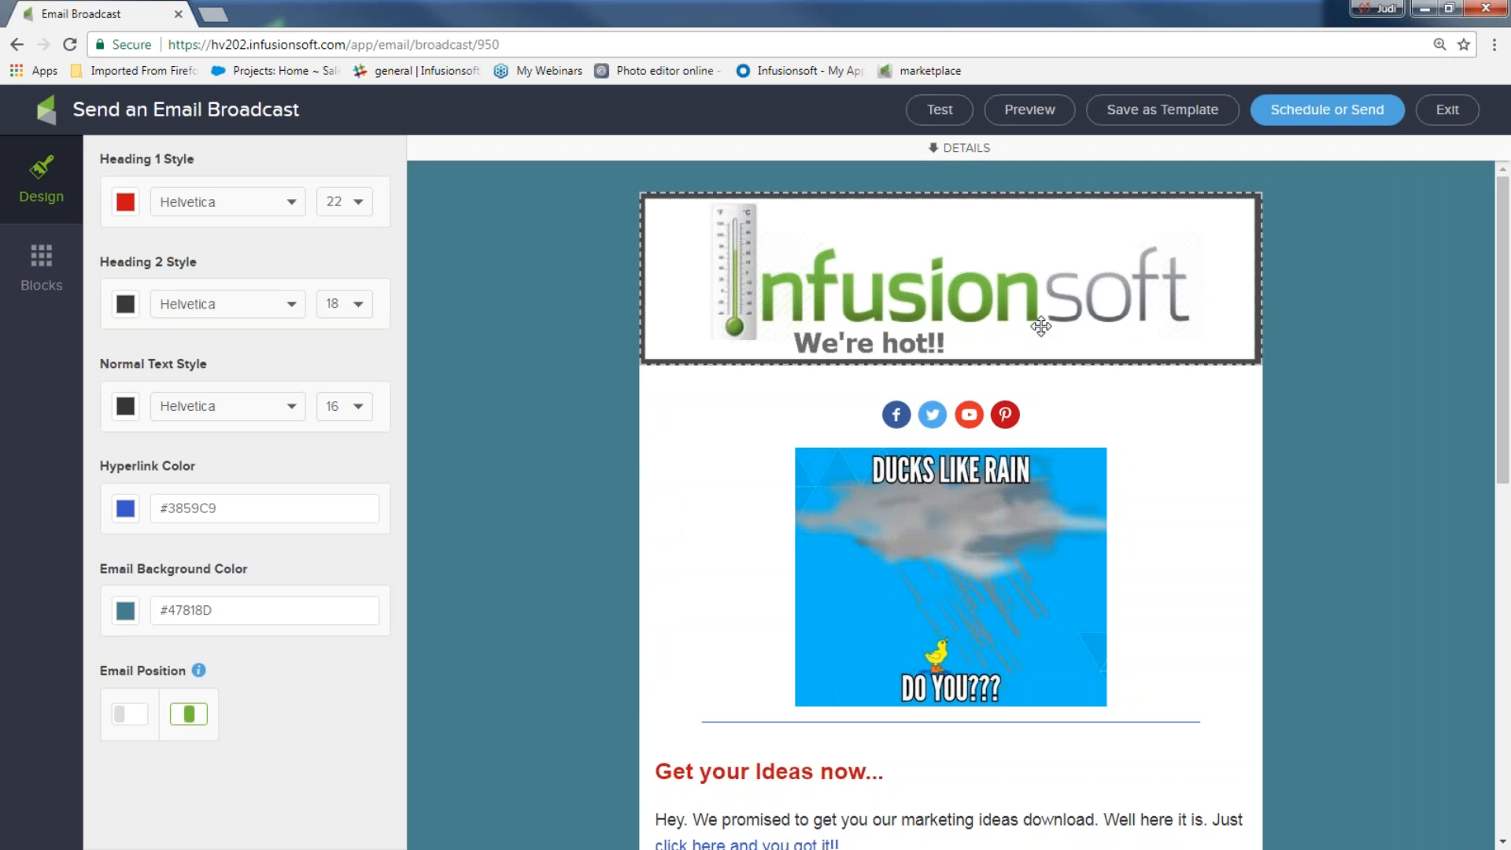
Add yourself as the test recipient and send a test of the rain template email
{"action": "left_click", "coordinate": [943, 111]}
{"action": "left_click", "coordinate": [886, 181]}
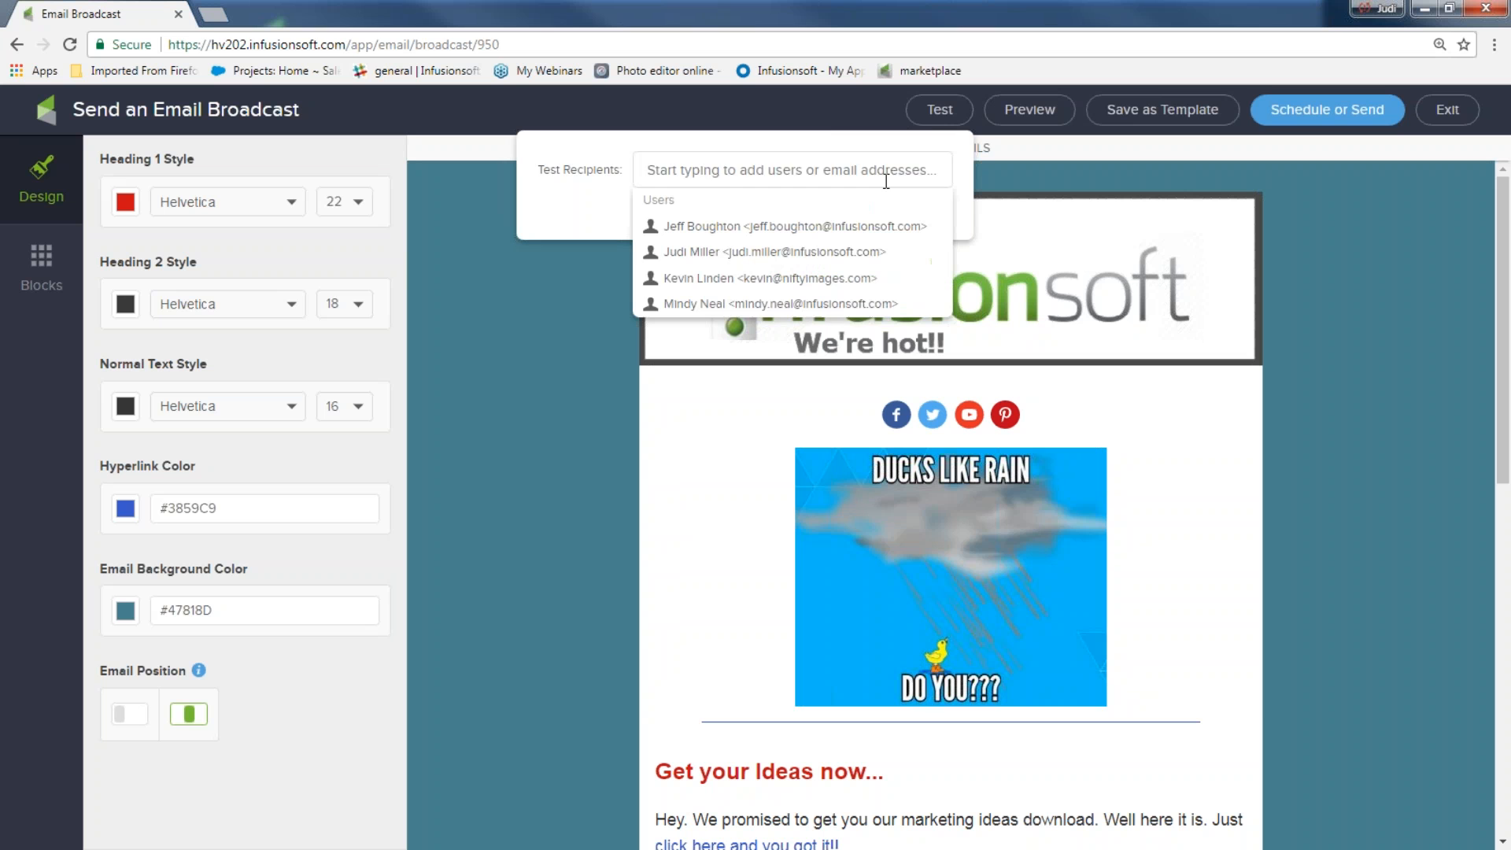
{"action": "type", "text": "judi"}
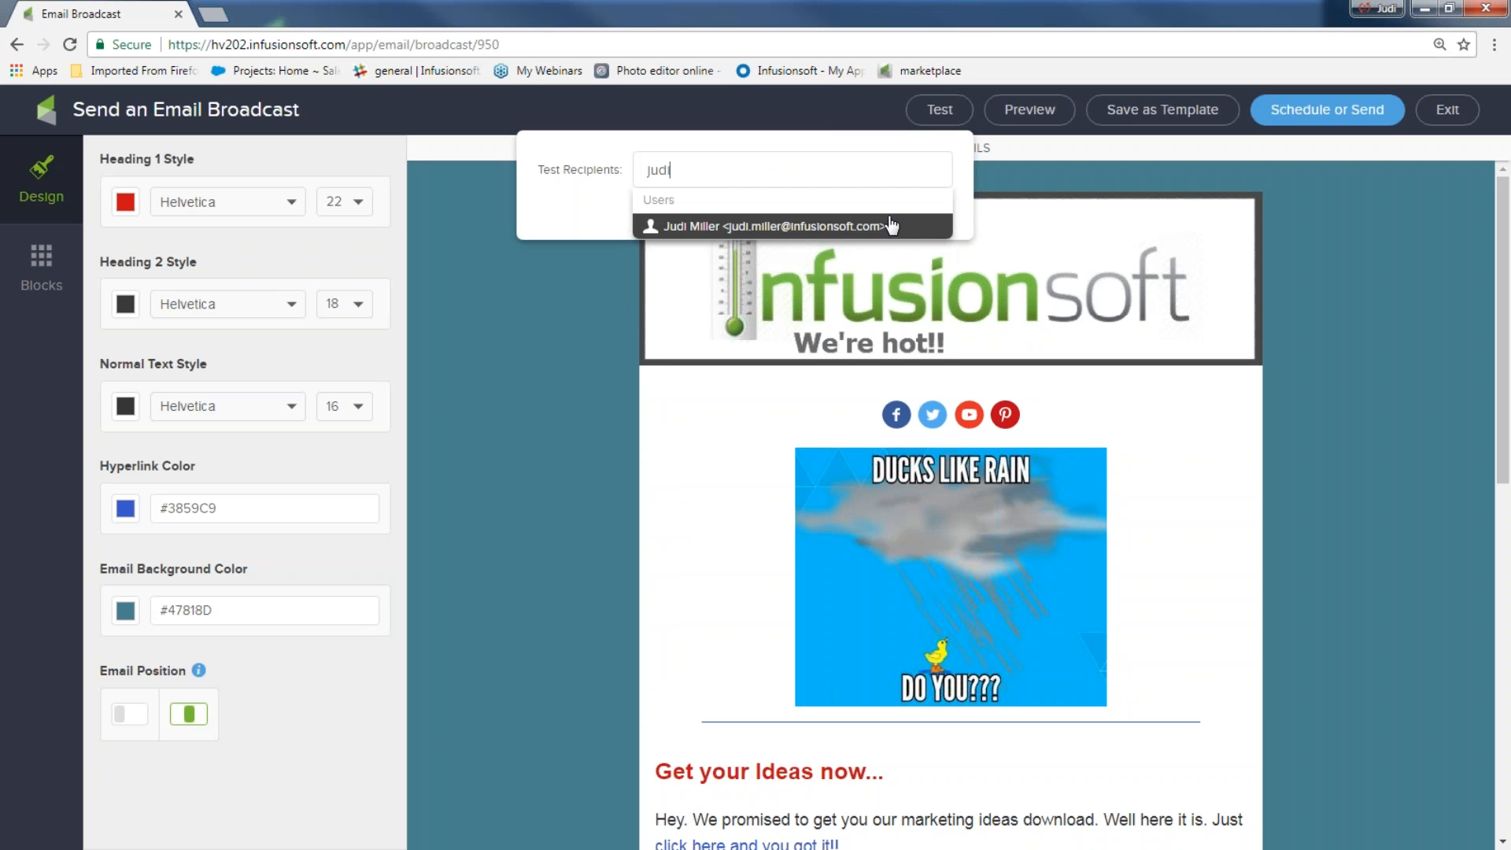
{"action": "left_click", "coordinate": [892, 226]}
{"action": "left_click", "coordinate": [541, 334]}
{"action": "left_click", "coordinate": [940, 110]}
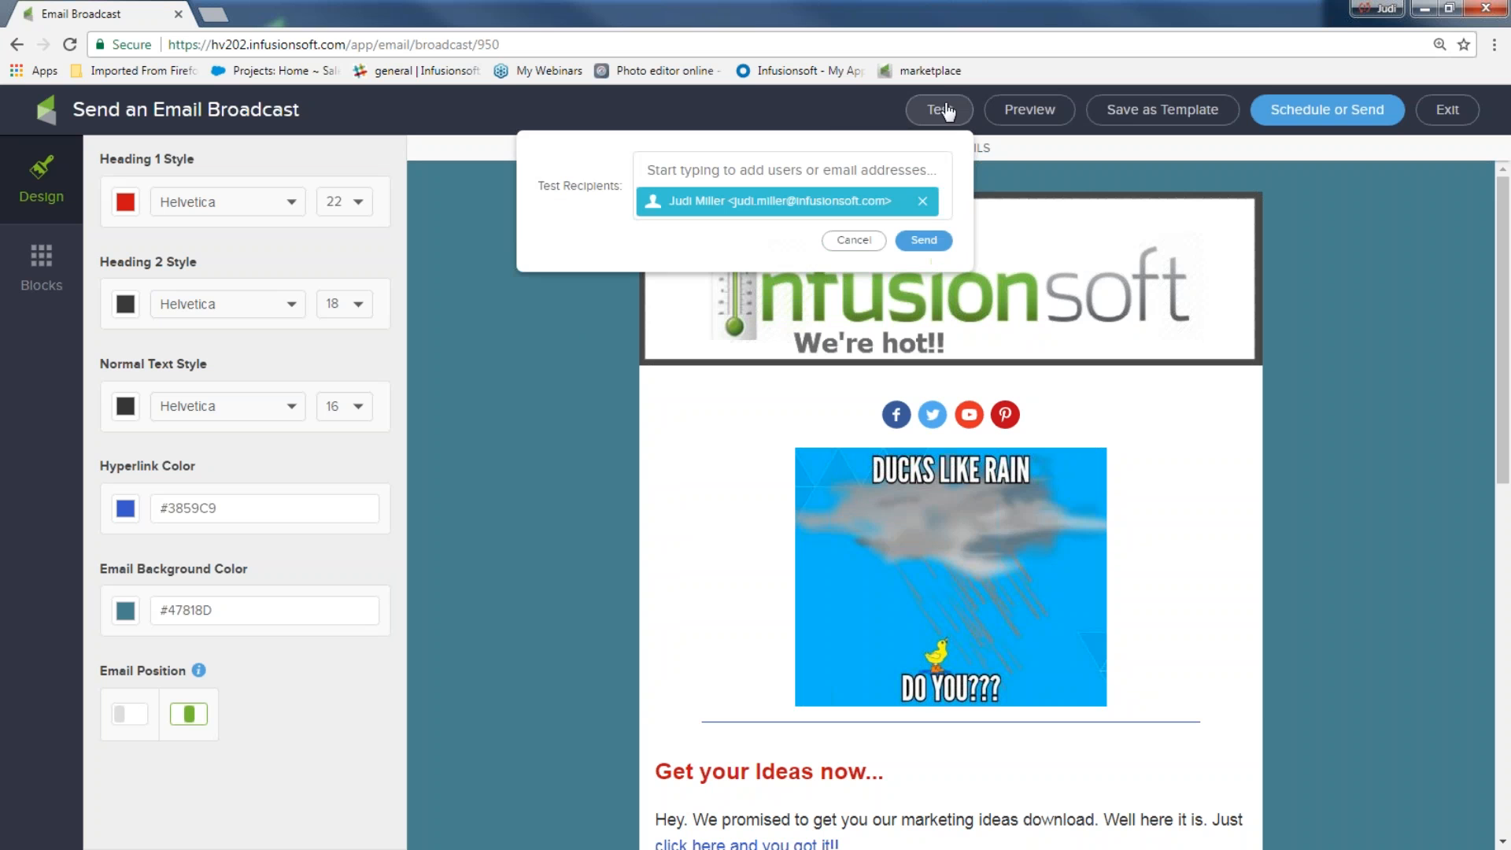
{"action": "left_click", "coordinate": [918, 242]}
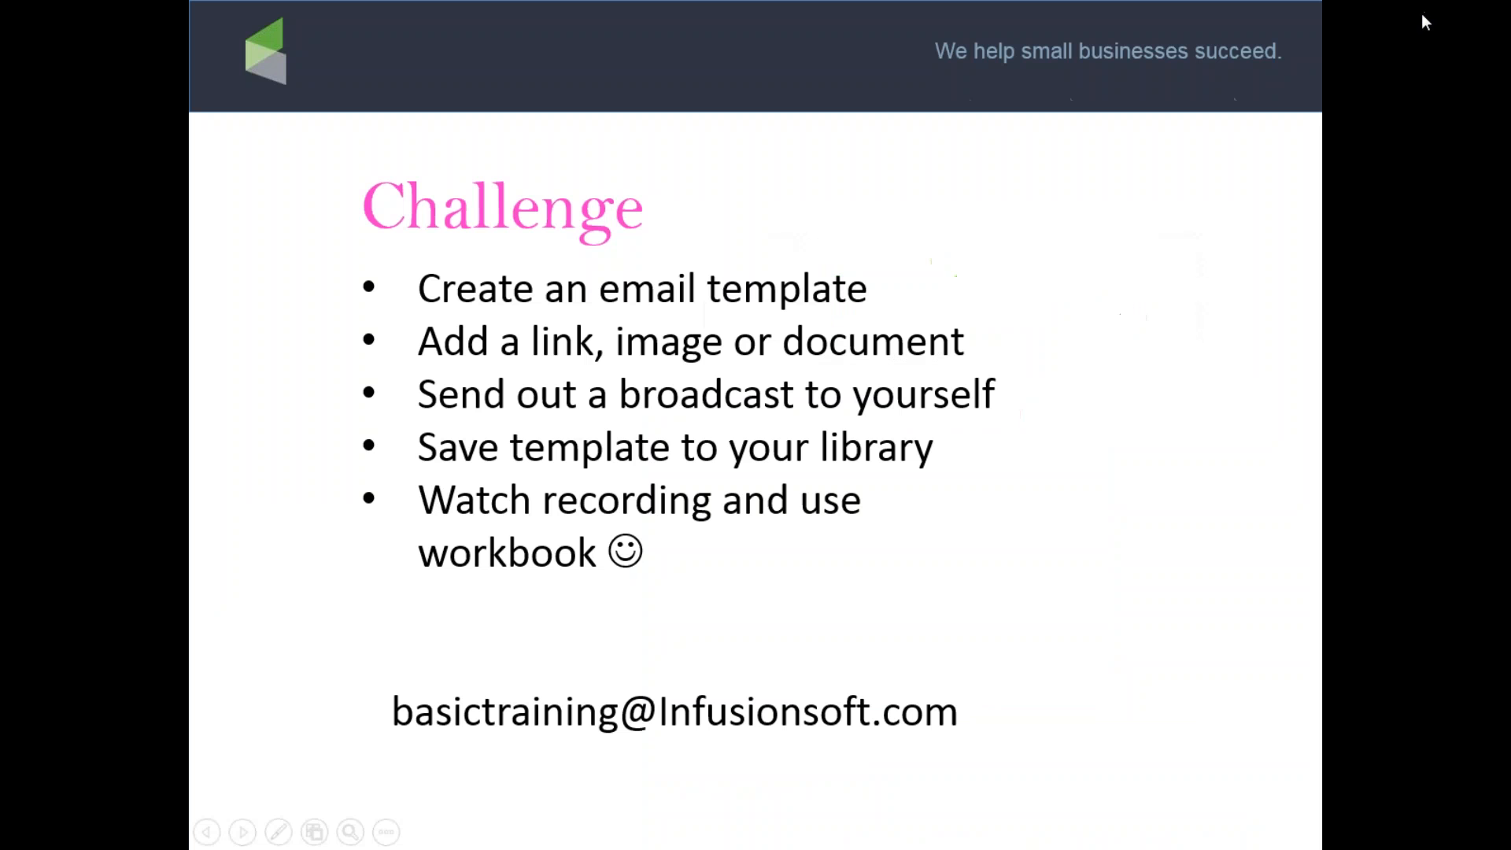
Advance the slideshow from the Challenge slide to the Questions slide
{"action": "left_click", "coordinate": [810, 589]}
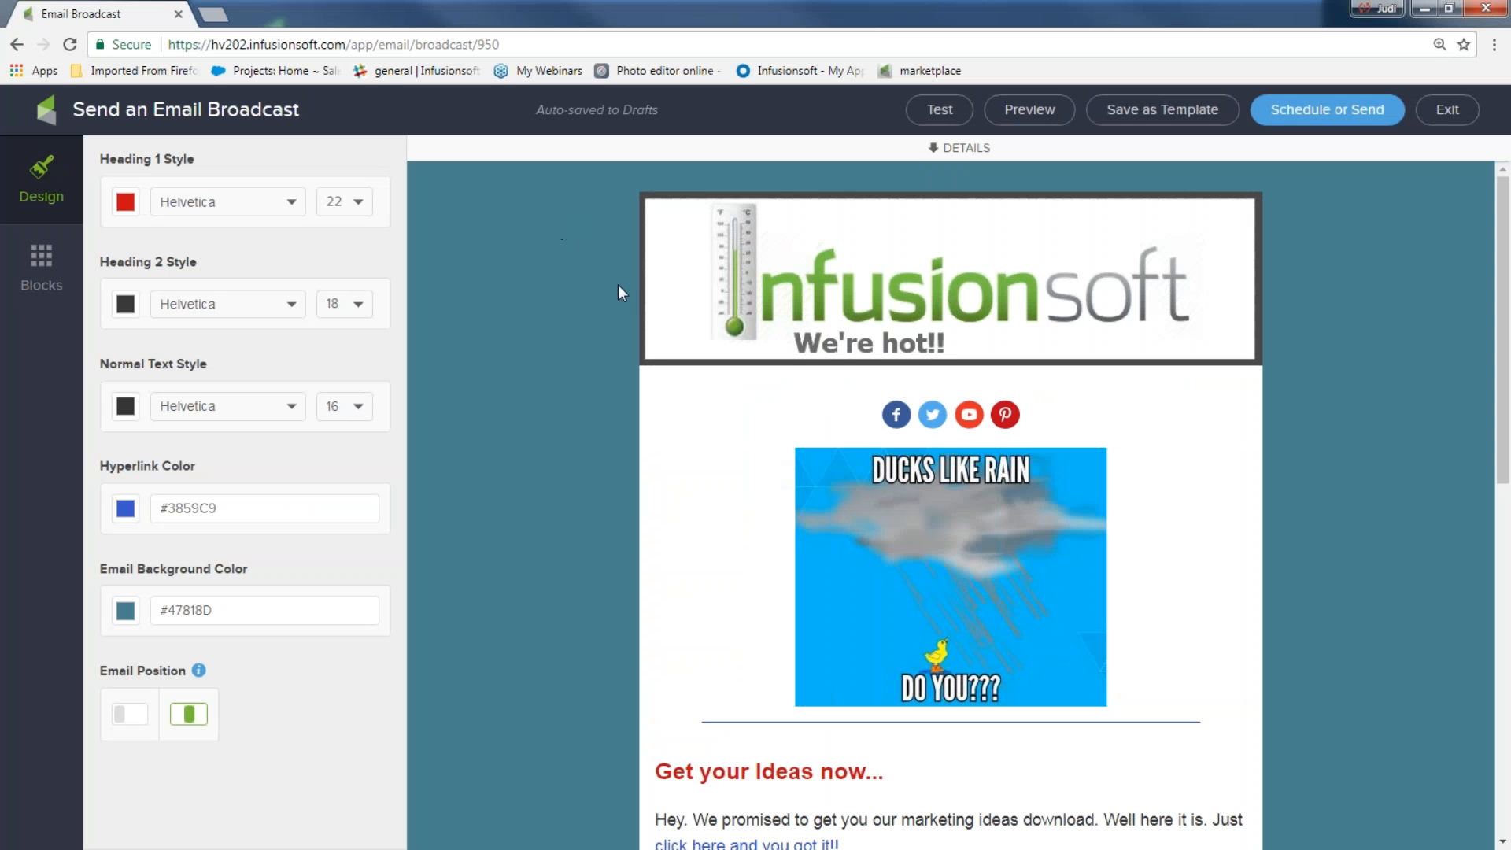
Exit the email editor back to Email & Broadcasts and go to Tools > Files
{"action": "left_click", "coordinate": [1456, 114]}
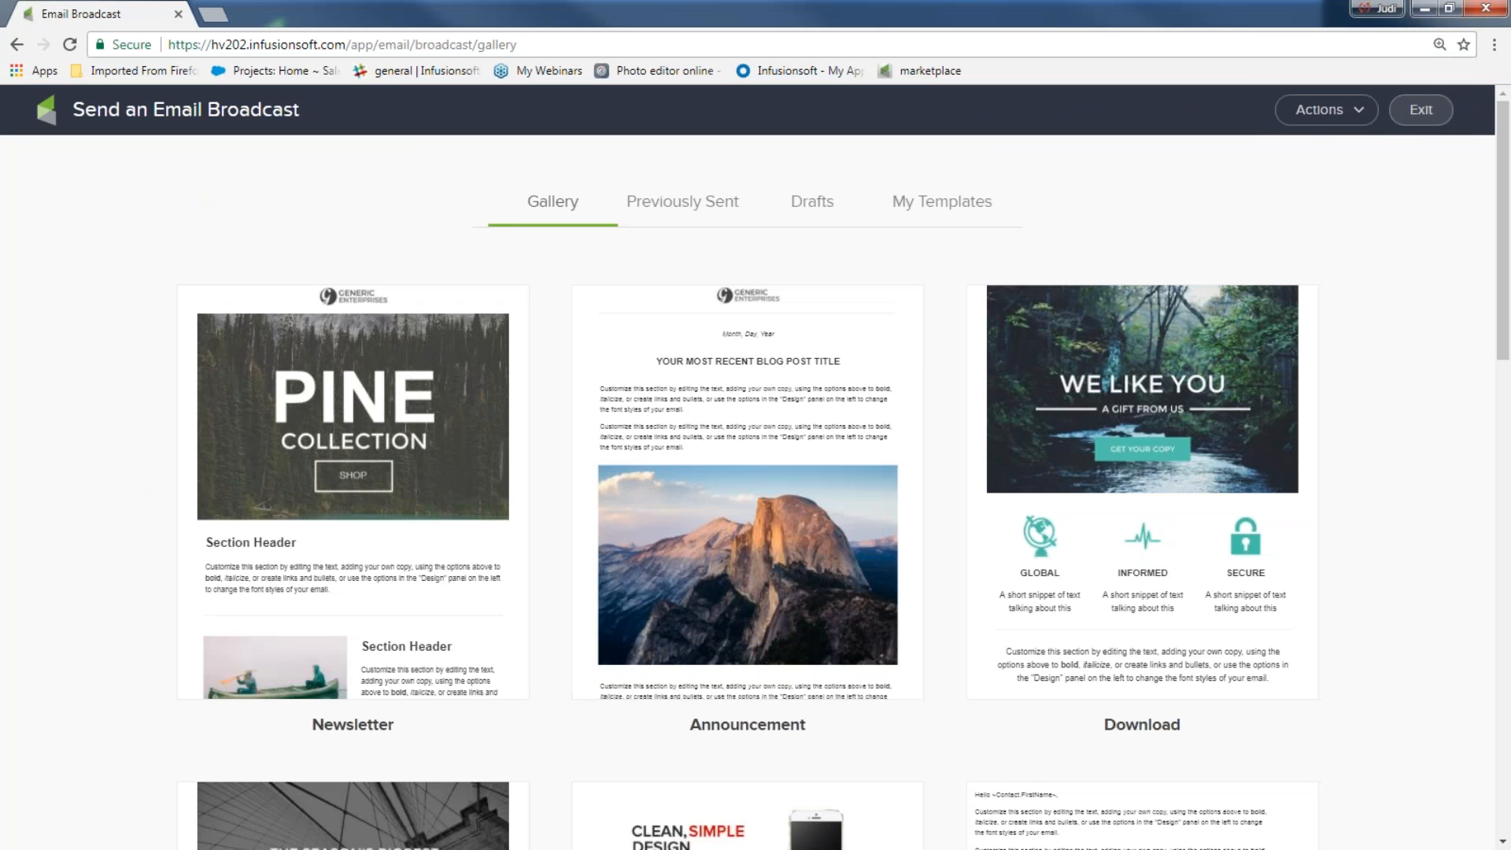
{"action": "left_click", "coordinate": [1428, 118]}
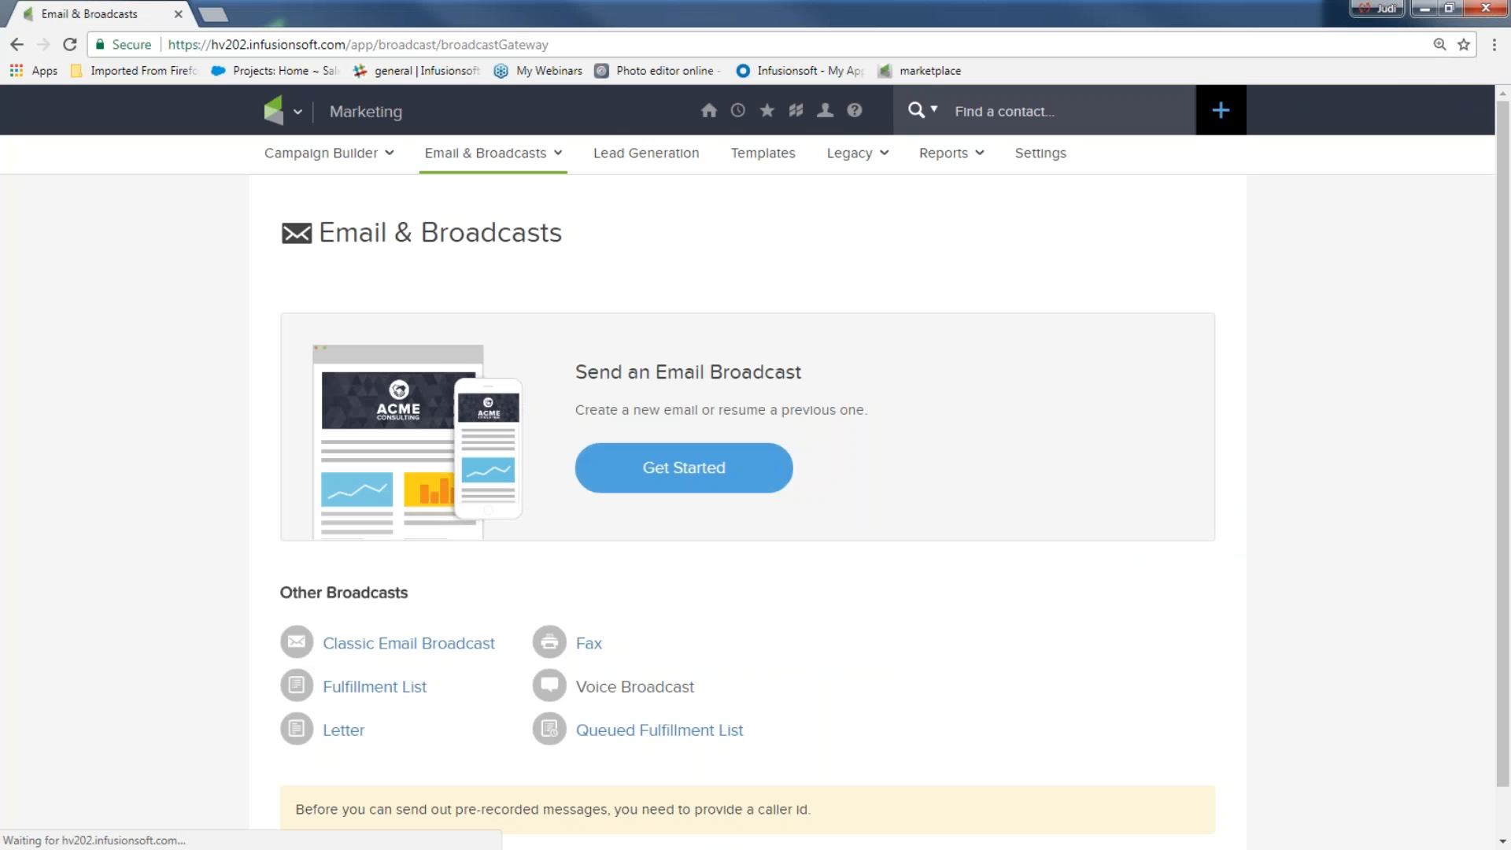
{"action": "mouse_move", "coordinate": [709, 118]}
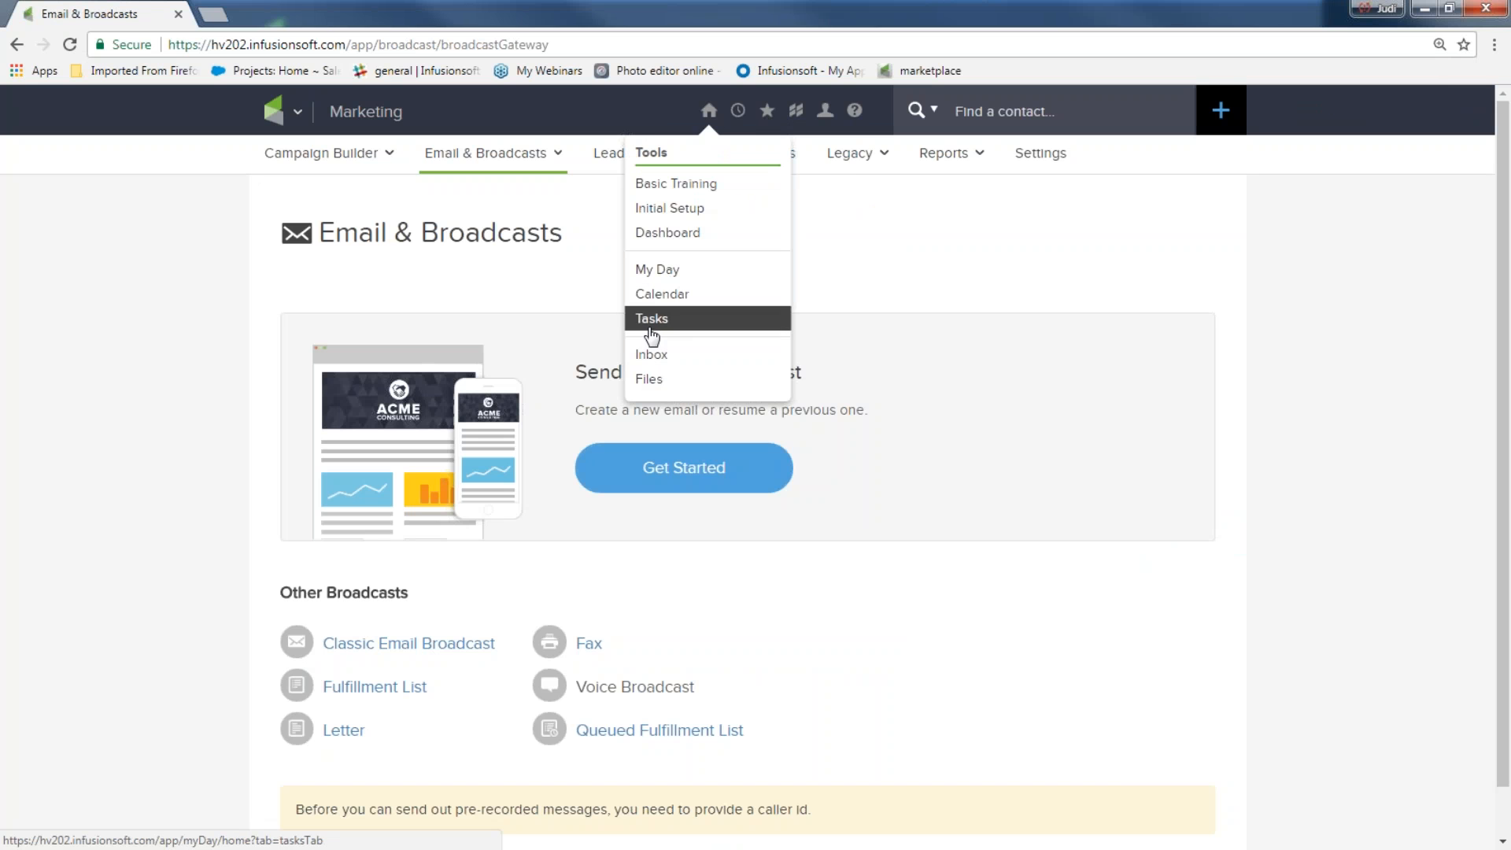
{"action": "left_click", "coordinate": [650, 380]}
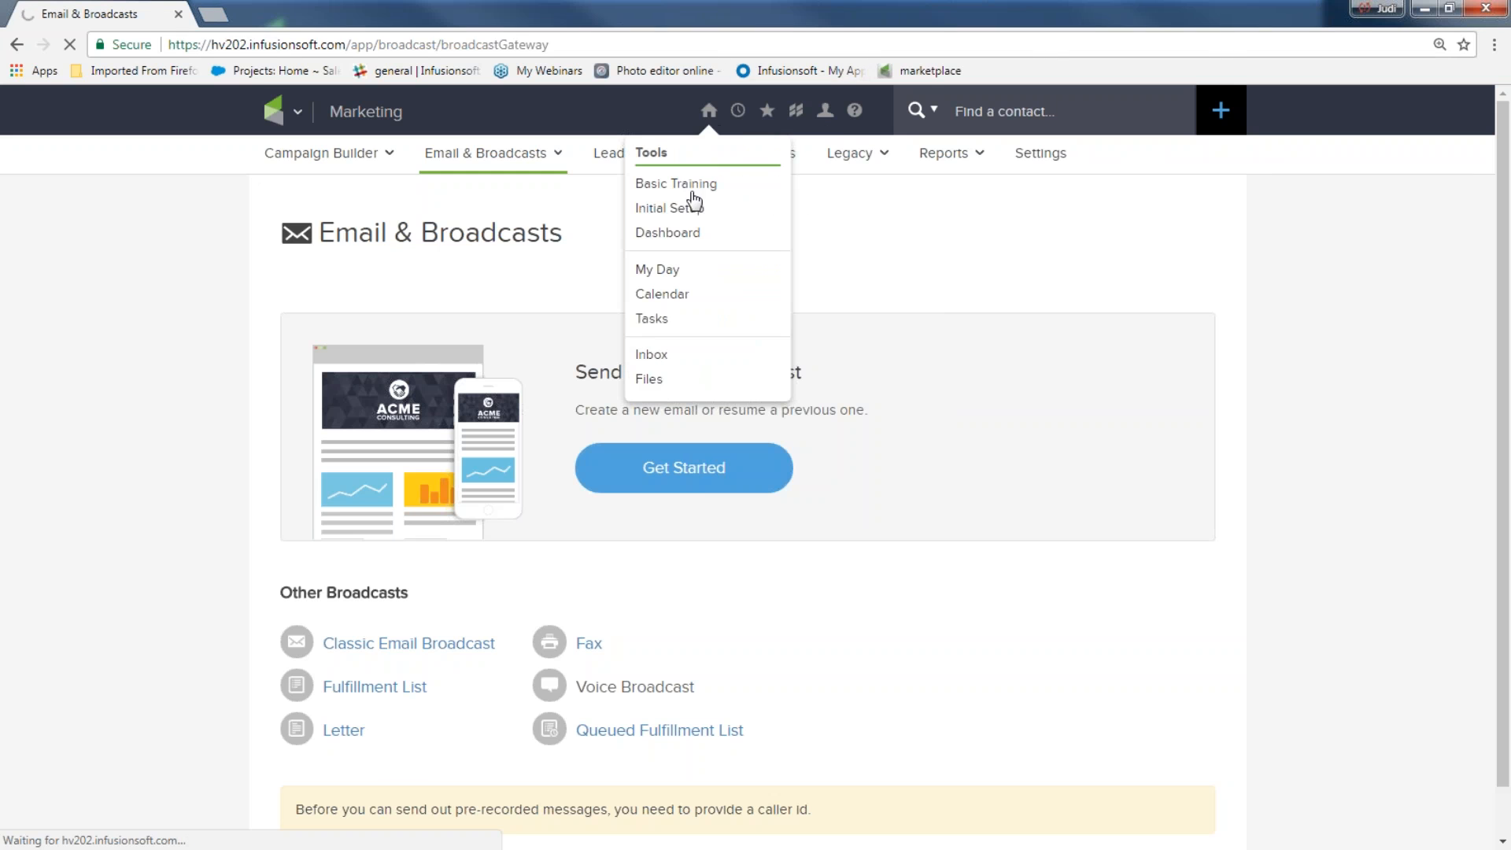
{"action": "left_click", "coordinate": [648, 385]}
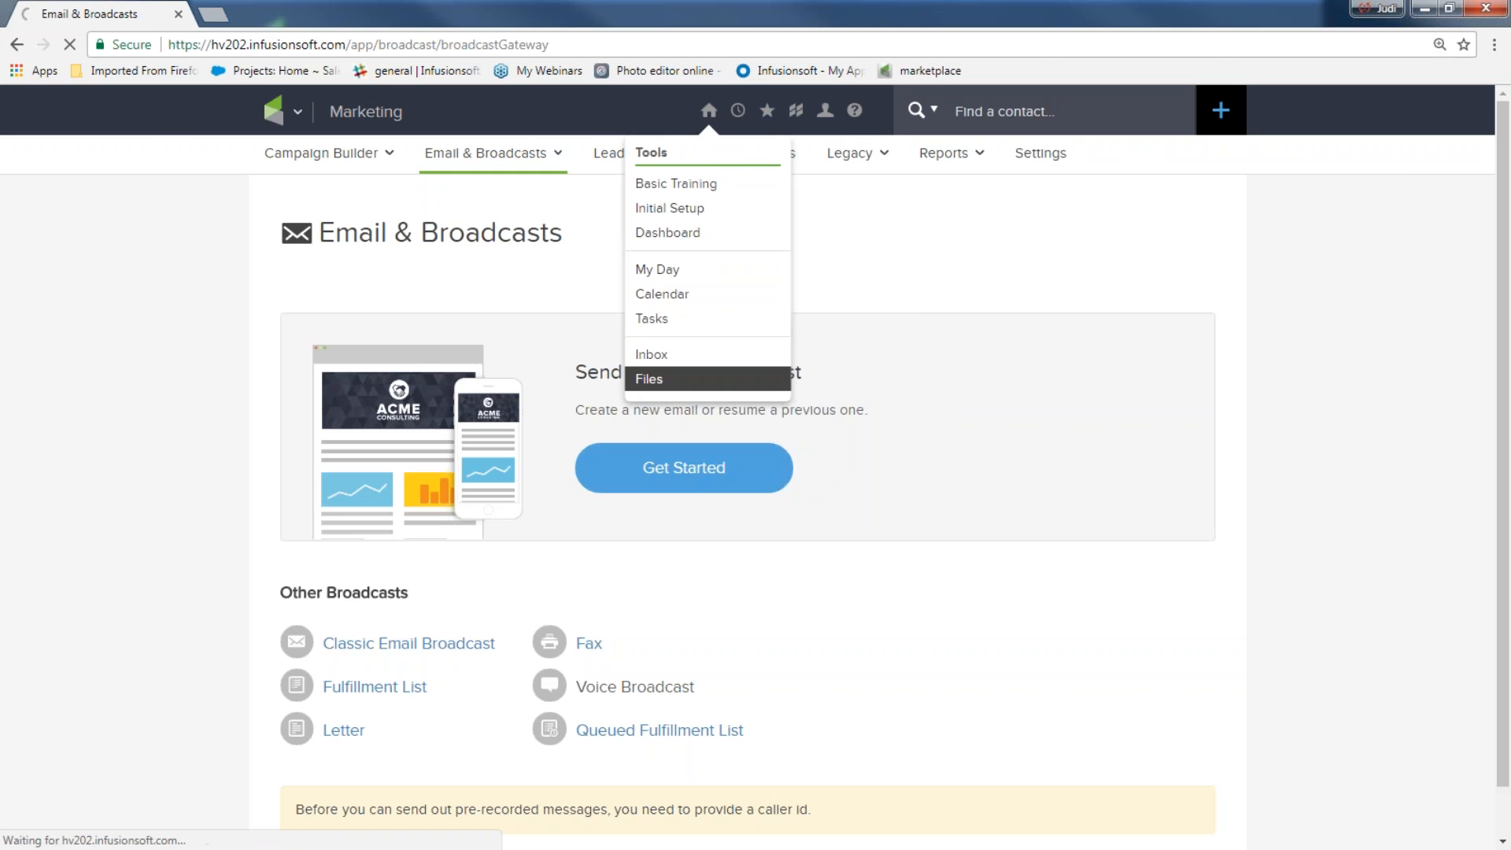
Open the Infusionsoft account dashboard in a new browser tab
{"action": "left_click", "coordinate": [214, 14]}
{"action": "type", "text": "hv202.infusionsoft.com"}
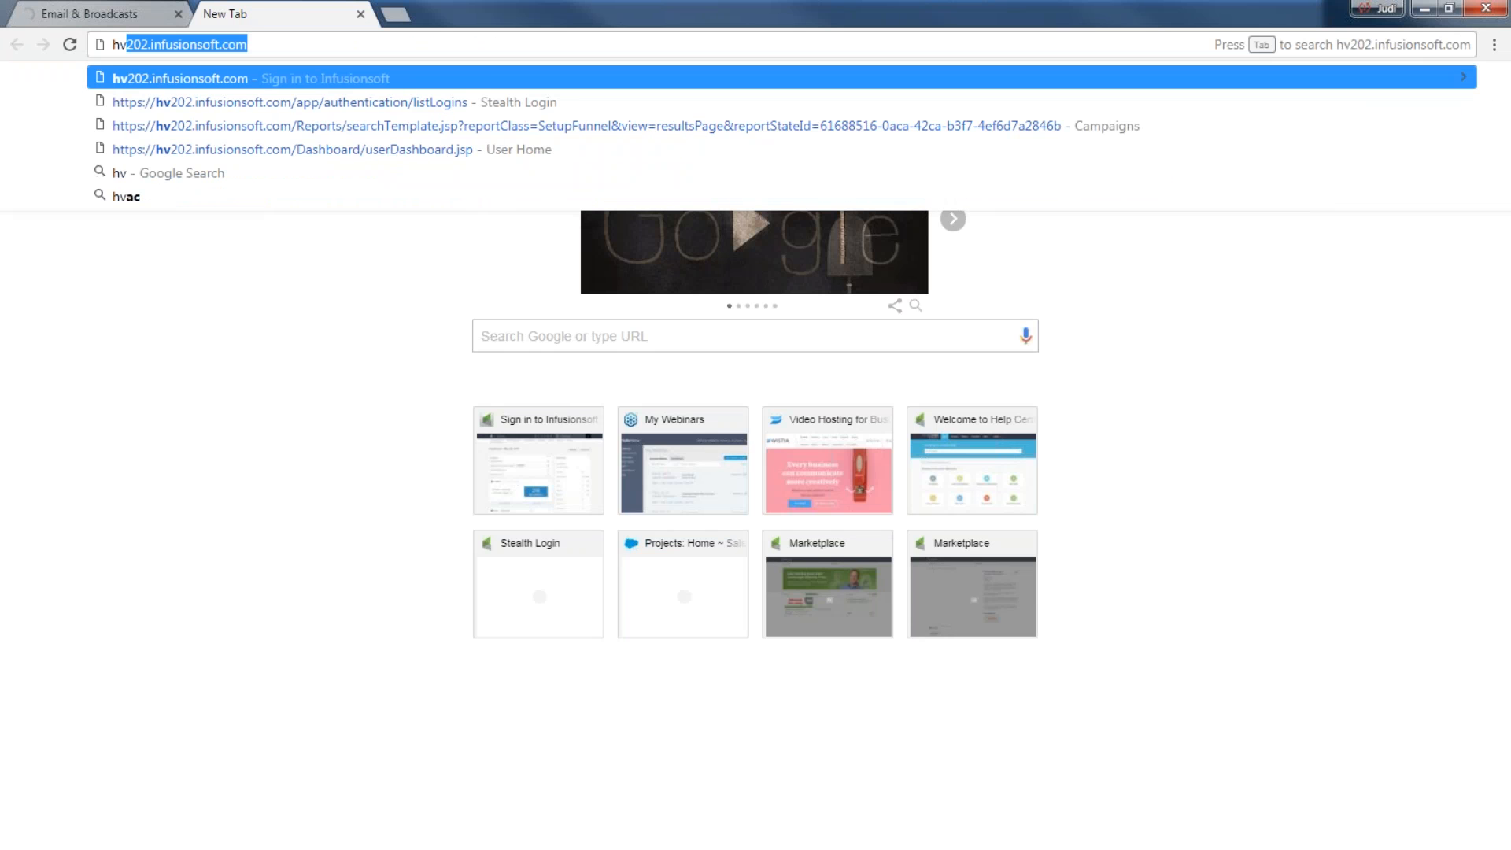
{"action": "left_click", "coordinate": [168, 80]}
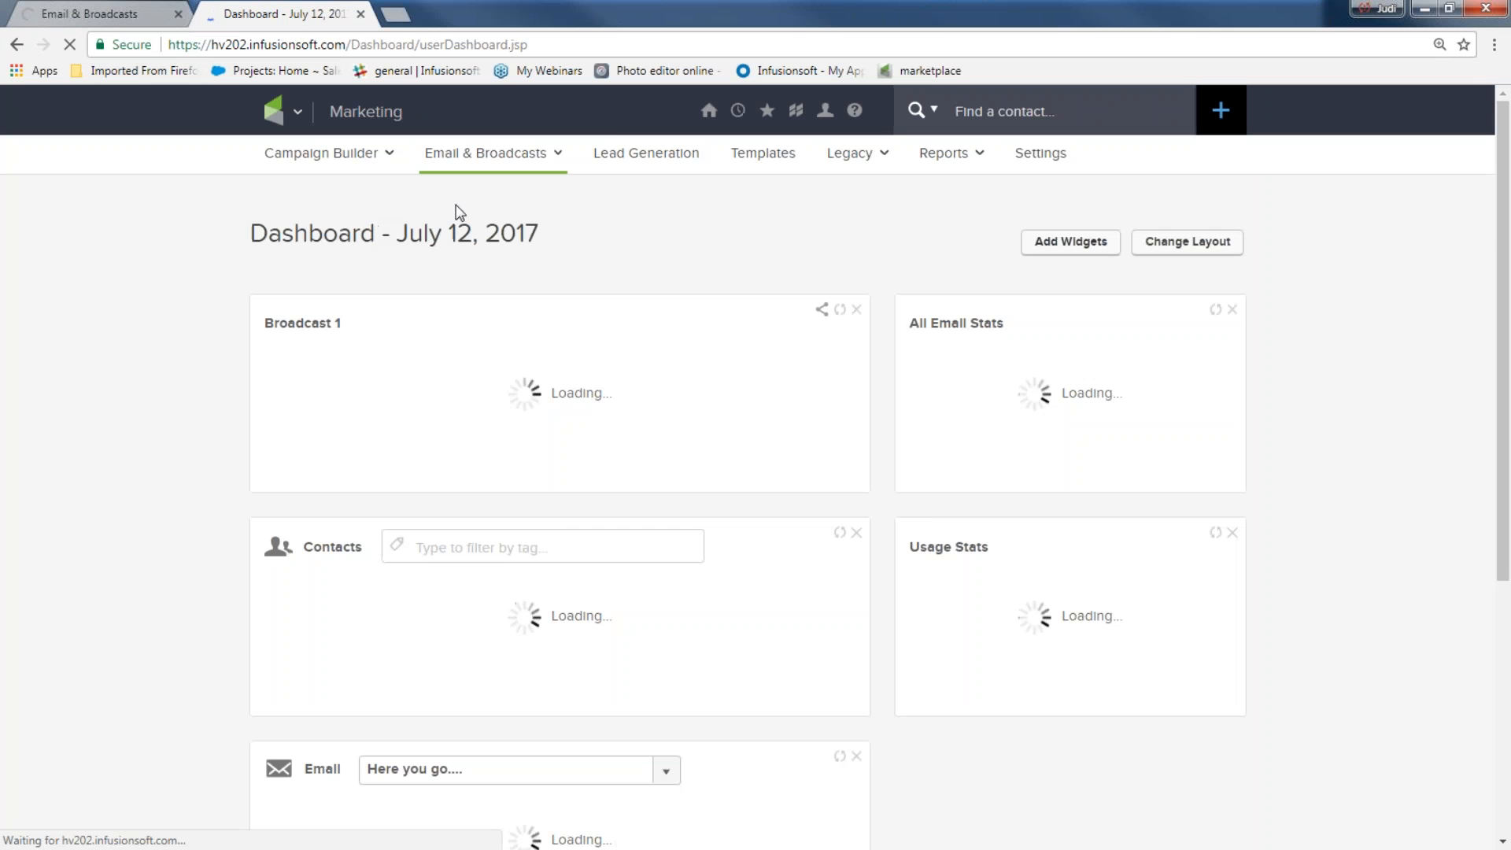
Upload 2015-06-15_1323.png from Fun IS stuff to Company Images, replacing the old file
{"action": "mouse_move", "coordinate": [709, 111]}
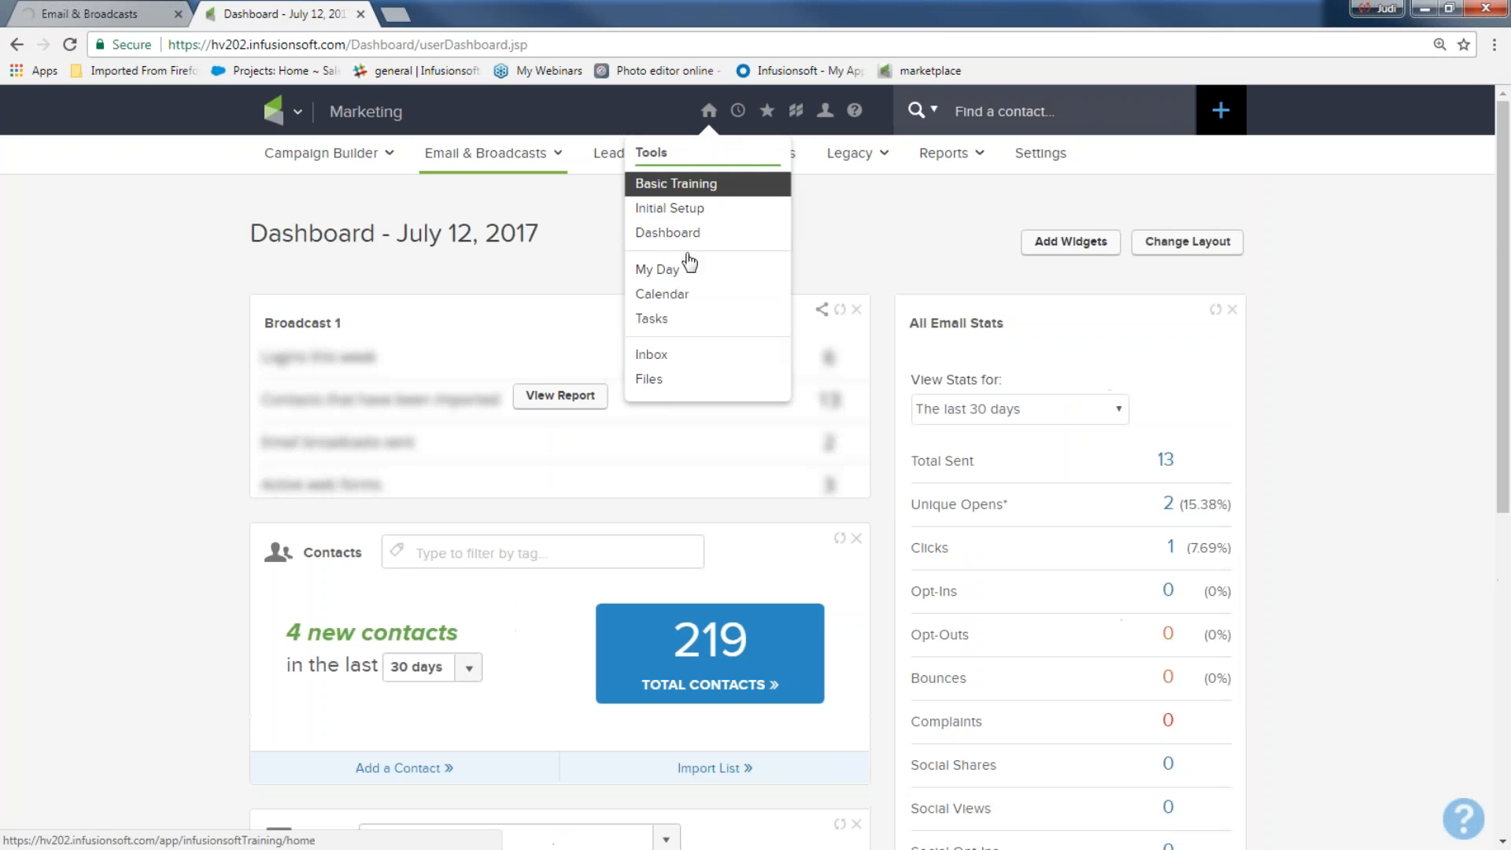
{"action": "left_click", "coordinate": [661, 379]}
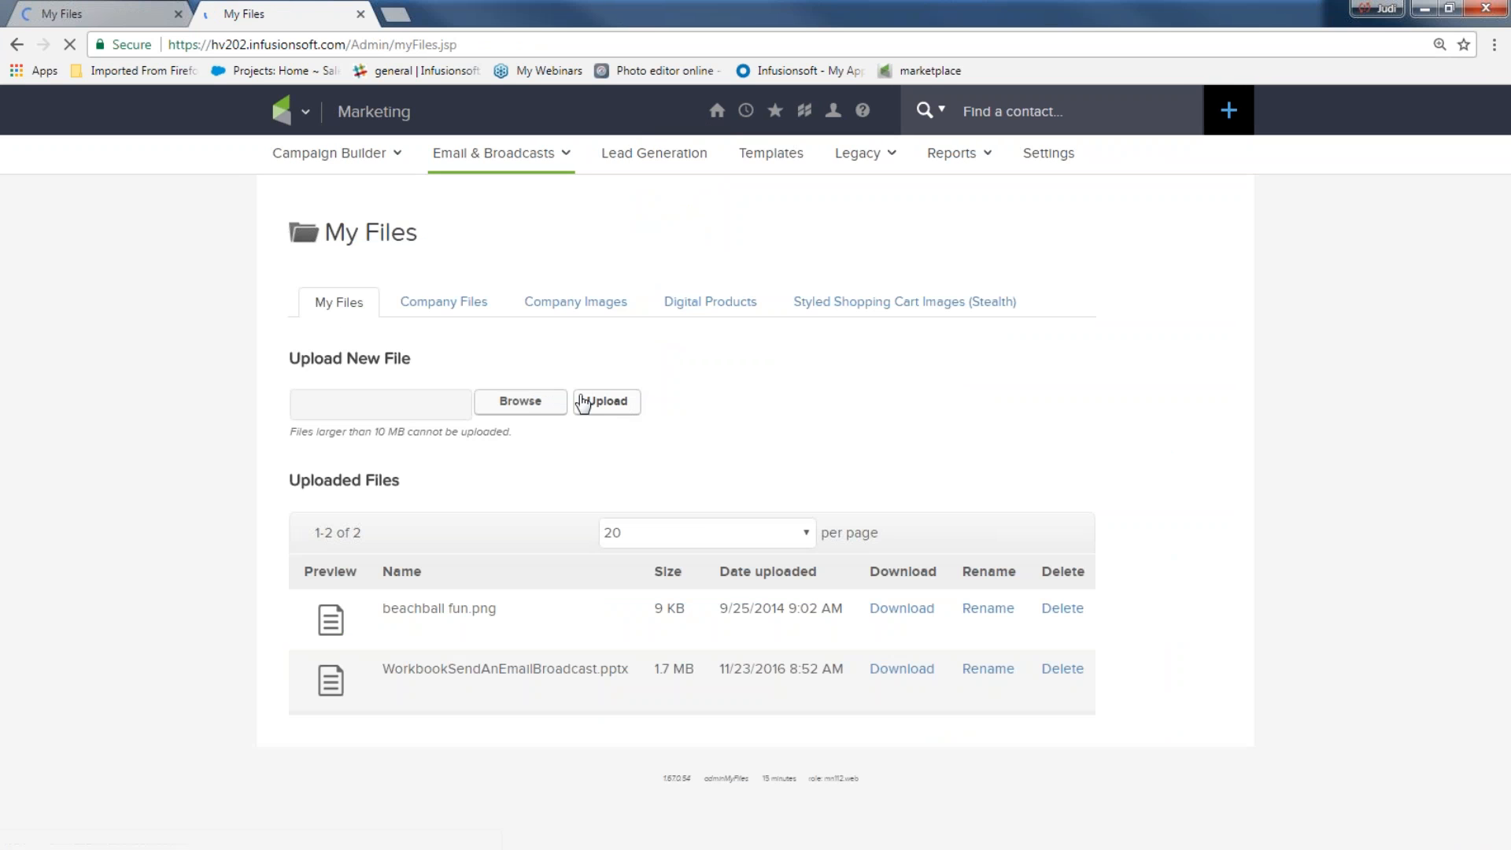
{"action": "left_click", "coordinate": [559, 301]}
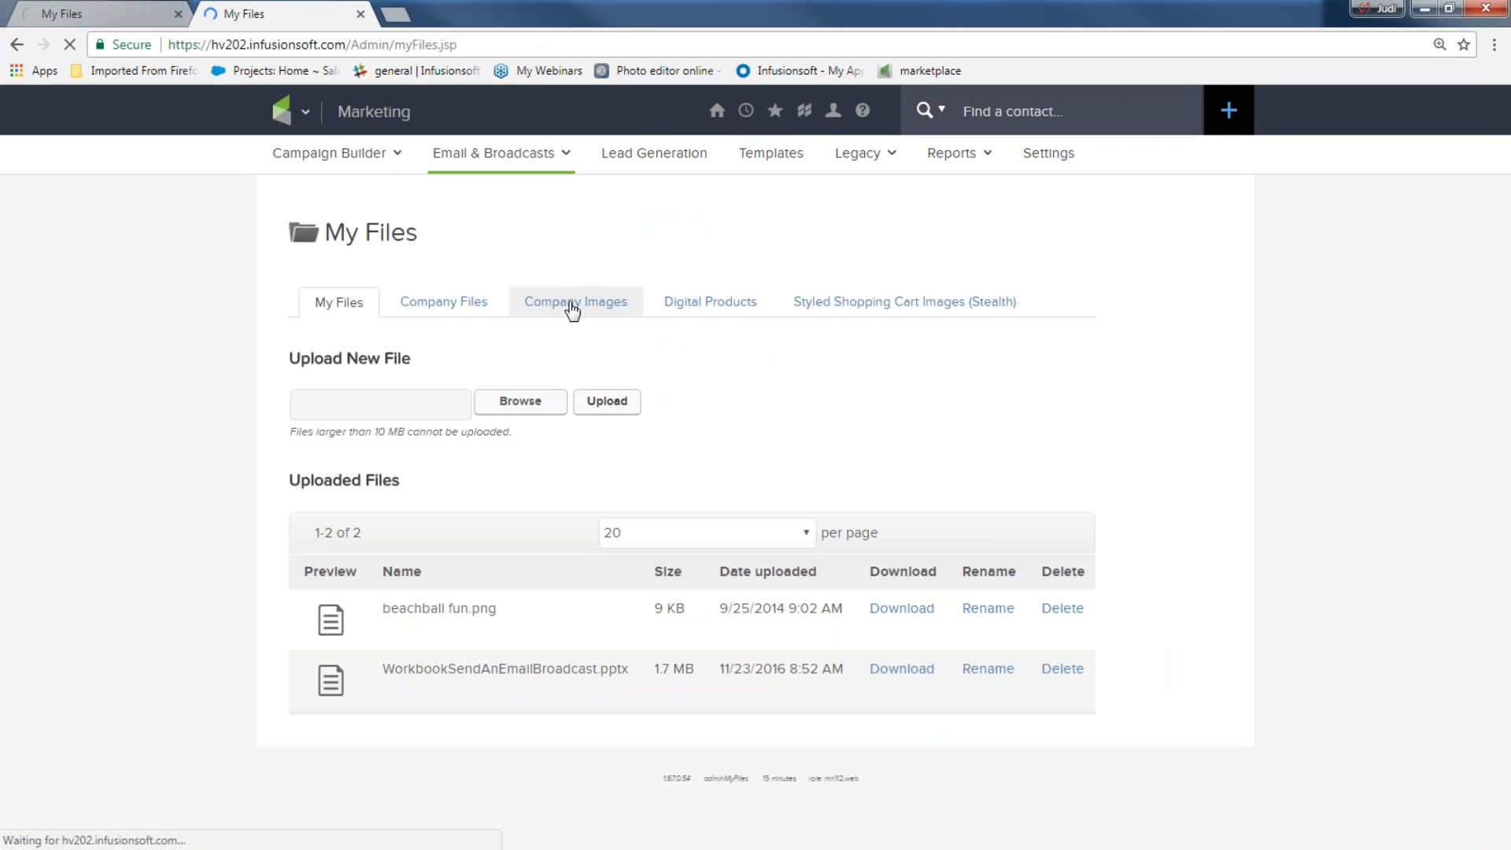
{"action": "scroll", "coordinate": [472, 662], "scroll_direction": "down", "scroll_amount": 4}
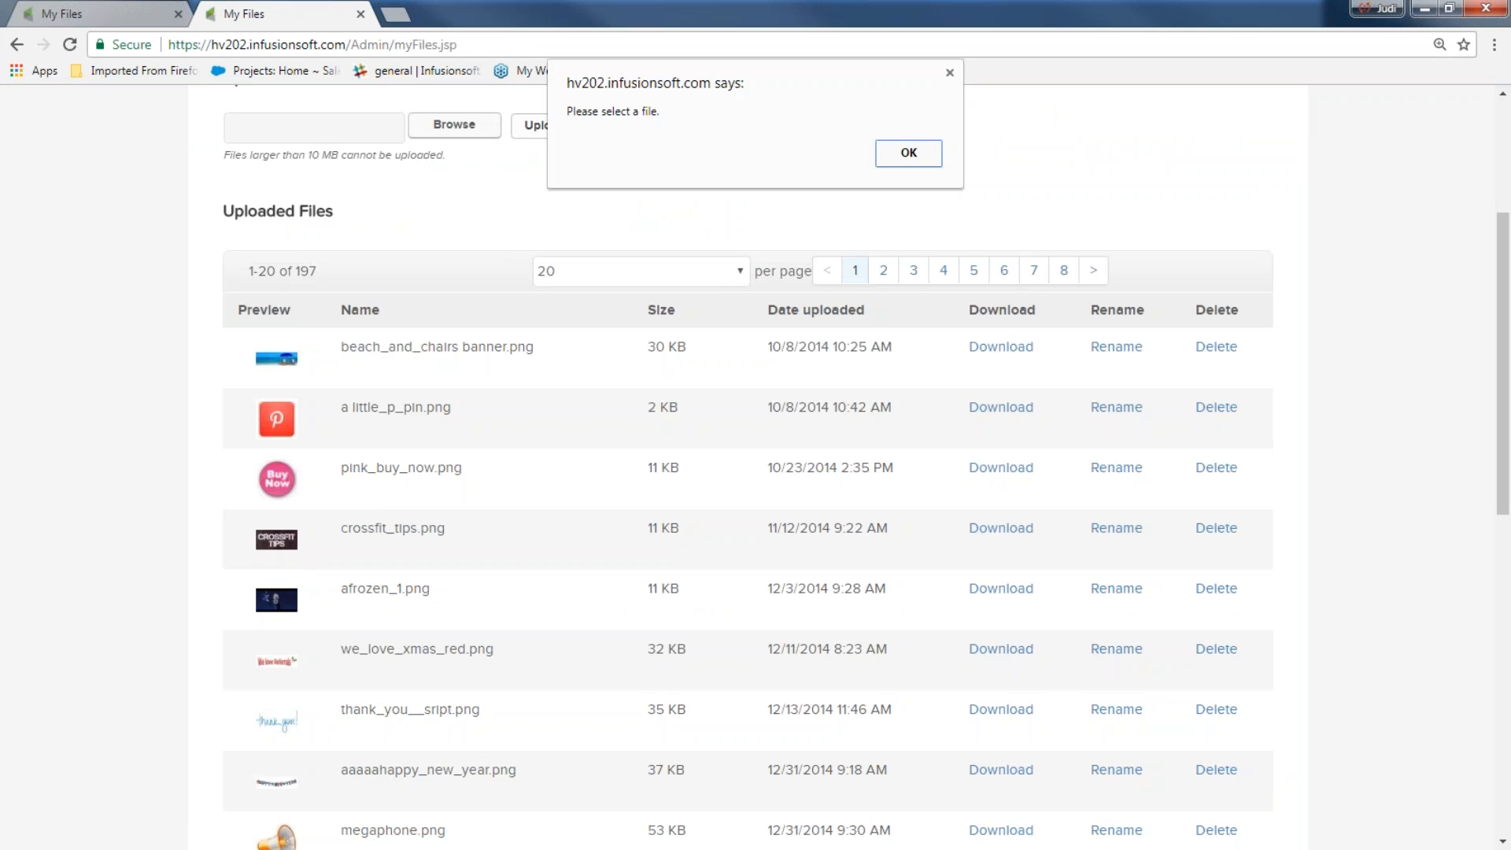
{"action": "left_click", "coordinate": [898, 150]}
{"action": "left_click", "coordinate": [466, 128]}
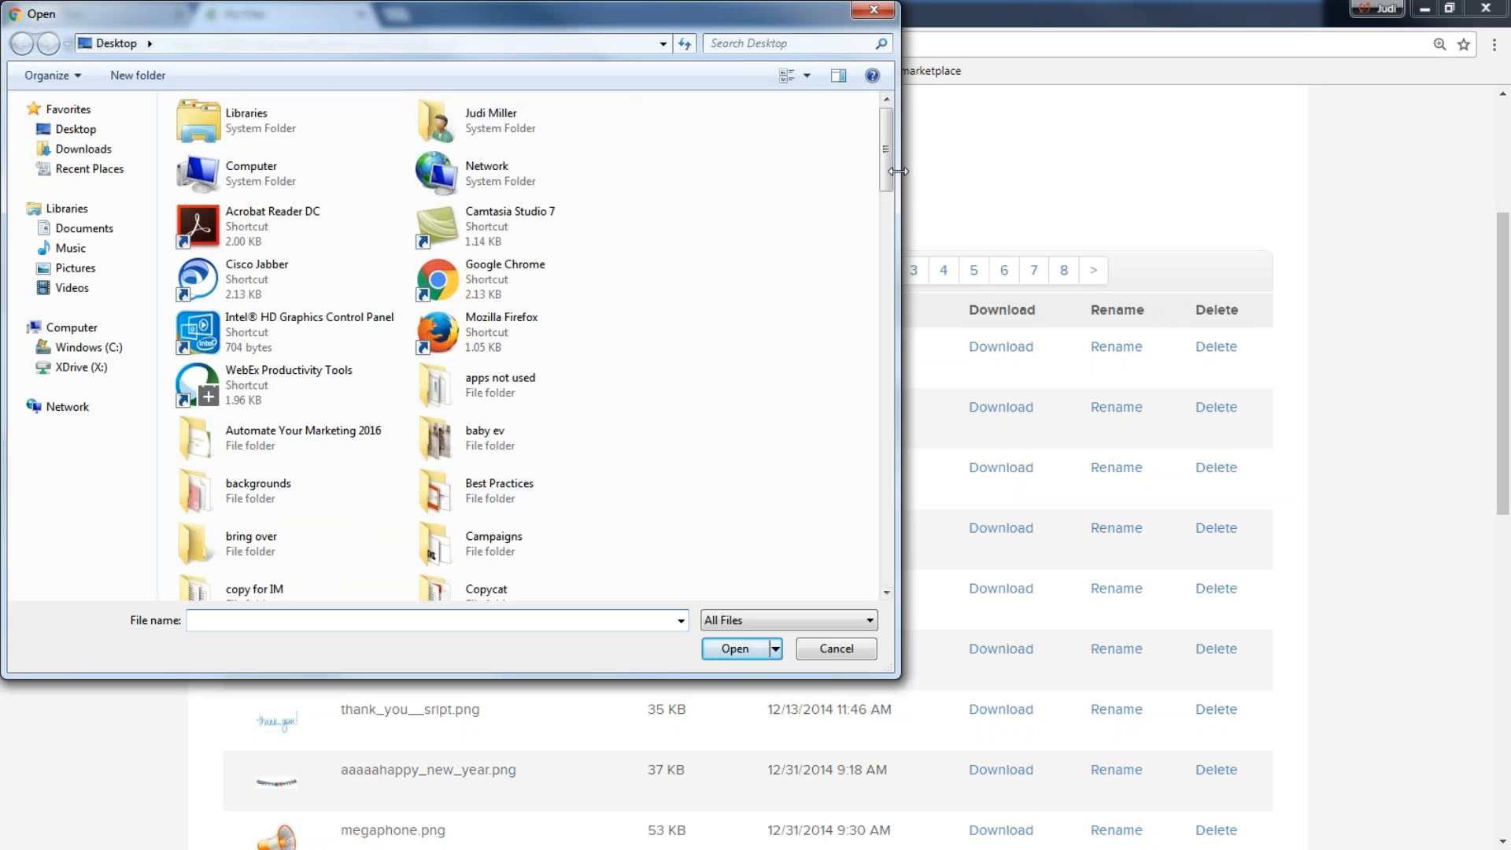
{"action": "left_click_drag", "start_coordinate": [886, 173], "coordinate": [874, 286]}
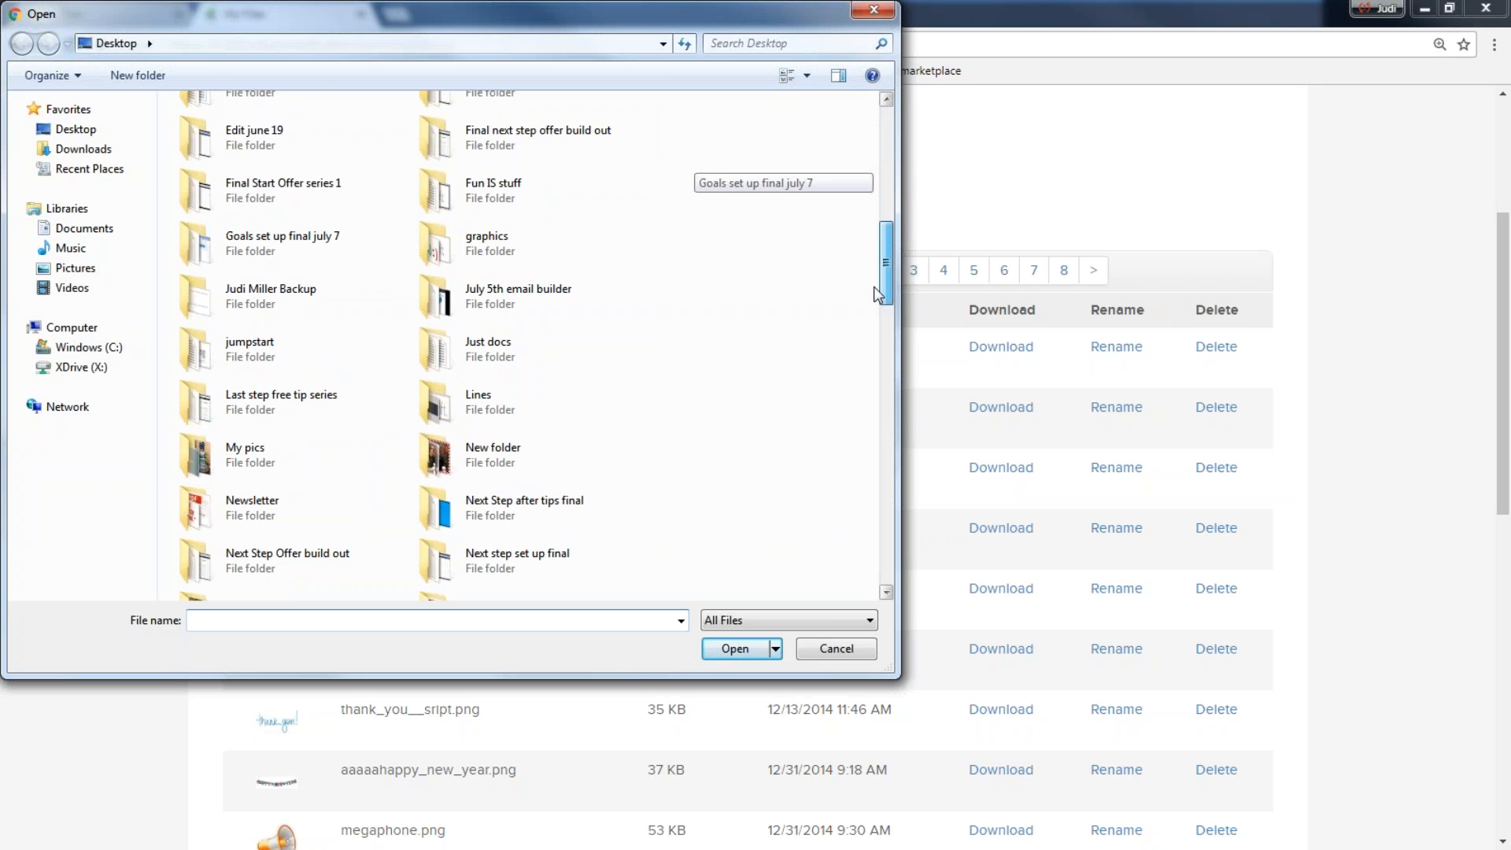
{"action": "double_click", "coordinate": [494, 187]}
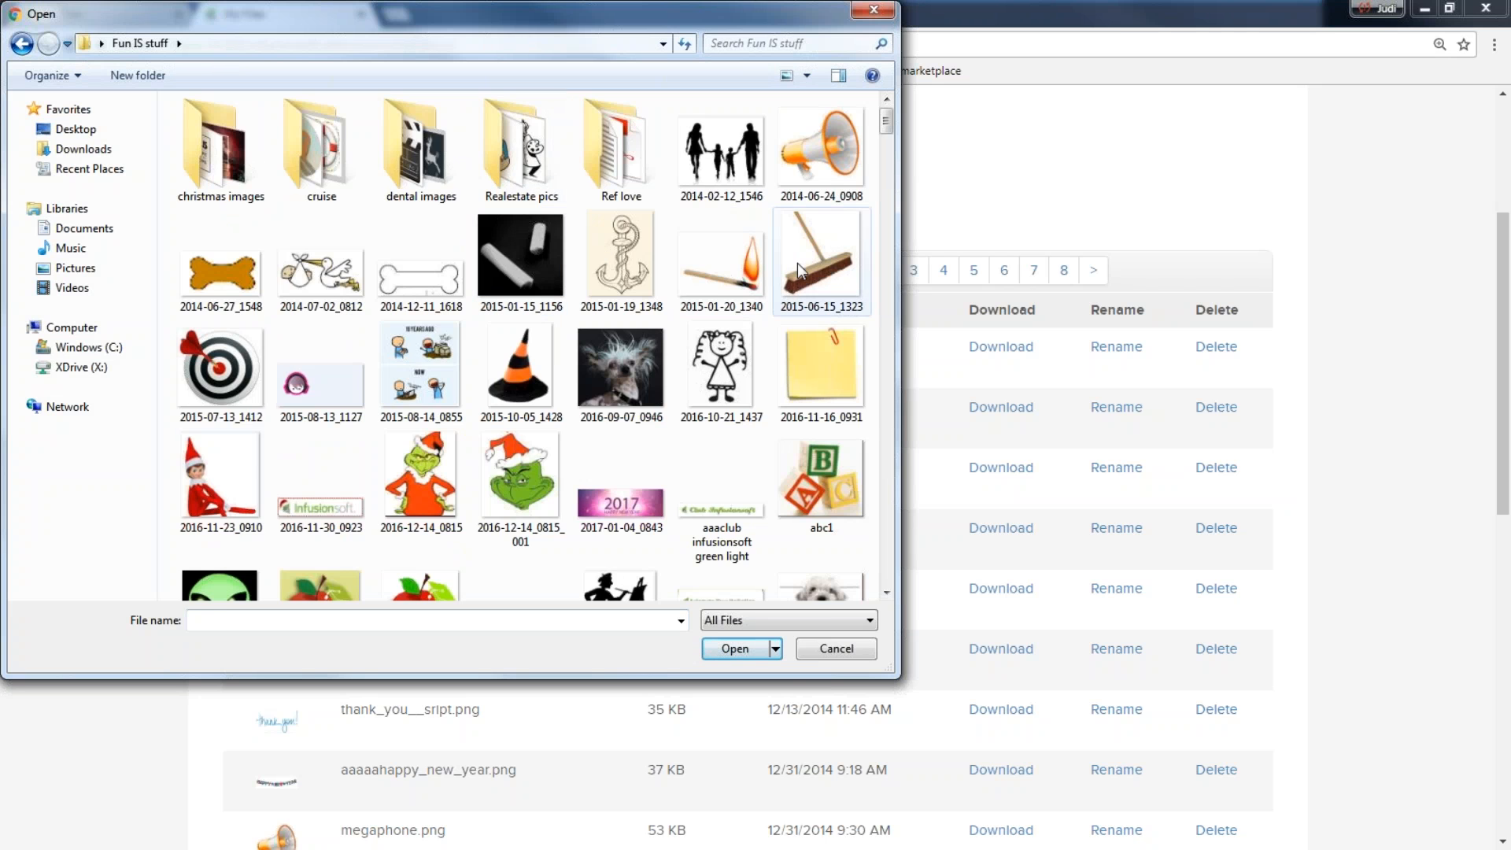
{"action": "left_click", "coordinate": [806, 262]}
{"action": "left_click", "coordinate": [735, 648]}
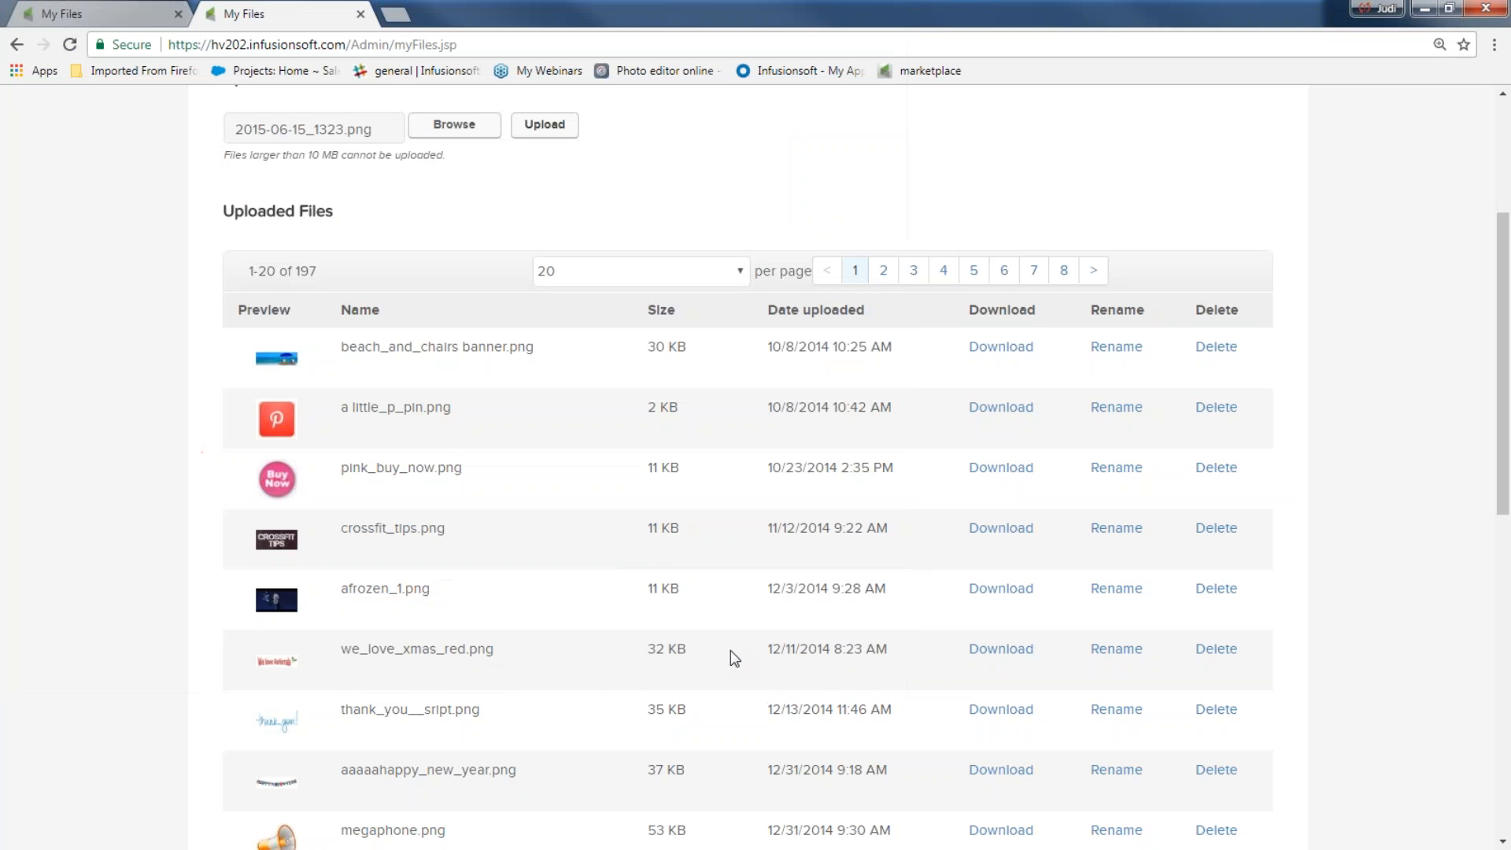
{"action": "left_click", "coordinate": [545, 126]}
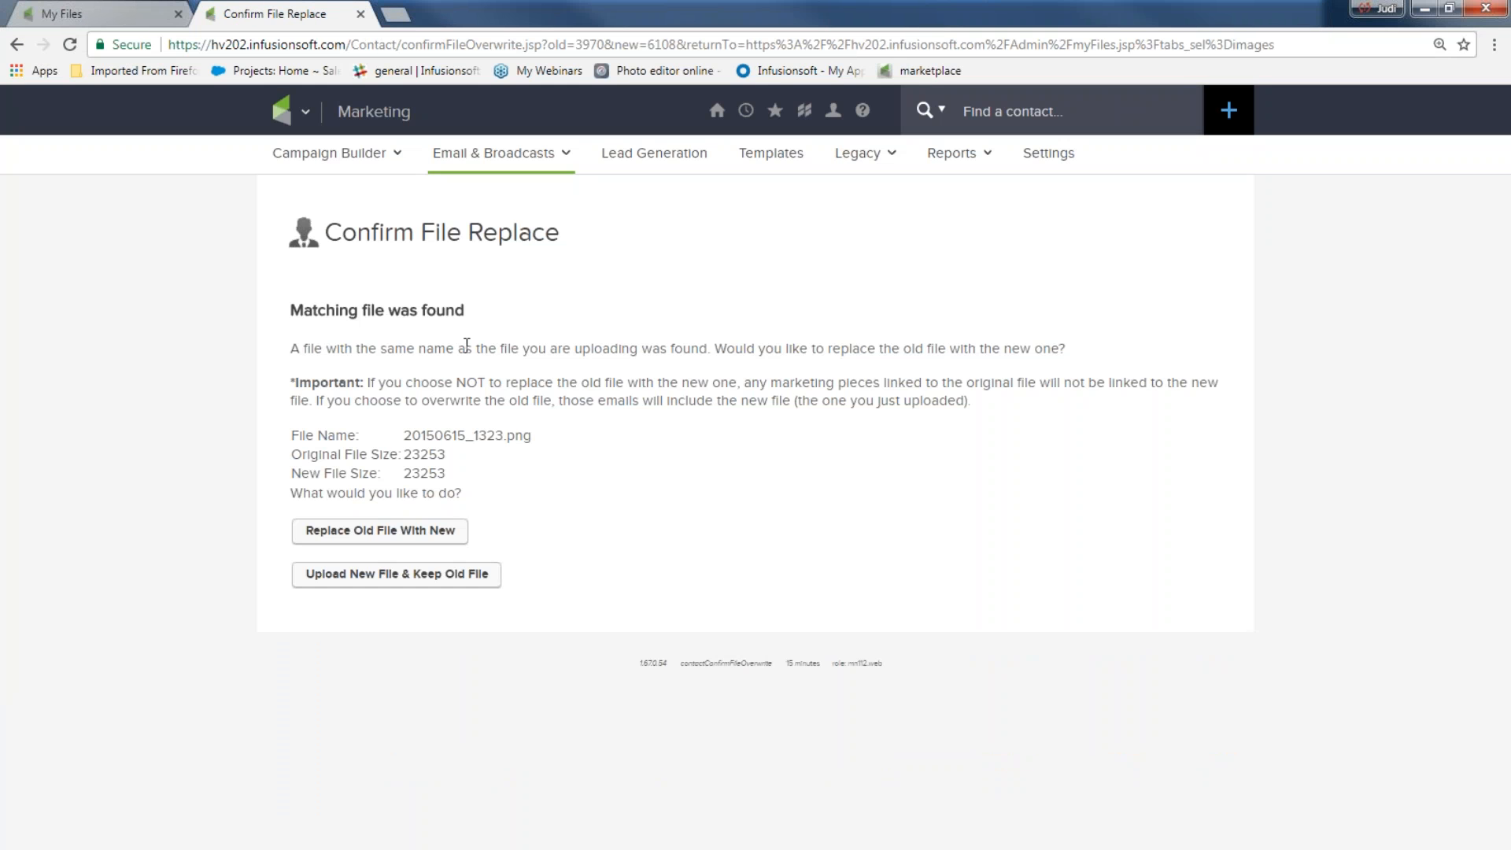
{"action": "left_click", "coordinate": [389, 529]}
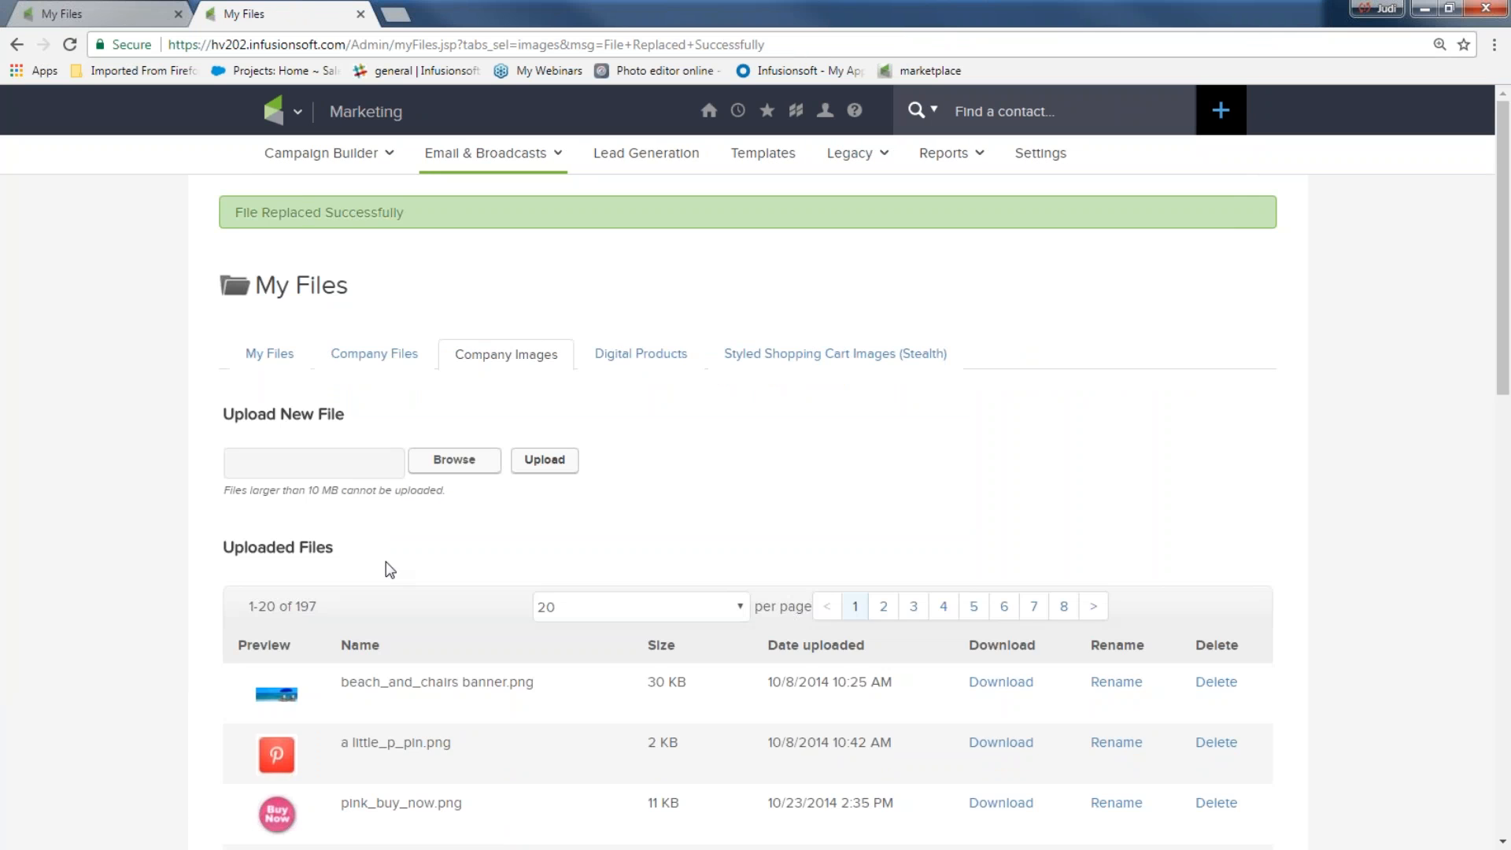
Review the uploaded files in the Company Files list
{"action": "scroll", "coordinate": [488, 642], "scroll_direction": "down", "scroll_amount": 5}
{"action": "scroll", "coordinate": [488, 645], "scroll_direction": "up", "scroll_amount": 5}
{"action": "left_click", "coordinate": [384, 358]}
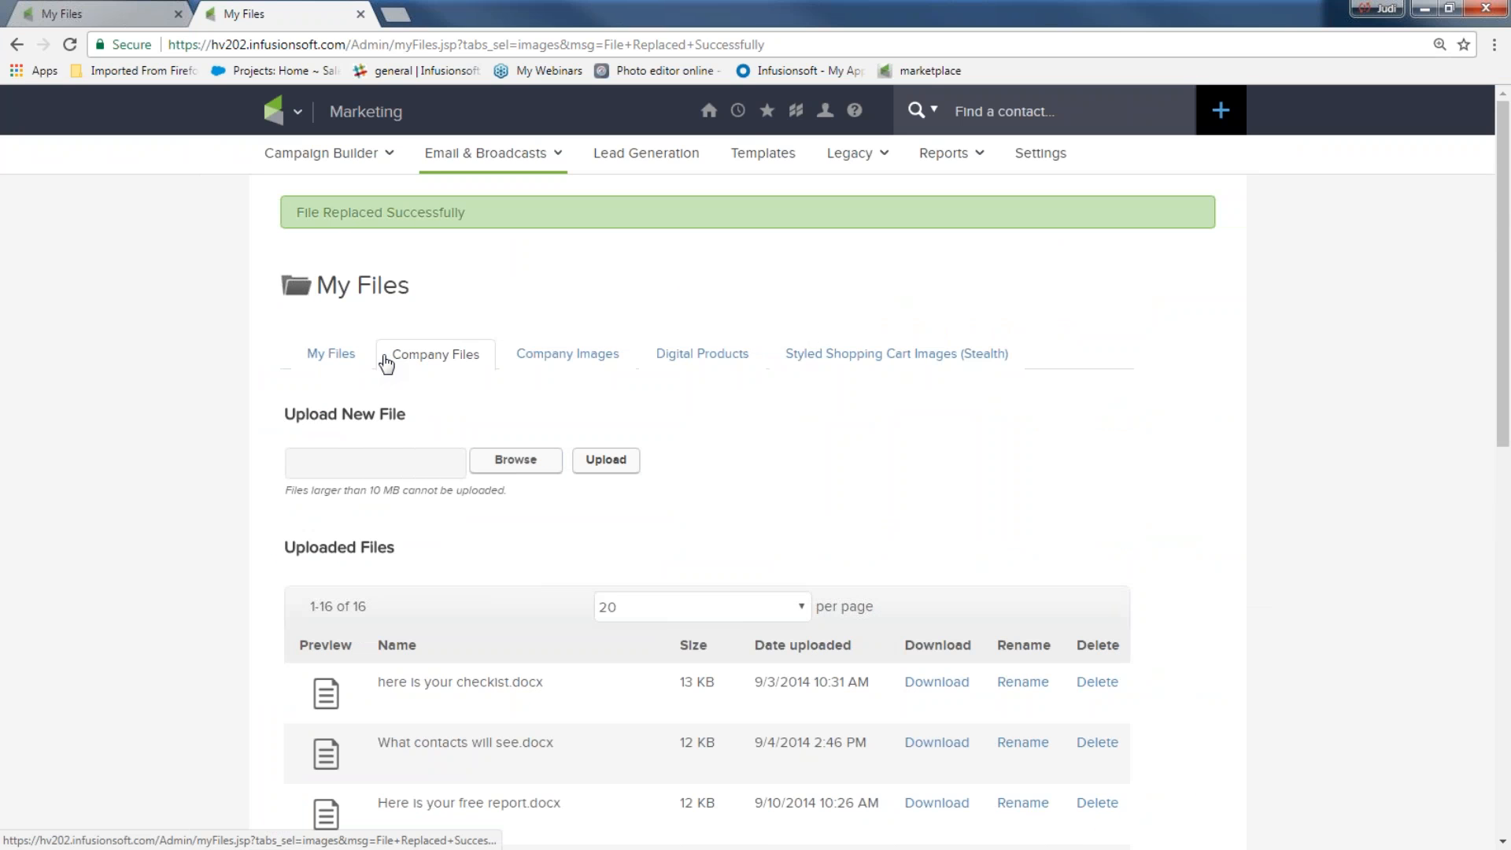
{"action": "scroll", "coordinate": [513, 598], "scroll_direction": "down", "scroll_amount": 7}
{"action": "scroll", "coordinate": [514, 595], "scroll_direction": "down", "scroll_amount": 4}
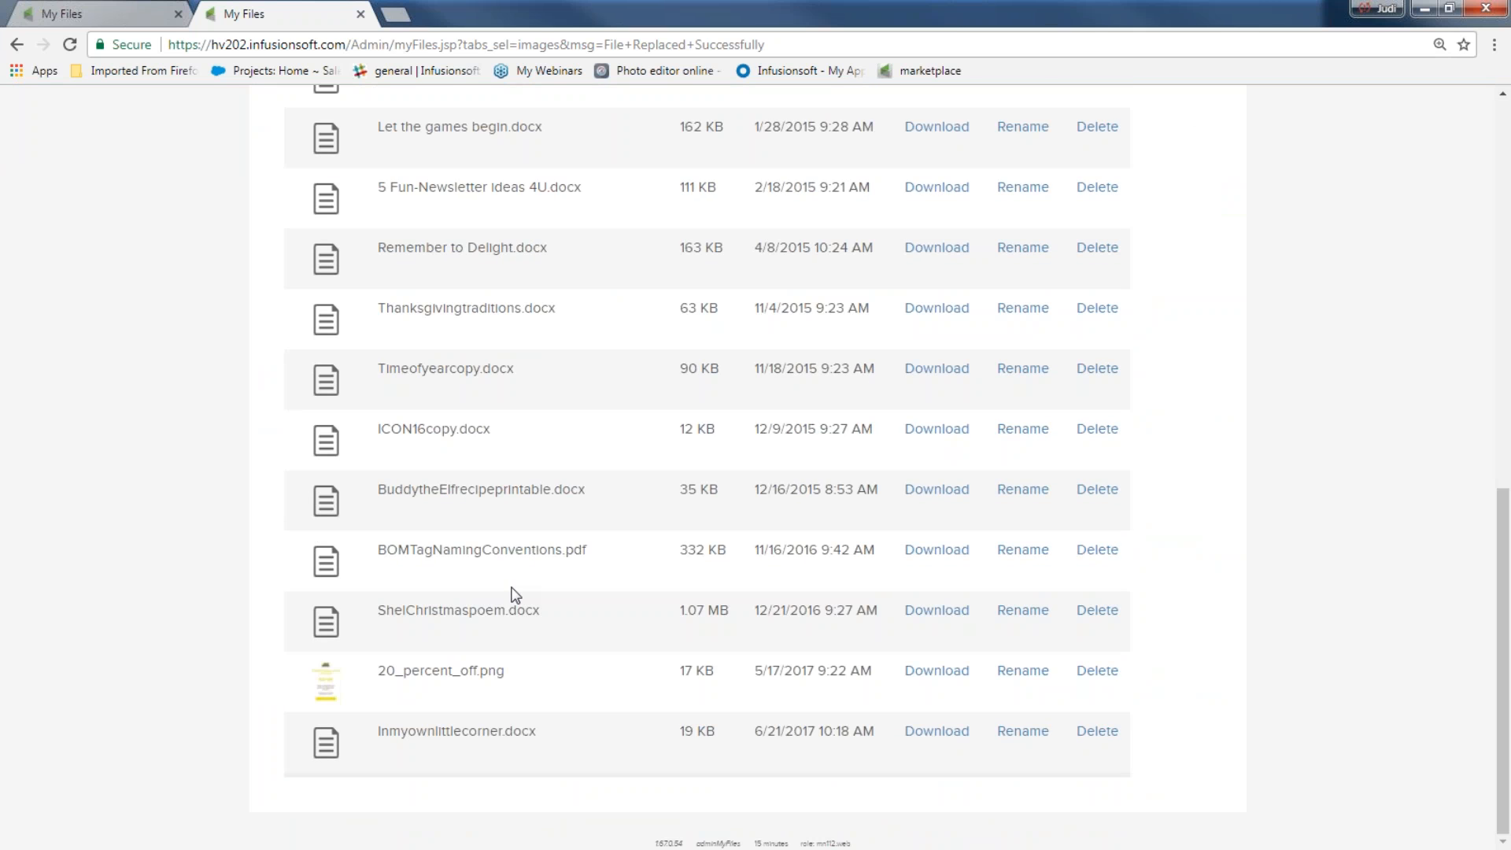
{"action": "scroll", "coordinate": [513, 595], "scroll_direction": "up", "scroll_amount": 11}
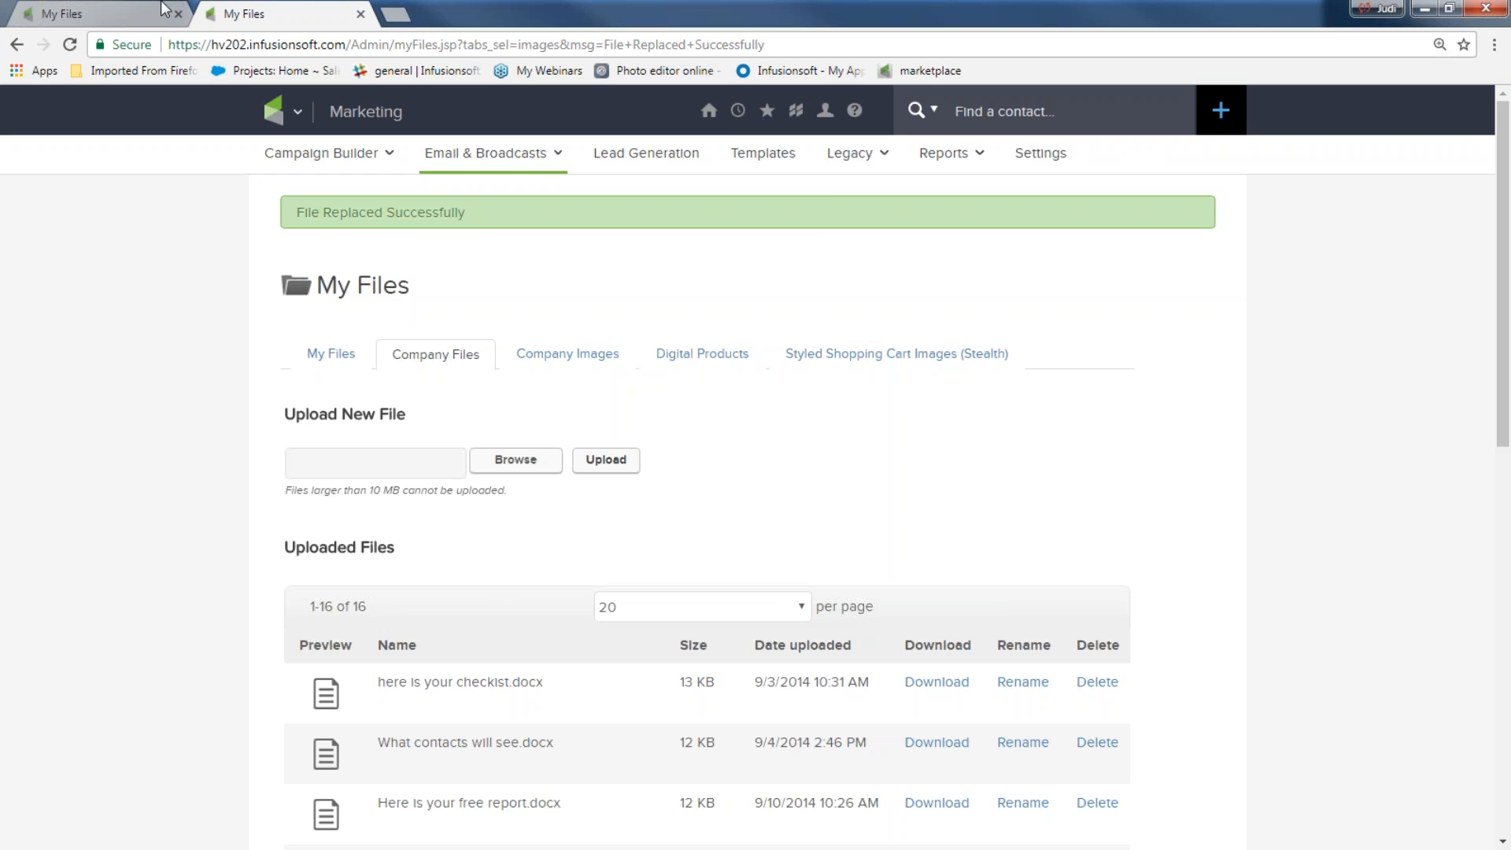
{"action": "mouse_move", "coordinate": [710, 111]}
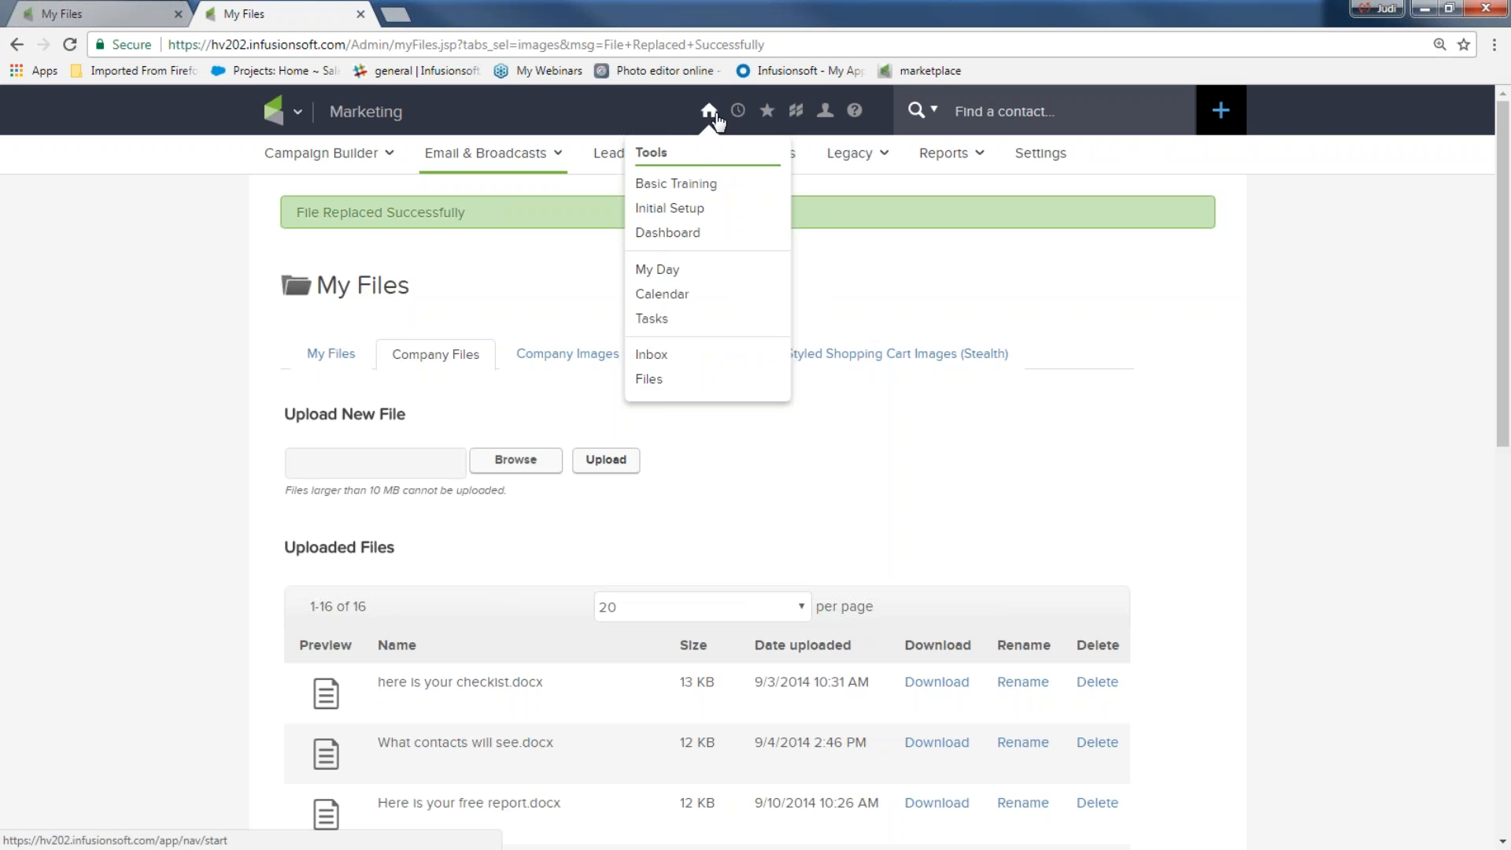
Open Basic Training, then in a new tab show all Help Center Basic Training webinars
{"action": "left_click", "coordinate": [696, 184]}
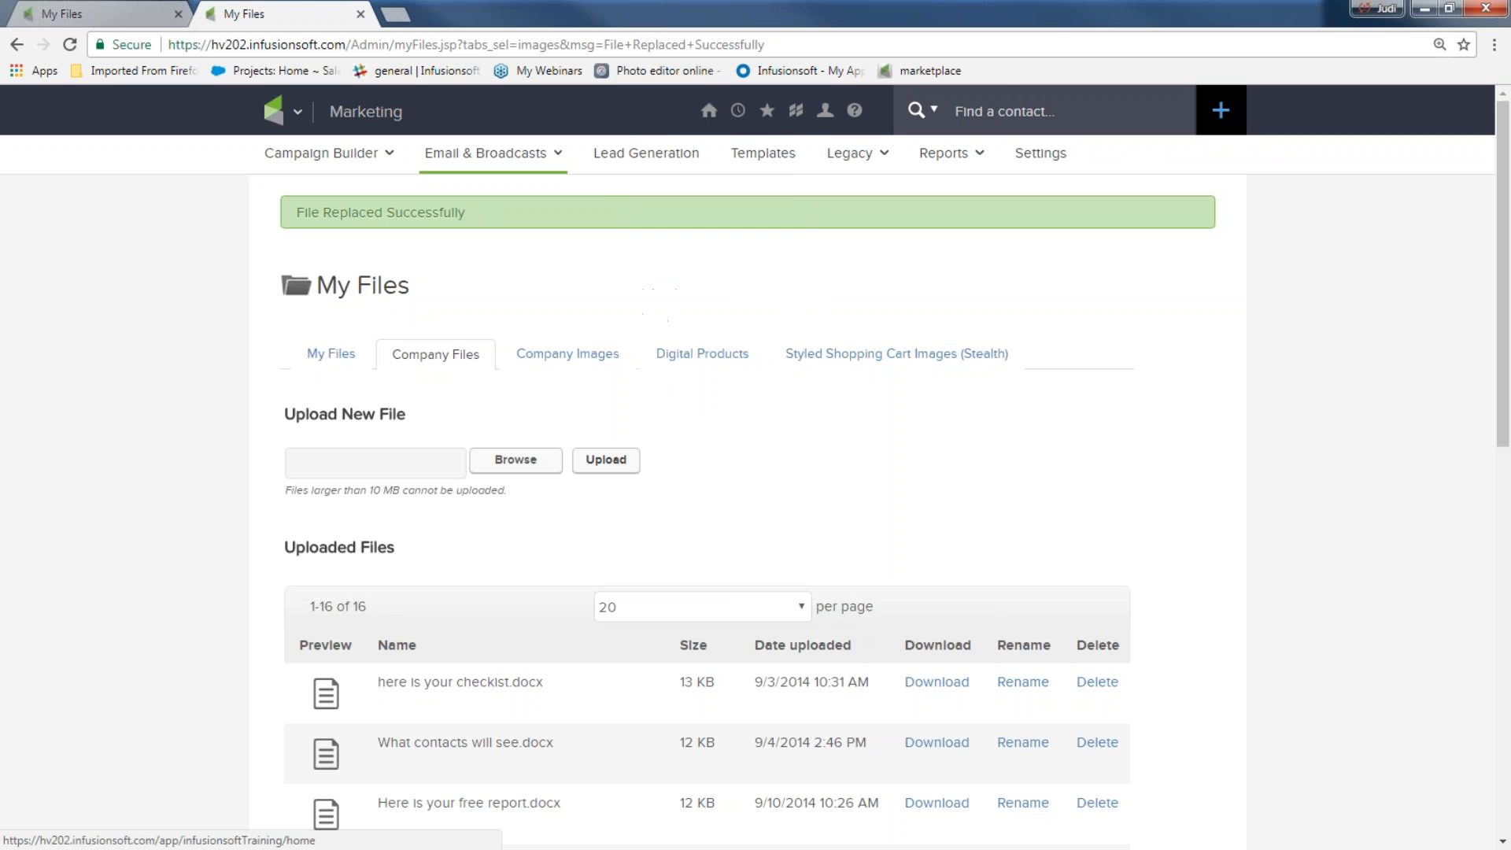
{"action": "left_click", "coordinate": [396, 14]}
{"action": "type", "text": "hel"}
{"action": "key", "text": "Return"}
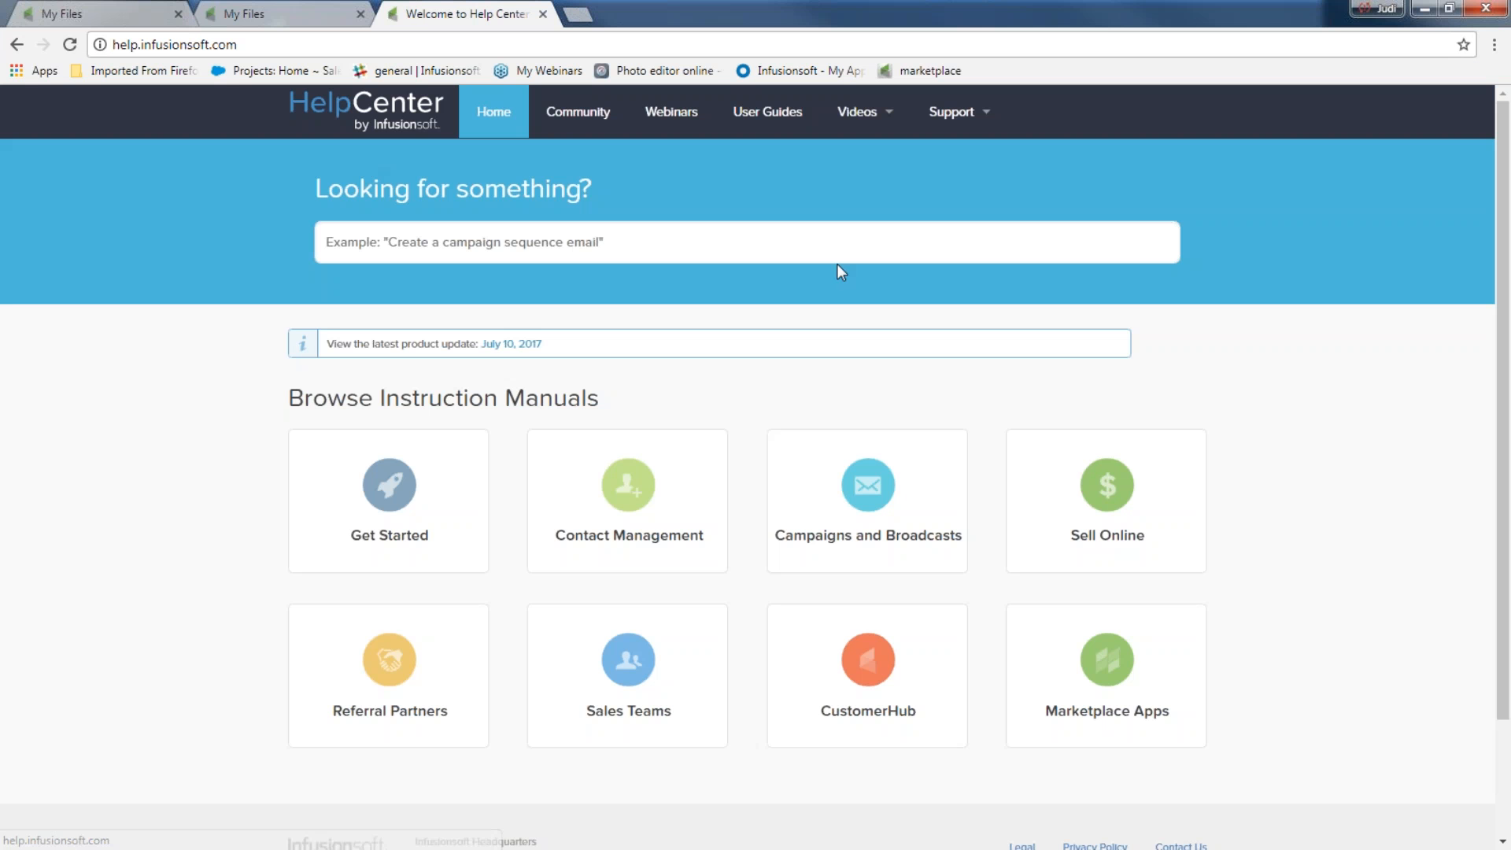
{"action": "left_click", "coordinate": [670, 124]}
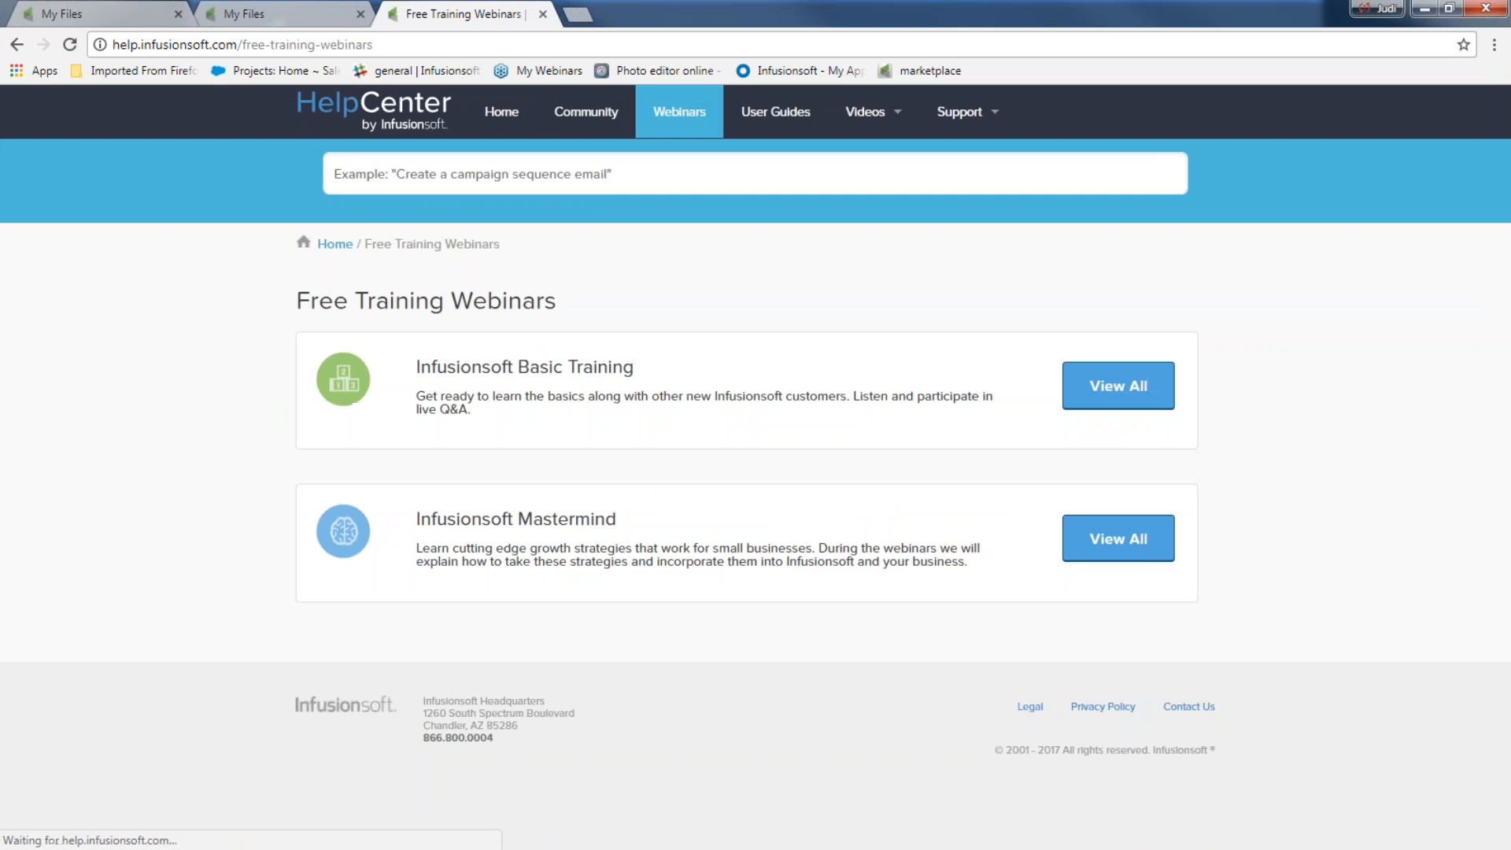
{"action": "left_click", "coordinate": [1118, 386]}
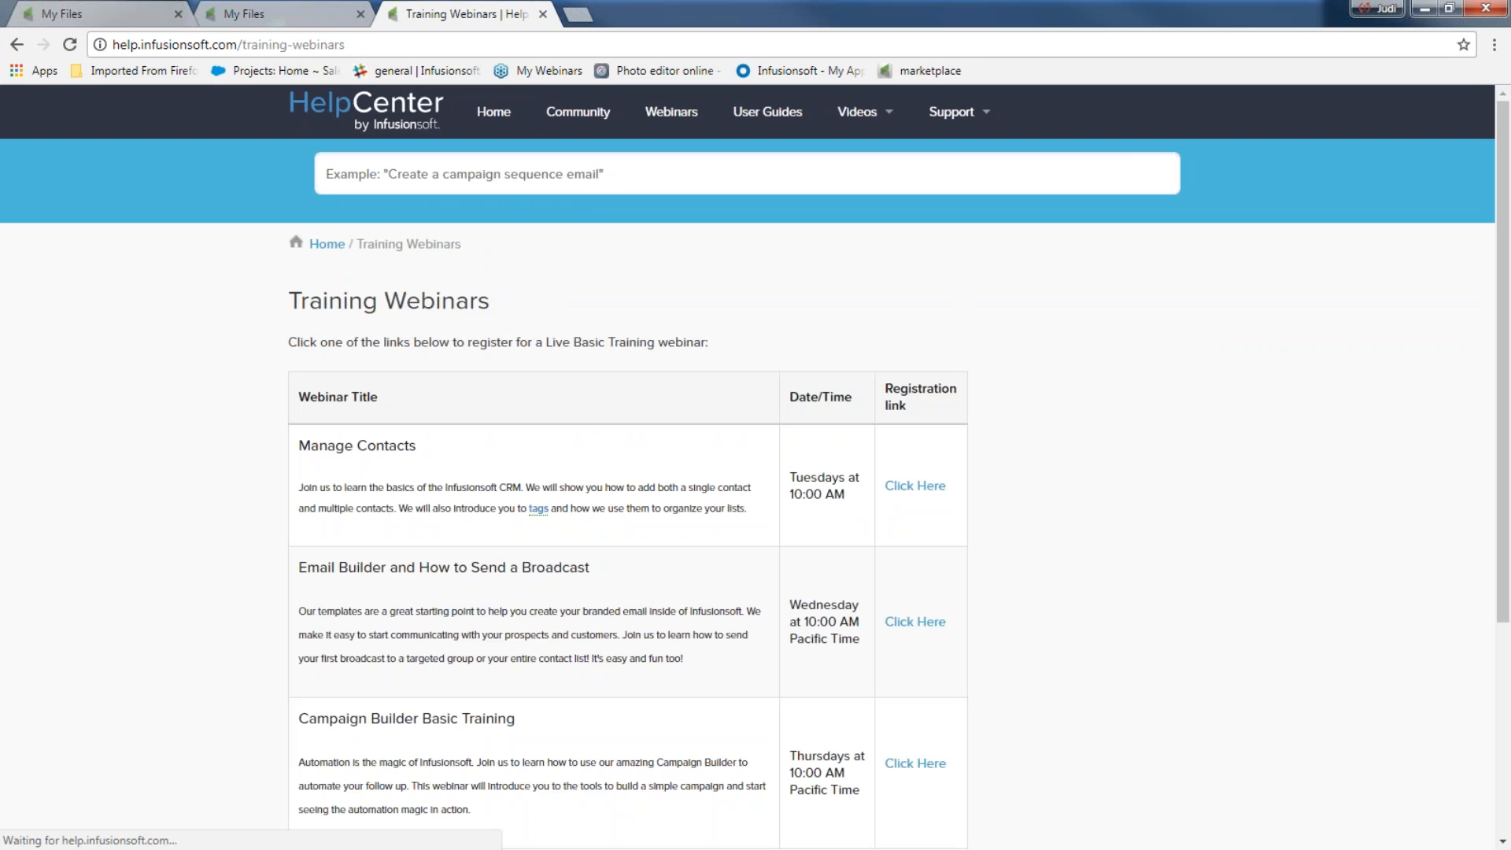
Review the webinar schedule, highlighting Campaign Builder Basic Training, then return to My Files
{"action": "scroll", "coordinate": [246, 488], "scroll_direction": "down", "scroll_amount": 4}
{"action": "left_click_drag", "start_coordinate": [296, 439], "coordinate": [528, 450]}
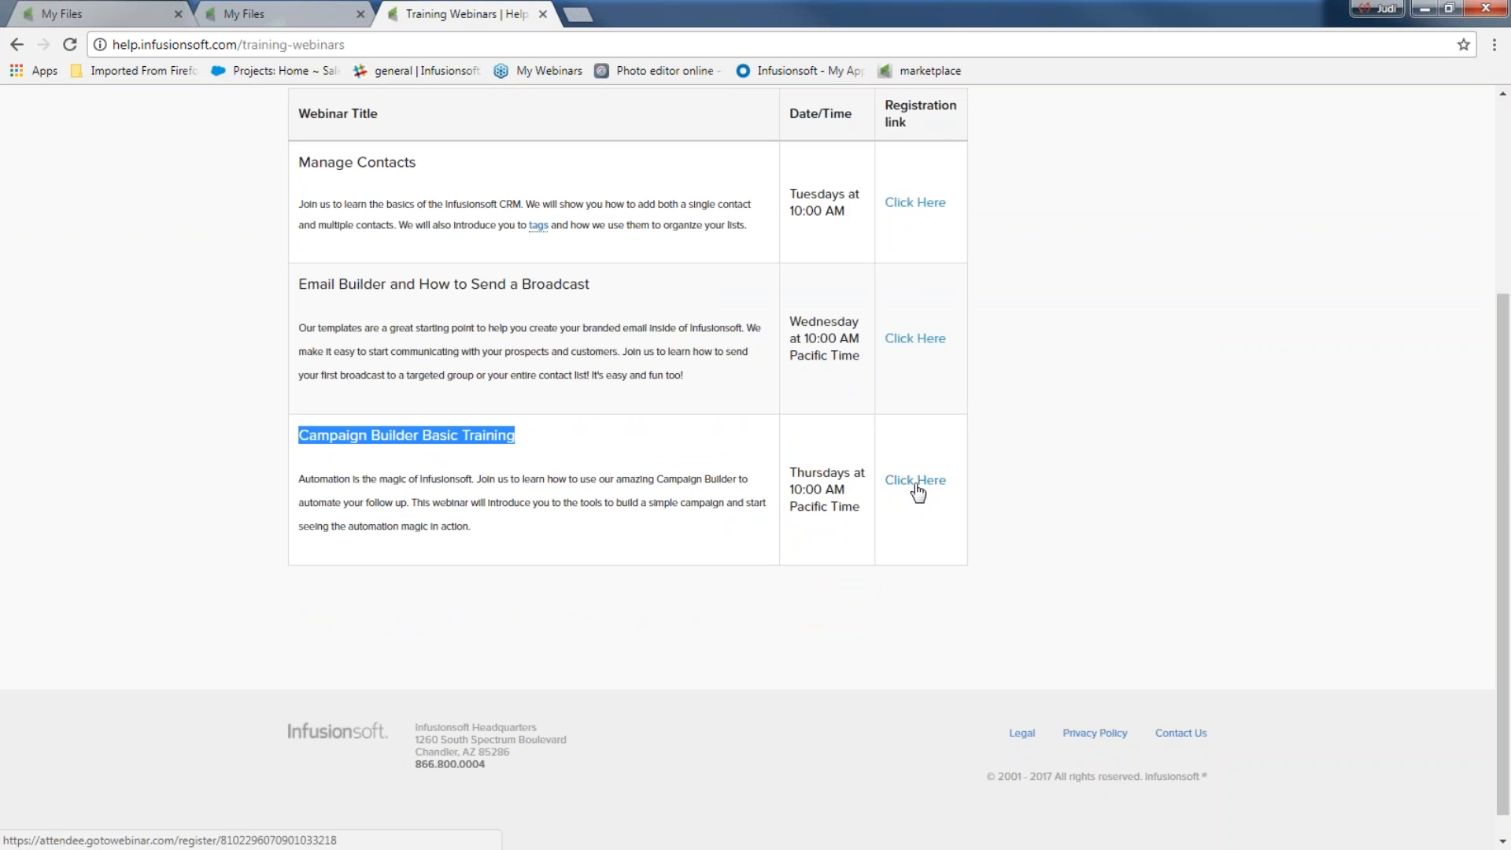
{"action": "left_click", "coordinate": [323, 605]}
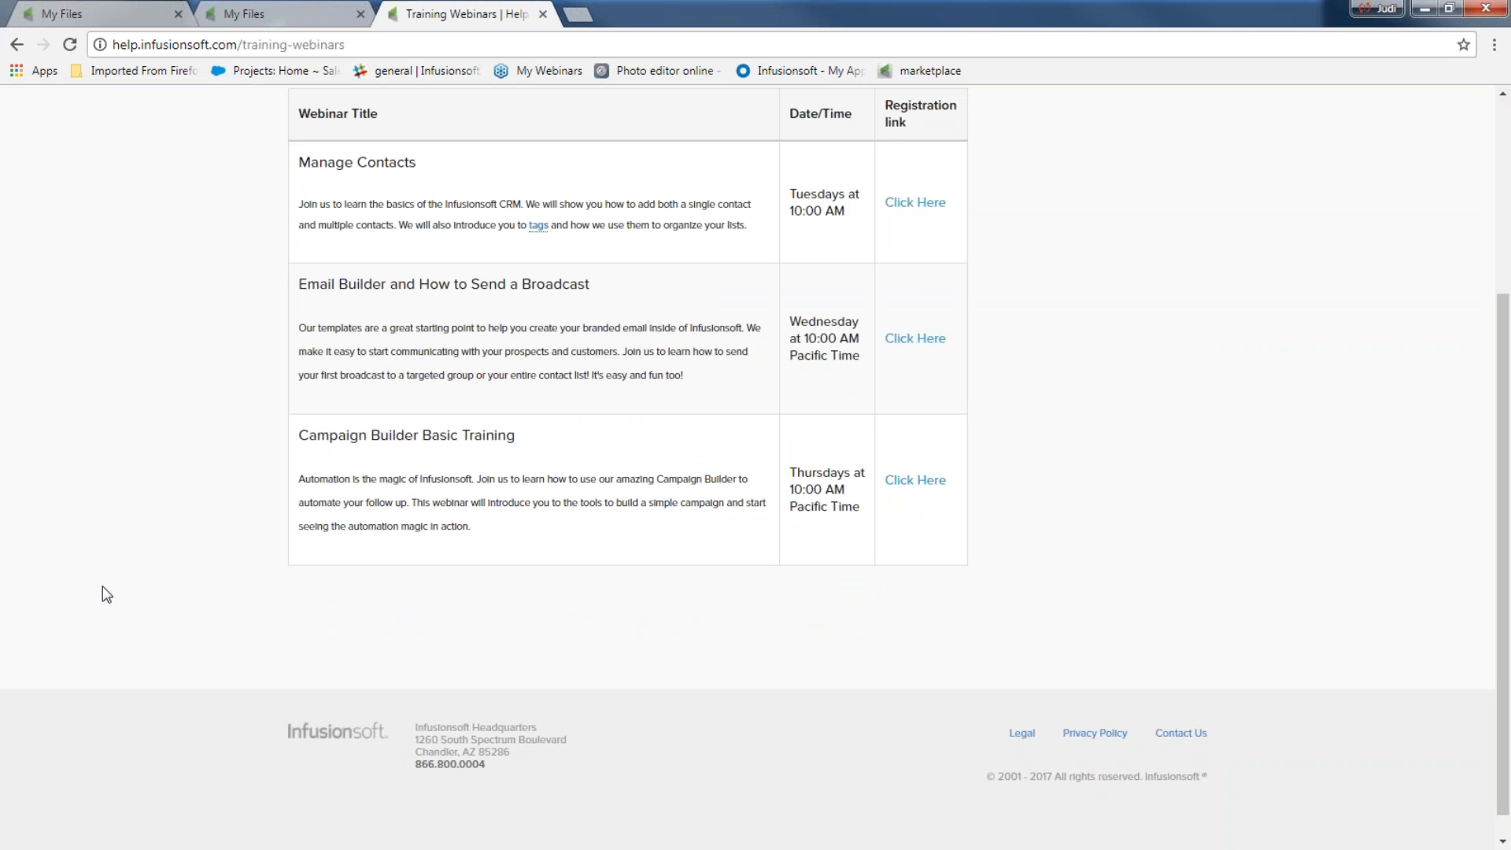
{"action": "scroll", "coordinate": [114, 557], "scroll_direction": "up", "scroll_amount": 4}
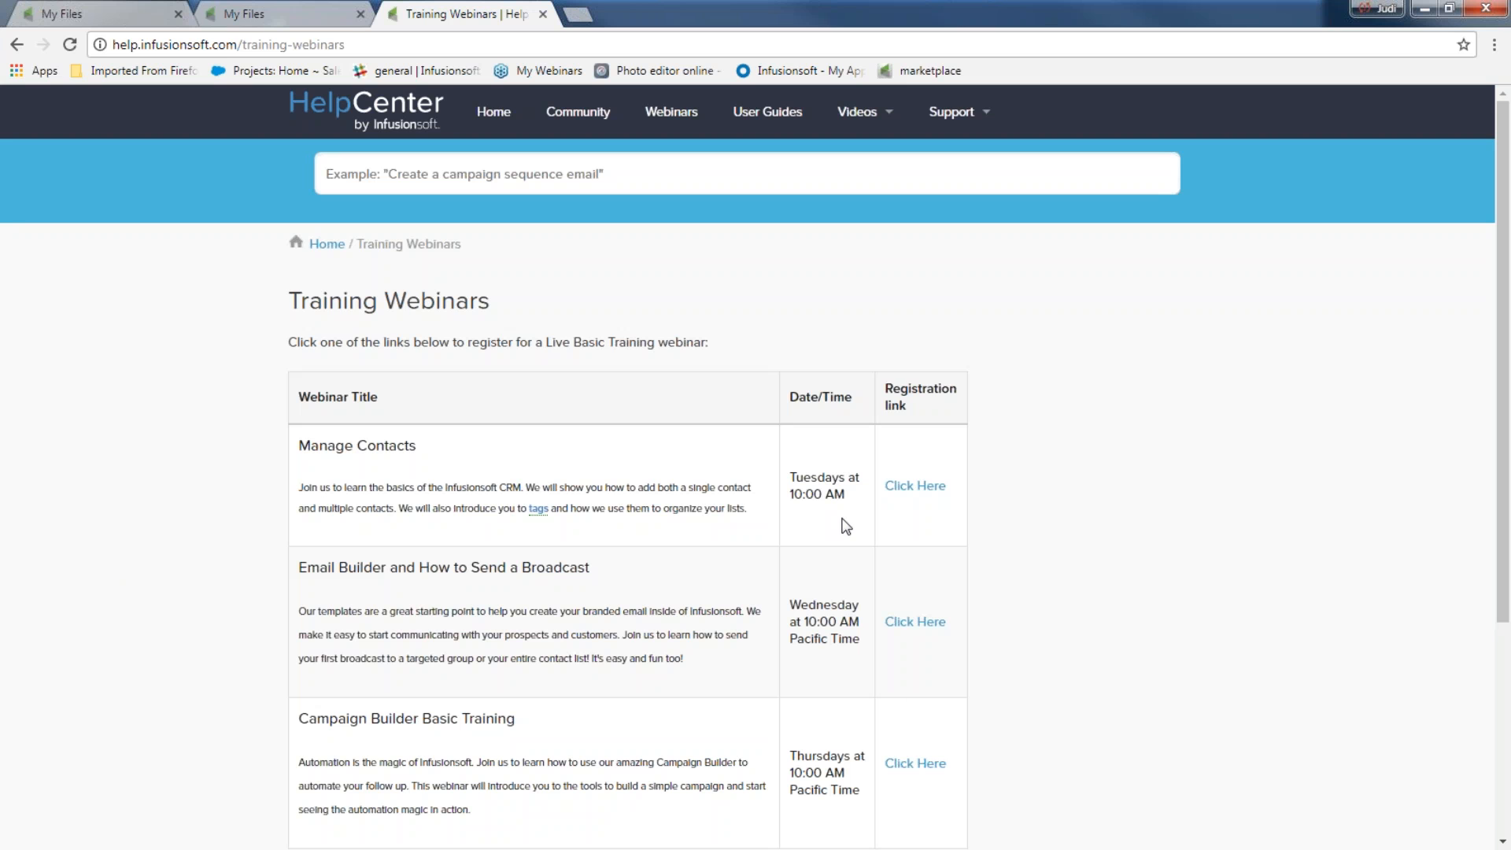
{"action": "left_click", "coordinate": [267, 14]}
{"action": "mouse_move", "coordinate": [708, 136]}
Show the Send Emails track's Email Builder webinar dates, then revisit the Training Webinars schedule
{"action": "left_click", "coordinate": [697, 189]}
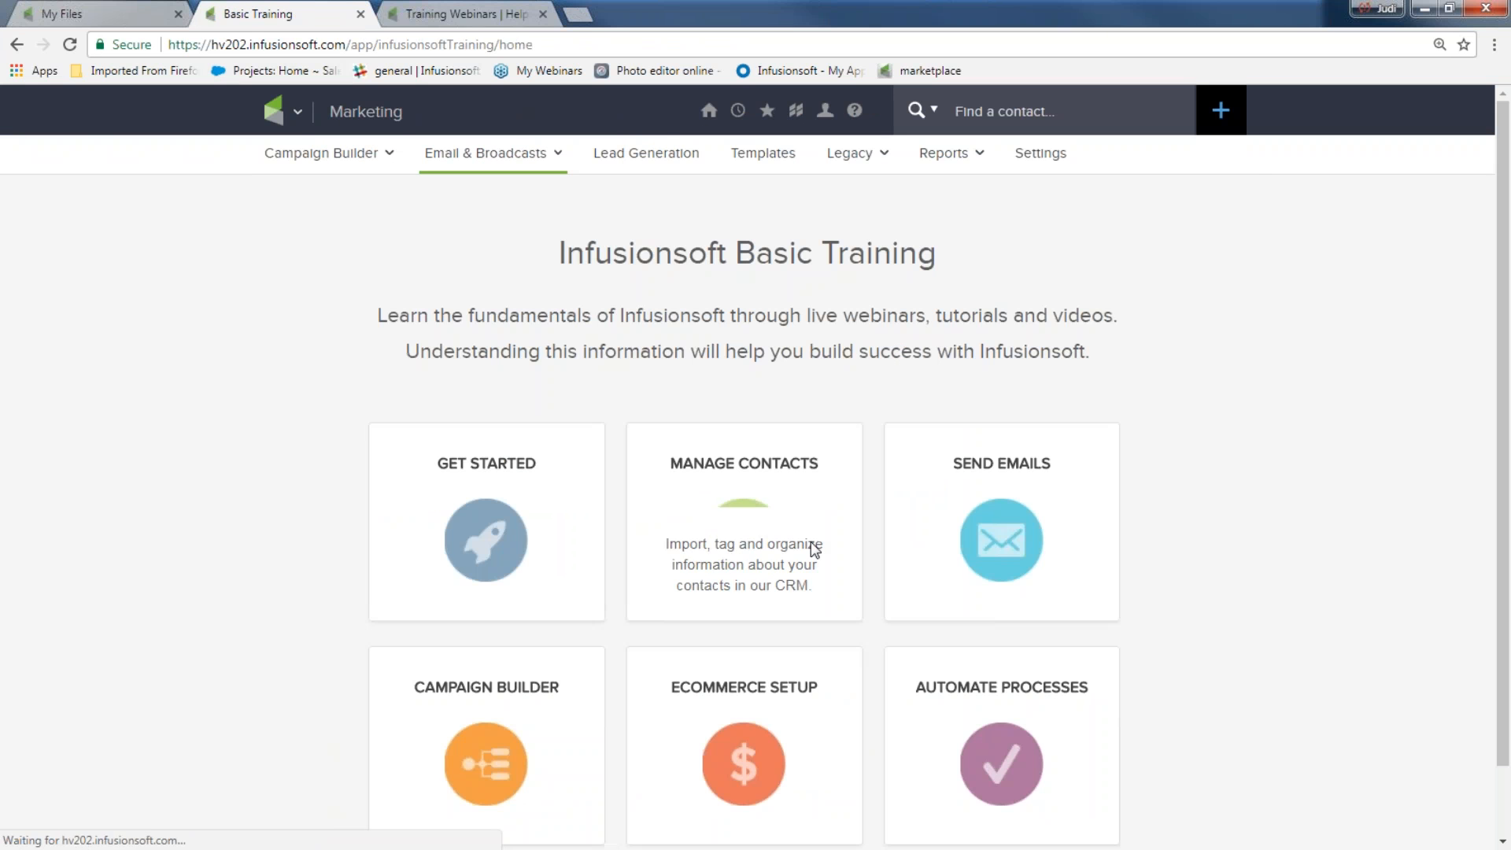
{"action": "left_click", "coordinate": [1001, 557]}
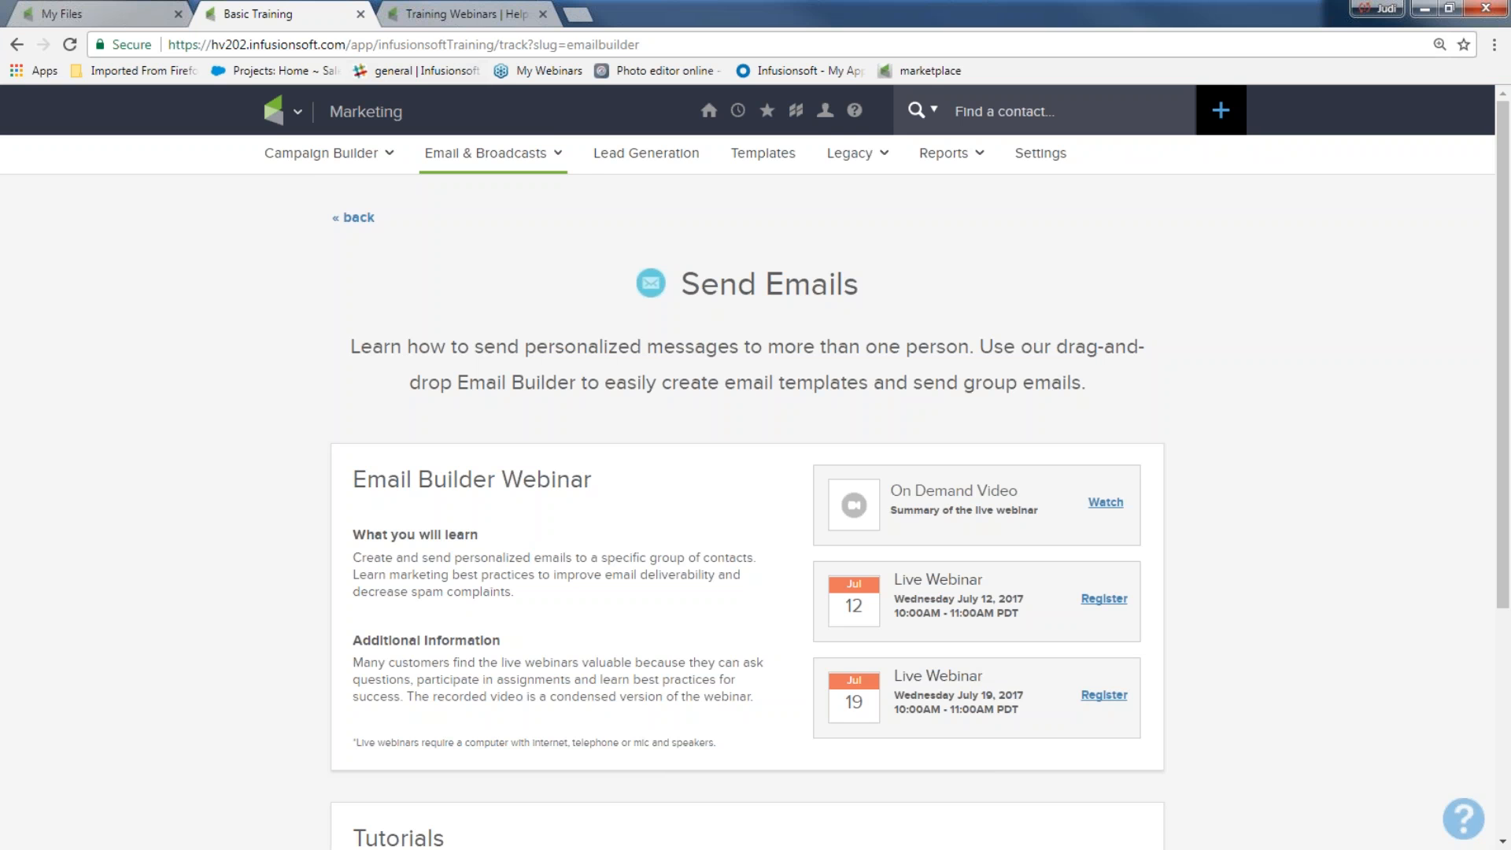
{"action": "left_click", "coordinate": [448, 17]}
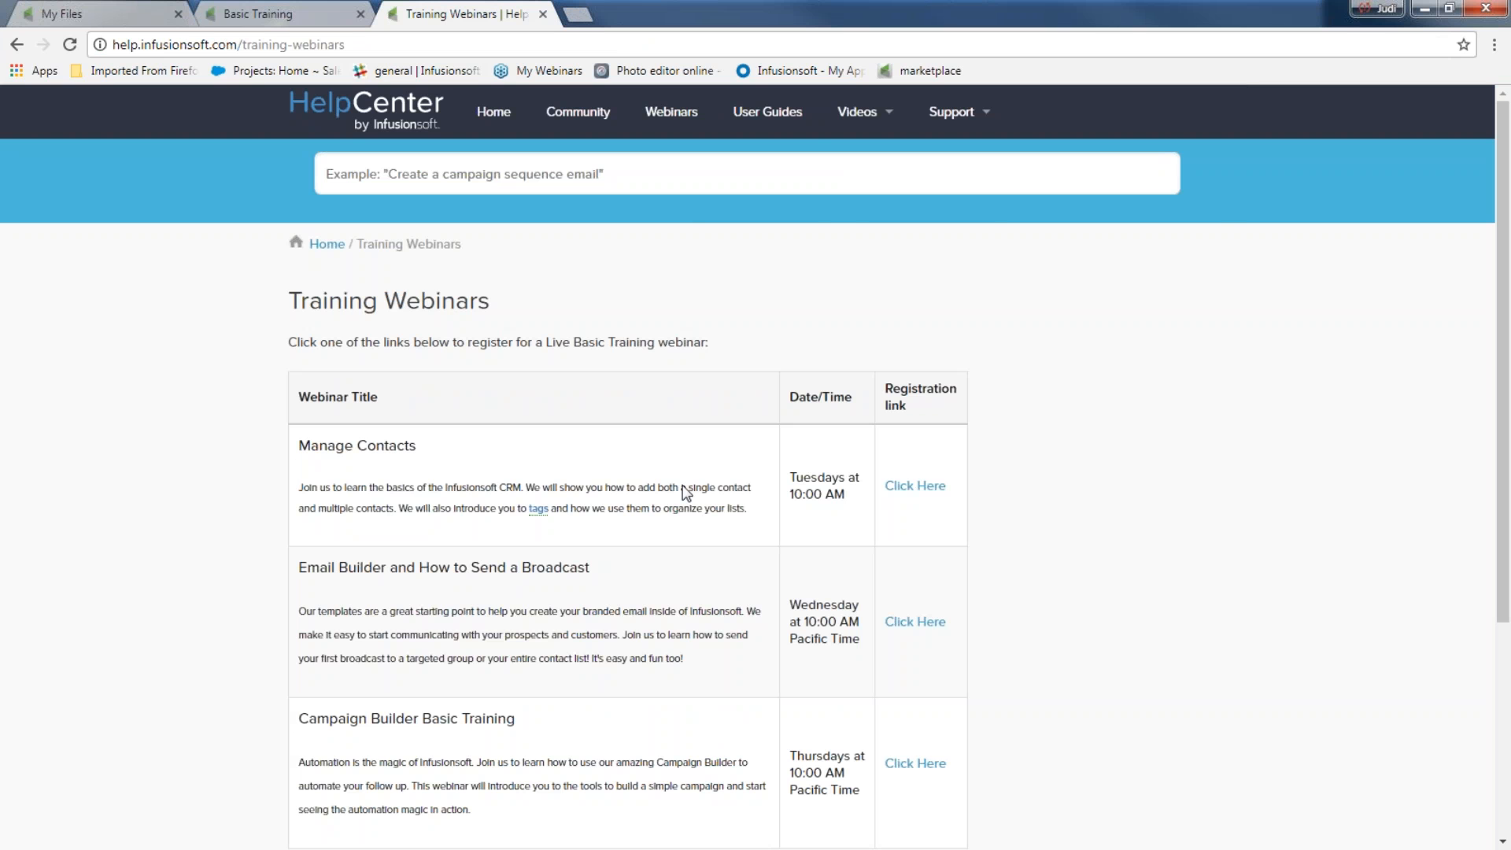
{"action": "scroll", "coordinate": [810, 550], "scroll_direction": "down", "scroll_amount": 4}
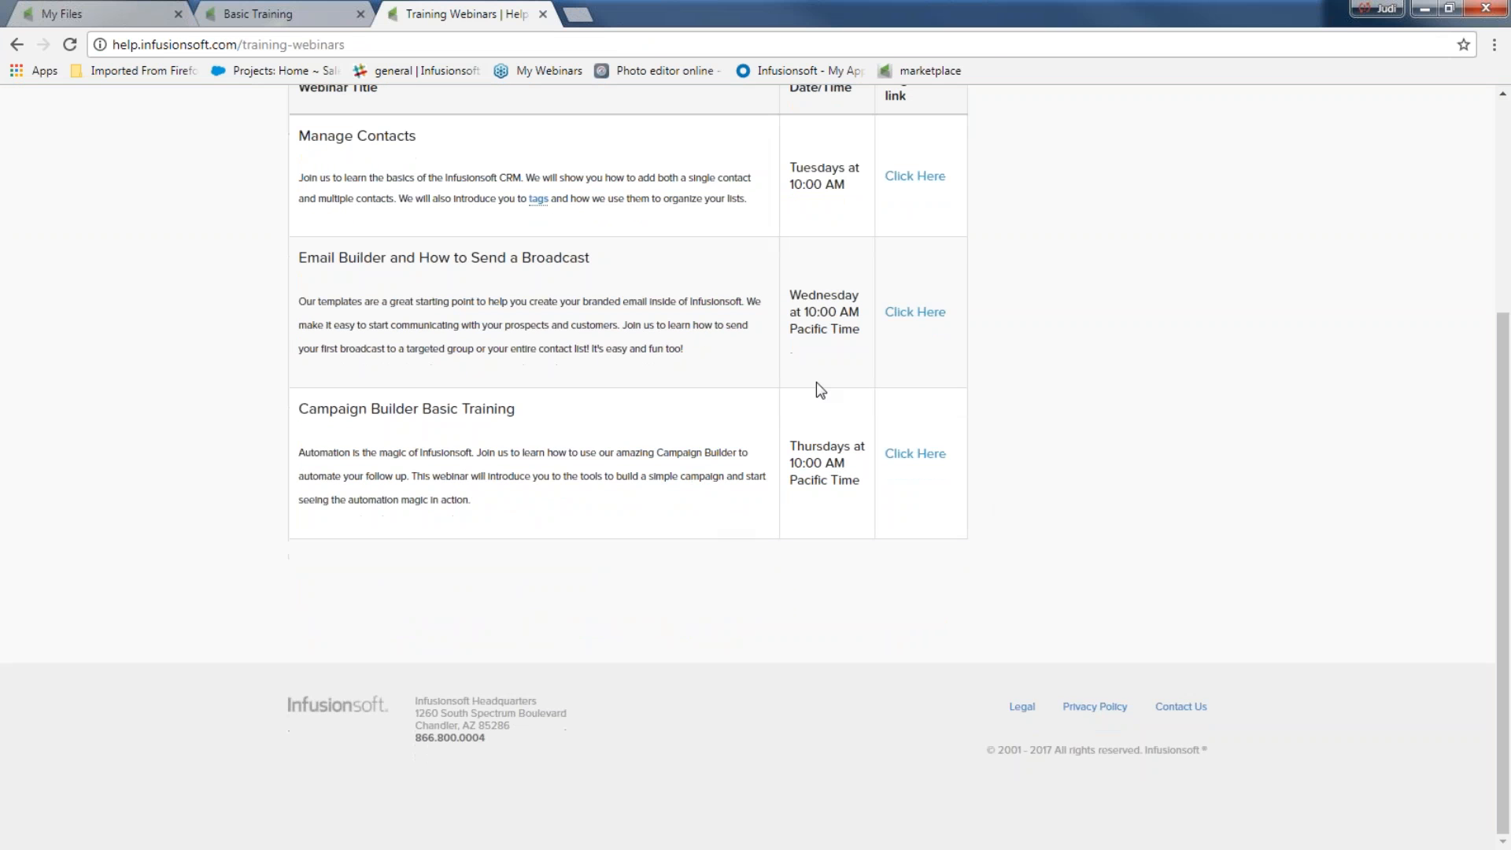
{"action": "scroll", "coordinate": [811, 344], "scroll_direction": "up", "scroll_amount": 4}
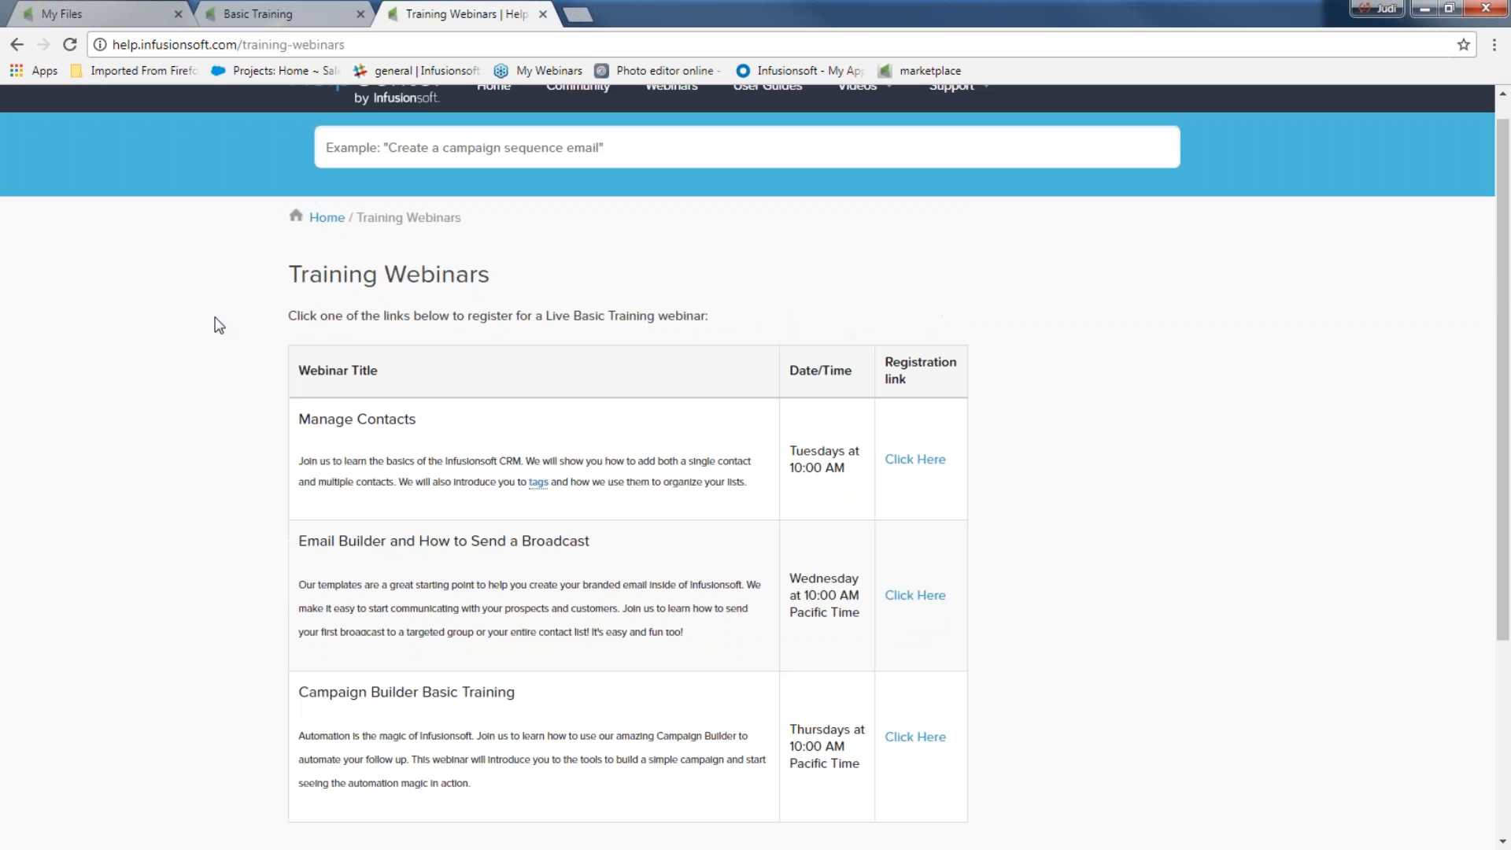